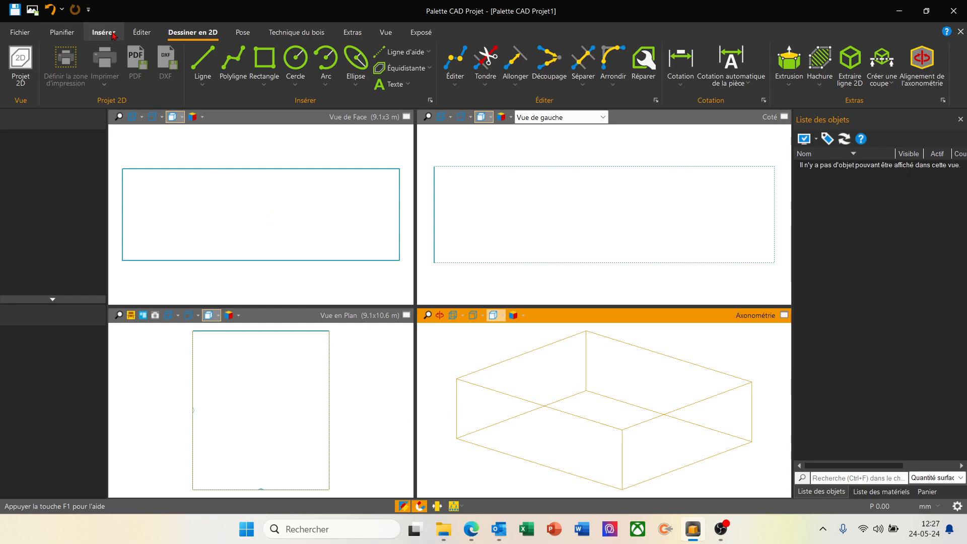
# - Insert a "B" shaped room with a 5000 mm upper wall, notch walls of 3020 and 2500 mm, and a 6000 mm right wall
pyautogui.click(103, 32)
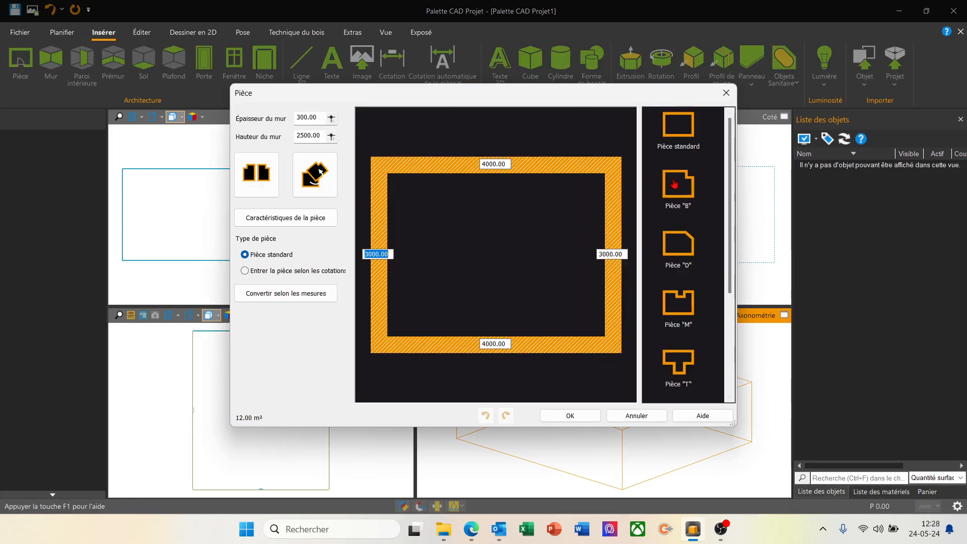
pyautogui.click(675, 184)
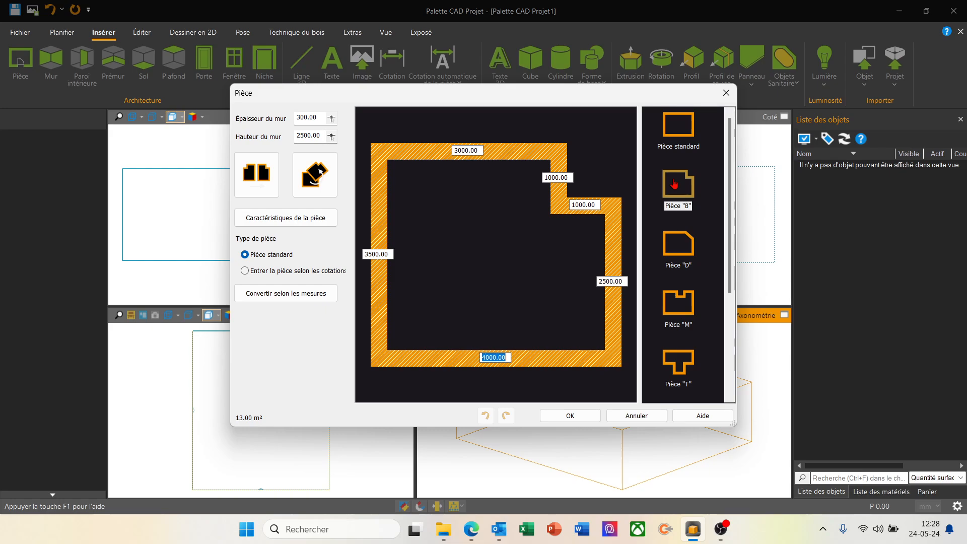
pyautogui.click(479, 151)
pyautogui.write('5000')
pyautogui.press('Tab')
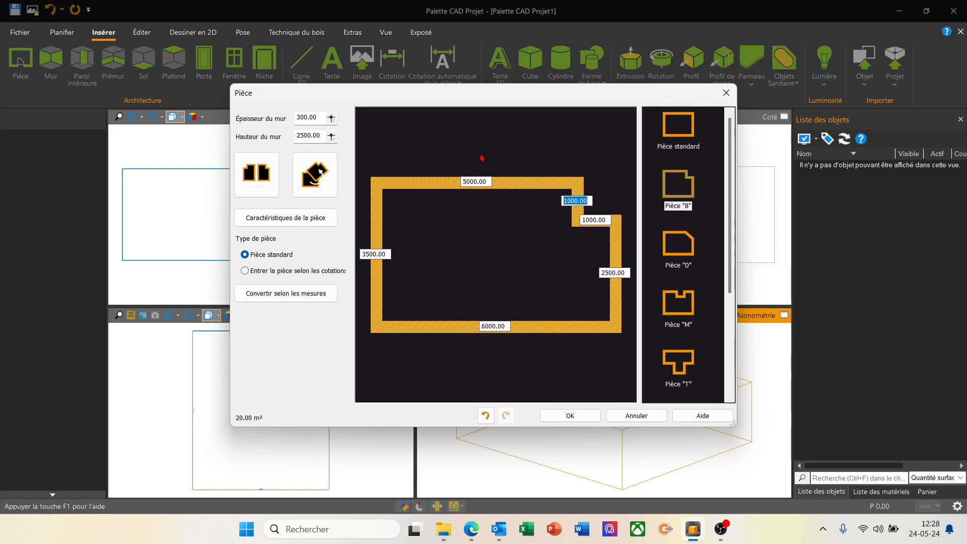
pyautogui.write('3020')
pyautogui.press('Tab')
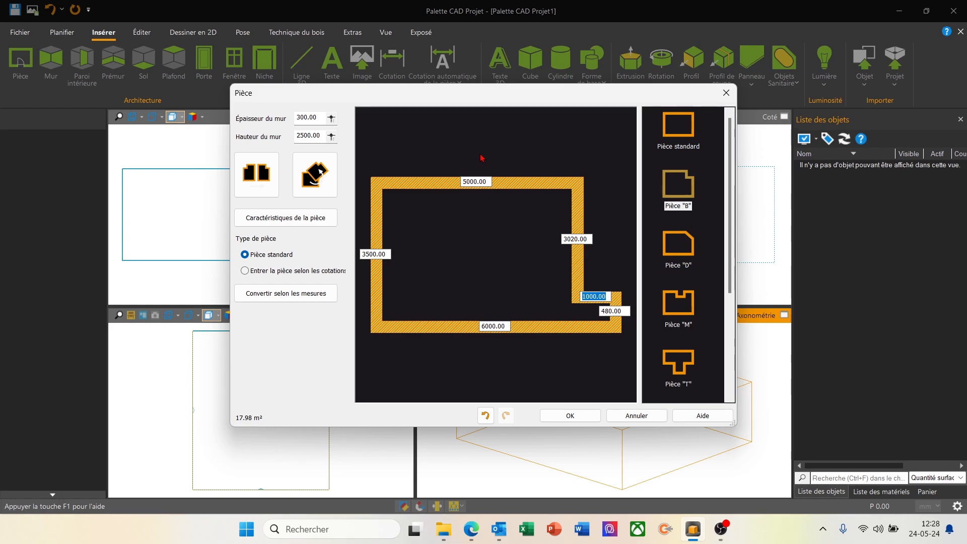
pyautogui.write('25')
pyautogui.press('Tab')
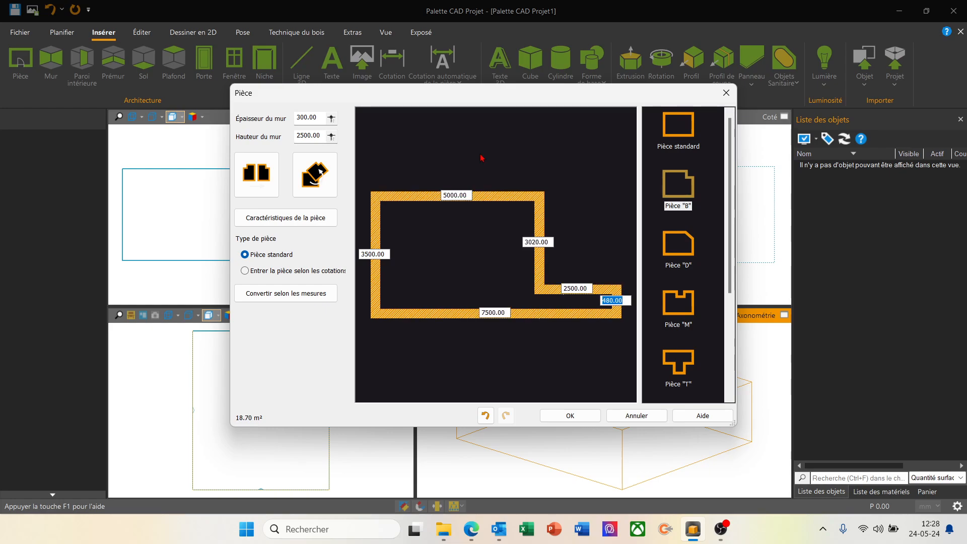
pyautogui.write('6000')
pyautogui.press('Tab')
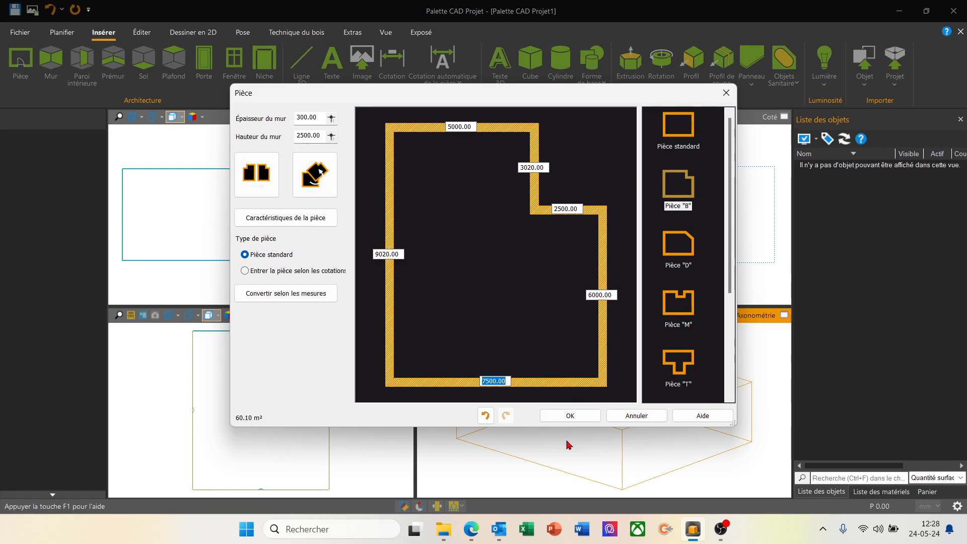
pyautogui.click(583, 420)
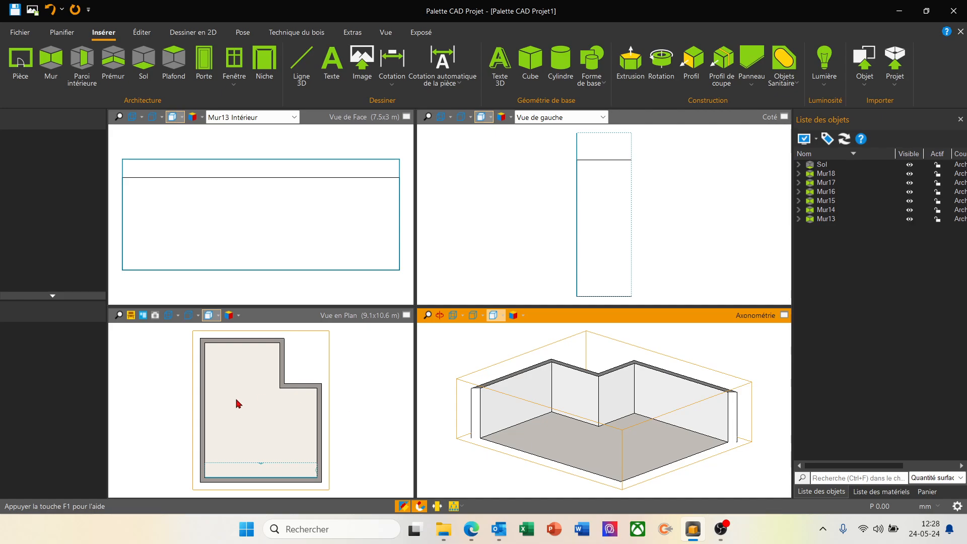
# - Add a roof slope to the 5000 mm back wall with a 1300 mm lintel and an 1800 mm distance
pyautogui.click(244, 343)
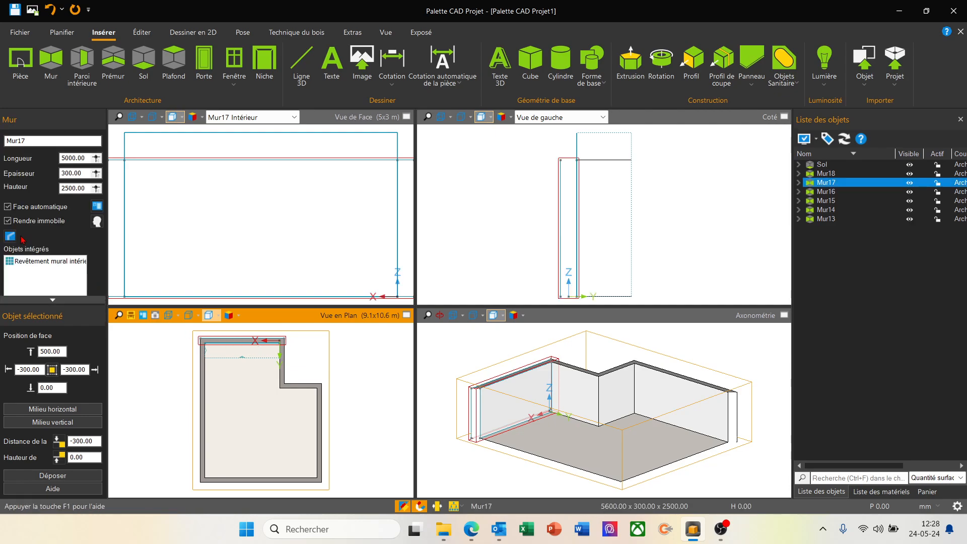
pyautogui.click(11, 237)
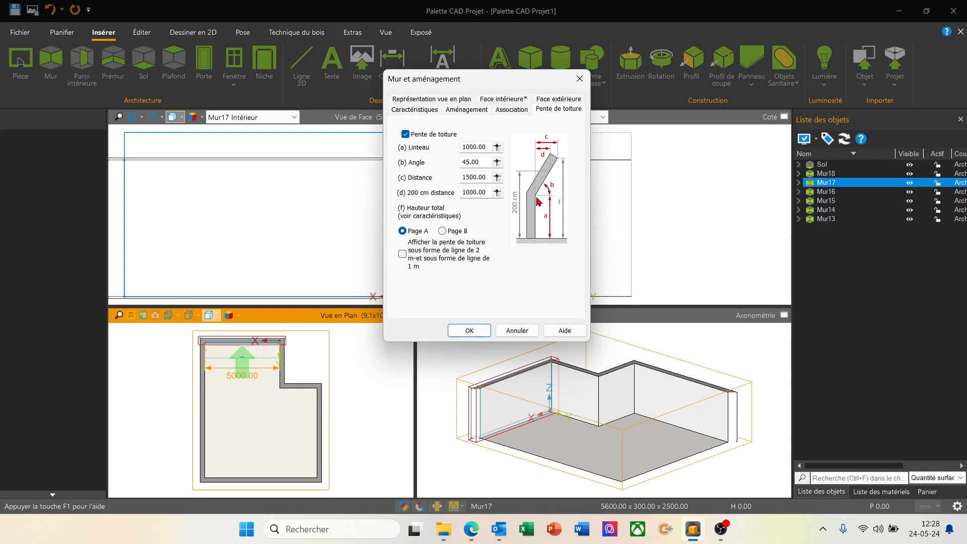
pyautogui.doubleClick(487, 147)
pyautogui.write('1300')
pyautogui.press('Tab')
pyautogui.press('Tab')
pyautogui.write('18')
pyautogui.click(469, 331)
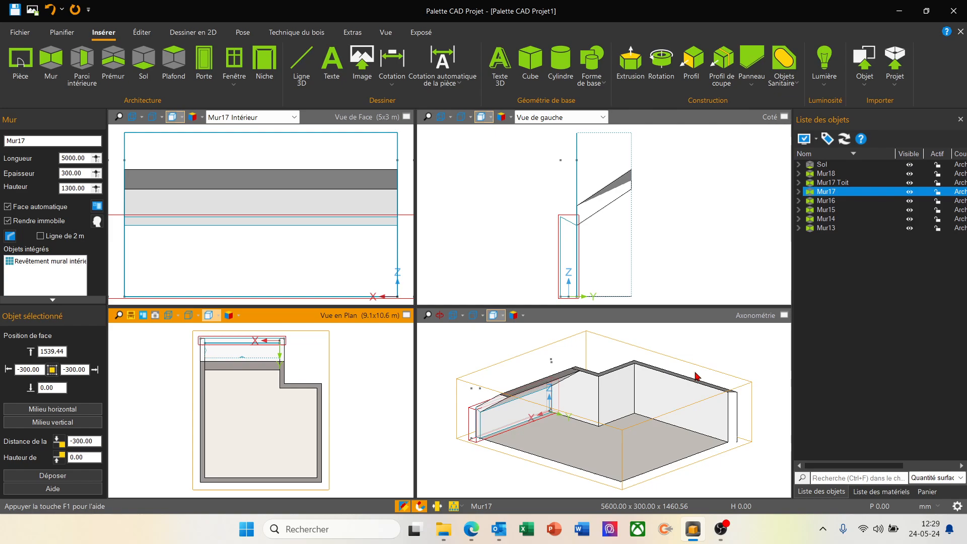
# - Give the 6000 mm wall a roof slope with a 1300 mm lintel and an 1800 mm distance
pyautogui.click(319, 439)
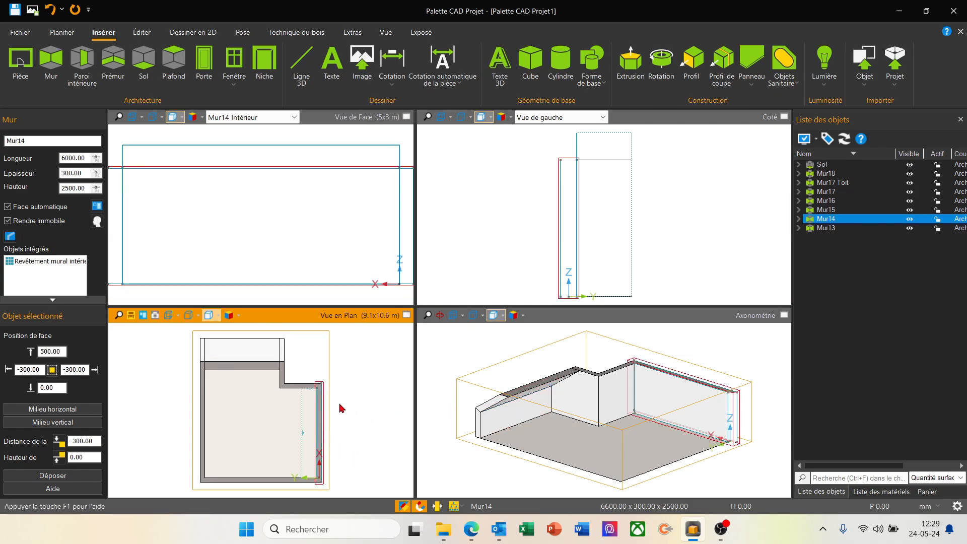
pyautogui.click(10, 238)
pyautogui.doubleClick(489, 146)
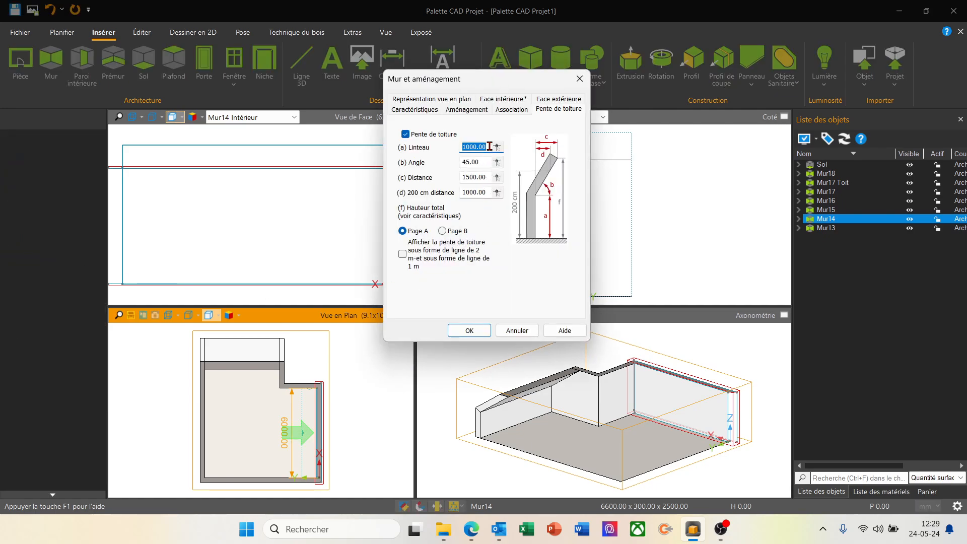
pyautogui.write('1300')
pyautogui.press('Tab')
pyautogui.press('Tab')
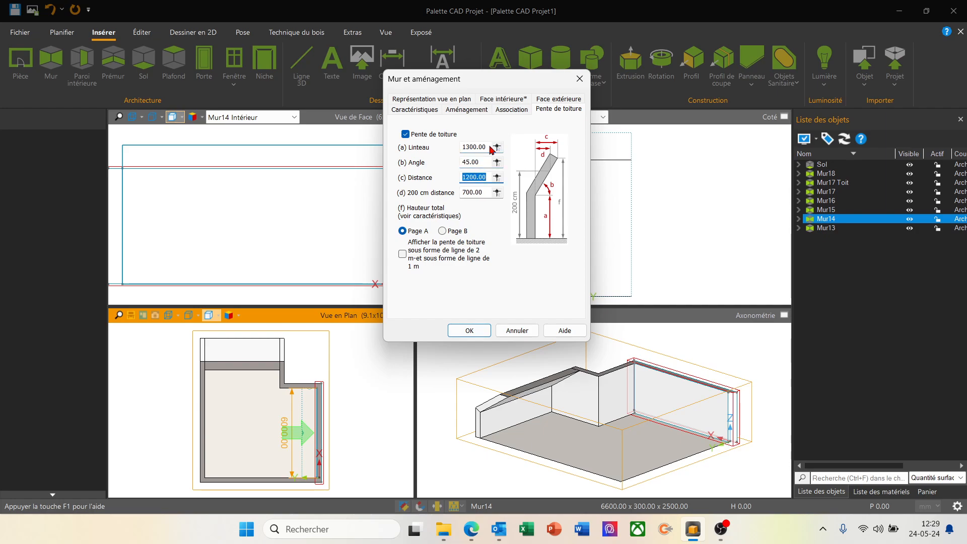
pyautogui.write('1800')
pyautogui.click(469, 331)
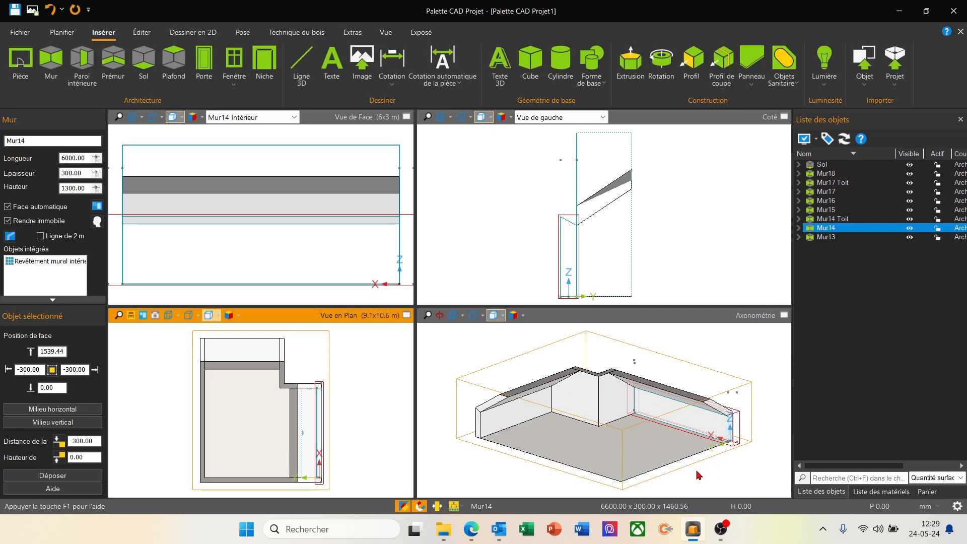
# - Insert a 900 × 1500 mm plastic roof window at 200 mm mounting height into the sloped roof above the 5000 mm wall
pyautogui.moveTo(698, 476); pyautogui.dragTo(655, 465)
pyautogui.moveTo(651, 461); pyautogui.dragTo(656, 456, button='middle')
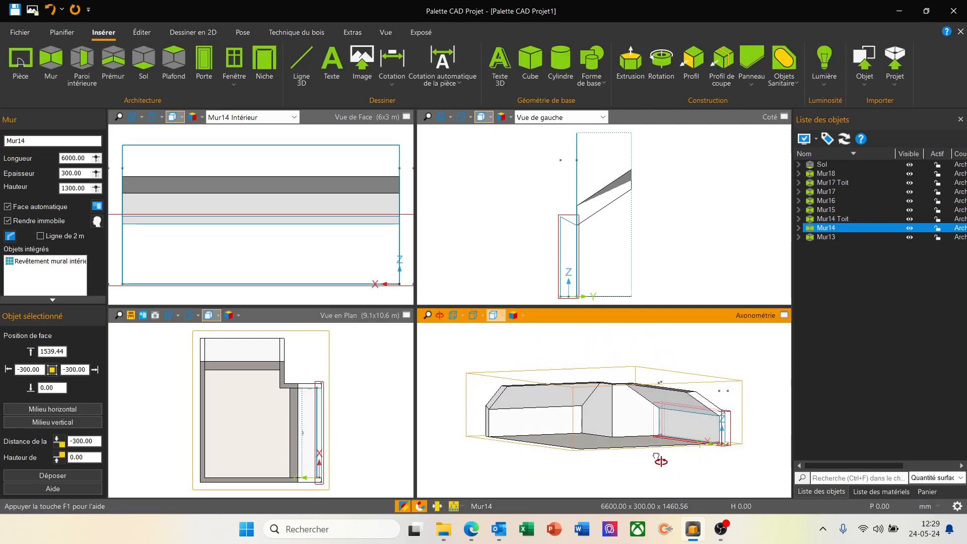
pyautogui.click(741, 381)
pyautogui.scroll(3, 565, 431)
pyautogui.moveTo(565, 427); pyautogui.dragTo(547, 443, button='middle')
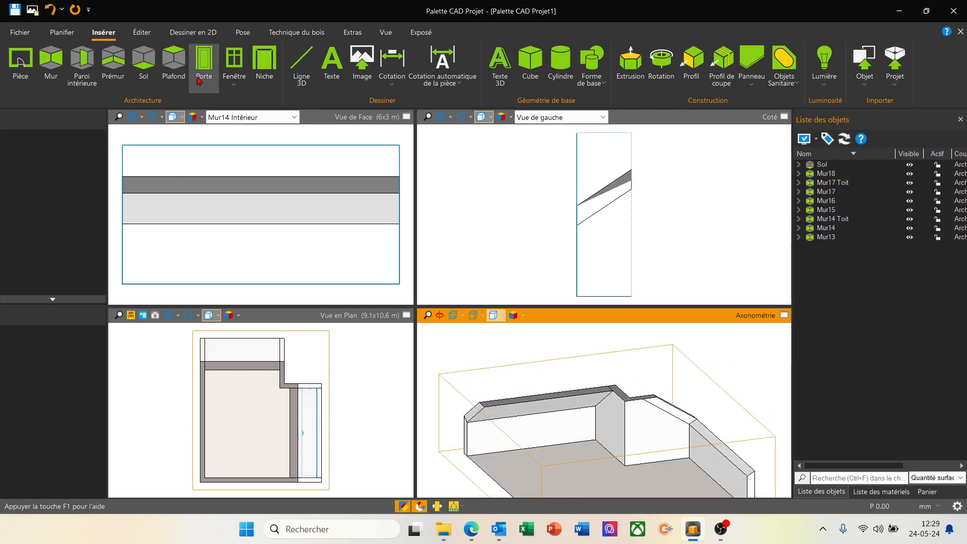
pyautogui.click(235, 90)
pyautogui.click(250, 120)
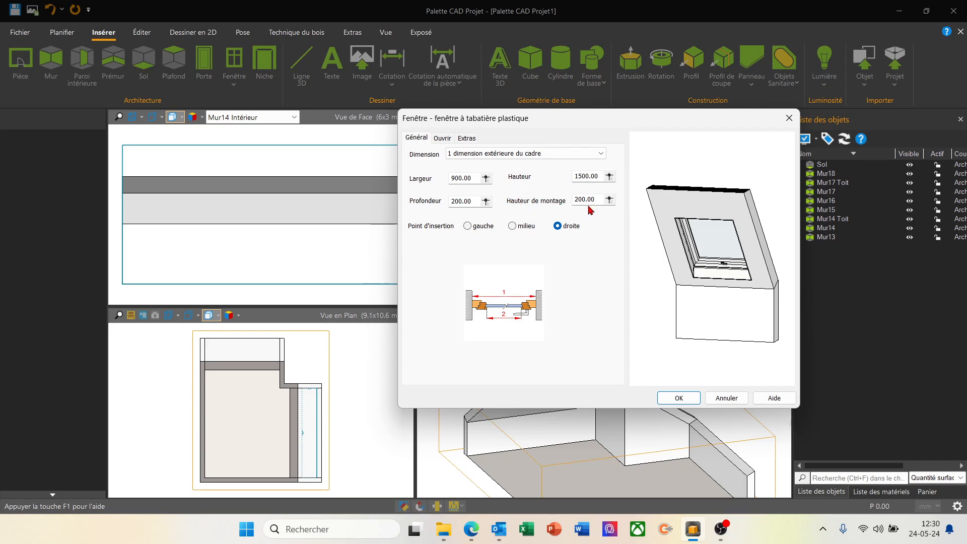
pyautogui.click(688, 400)
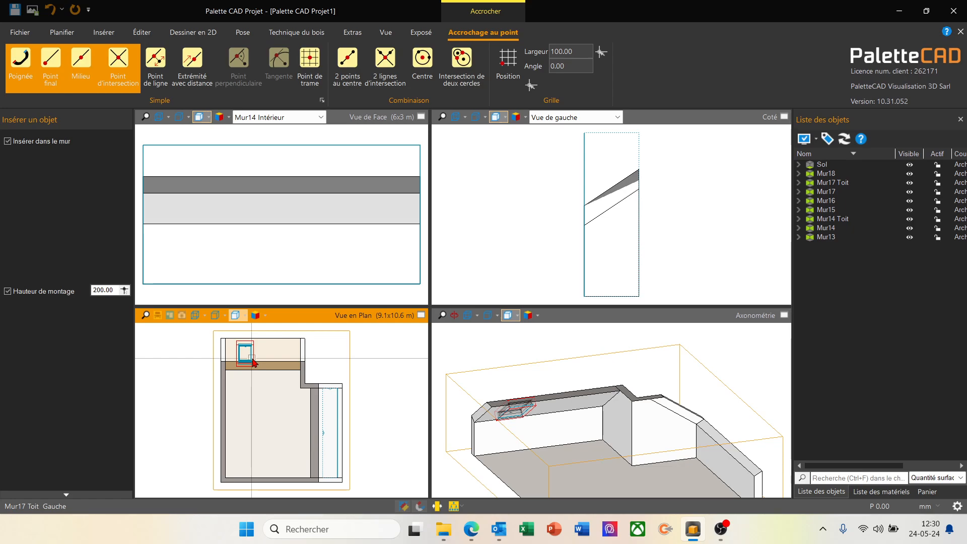
pyautogui.click(252, 359)
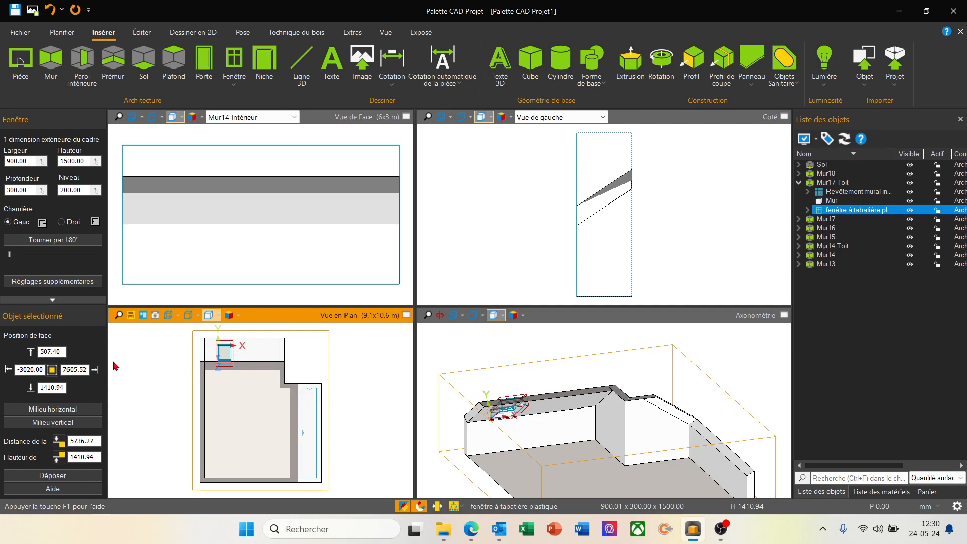
# - Copy the roof window once to its right along the slope, with a distance of 800 mm between objects
pyautogui.hotkey('ctrl', 'c')
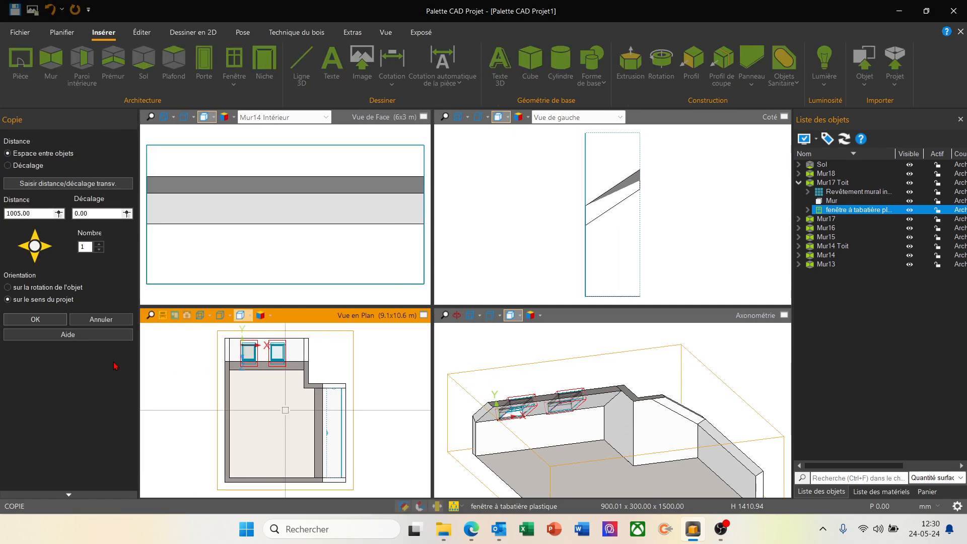
pyautogui.doubleClick(35, 214)
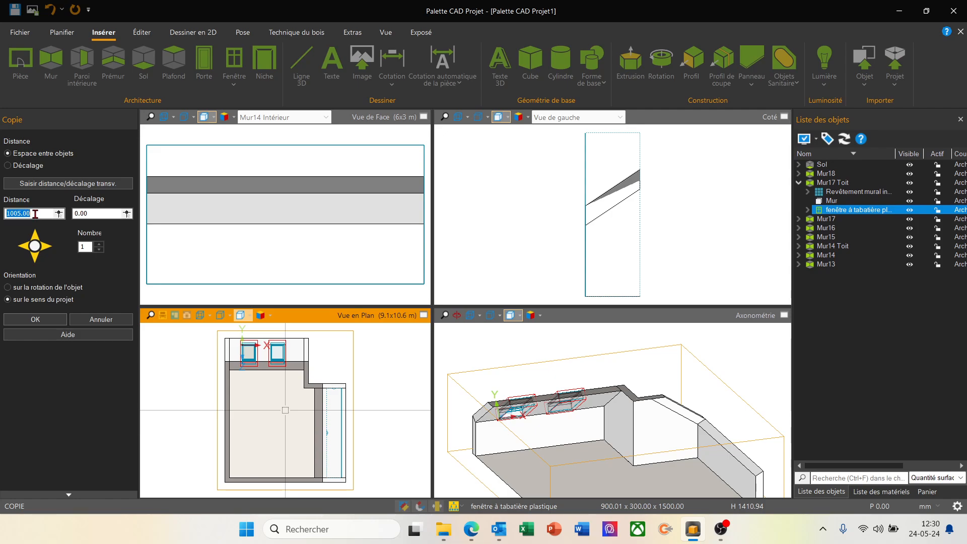
pyautogui.write('800')
pyautogui.click(35, 246)
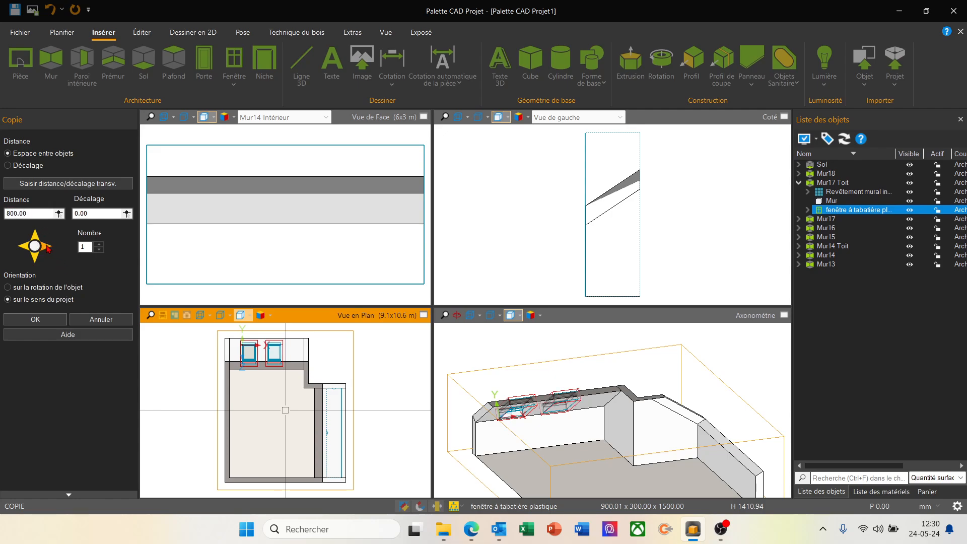
pyautogui.click(42, 321)
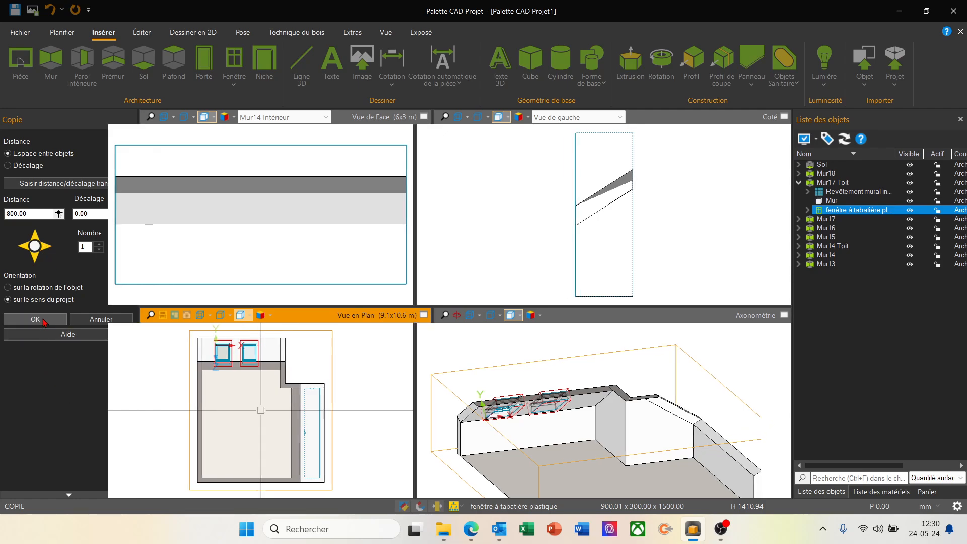
pyautogui.click(156, 406)
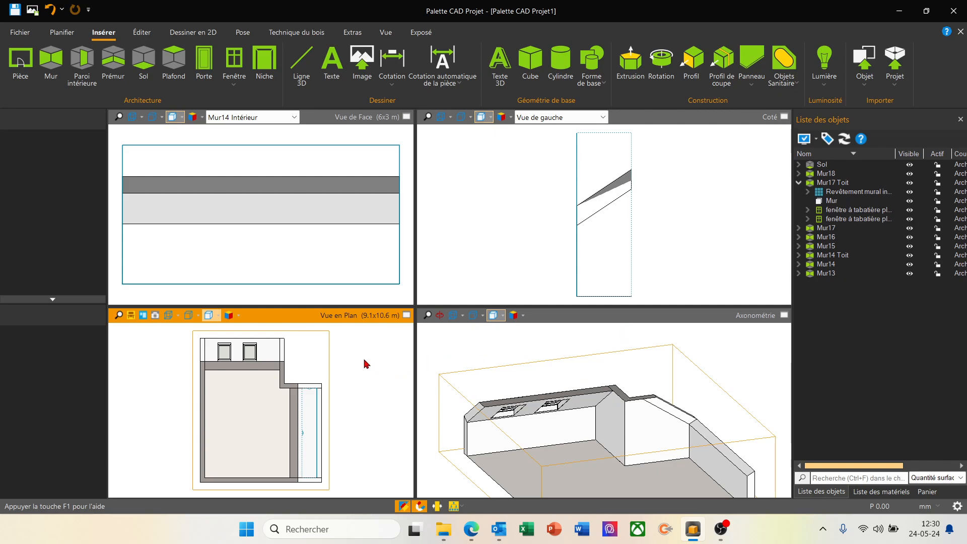
# - Examine the two roof windows and the sloped walls from several angles in the 3D view
pyautogui.scroll(6, 636, 448)
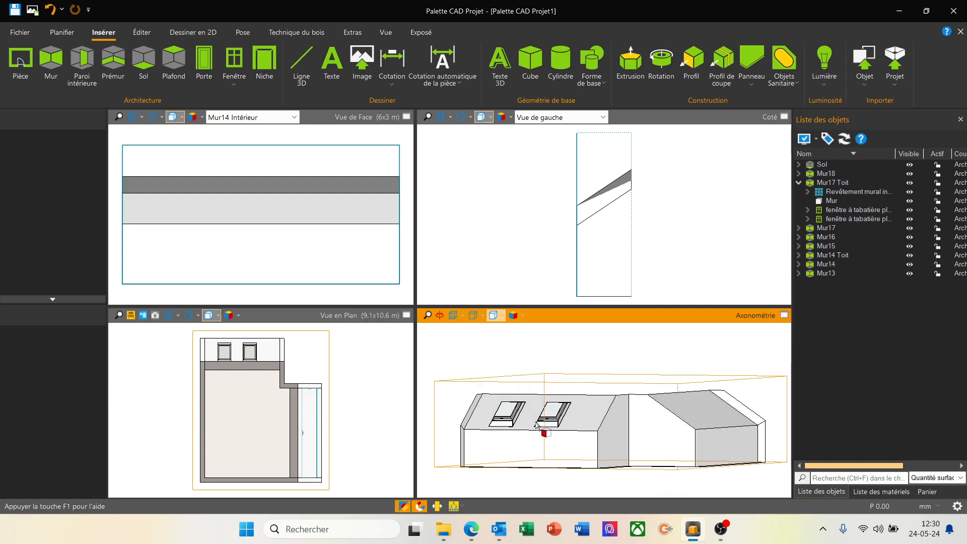
pyautogui.scroll(-8, 619, 446)
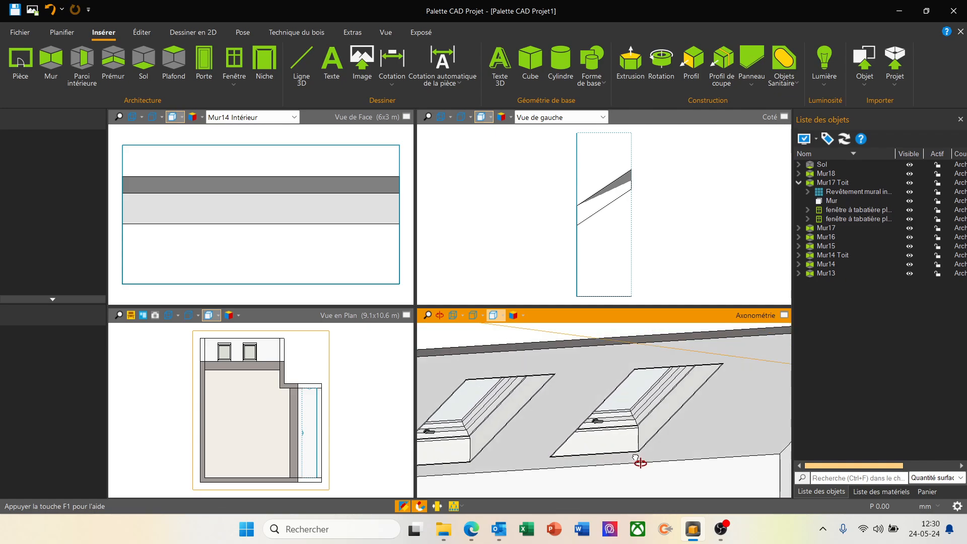
pyautogui.scroll(-5, 483, 403)
pyautogui.moveTo(589, 424); pyautogui.dragTo(582, 438, button='middle')
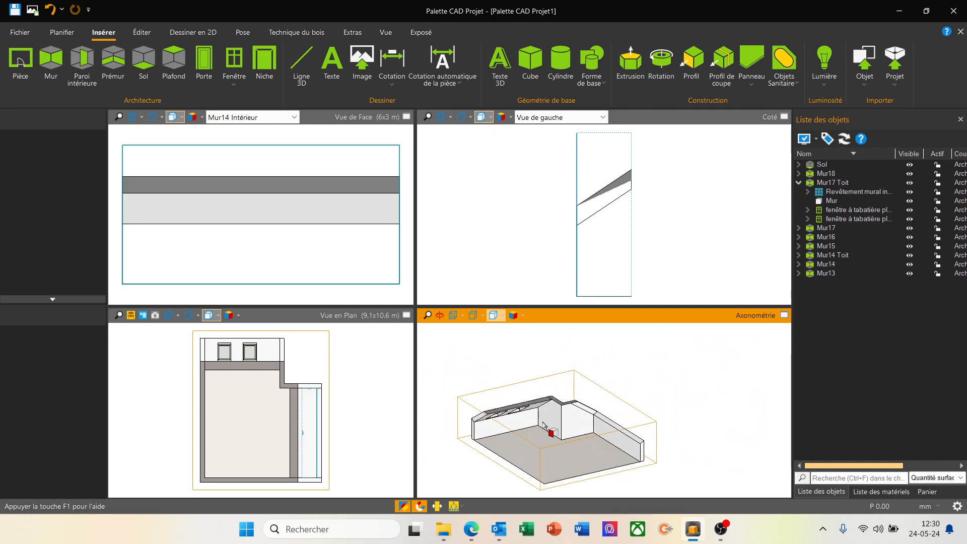
pyautogui.scroll(5, 565, 430)
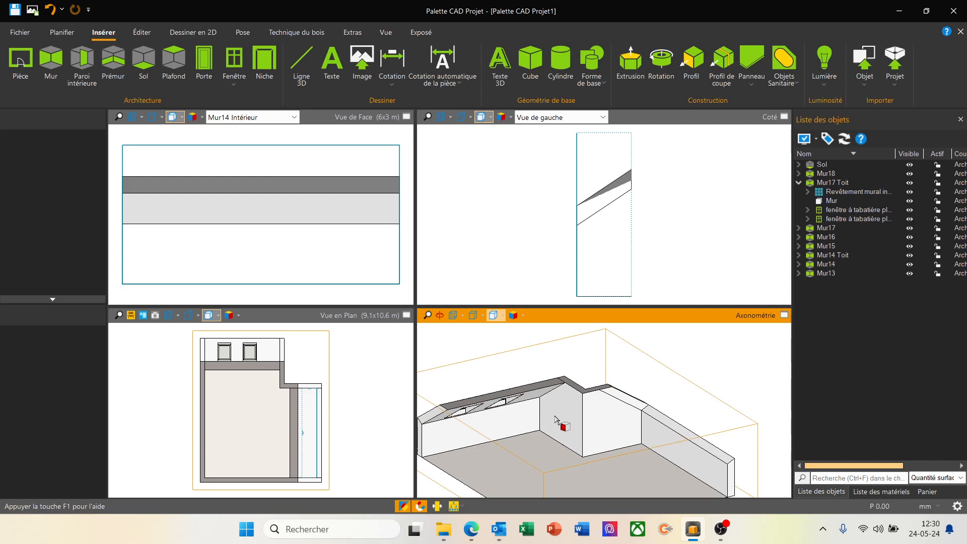
pyautogui.scroll(-2, 543, 427)
pyautogui.moveTo(534, 428); pyautogui.dragTo(572, 422, button='middle')
pyautogui.scroll(3, 575, 434)
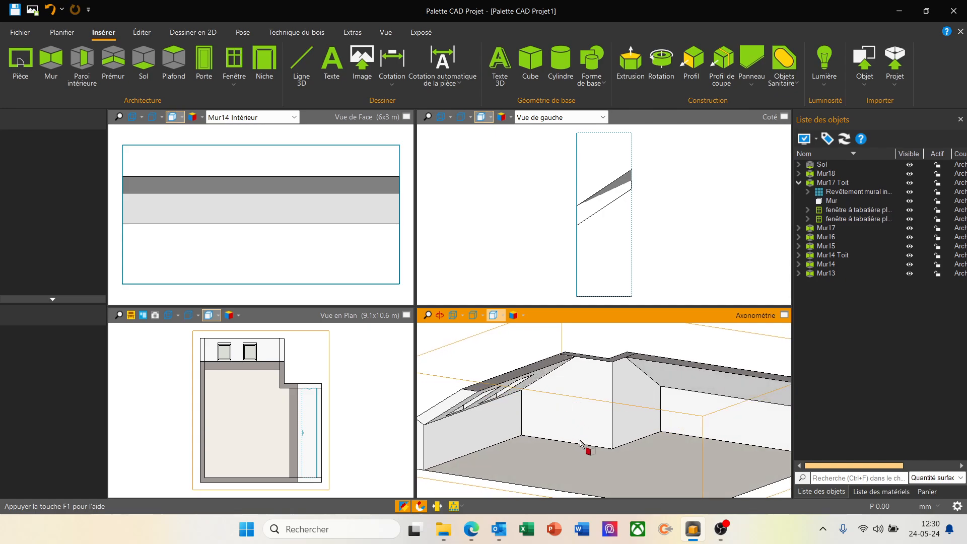
pyautogui.scroll(-1, 548, 410)
pyautogui.scroll(-2, 548, 412)
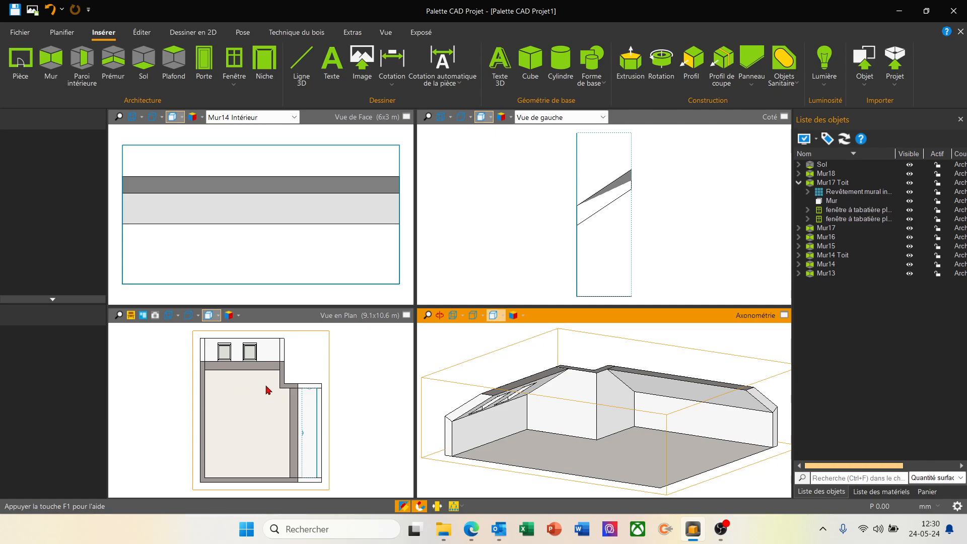
# - Extend the 3020 mm wall's interior face view past both ends to about 3838 mm wide, and maximize the front view
pyautogui.click(284, 381)
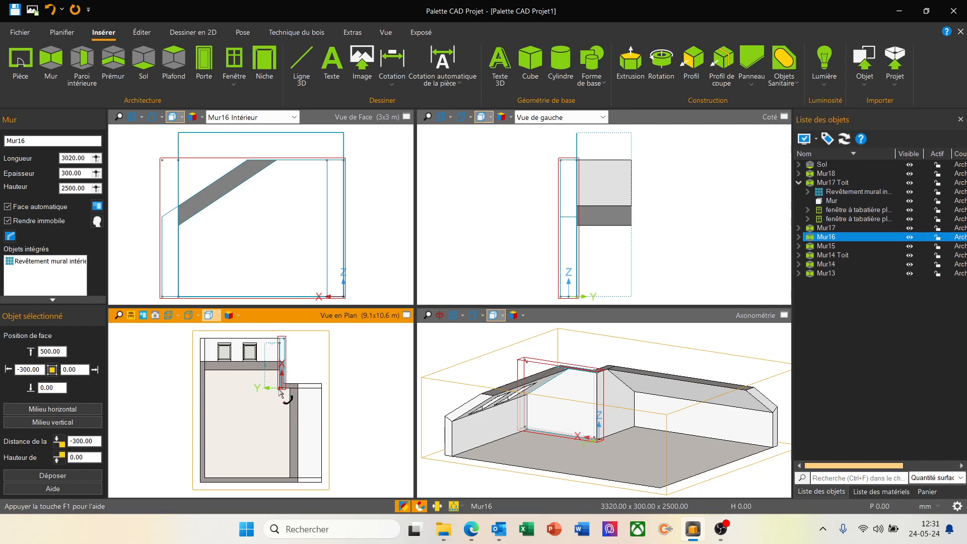
pyautogui.click(144, 316)
pyautogui.moveTo(272, 344); pyautogui.dragTo(272, 337)
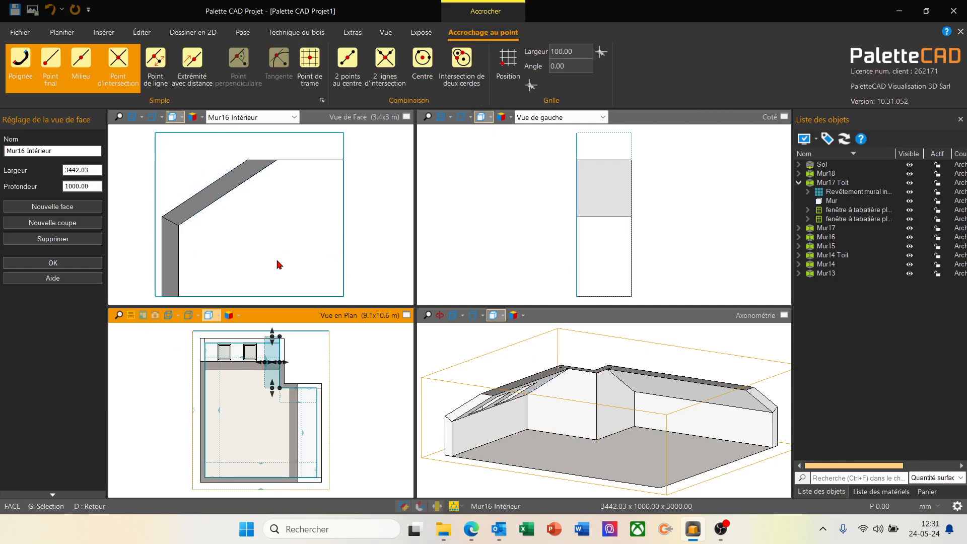
pyautogui.moveTo(272, 389); pyautogui.dragTo(272, 394)
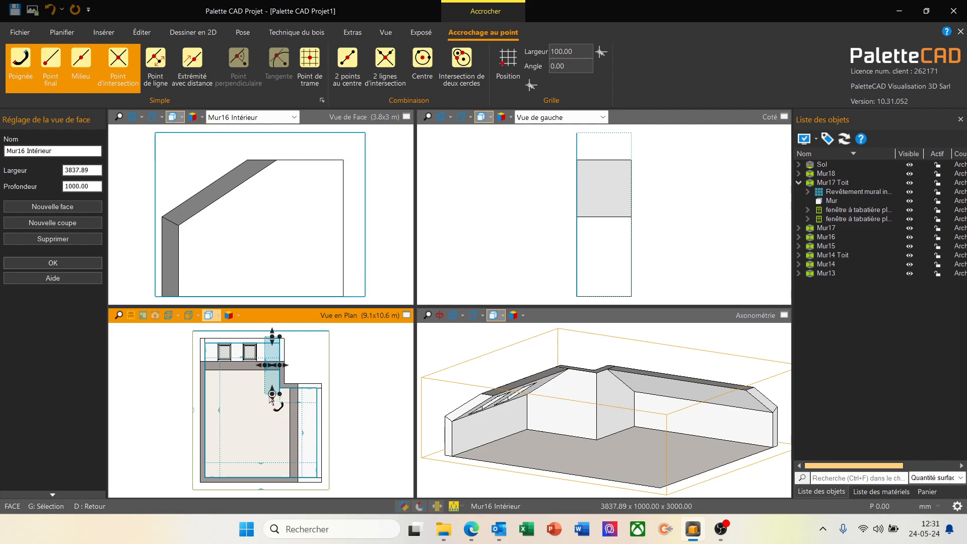
pyautogui.click(79, 264)
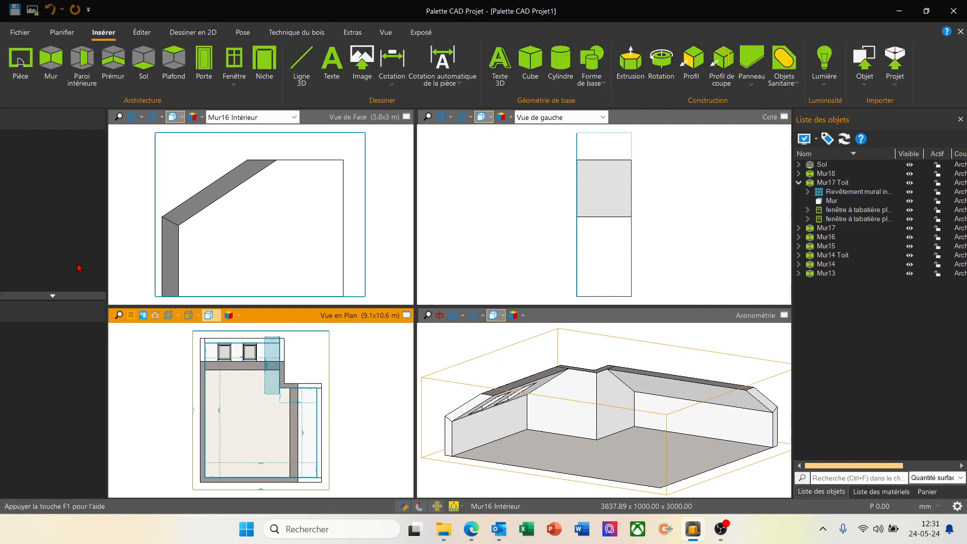
pyautogui.doubleClick(313, 120)
pyautogui.scroll(-1, 507, 217)
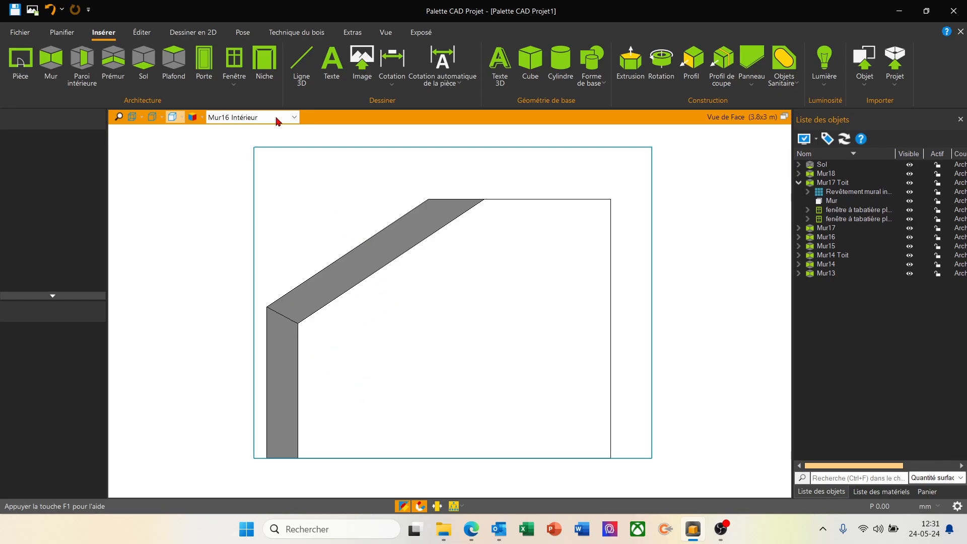
# - Draw a vertical guide line along the inner face of the low wall under the slope in the front view
pyautogui.click(177, 33)
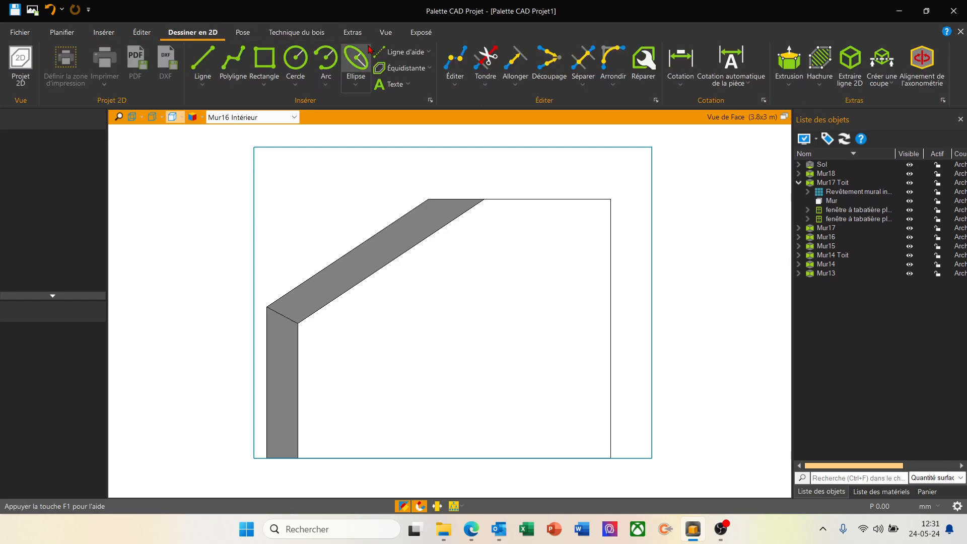
pyautogui.click(427, 52)
pyautogui.click(403, 127)
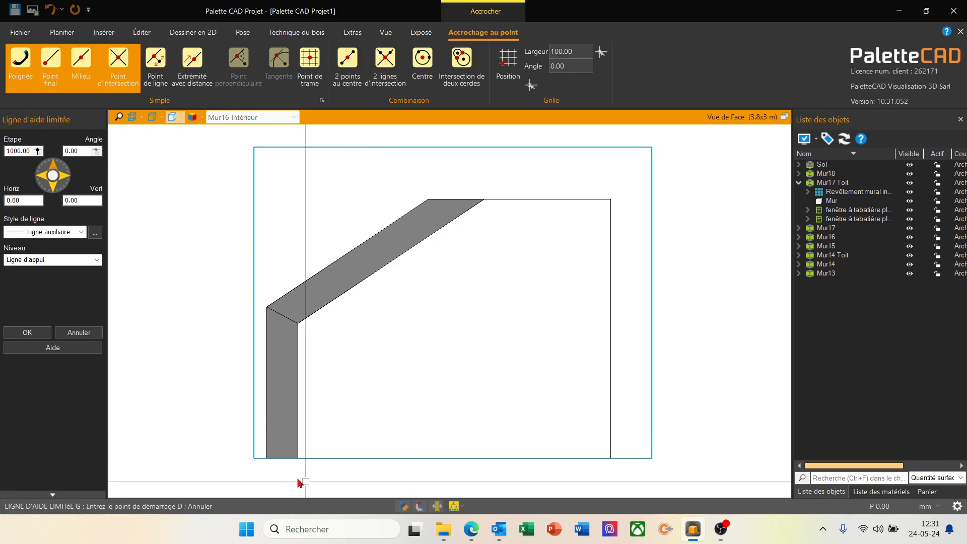
pyautogui.click(298, 458)
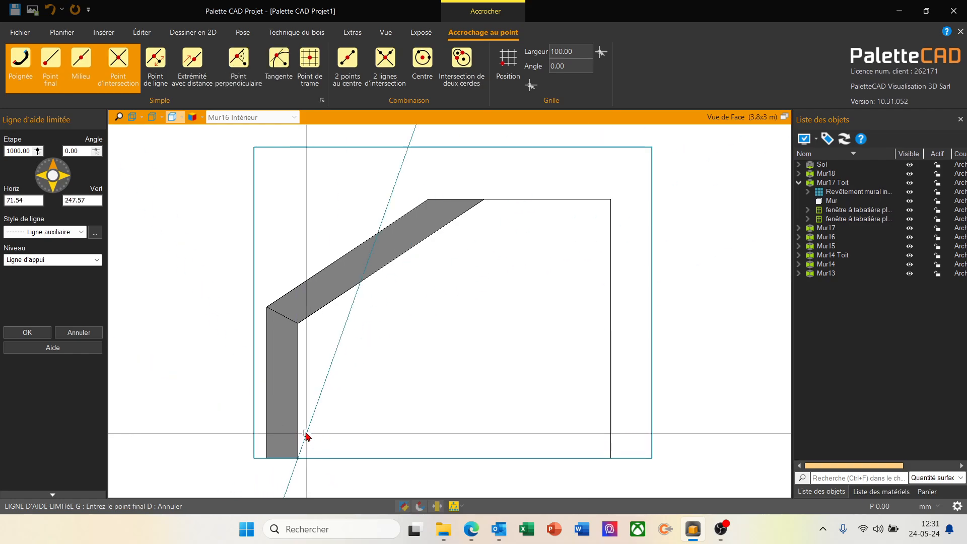
pyautogui.click(301, 439)
pyautogui.click(298, 482)
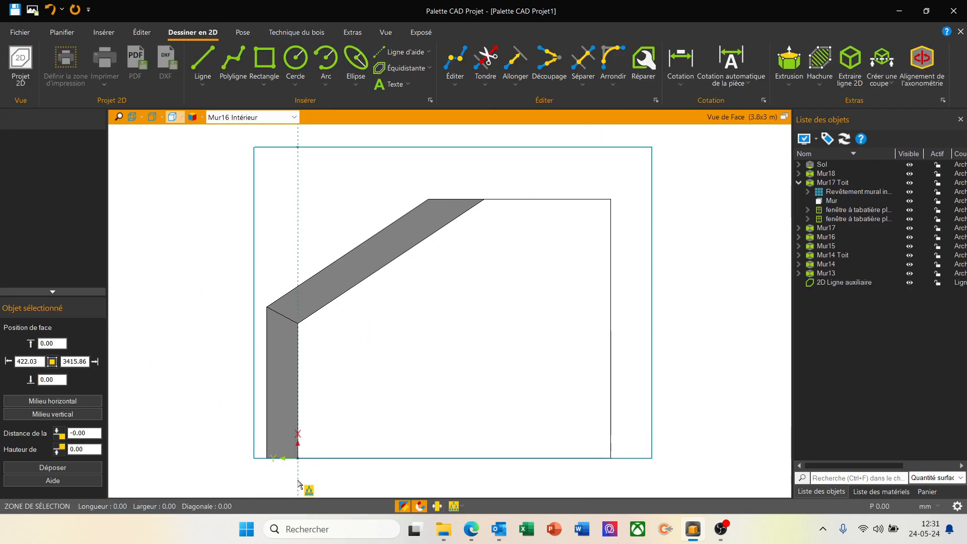
# - Move the vertical guide line 20 mm horizontally away from the low wall towards the room's interior
pyautogui.click(298, 484)
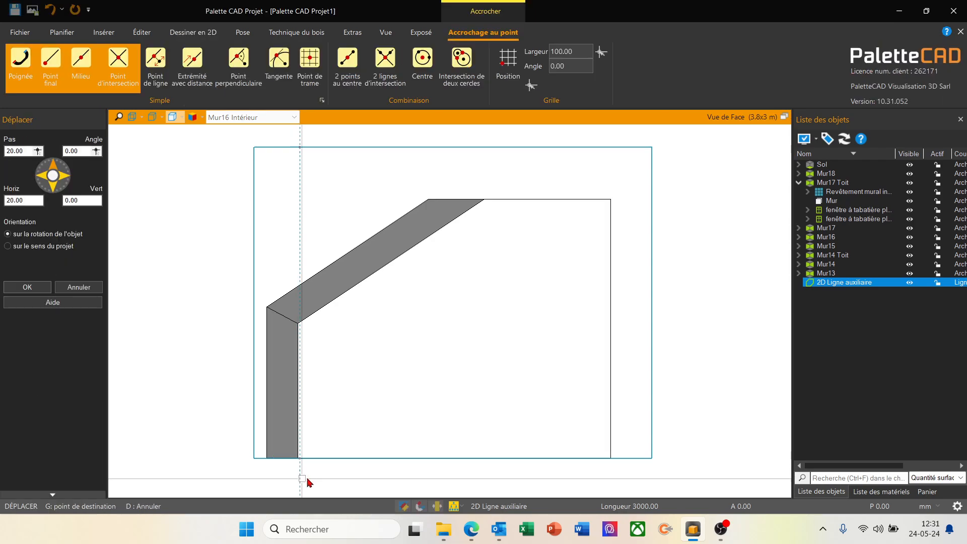
pyautogui.click(27, 287)
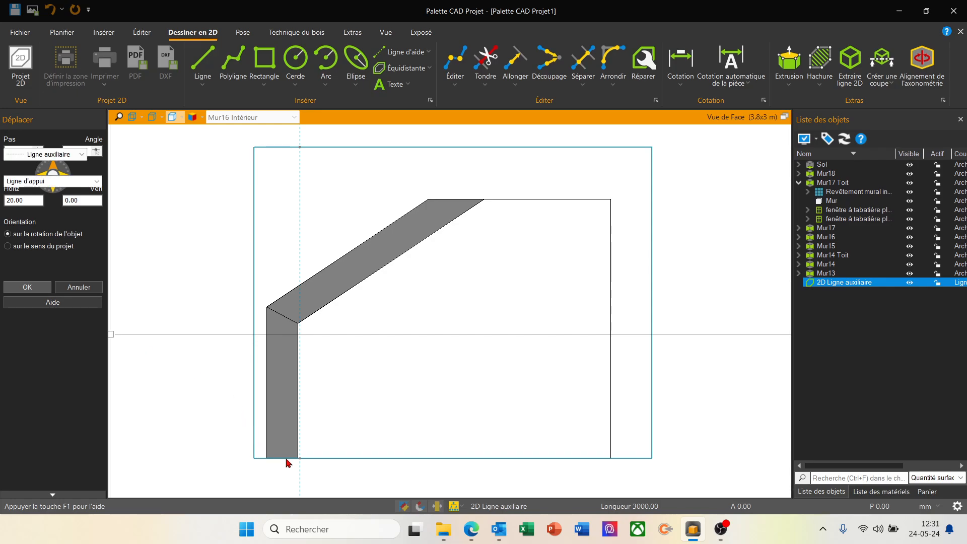
pyautogui.scroll(5, 287, 460)
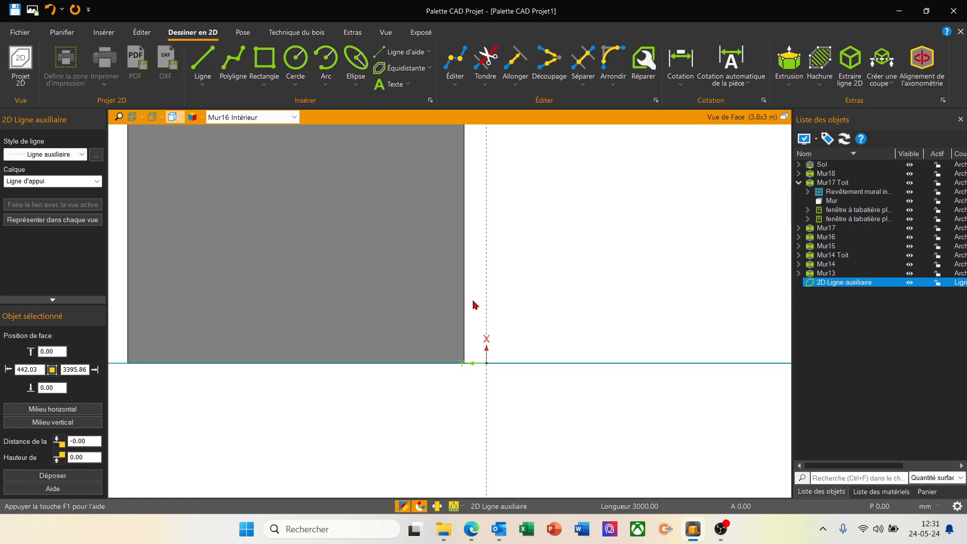
pyautogui.scroll(-5, 481, 352)
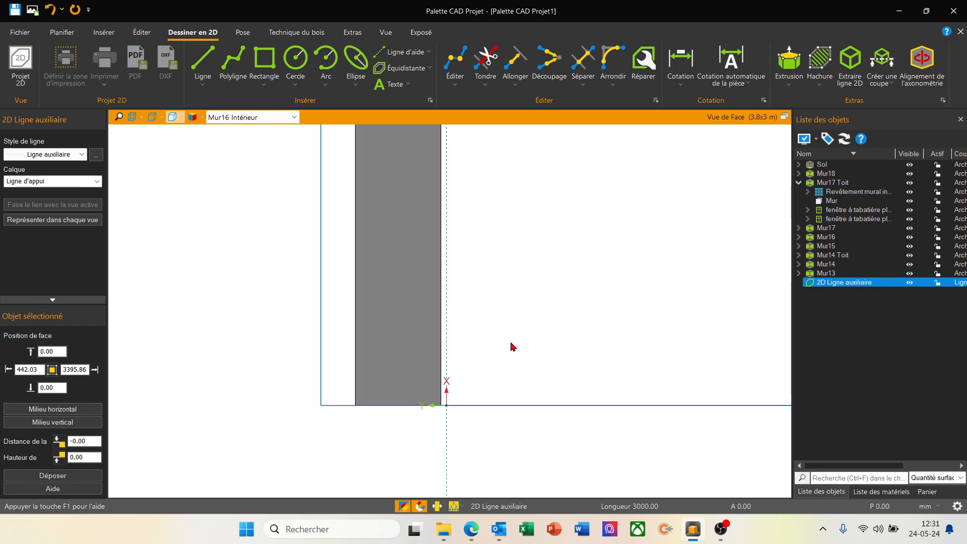
# - Draw a guide line along the underside of the roof slope, starting where the slope meets the low wall
pyautogui.moveTo(512, 331); pyautogui.dragTo(479, 357, button='middle')
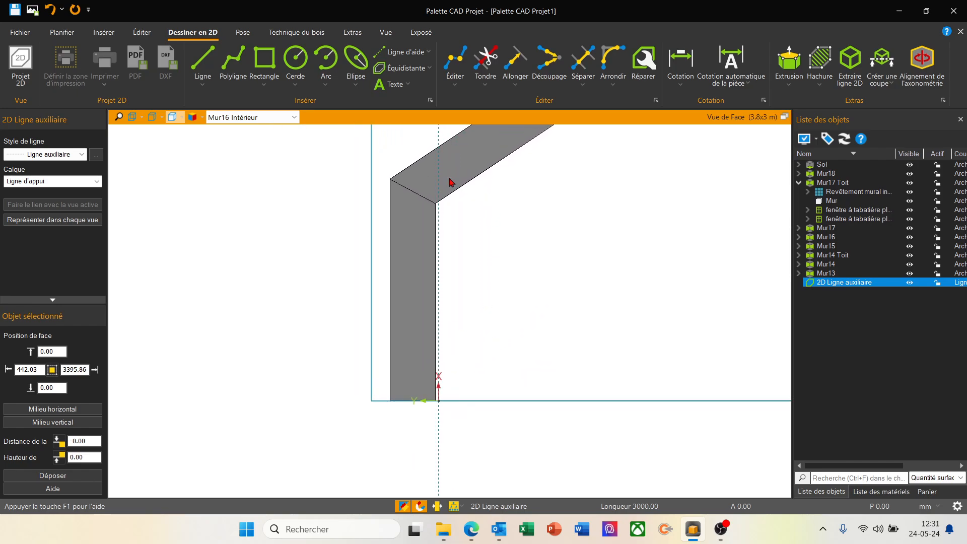
pyautogui.click(409, 55)
pyautogui.click(445, 214)
pyautogui.scroll(4, 444, 214)
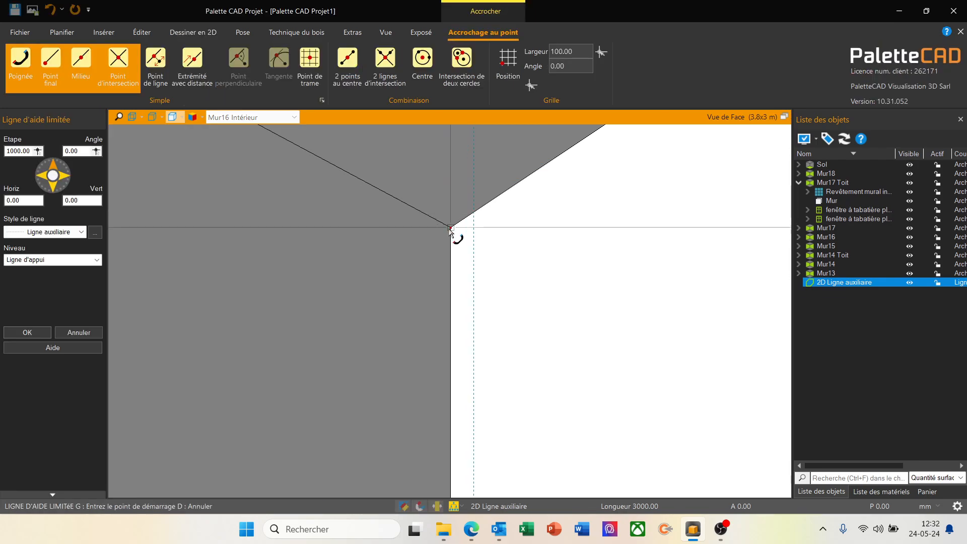
pyautogui.click(479, 216)
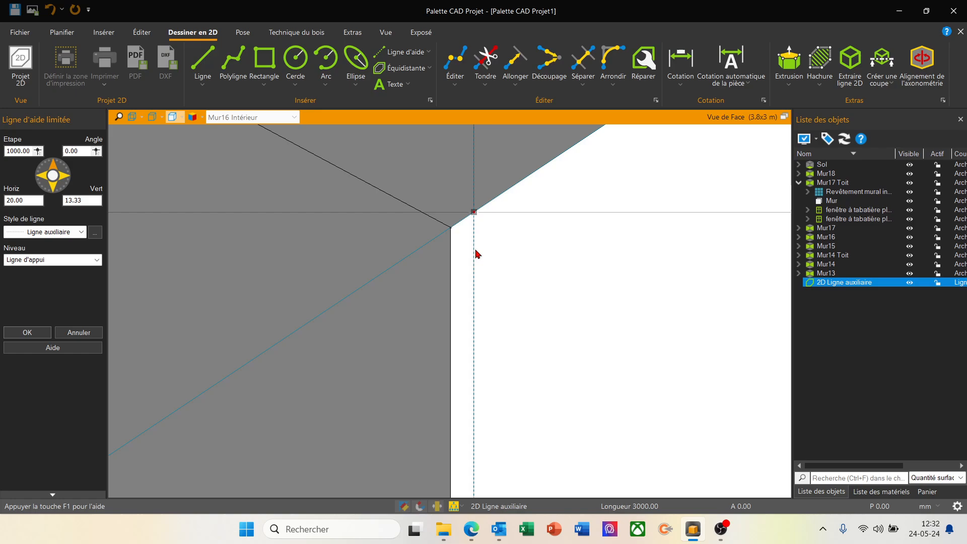
pyautogui.click(555, 335)
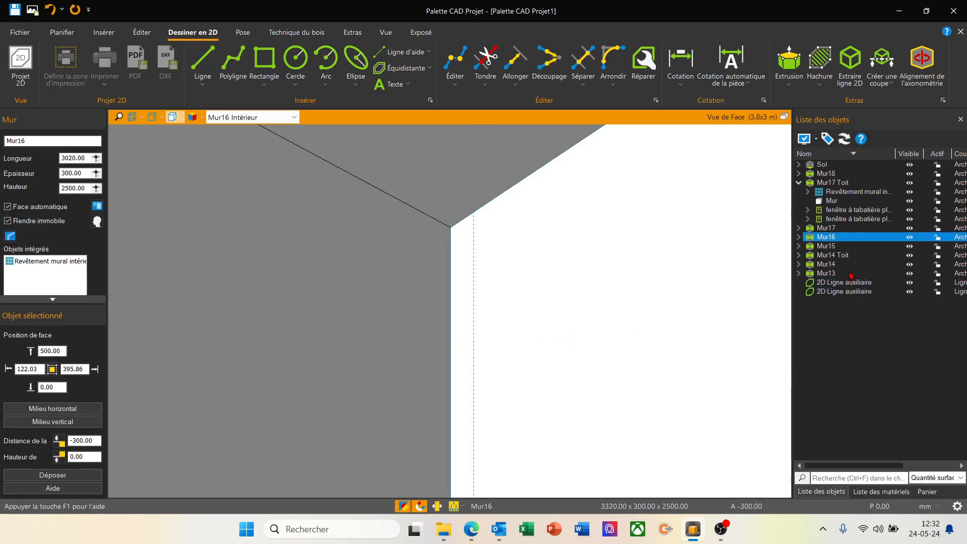
# - Move the sloped guide line 50 mm perpendicular to the slope, into the room
pyautogui.scroll(-5, 641, 282)
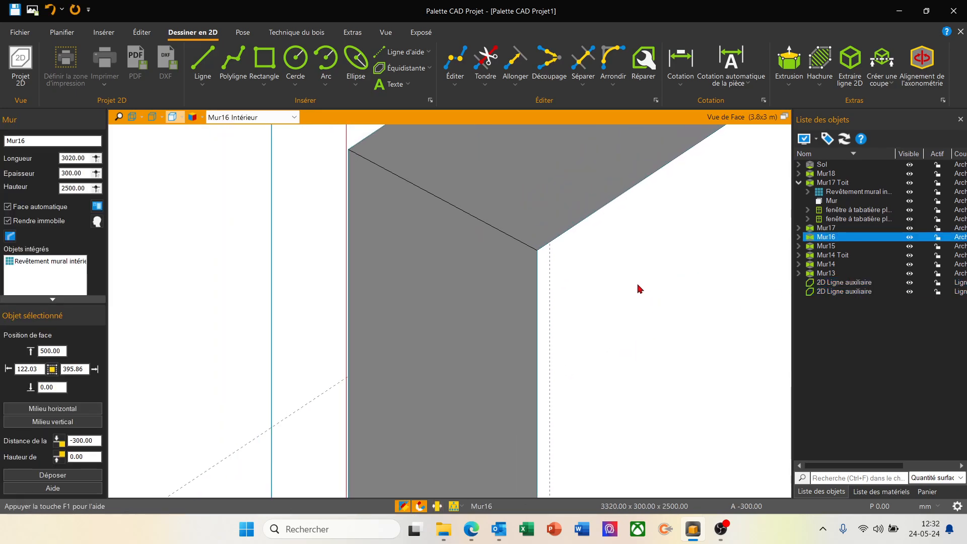
pyautogui.click(318, 402)
pyautogui.press('d')
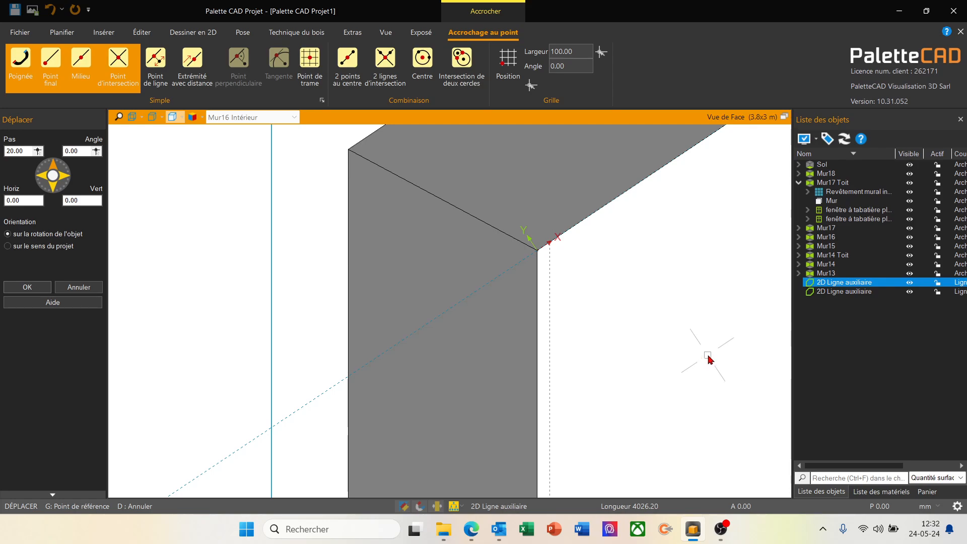
pyautogui.write('2')
pyautogui.press('Return')
pyautogui.press('Down')
pyautogui.press('Return')
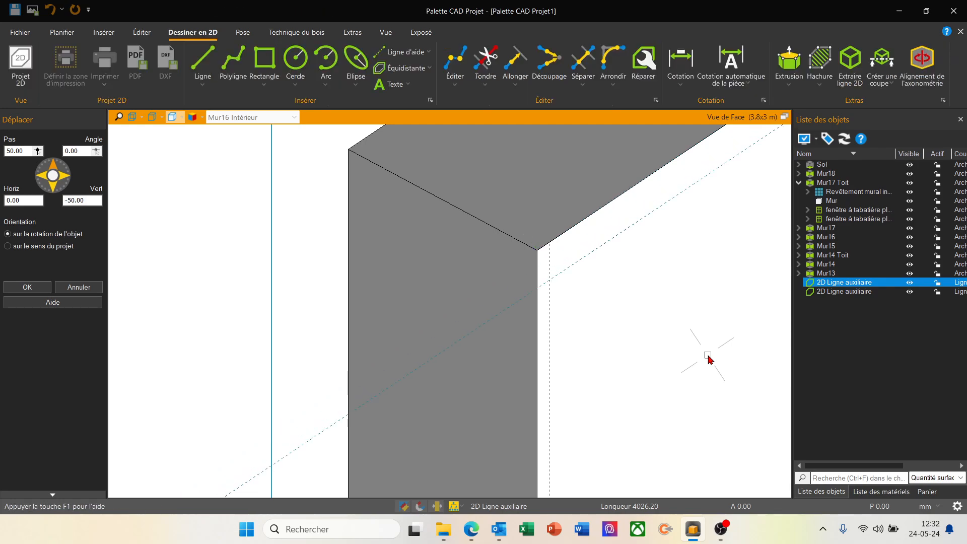
# - Measure the perpendicular distance from the roof slope's underside to the sloped guide line
pyautogui.press('m')
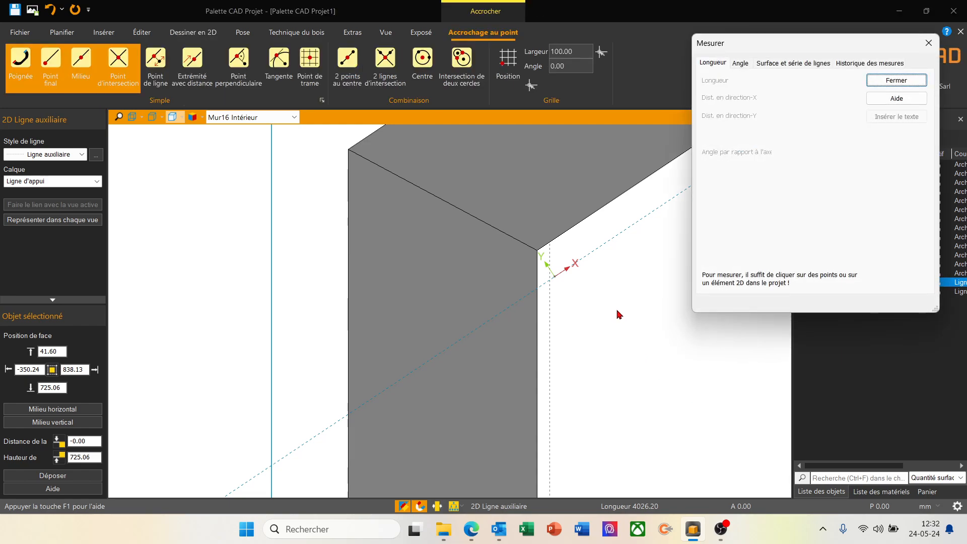
pyautogui.click(553, 243)
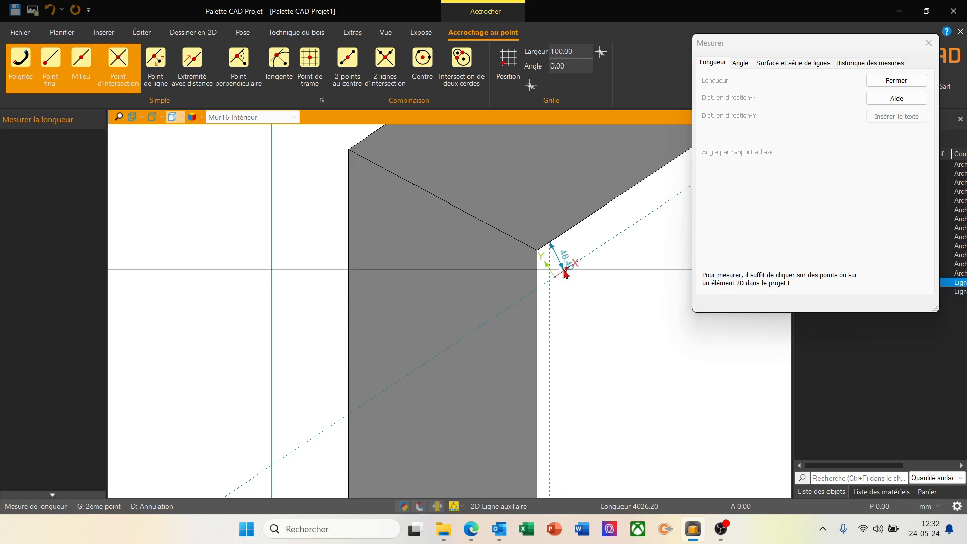
pyautogui.scroll(3, 565, 272)
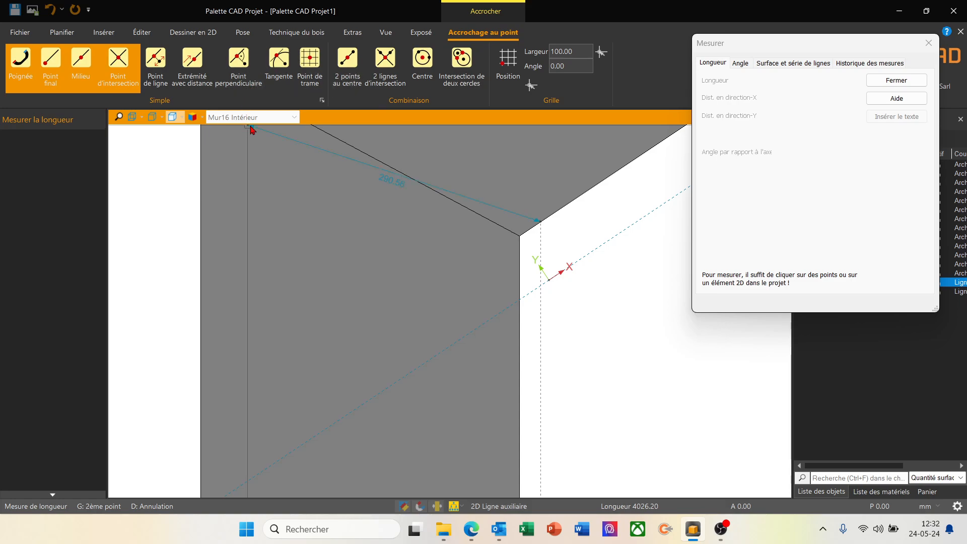
pyautogui.click(238, 66)
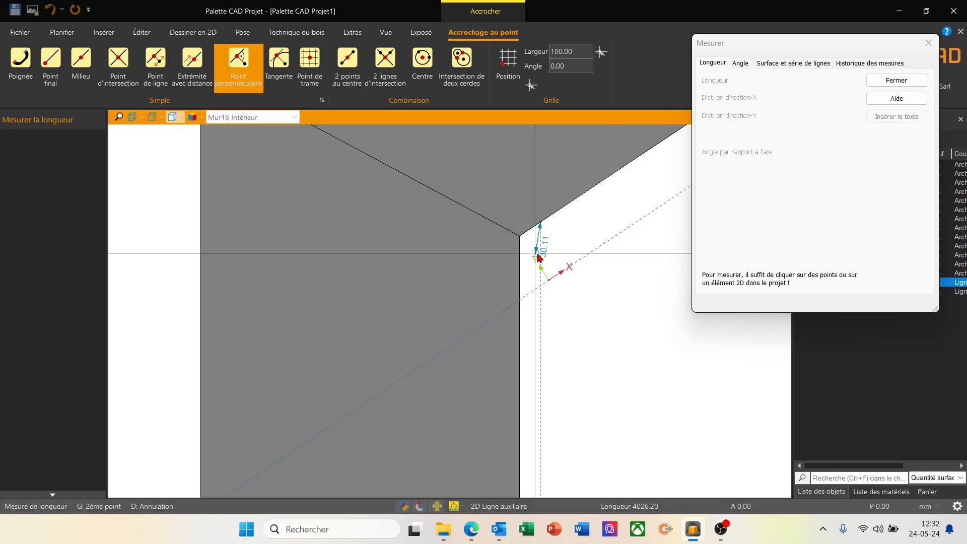
pyautogui.click(570, 265)
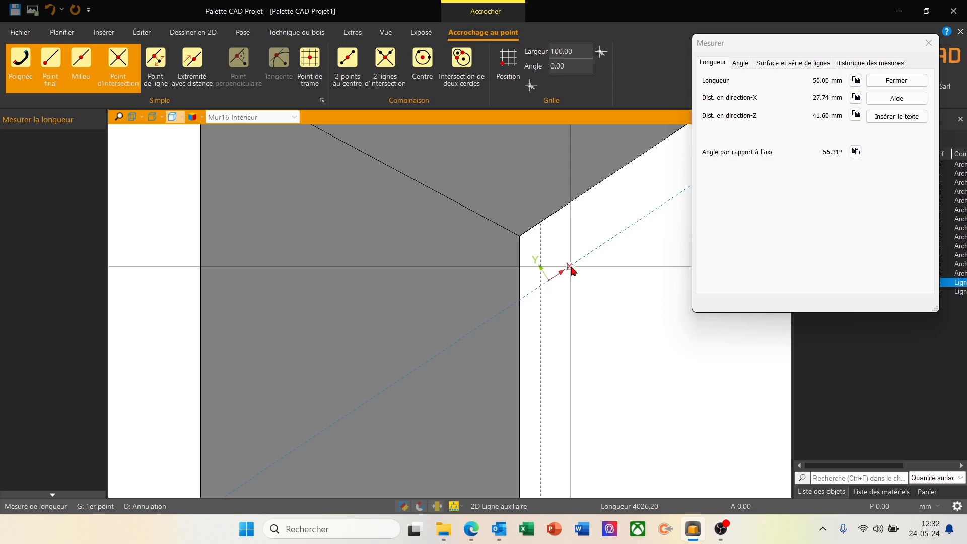
pyautogui.click(897, 80)
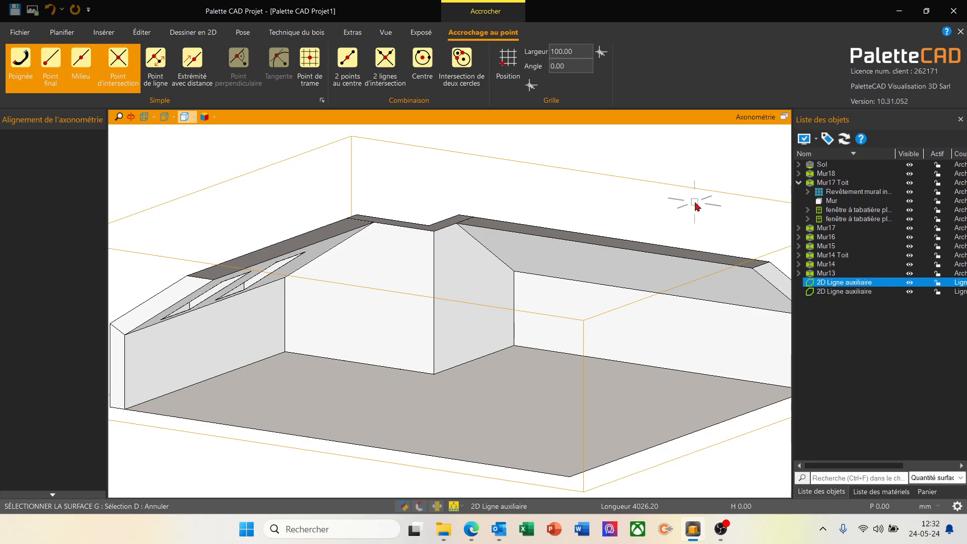
pyautogui.click(590, 254)
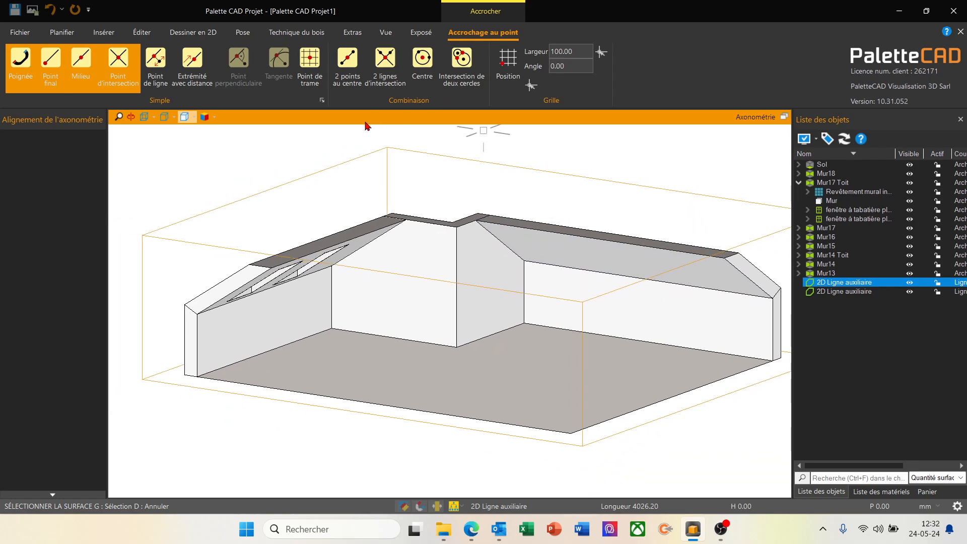
pyautogui.rightClick(148, 189)
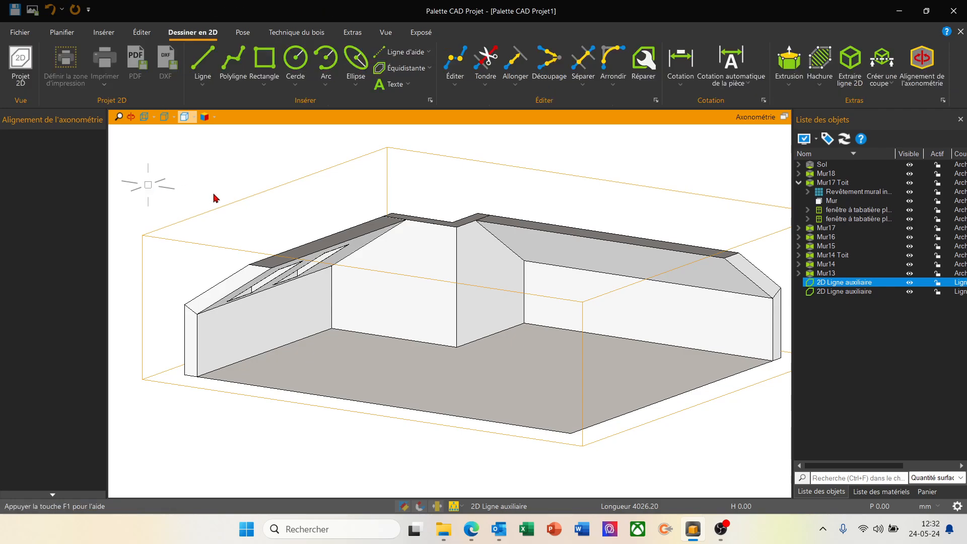
pyautogui.doubleClick(361, 121)
pyautogui.doubleClick(315, 127)
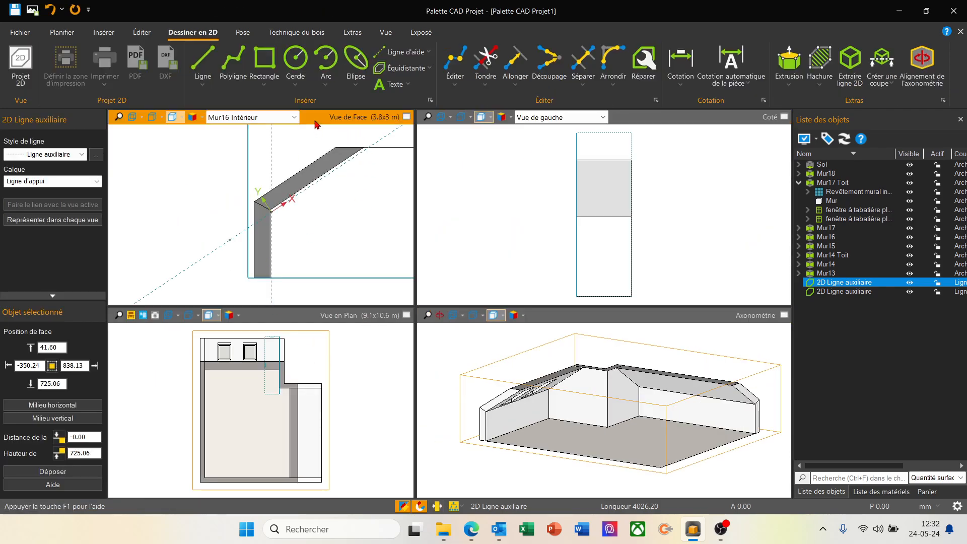
# - Draw a horizontal guide line along the wall's top edge, starting from the corner opposite the slope
pyautogui.scroll(-3, 612, 388)
pyautogui.scroll(1, 593, 391)
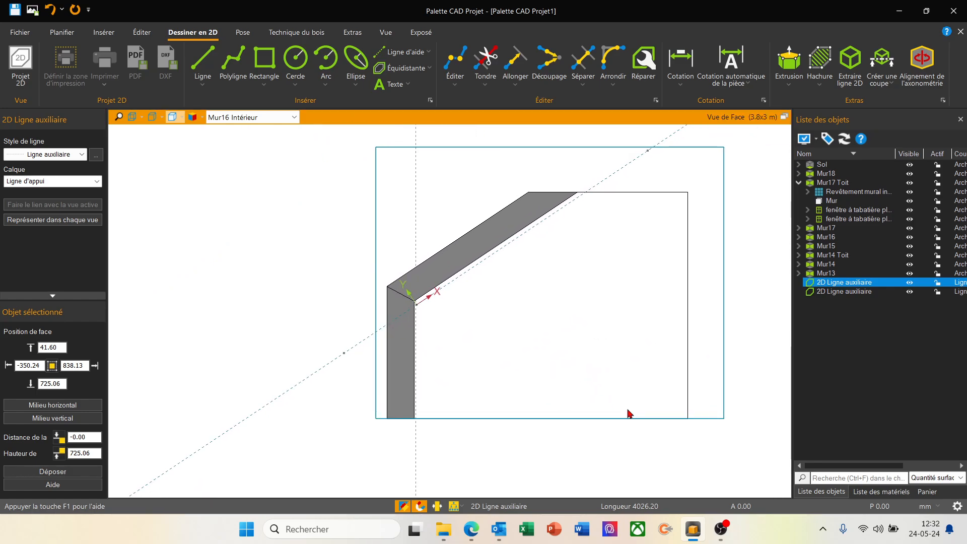
pyautogui.moveTo(648, 418); pyautogui.dragTo(604, 417, button='middle')
pyautogui.scroll(2, 553, 415)
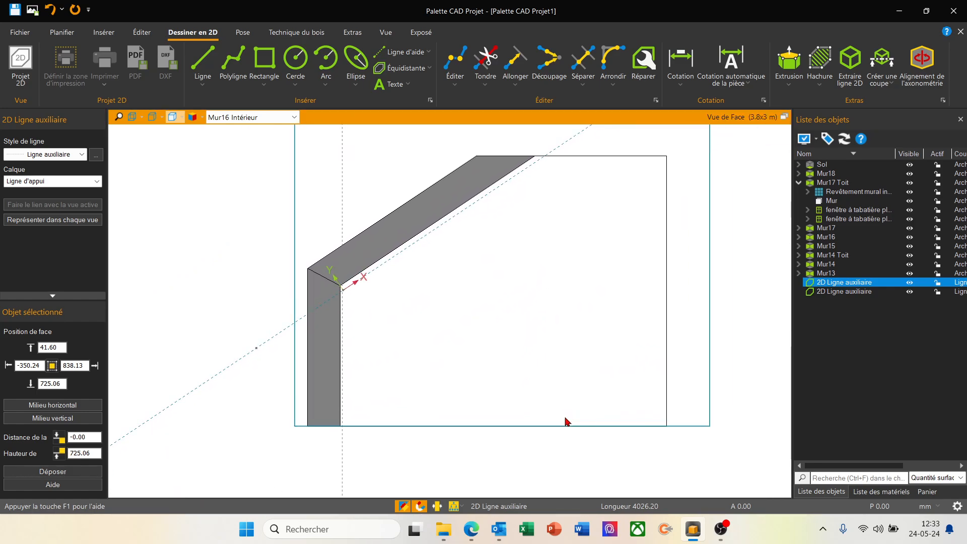
pyautogui.click(385, 53)
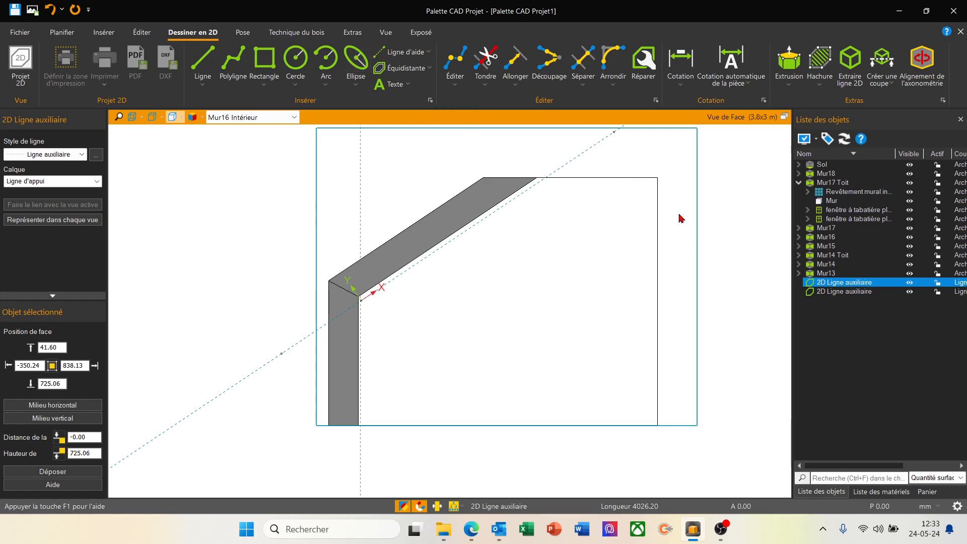
pyautogui.click(658, 178)
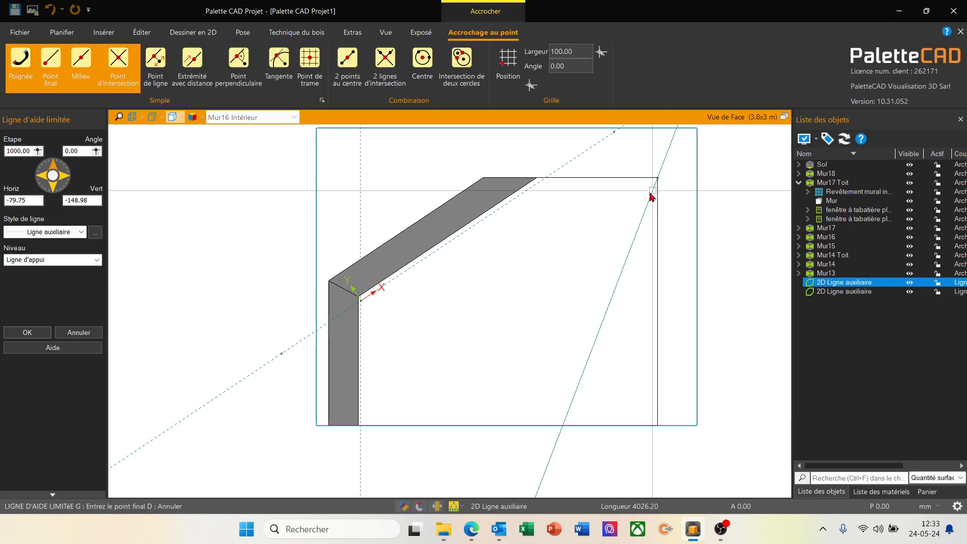
pyautogui.click(638, 177)
pyautogui.rightClick(677, 178)
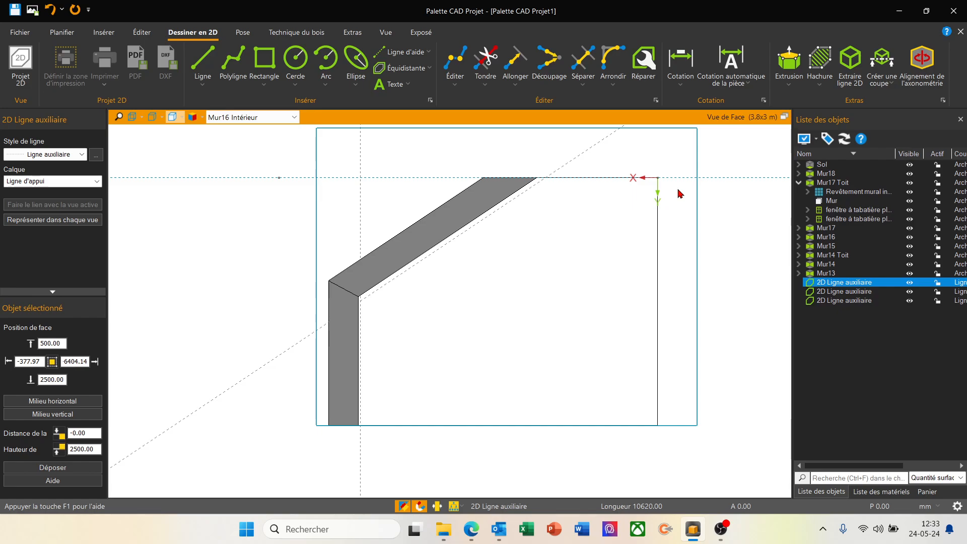
# - Move the horizontal guide line 50 mm down from the wall's top edge
pyautogui.write('50')
pyautogui.press('Return')
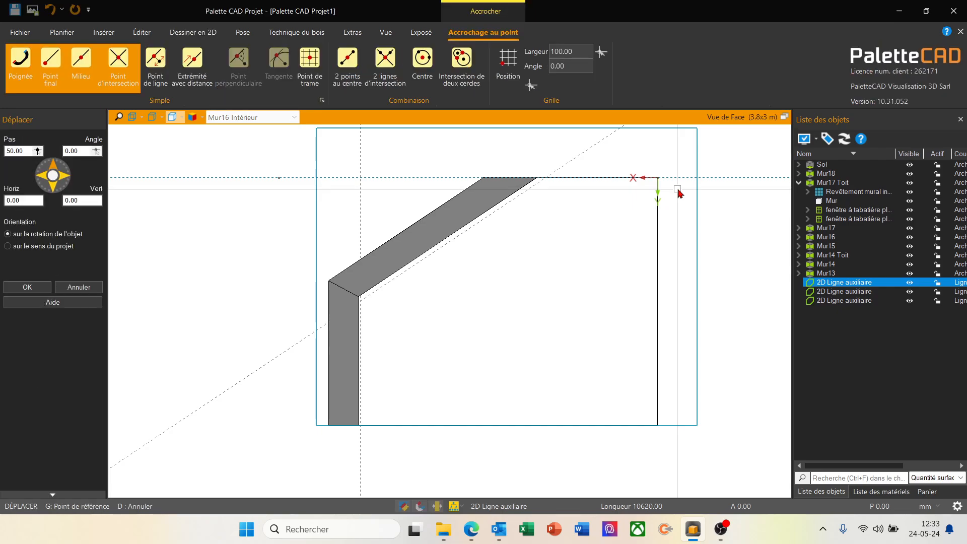
pyautogui.press('Down')
pyautogui.press('Escape')
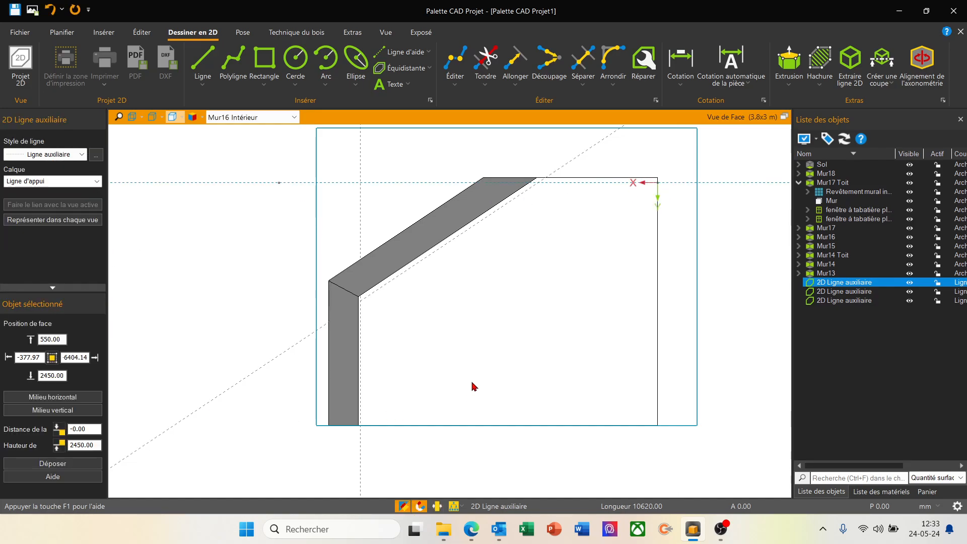
# - Start copying the vertical guide line and pick the copy distance from its foot to the wall's opposite lower corner, 3000 mm
pyautogui.click(365, 459)
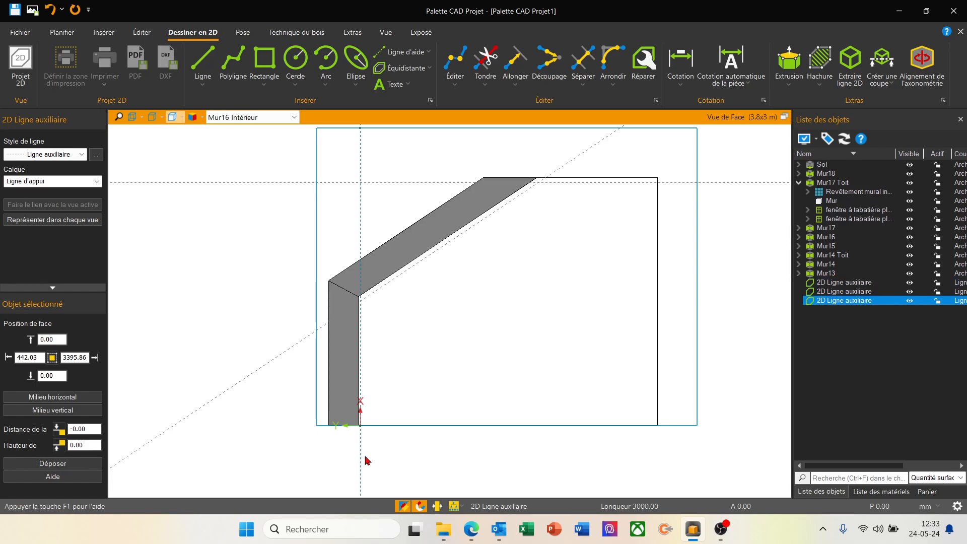
pyautogui.hotkey('ctrl', 'c')
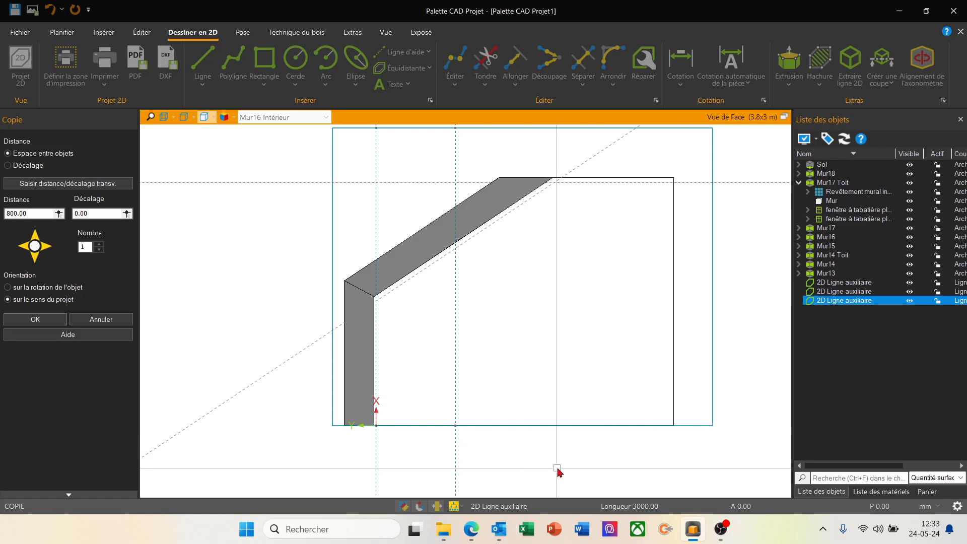
pyautogui.moveTo(557, 471); pyautogui.dragTo(521, 449, button='middle')
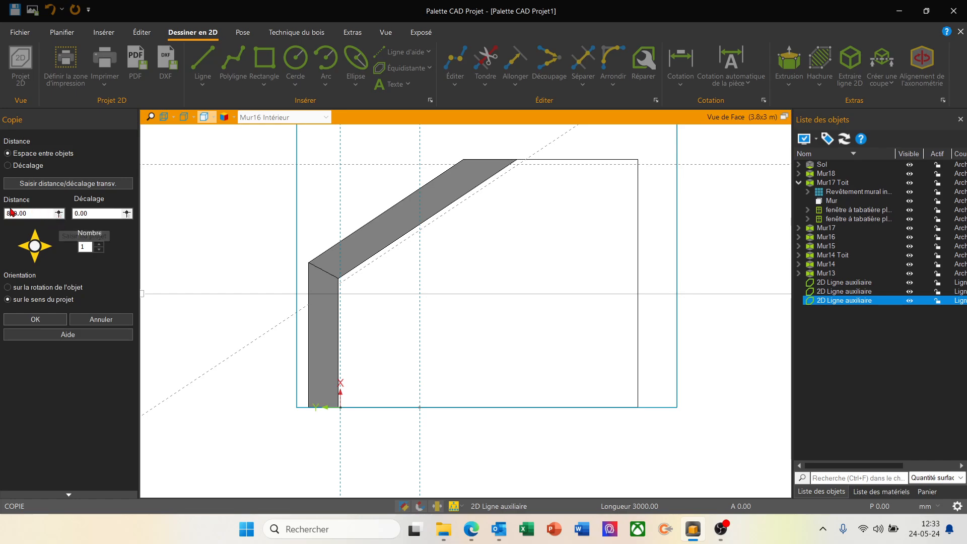
pyautogui.click(62, 219)
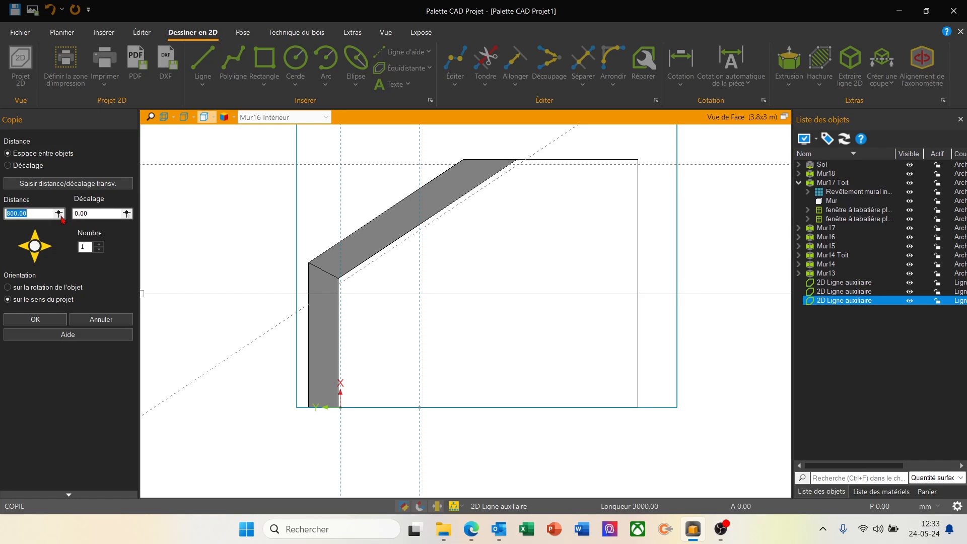
pyautogui.scroll(4, 332, 417)
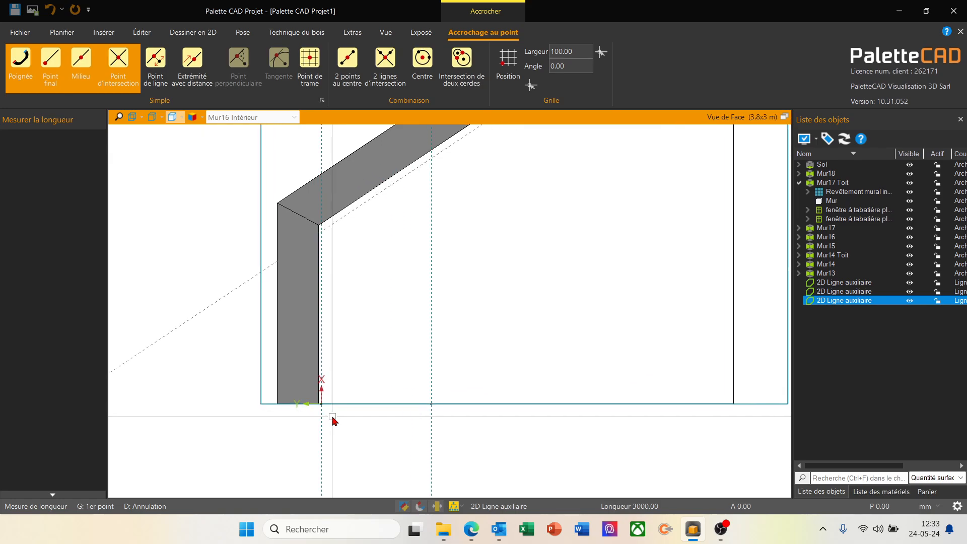
pyautogui.click(321, 403)
pyautogui.scroll(-5, 290, 419)
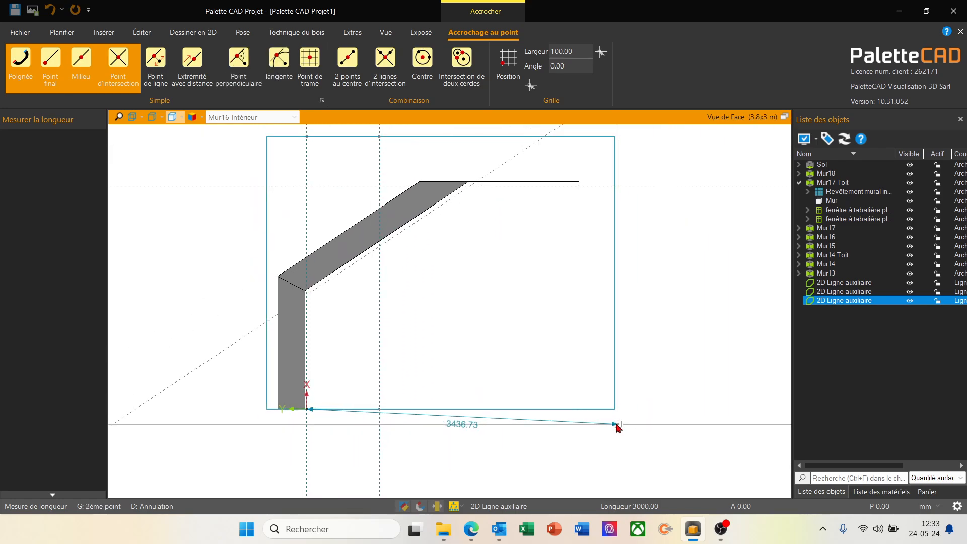
pyautogui.scroll(2, 574, 417)
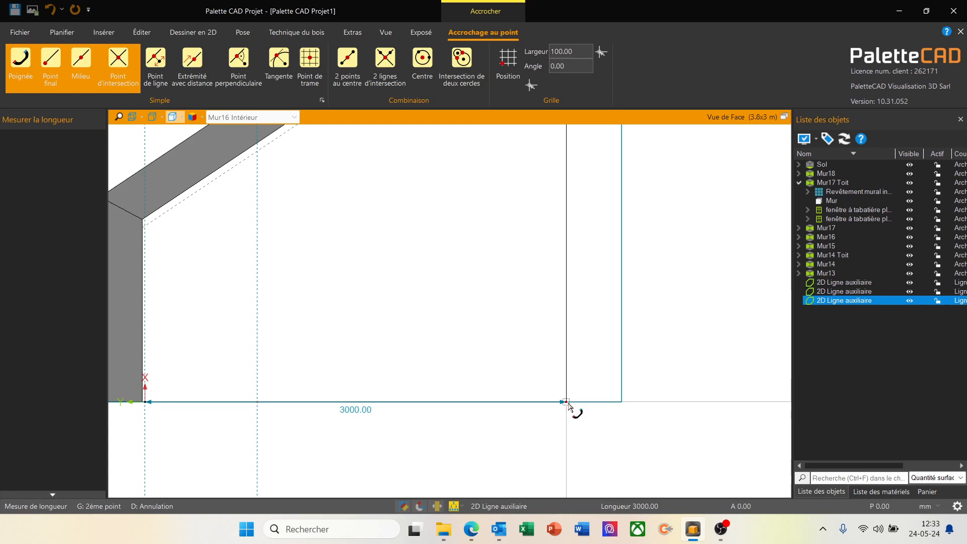
pyautogui.click(566, 402)
pyautogui.scroll(-2, 572, 404)
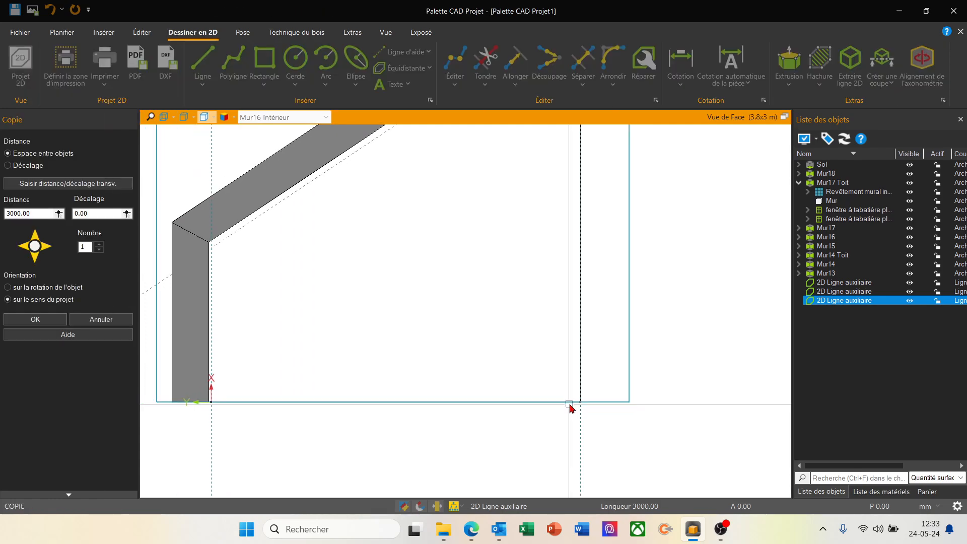
# - Add 15 mm to the copy distance, divide it by 3 and create 3 copies of the vertical guide line, spaced 1005 mm apart
pyautogui.doubleClick(33, 214)
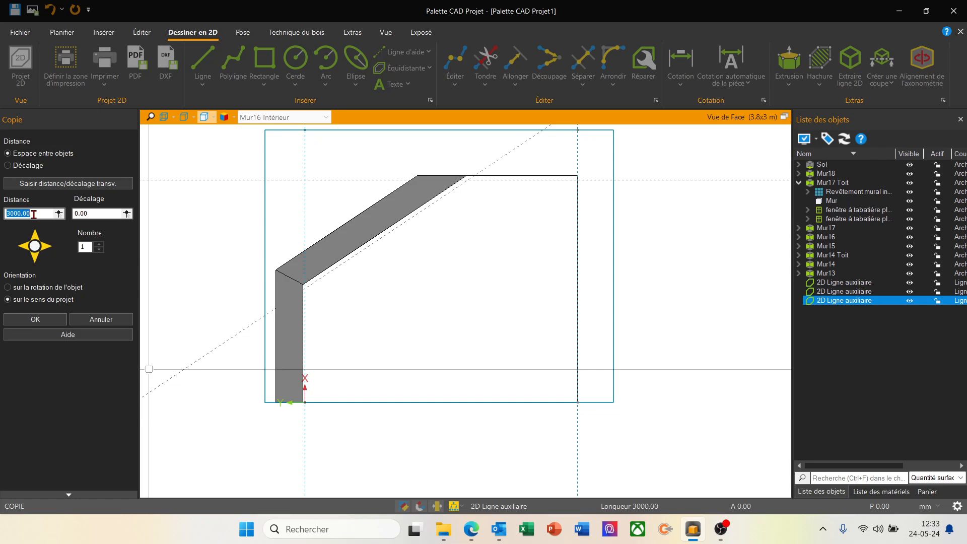
pyautogui.click(33, 214)
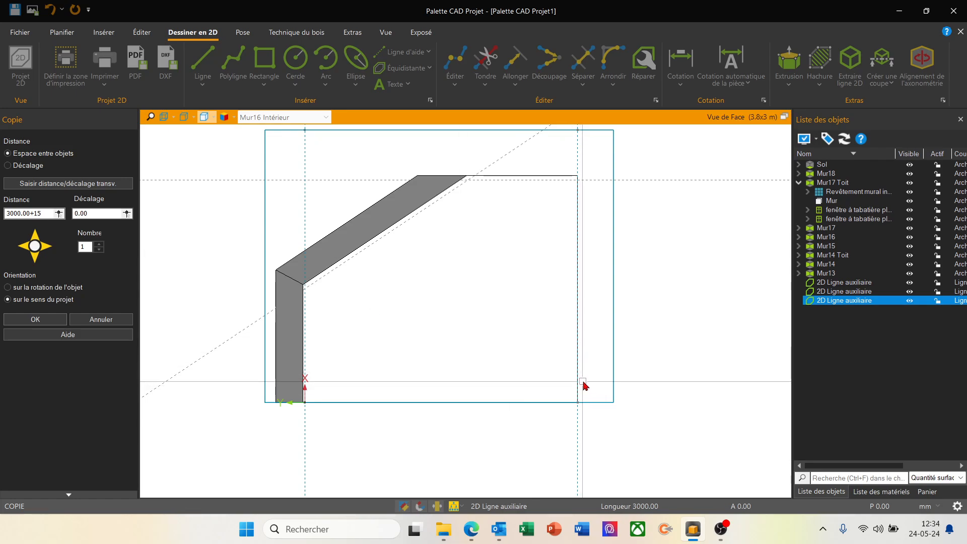
pyautogui.press('Return')
pyautogui.doubleClick(607, 120)
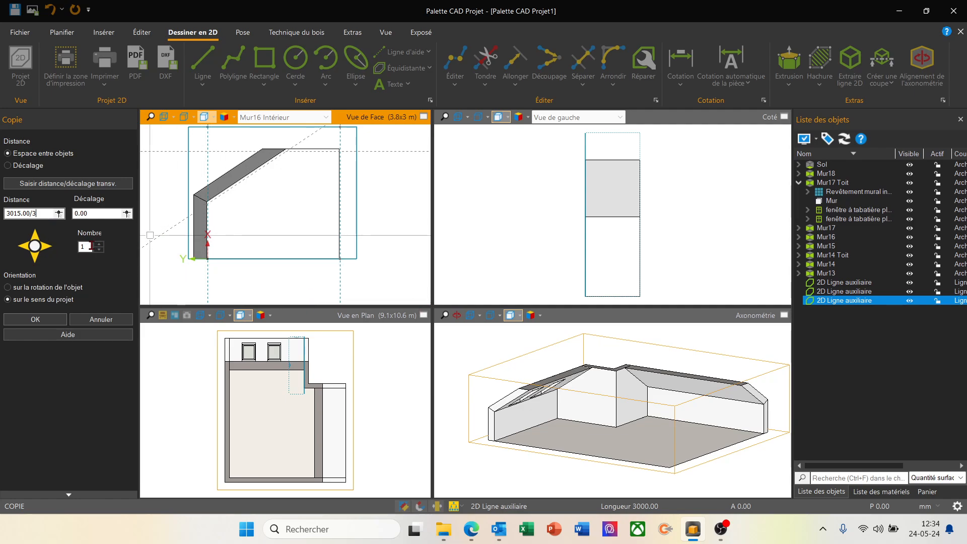
pyautogui.click(100, 244)
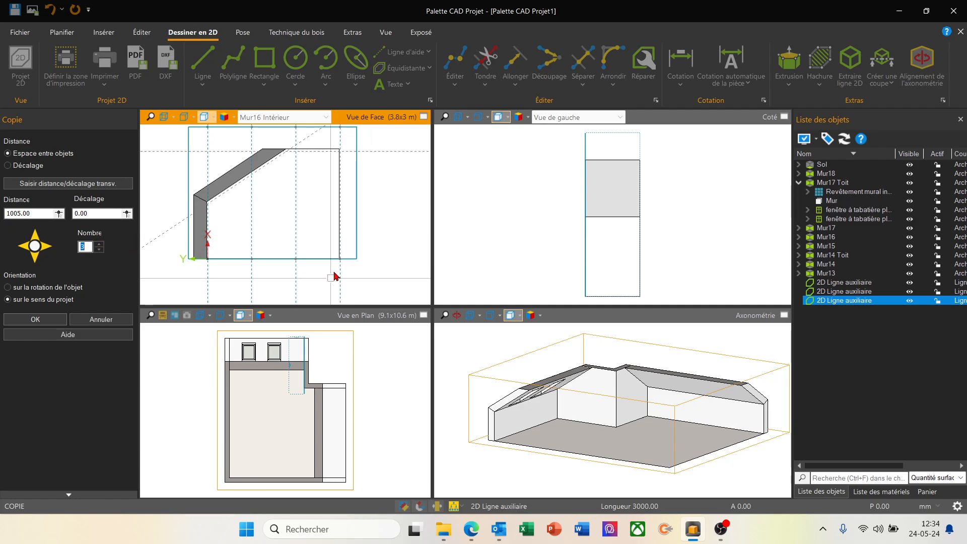
pyautogui.scroll(5, 339, 260)
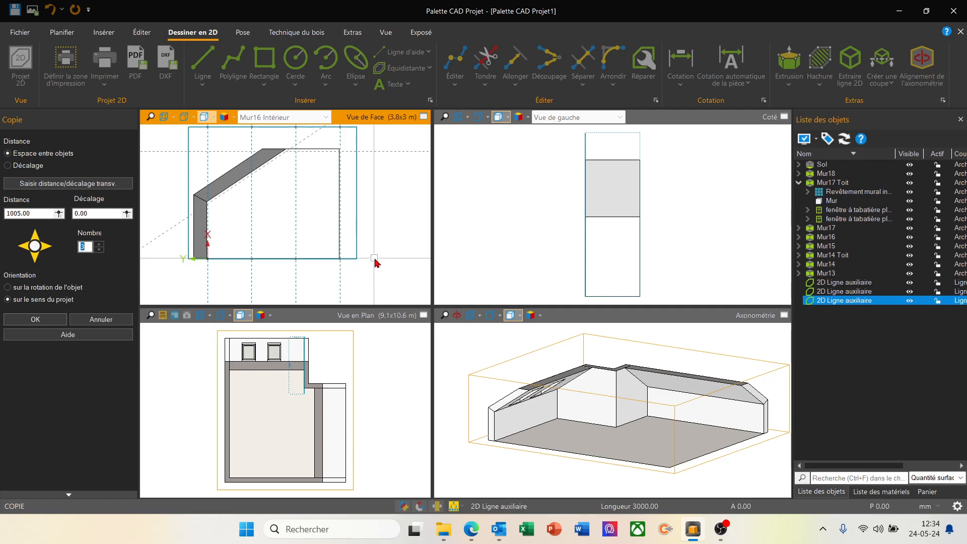
pyautogui.scroll(-5, 338, 267)
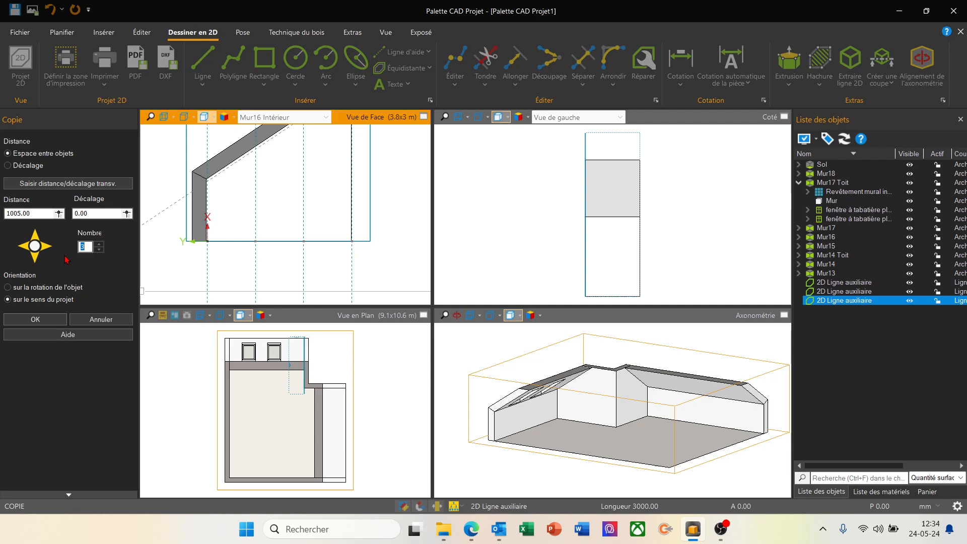
pyautogui.click(39, 321)
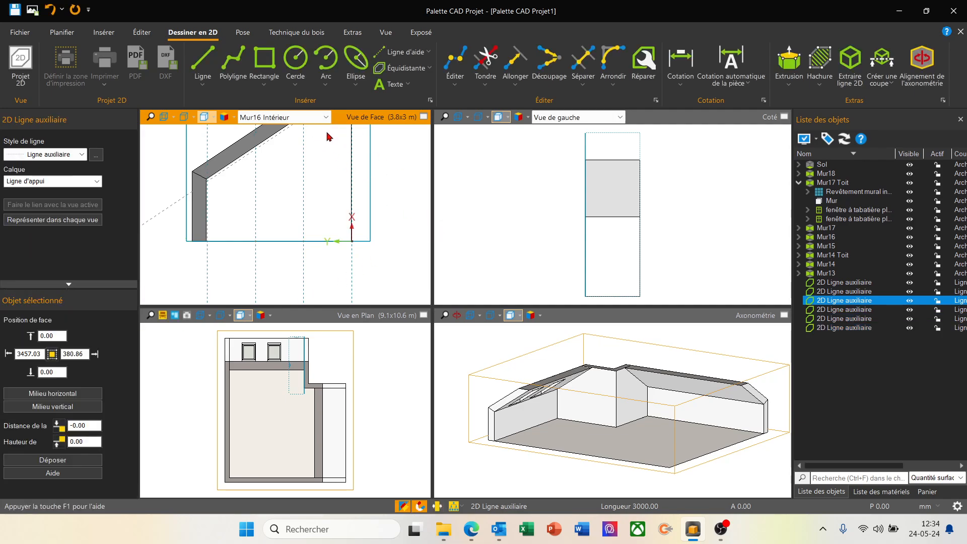
# - Insert the Caisson pente en haut configurator from Technique du bois 4.0 and move its dialog clear of the sloped wall
pyautogui.doubleClick(342, 119)
pyautogui.scroll(-3, 474, 285)
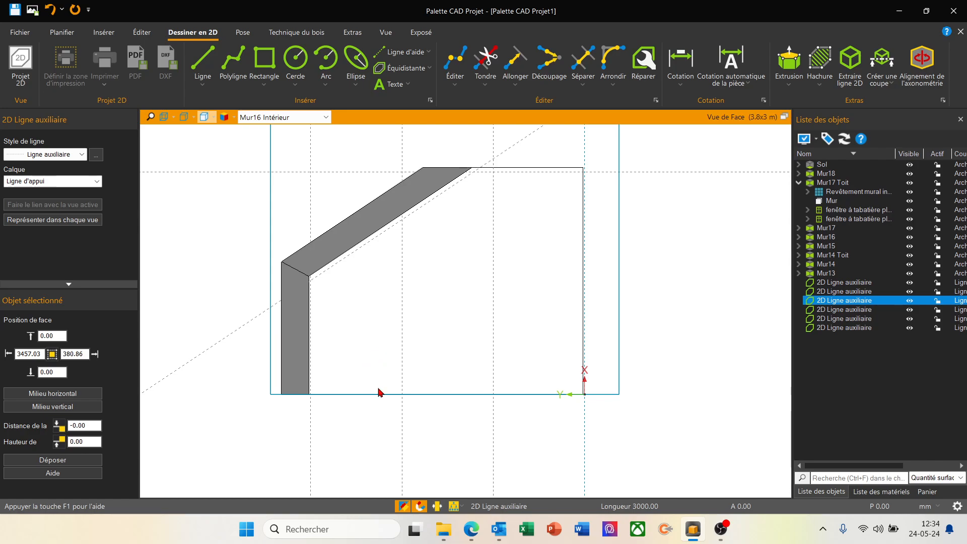
pyautogui.click(62, 32)
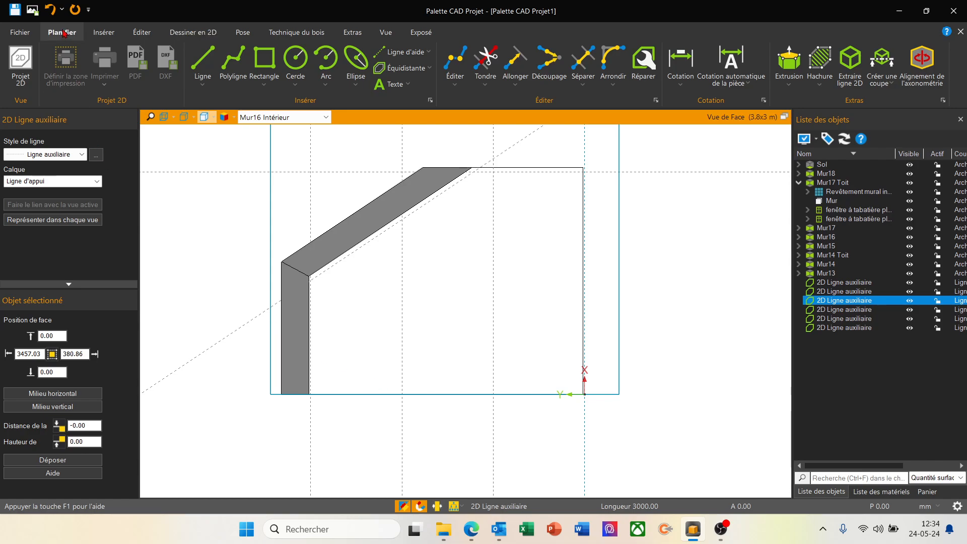
pyautogui.click(22, 65)
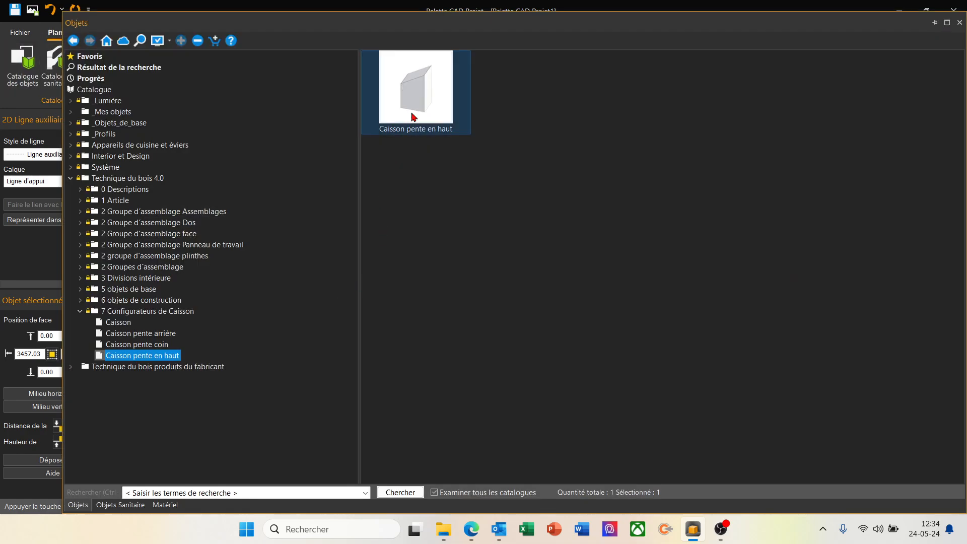
pyautogui.click(134, 311)
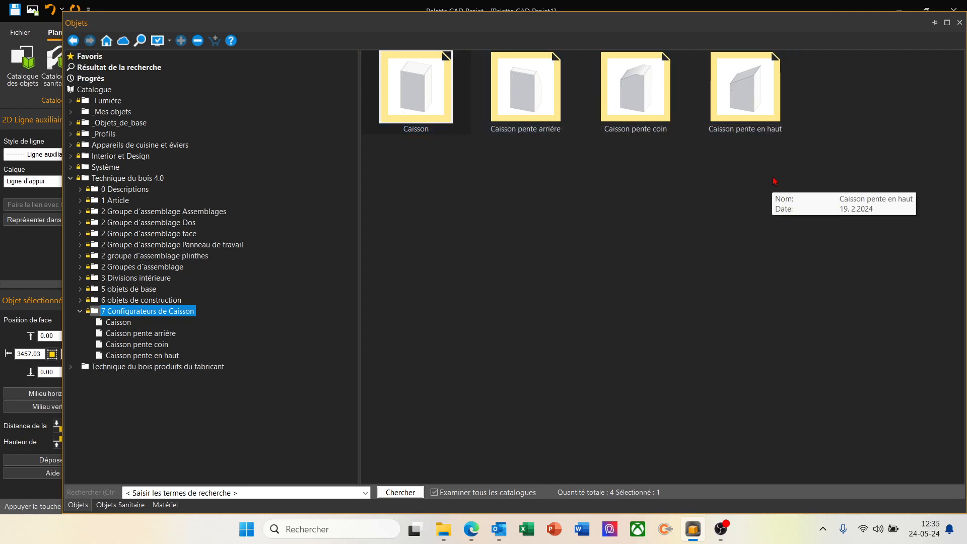
pyautogui.click(749, 99)
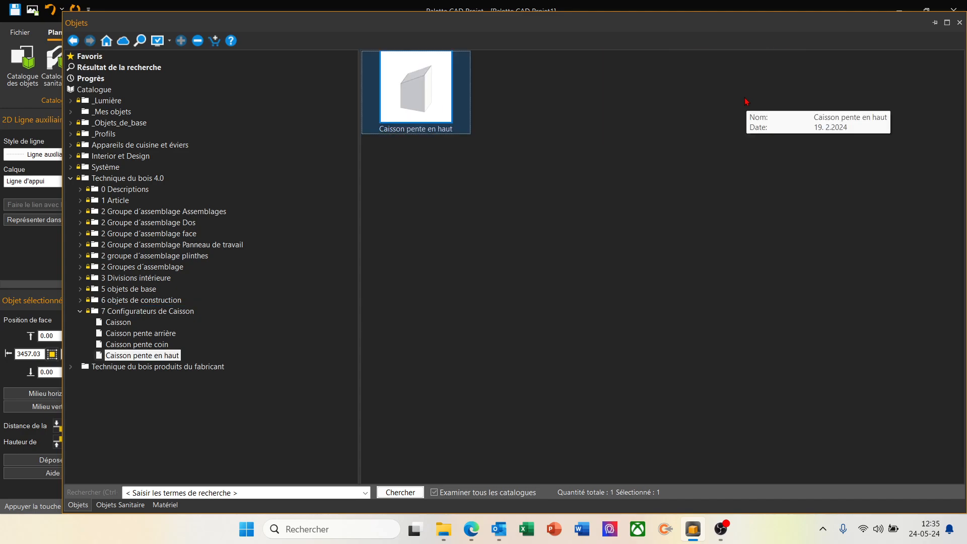
pyautogui.doubleClick(406, 91)
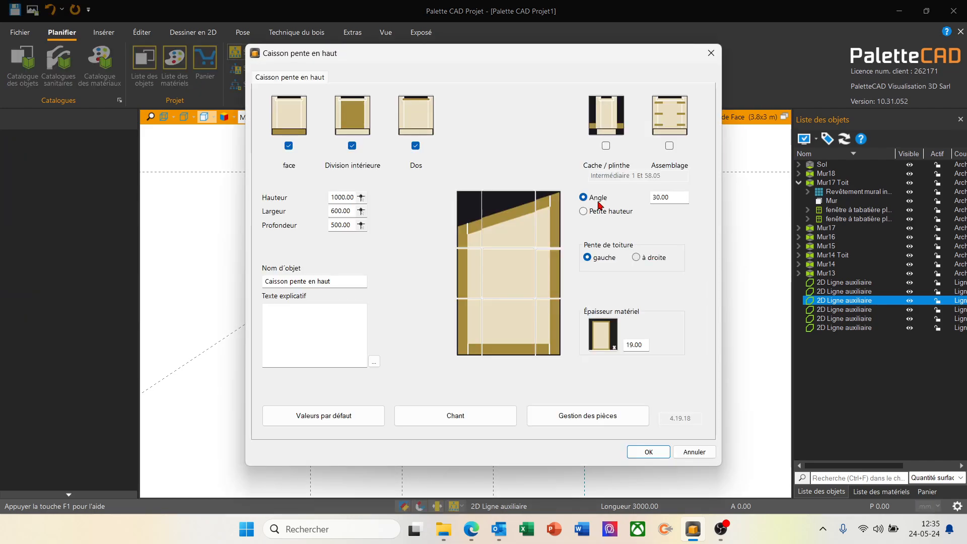
pyautogui.moveTo(516, 54); pyautogui.dragTo(735, 39)
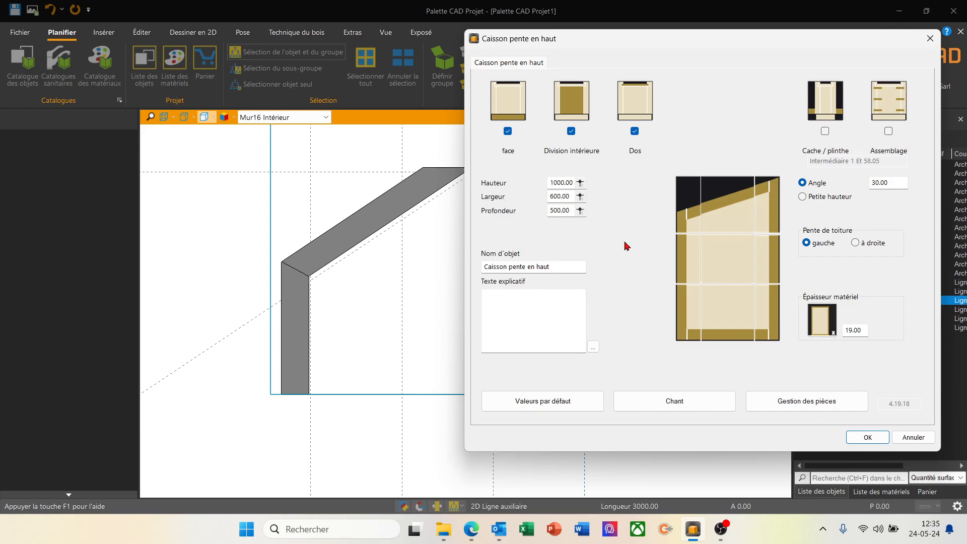
# - Set the cabinet height to 1923.24 mm by picking the first copied guide line's floor point and its intersection with the sloped guide
pyautogui.click(580, 183)
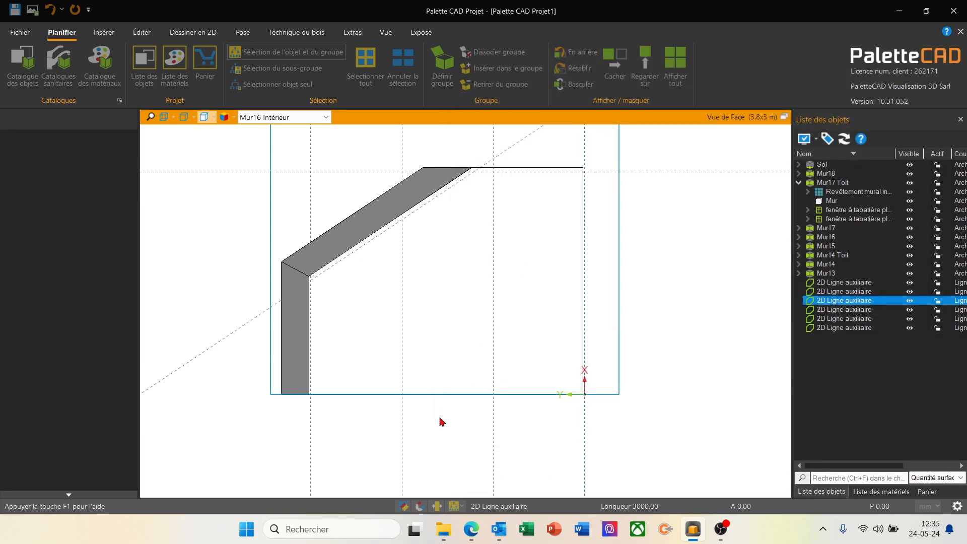
pyautogui.click(402, 394)
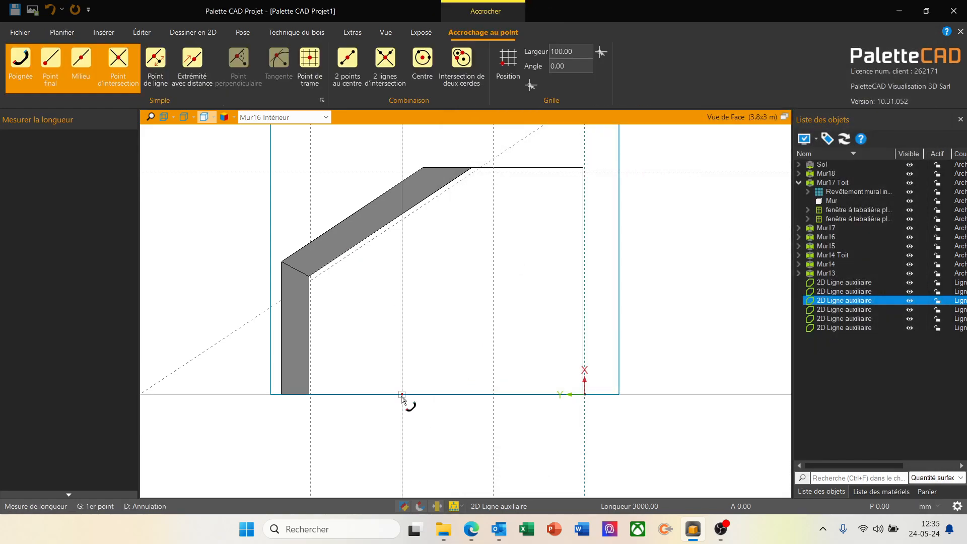
pyautogui.click(402, 219)
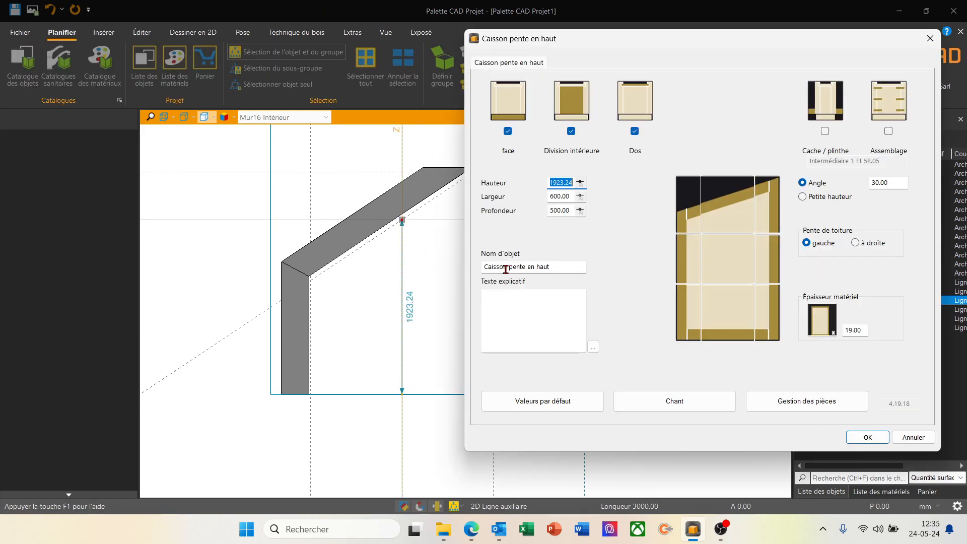
# - Set the cabinet width to 1005 mm by picking between the first two vertical guide lines at floor level, and the depth to 650 mm
pyautogui.click(581, 196)
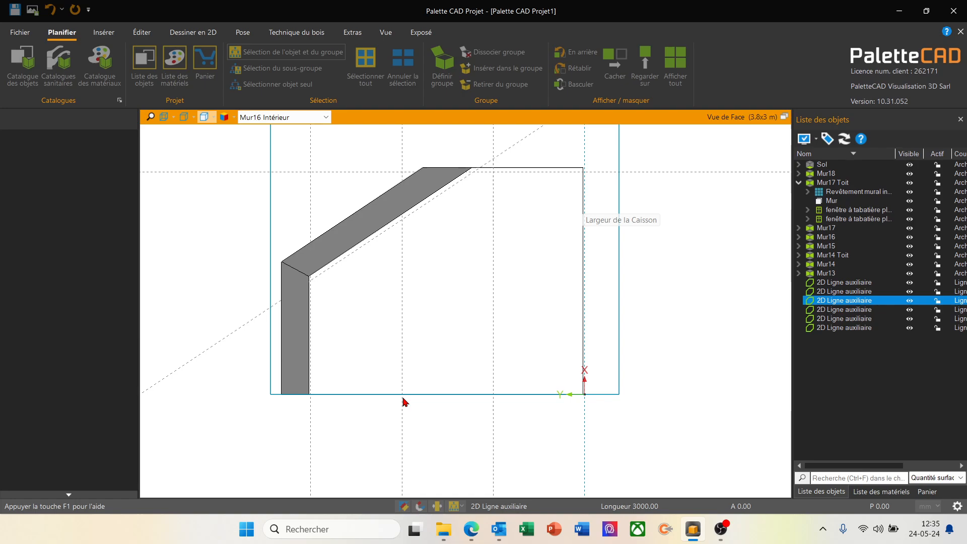
pyautogui.click(402, 395)
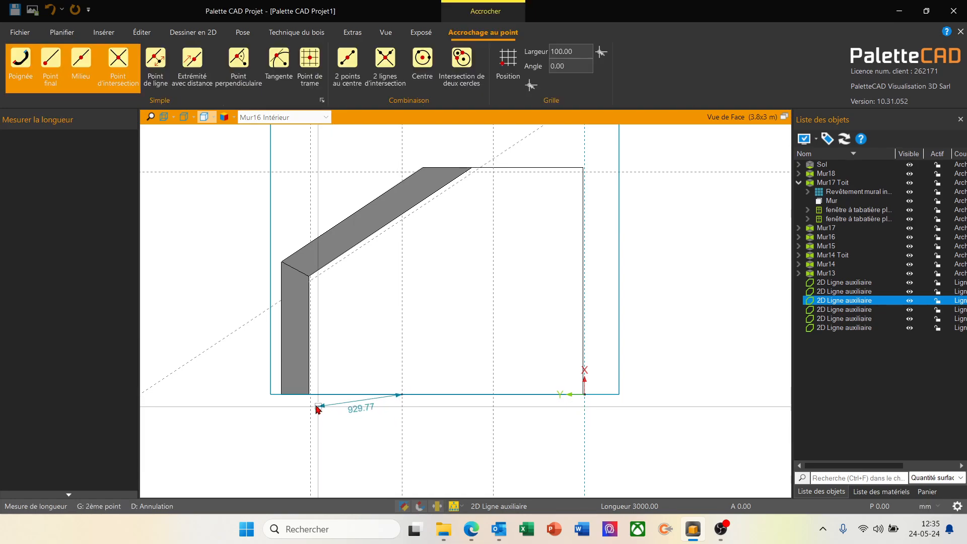
pyautogui.scroll(4, 292, 398)
pyautogui.click(323, 397)
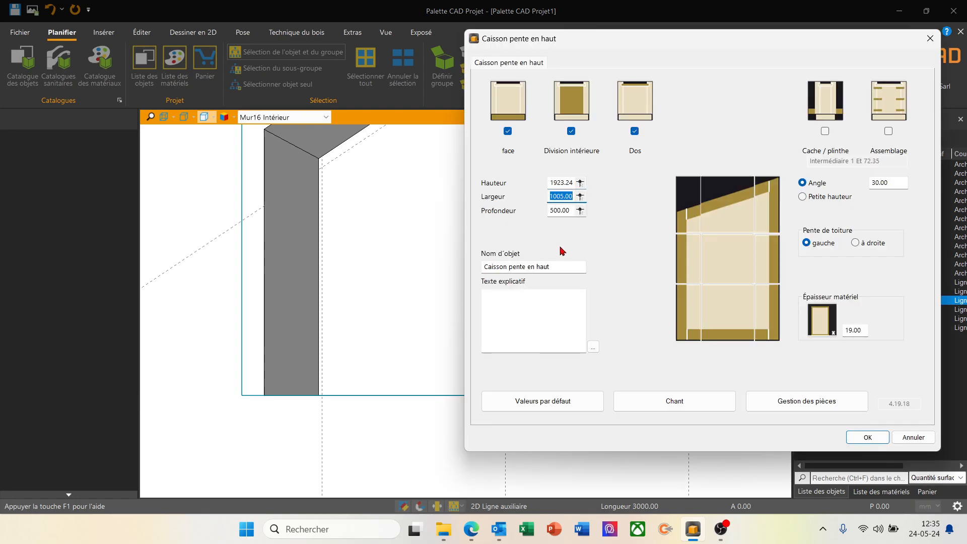
pyautogui.press('Tab')
pyautogui.write('6')
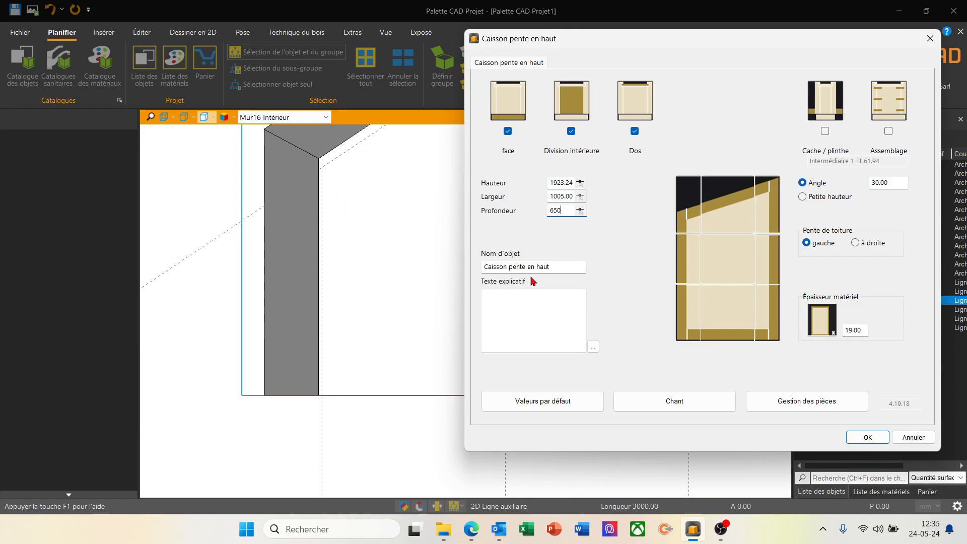
pyautogui.press('Return')
# - Define the slope by Petite hauteur, picking 1253.24 mm from the floor to the sloped guide along the vertical guide beside the low wall
pyautogui.click(802, 197)
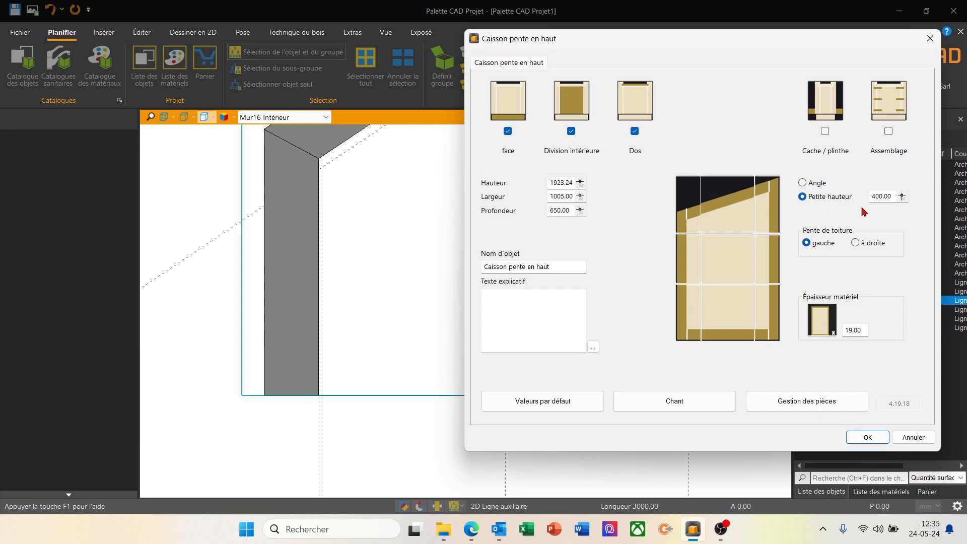
pyautogui.click(903, 199)
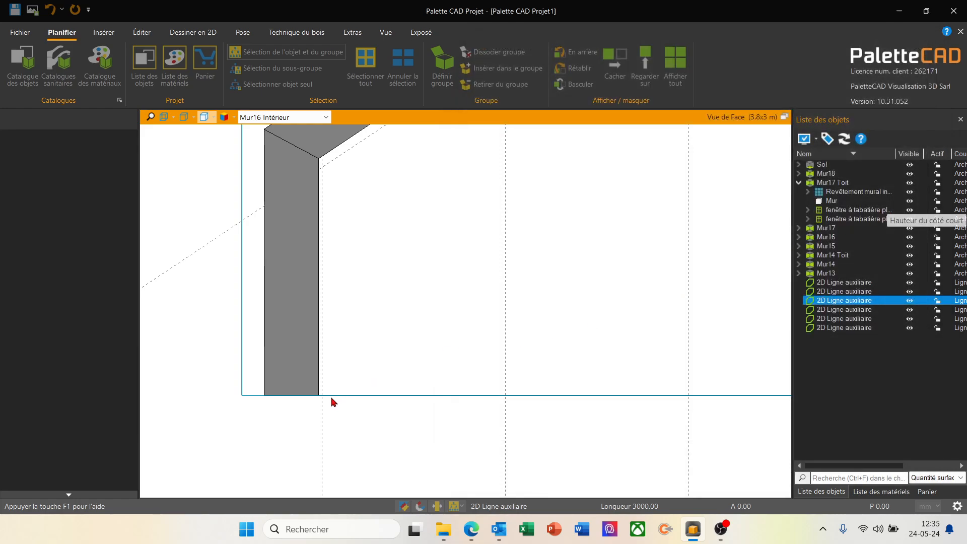
pyautogui.click(325, 400)
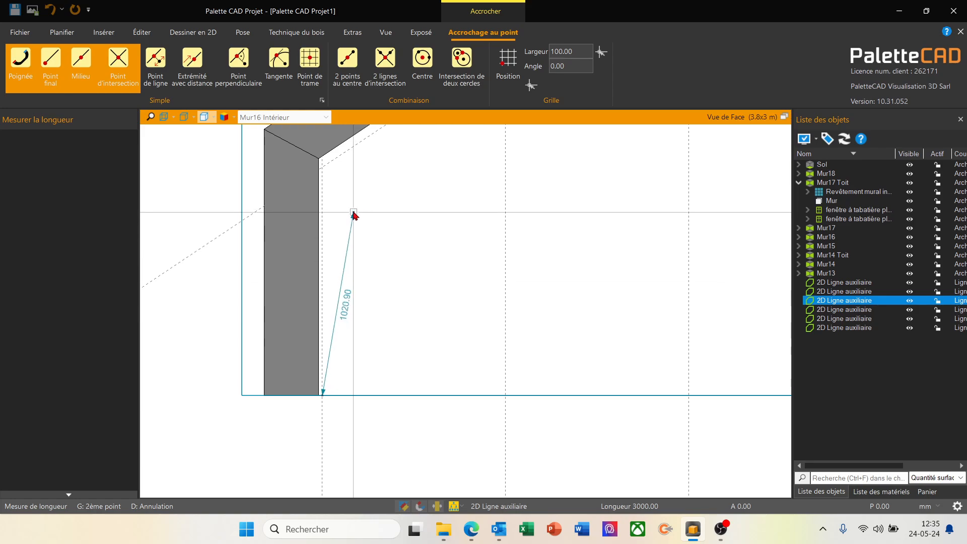
pyautogui.click(323, 168)
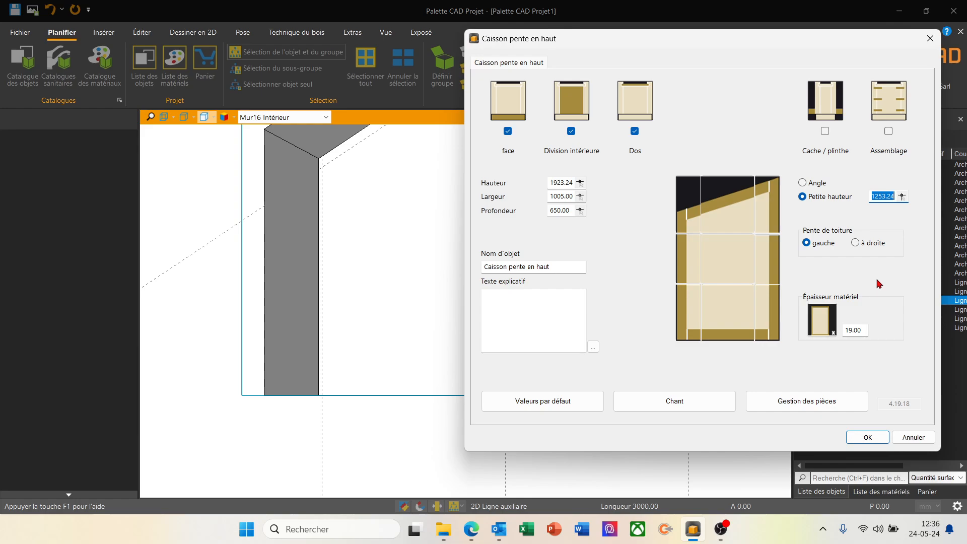
# - In the cabinet's face settings, turn off Jeu identique and set the side gaps to 2 mm and the bottom gap to 0
pyautogui.click(505, 106)
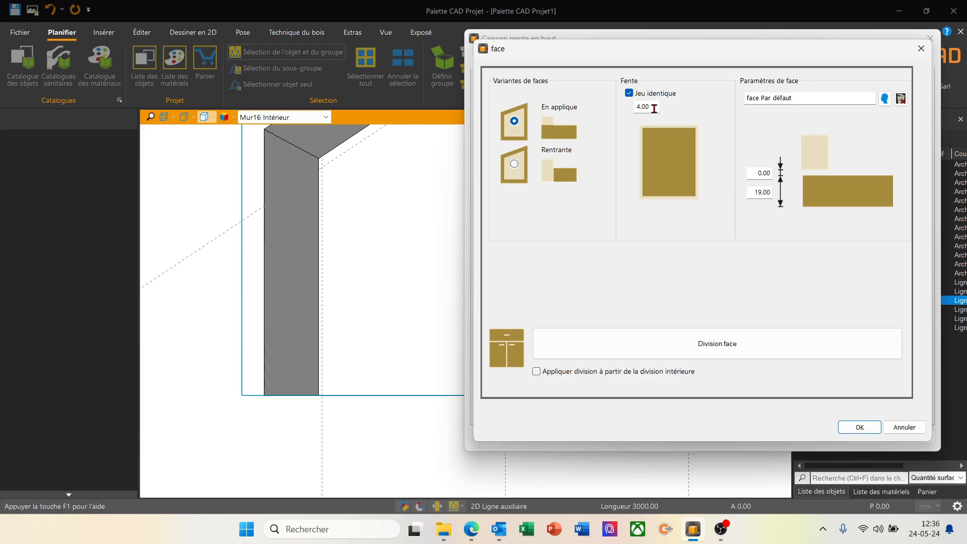
pyautogui.click(630, 94)
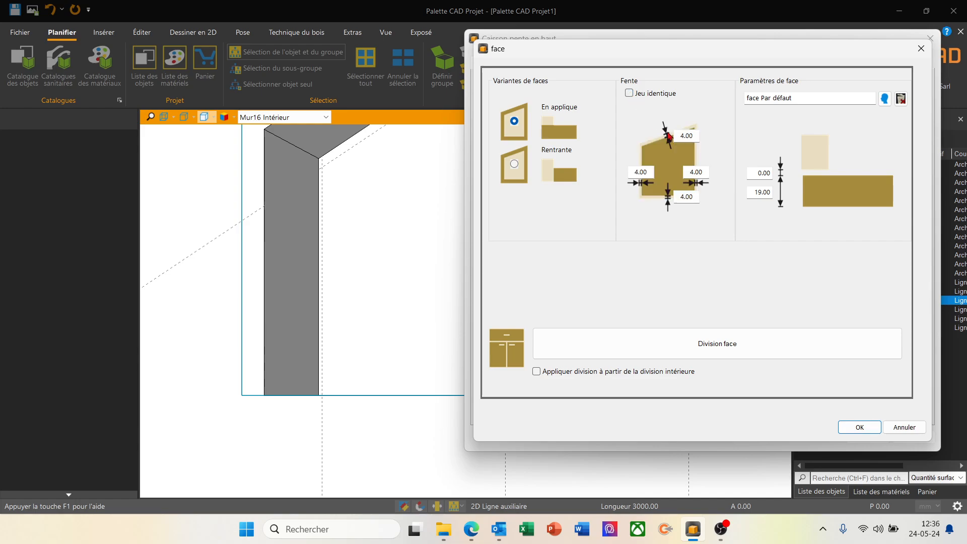
pyautogui.doubleClick(647, 172)
pyautogui.write('2')
pyautogui.press('Tab')
pyautogui.write('2')
pyautogui.press('Tab')
pyautogui.write('0')
pyautogui.press('Tab')
# - Set the face's top gap to -30 mm and the distance between face and carcass to 2 mm
pyautogui.click(695, 136)
pyautogui.press('BackSpace')
pyautogui.write('-30')
pyautogui.click(757, 173)
pyautogui.write('2')
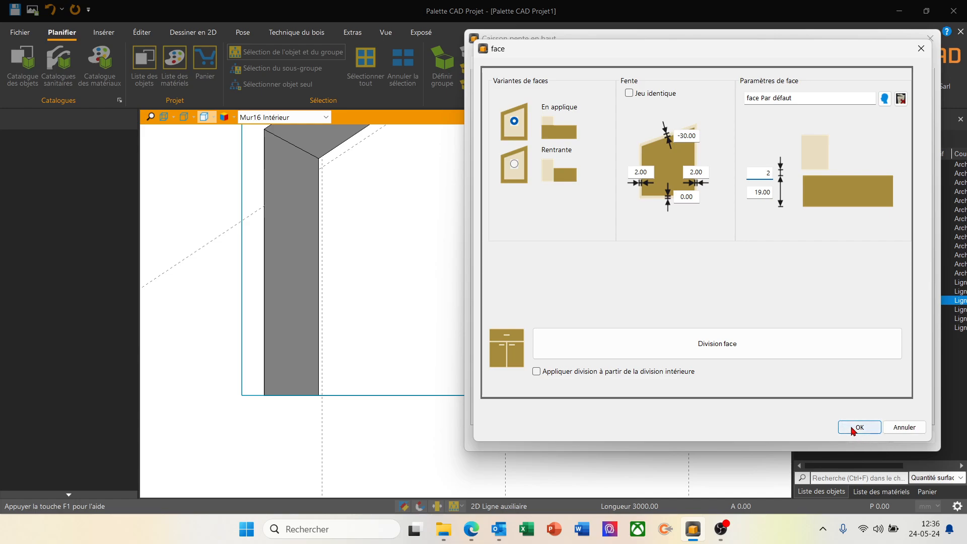
# - Remove the handle (Poignée) from the door in the face division
pyautogui.click(777, 353)
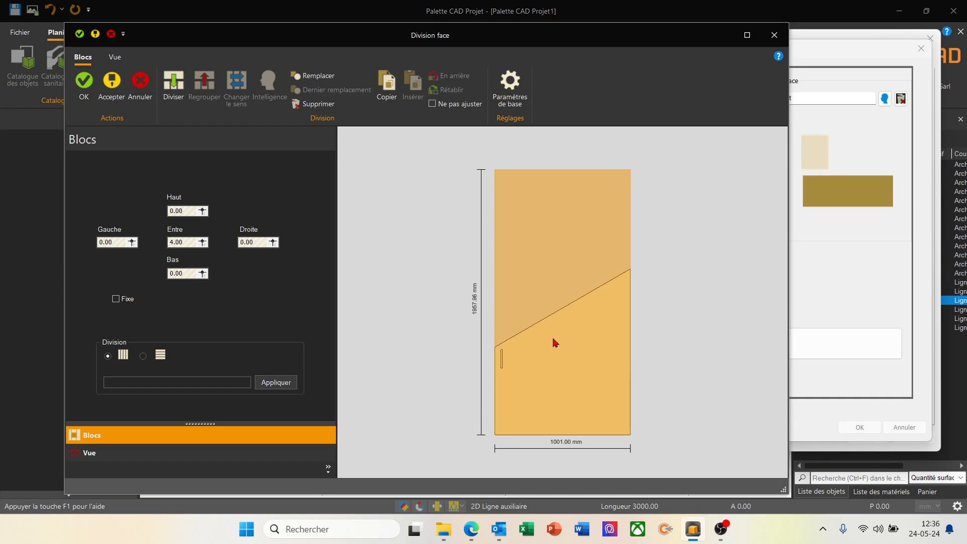
pyautogui.press('Escape')
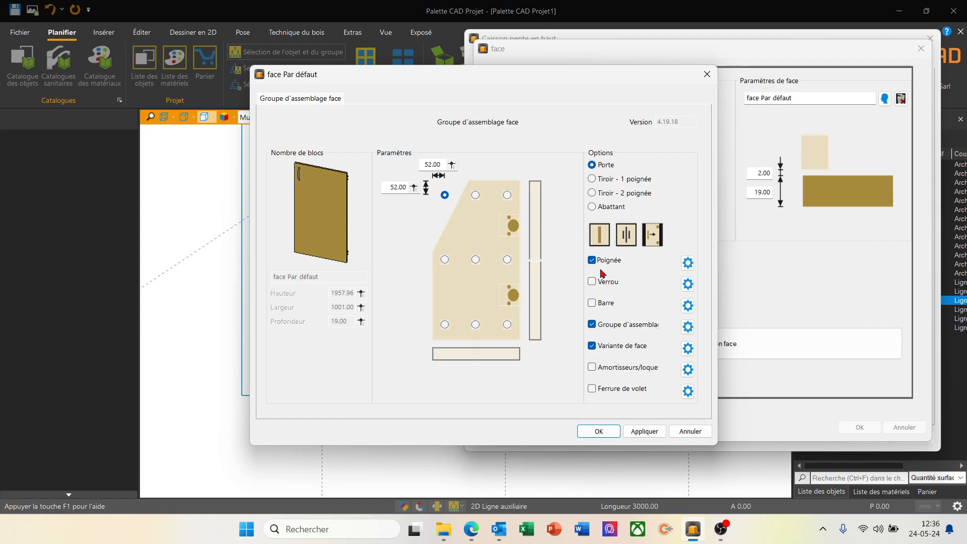
pyautogui.click(592, 260)
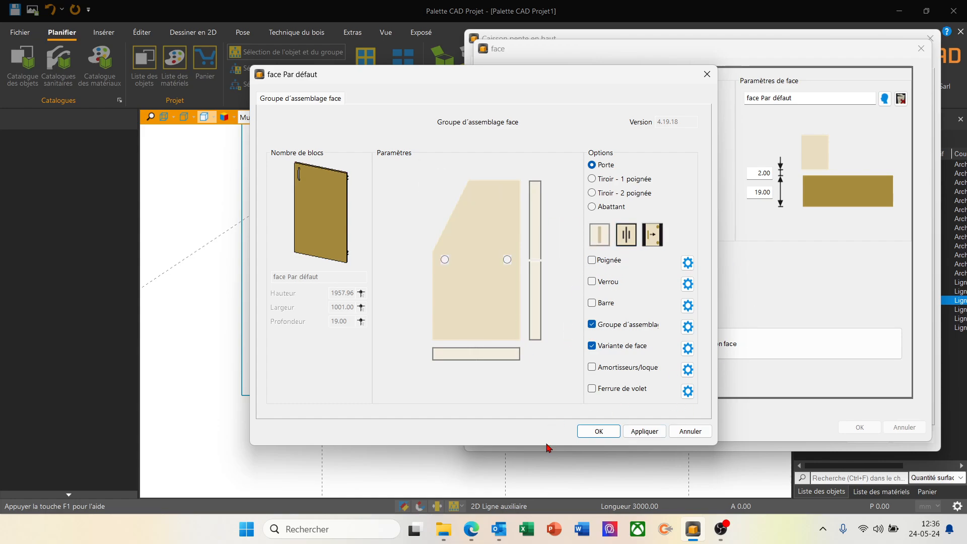
pyautogui.click(610, 431)
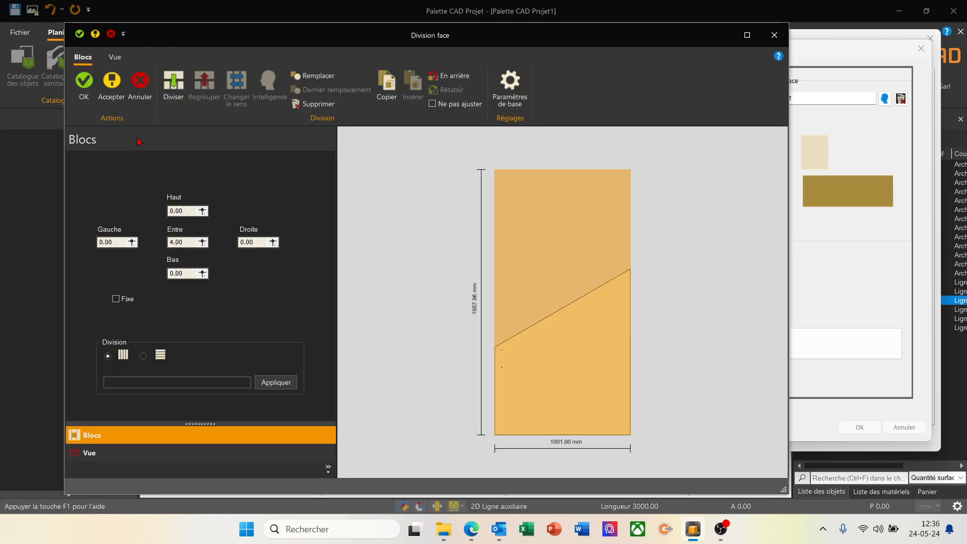
# - Divide the face vertically into 2 doors and accept the face settings
pyautogui.click(132, 381)
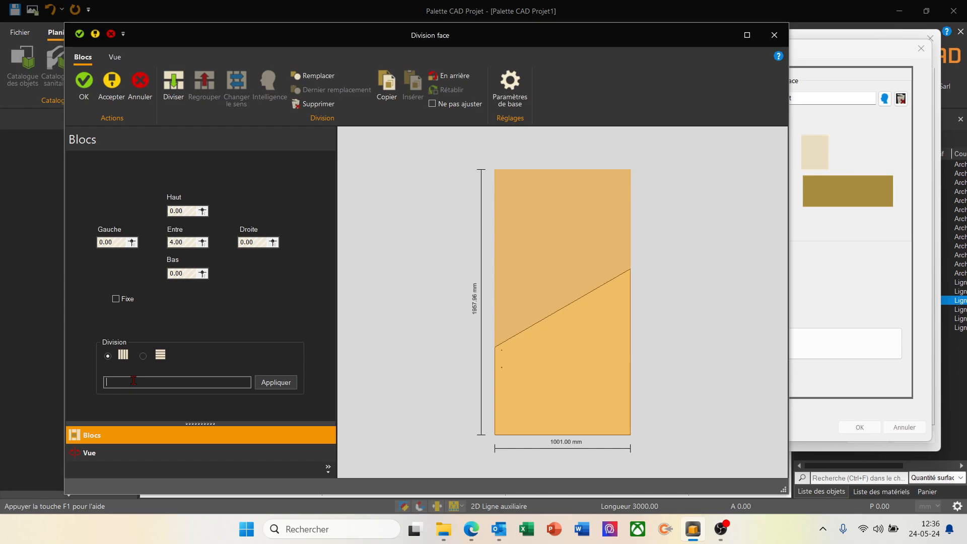
pyautogui.write('2')
pyautogui.click(276, 382)
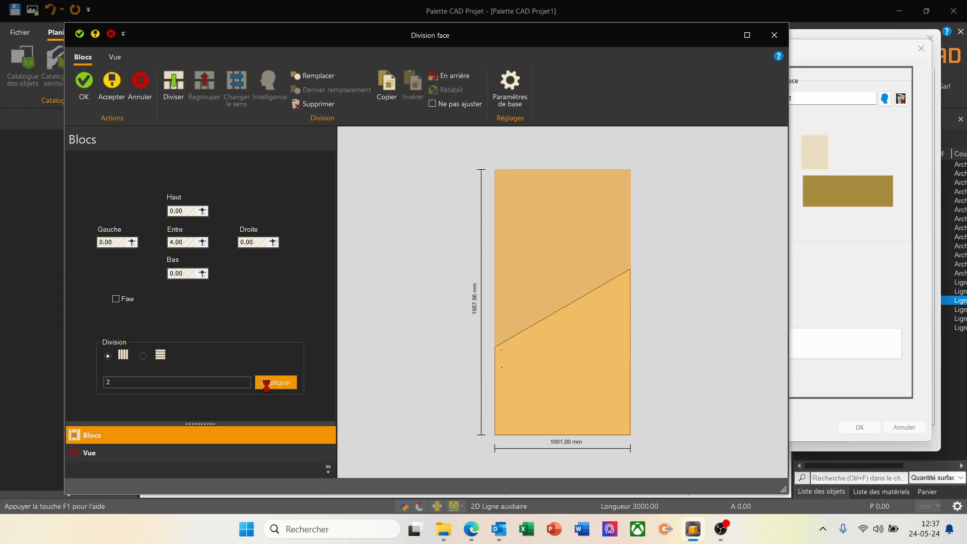
pyautogui.click(82, 83)
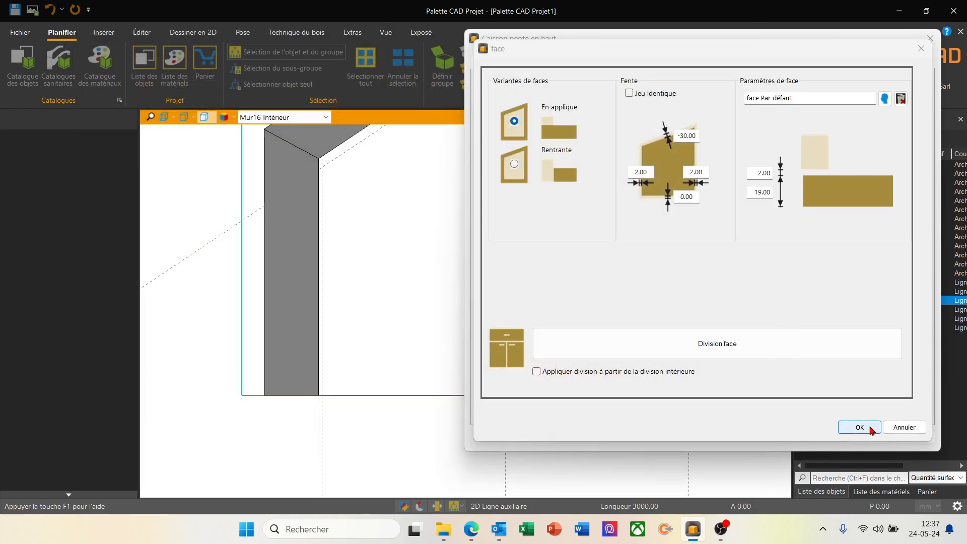
pyautogui.click(869, 428)
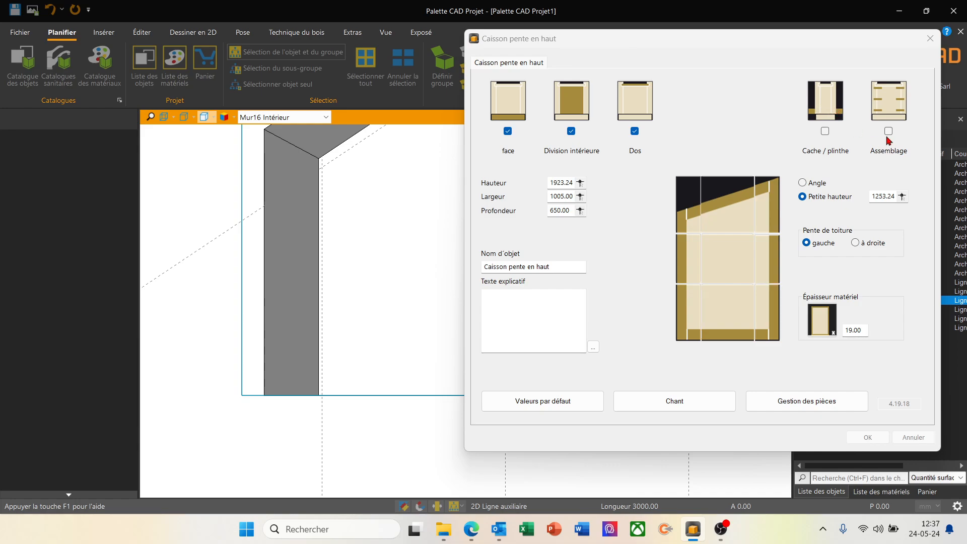
# - Create a plinth using Plinthe Avec Pied réglable sans cache and set its front distance to 20 mm
pyautogui.click(824, 107)
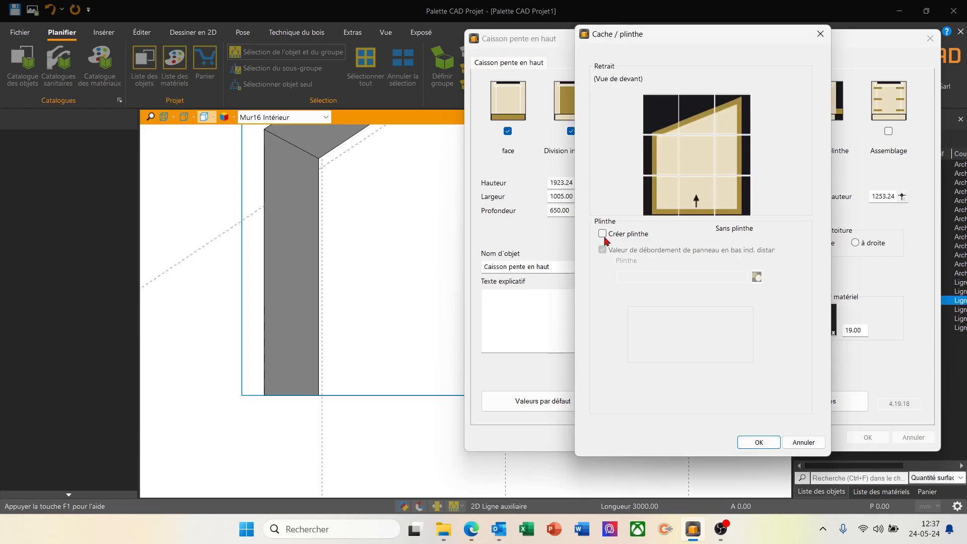
pyautogui.click(601, 234)
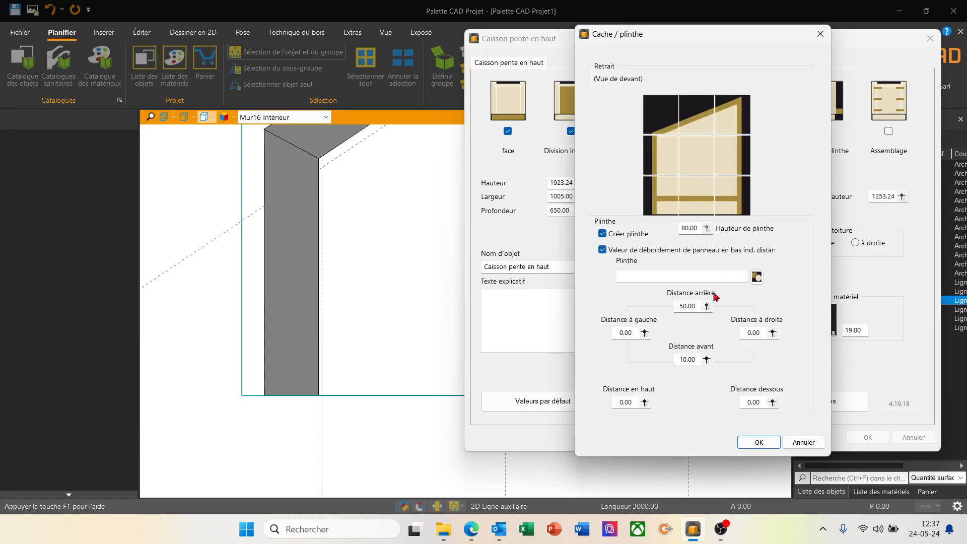
pyautogui.click(757, 278)
pyautogui.click(105, 236)
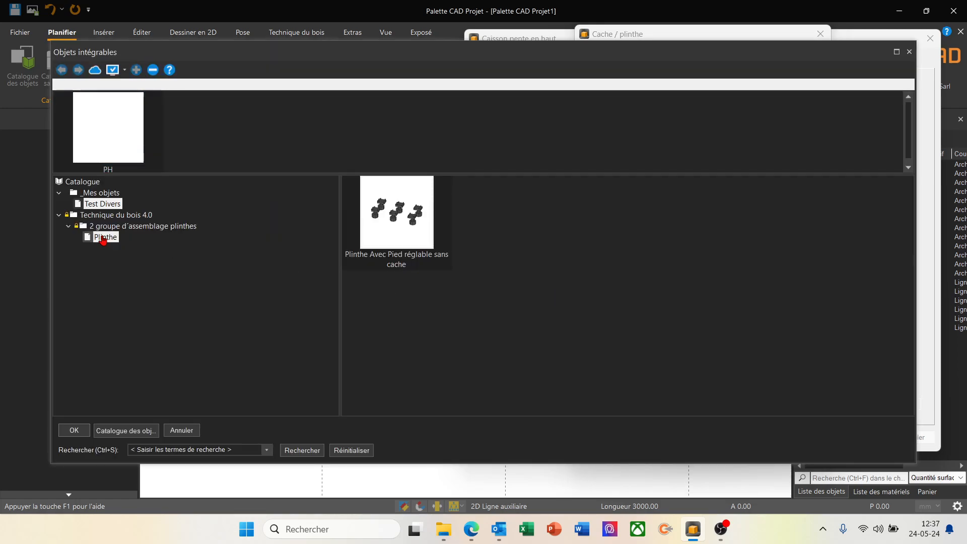
pyautogui.doubleClick(410, 209)
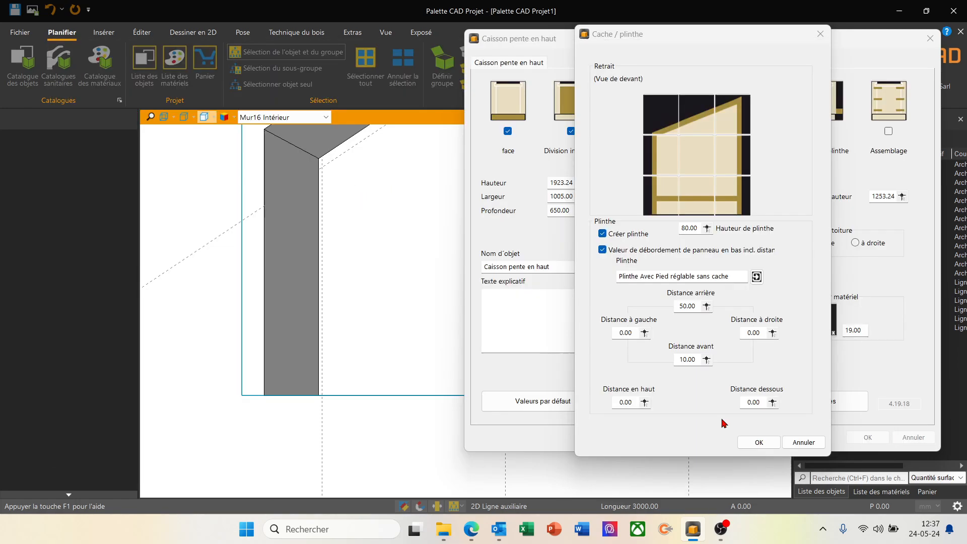
pyautogui.doubleClick(687, 359)
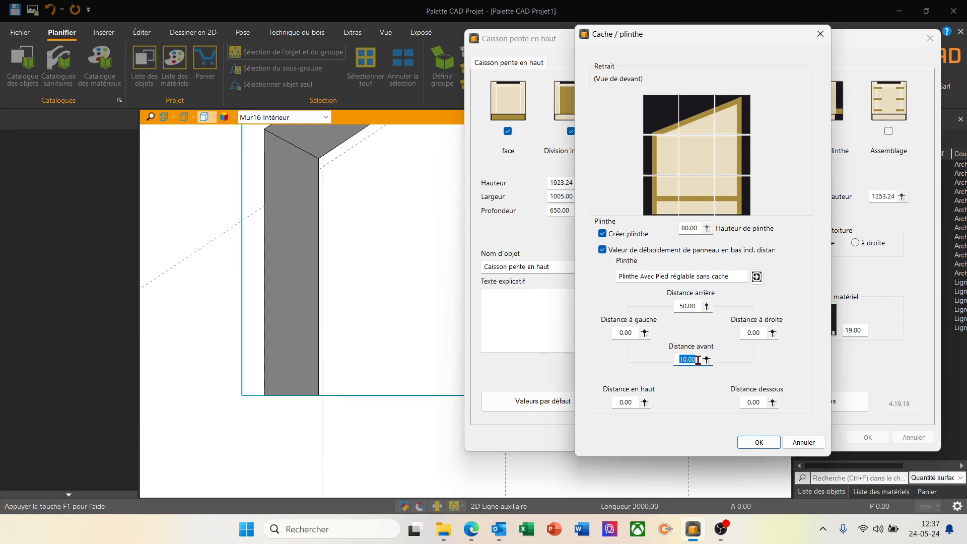
pyautogui.write('20')
pyautogui.click(763, 444)
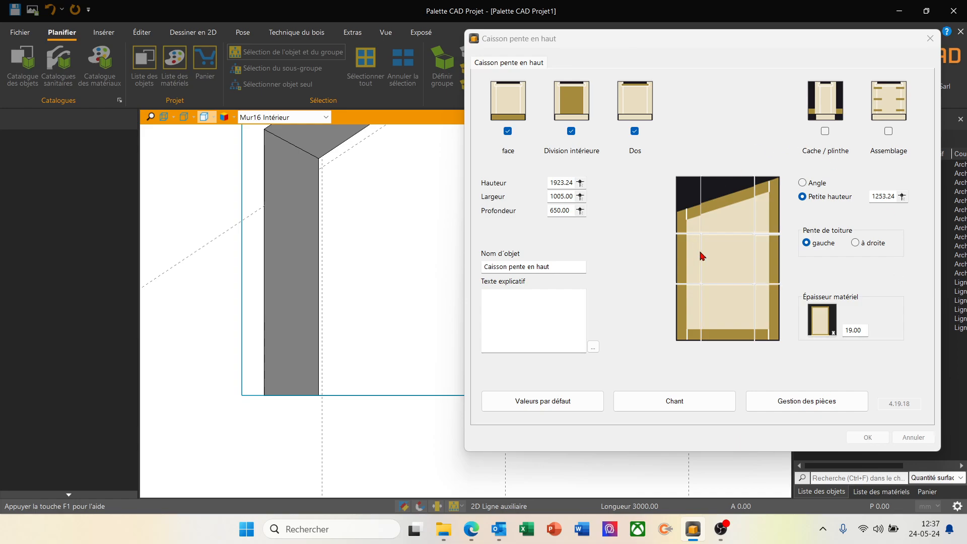
# - Accept the configuration and place the cabinet where the first vertical guide line beside the low wall meets the floor
pyautogui.click(867, 437)
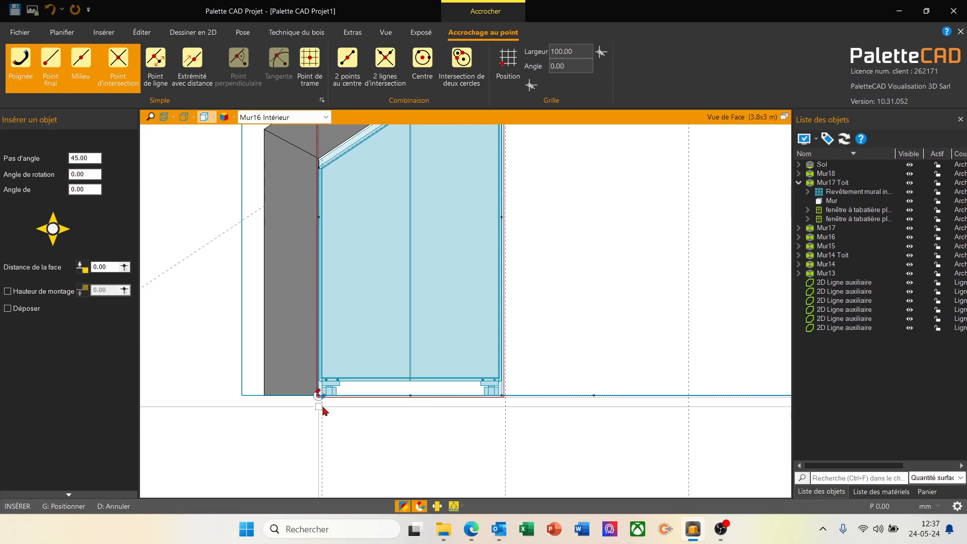
pyautogui.scroll(4, 318, 396)
pyautogui.scroll(4, 316, 394)
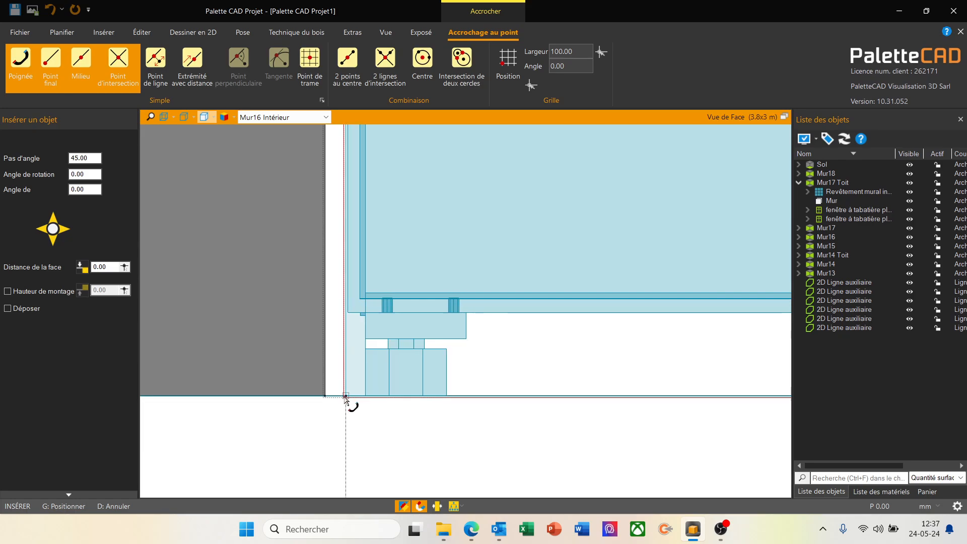
pyautogui.click(346, 397)
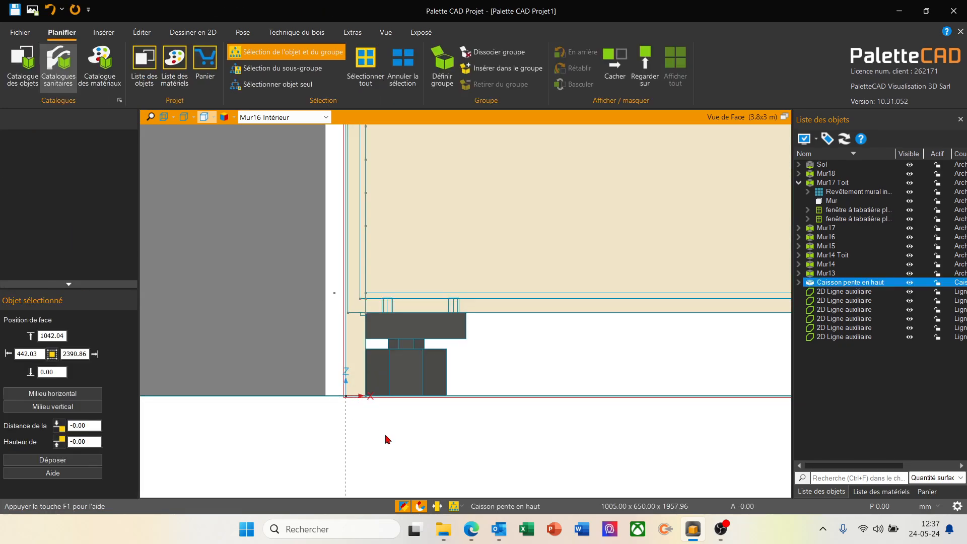
# - Examine how the placed cabinet's sloped top and doors line up with the sloped guide line and roof
pyautogui.scroll(-3, 376, 437)
pyautogui.scroll(-5, 358, 435)
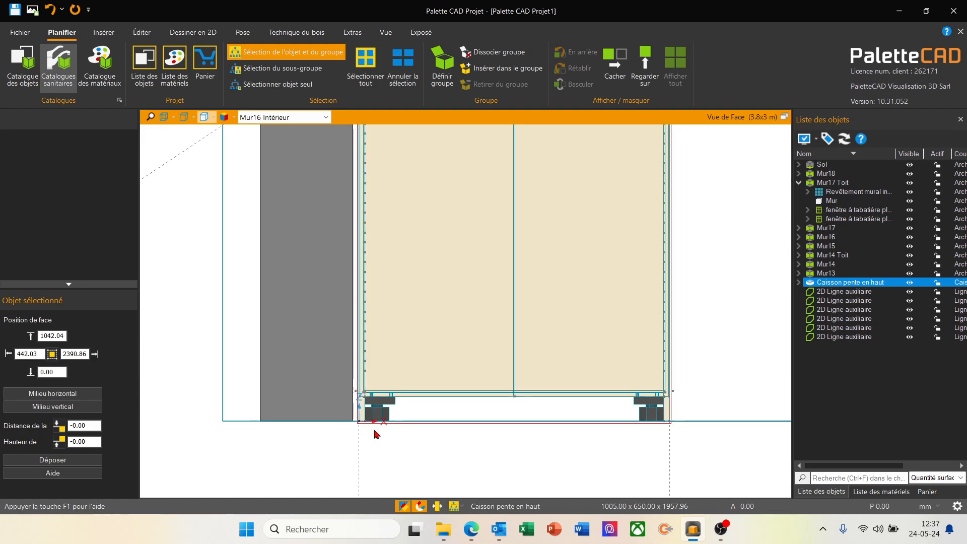
pyautogui.scroll(6, 551, 164)
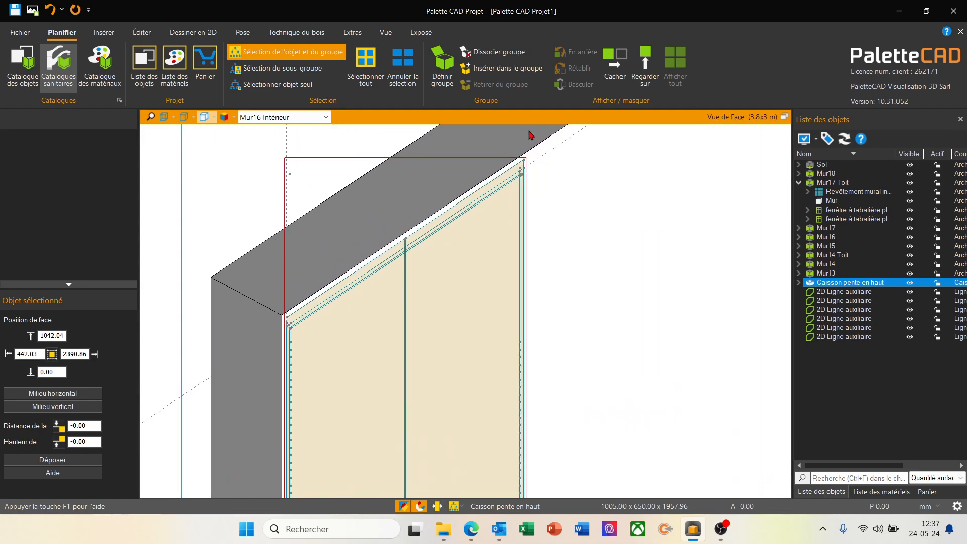
pyautogui.scroll(3, 524, 198)
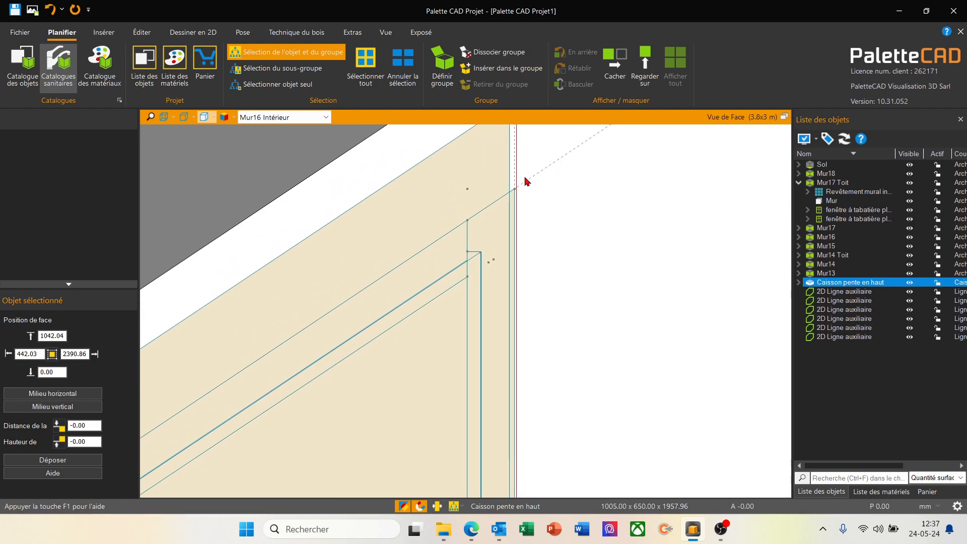
pyautogui.scroll(-1, 524, 192)
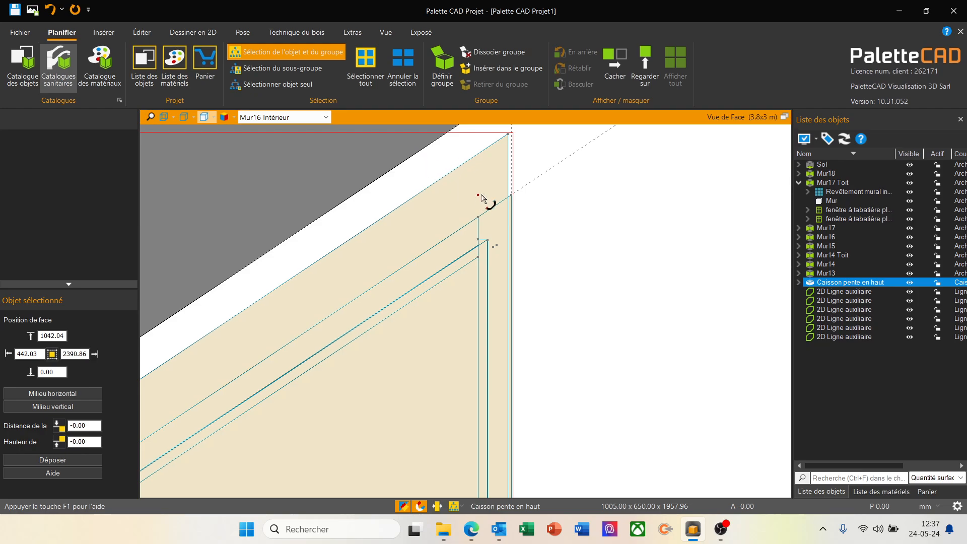
pyautogui.scroll(-7, 563, 194)
pyautogui.scroll(-5, 554, 188)
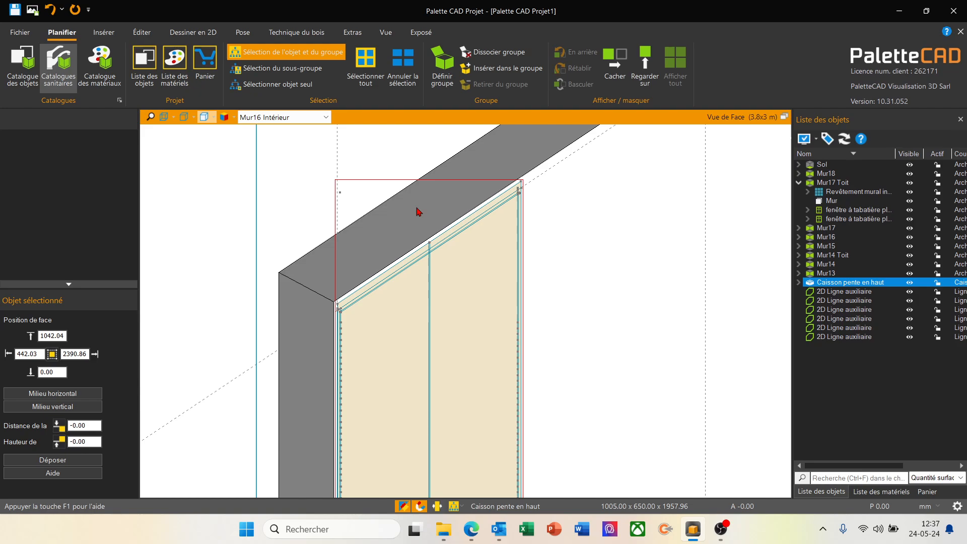
# - Edit the cabinet's plinth settings so the side panels stop above the adjustable feet, and apply the change
pyautogui.scroll(6, 486, 435)
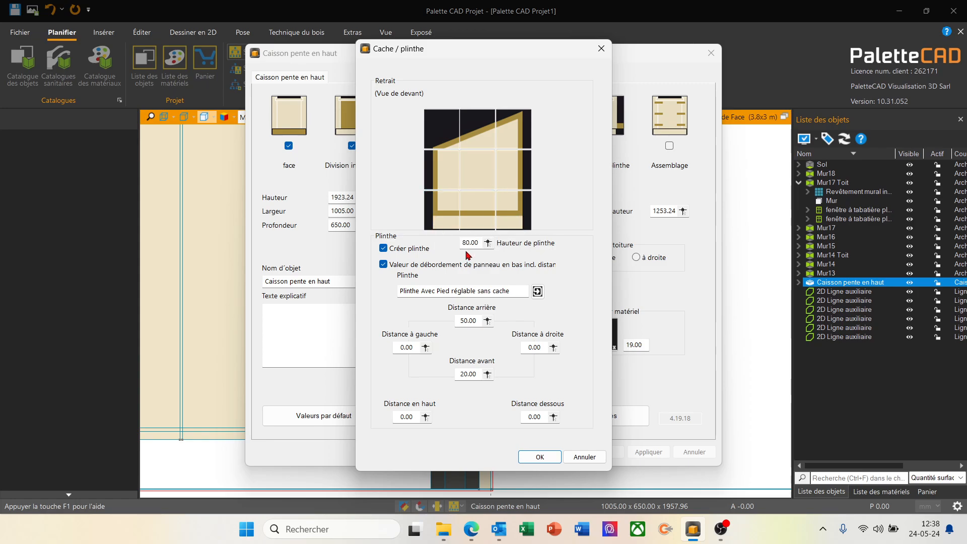
pyautogui.click(542, 457)
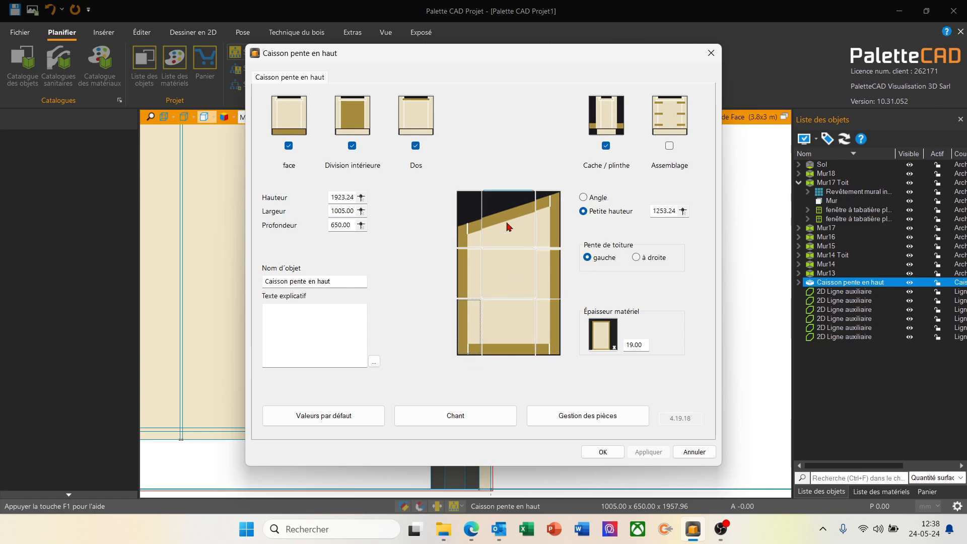
pyautogui.click(466, 286)
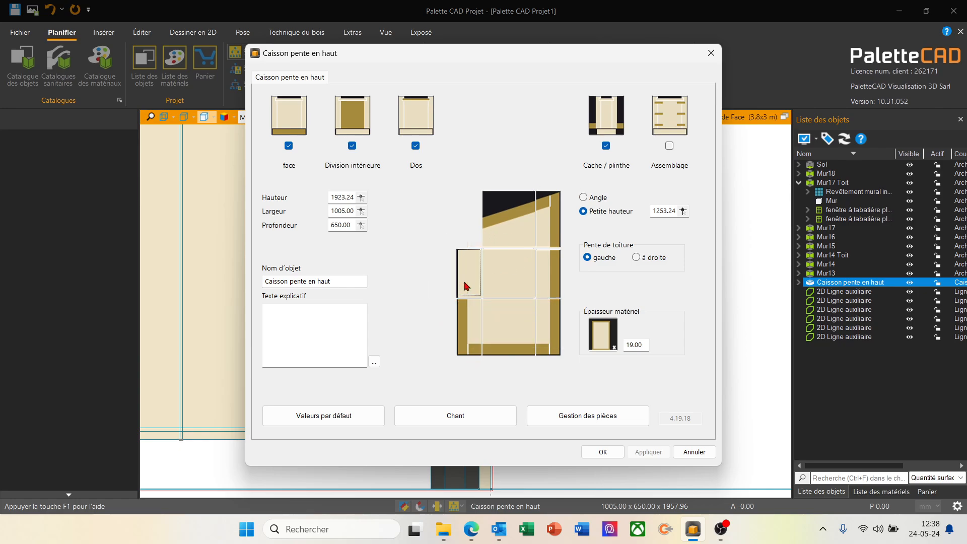
pyautogui.click(463, 287)
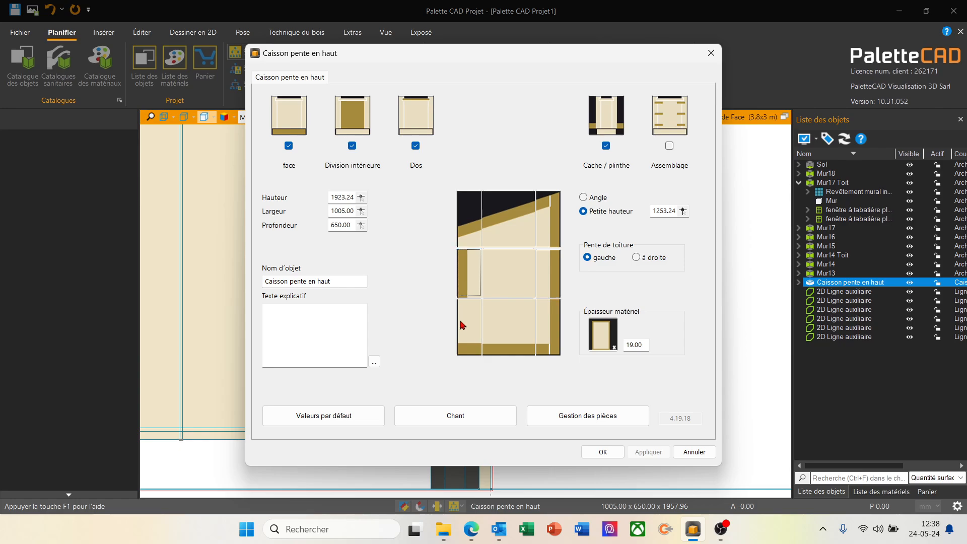
pyautogui.click(607, 452)
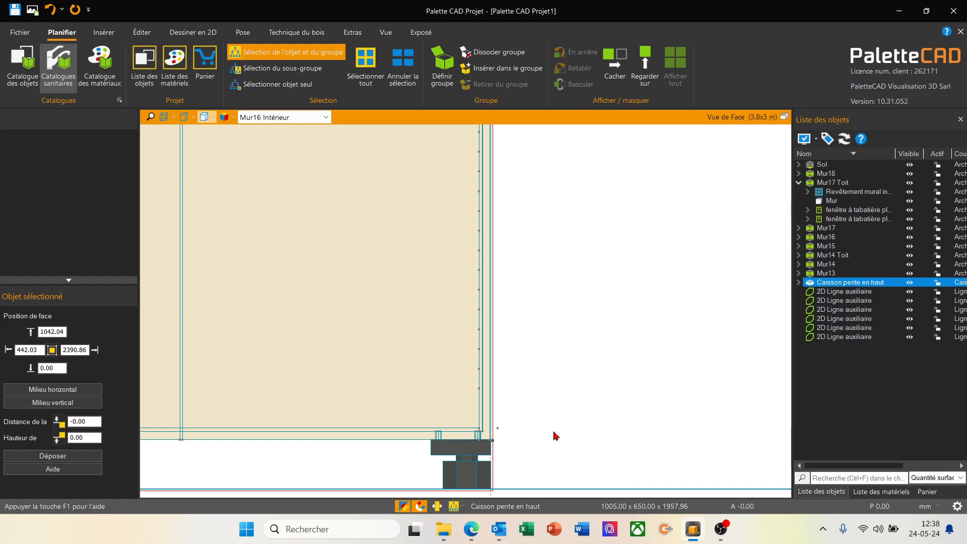
# - Start a new Caisson pente coin cabinet from the 7 Configurateurs de Caisson catalogue folder
pyautogui.scroll(-12, 545, 405)
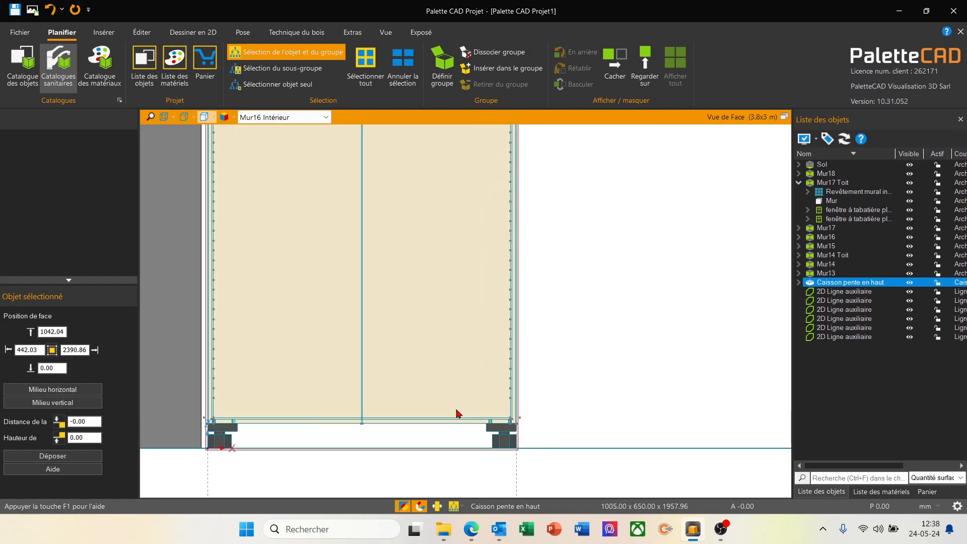
pyautogui.moveTo(571, 387)
pyautogui.mouseDown(button='middle')
pyautogui.moveTo(543, 401)
pyautogui.moveTo(572, 391)
pyautogui.moveTo(559, 393)
pyautogui.mouseUp(button='middle')
pyautogui.scroll(-2, 498, 417)
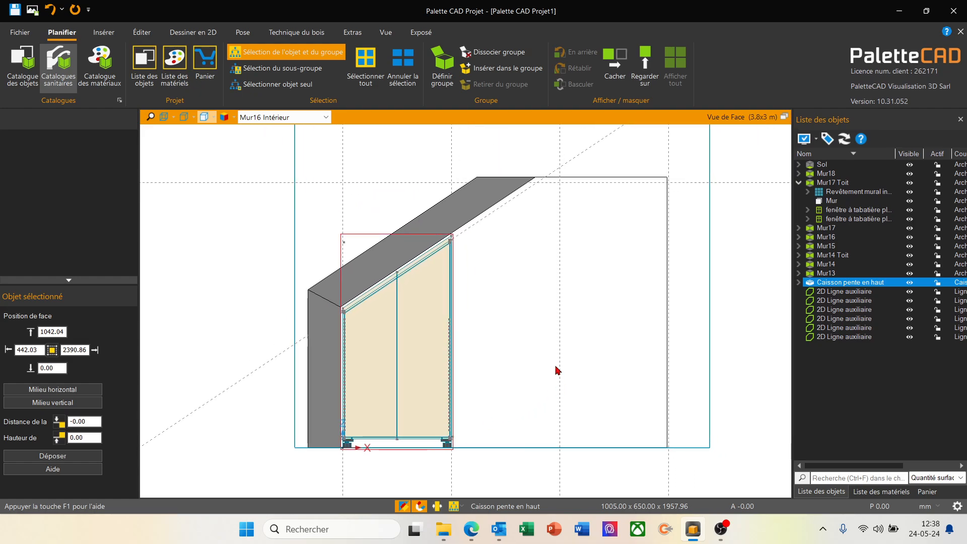
pyautogui.click(524, 336)
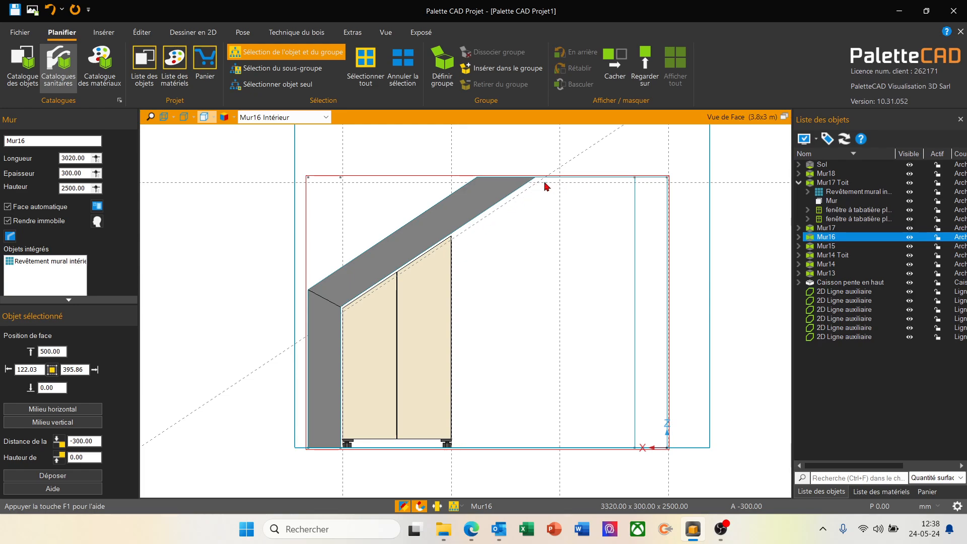
pyautogui.press('Escape')
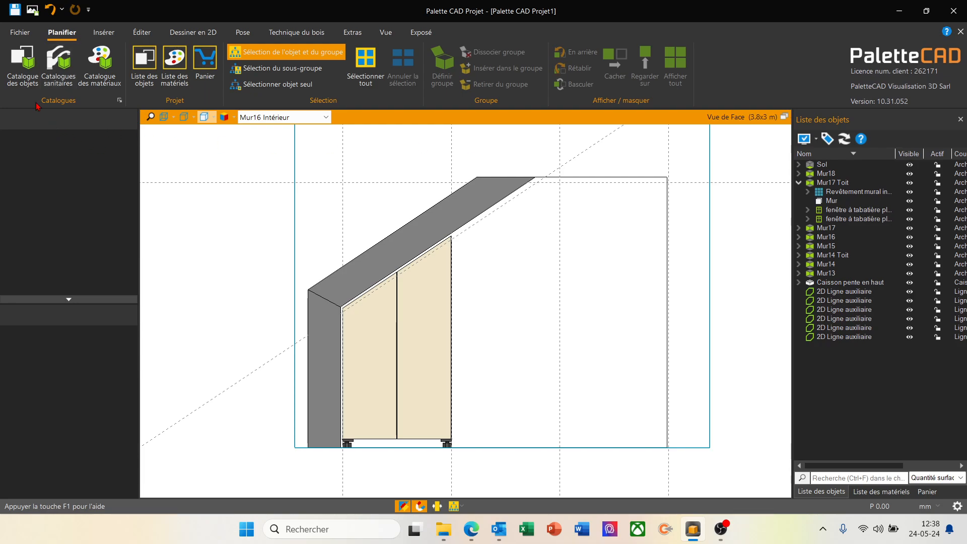
pyautogui.click(22, 63)
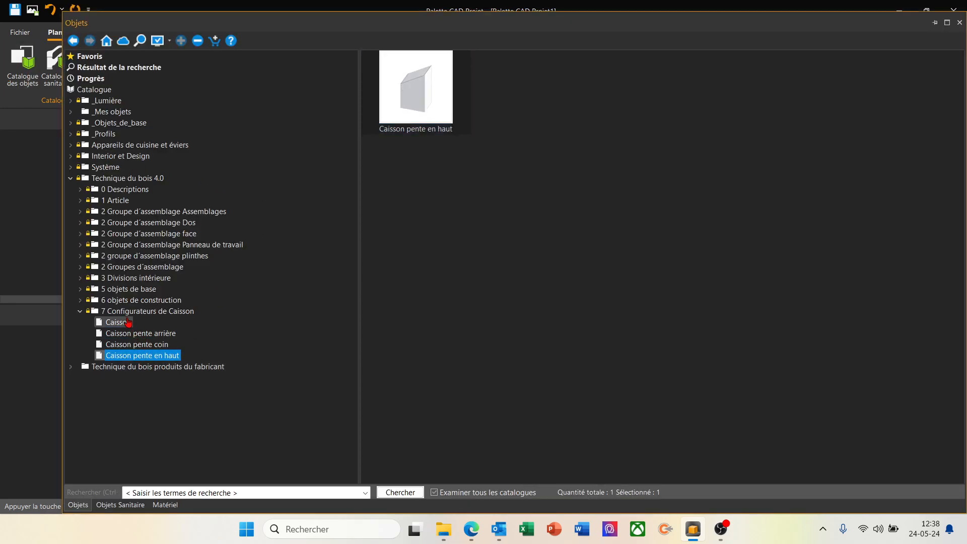
pyautogui.click(146, 311)
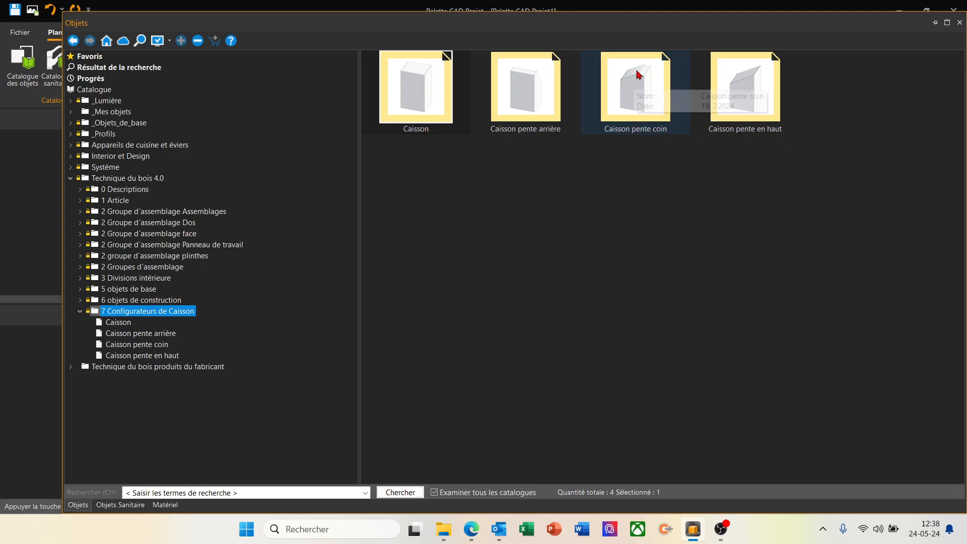
pyautogui.doubleClick(639, 99)
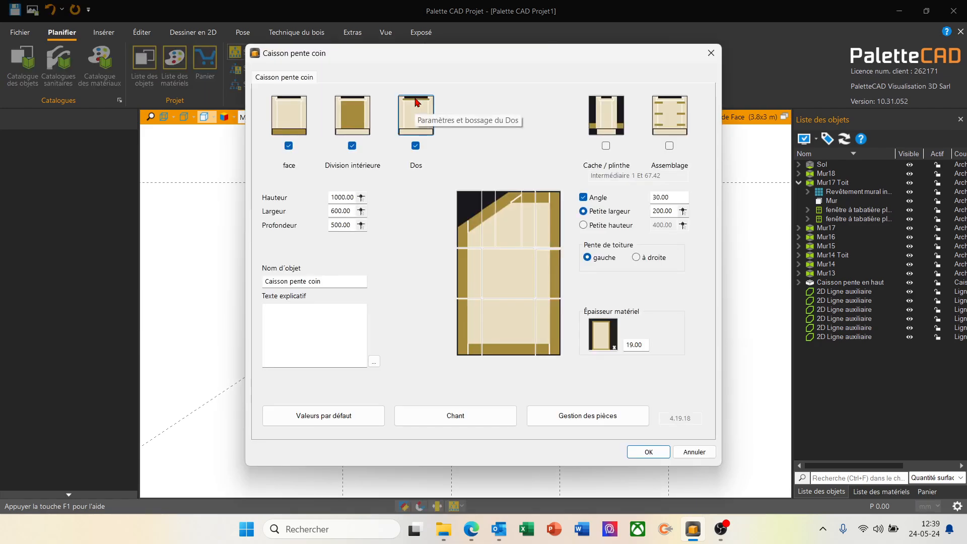
# - Set the cabinet's height to 2450 mm by measuring between the horizontal guide line and the floor
pyautogui.click(363, 198)
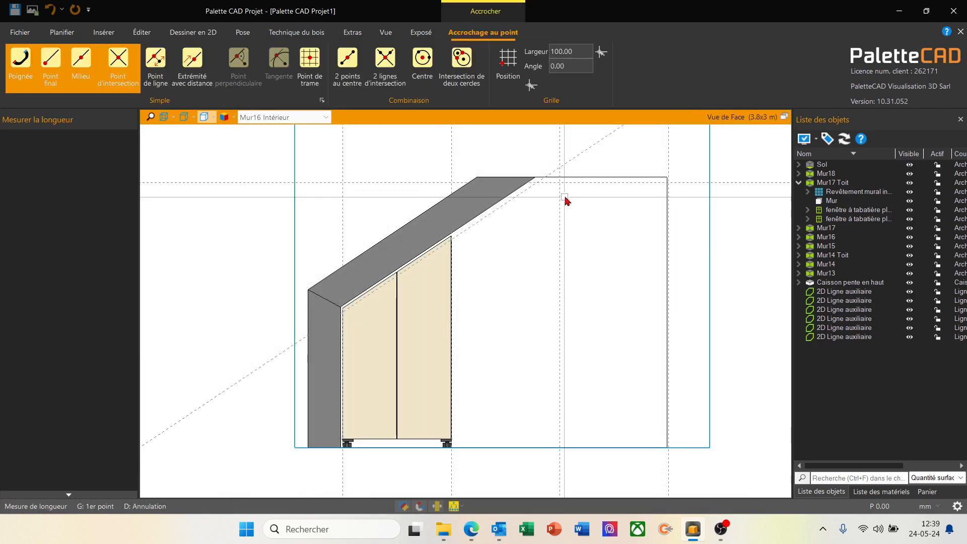
pyautogui.click(561, 184)
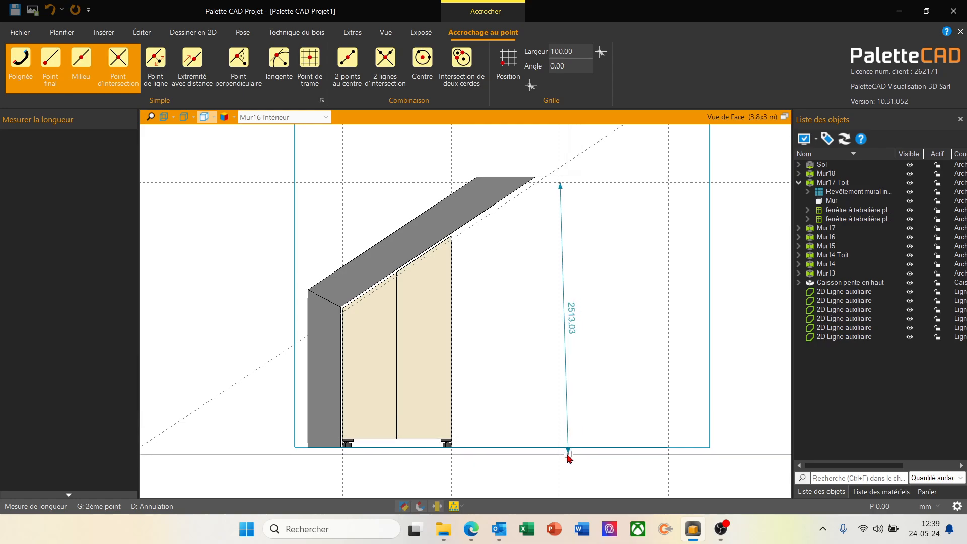
pyautogui.click(561, 450)
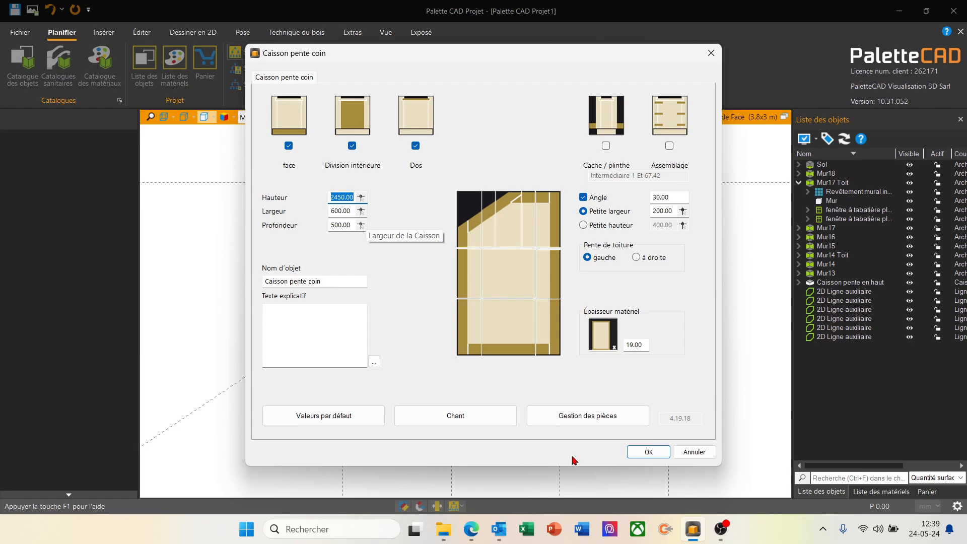
pyautogui.press('Return')
# - Set the cabinet's width to 1005 mm by measuring between two vertical guide lines at the floor, and its depth to 650 mm
pyautogui.press('m')
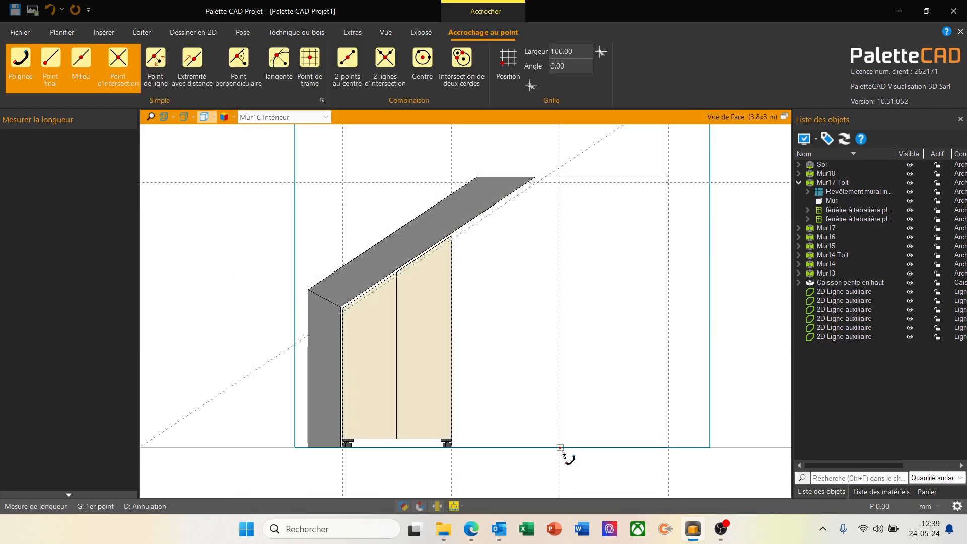
pyautogui.click(561, 450)
pyautogui.scroll(7, 455, 464)
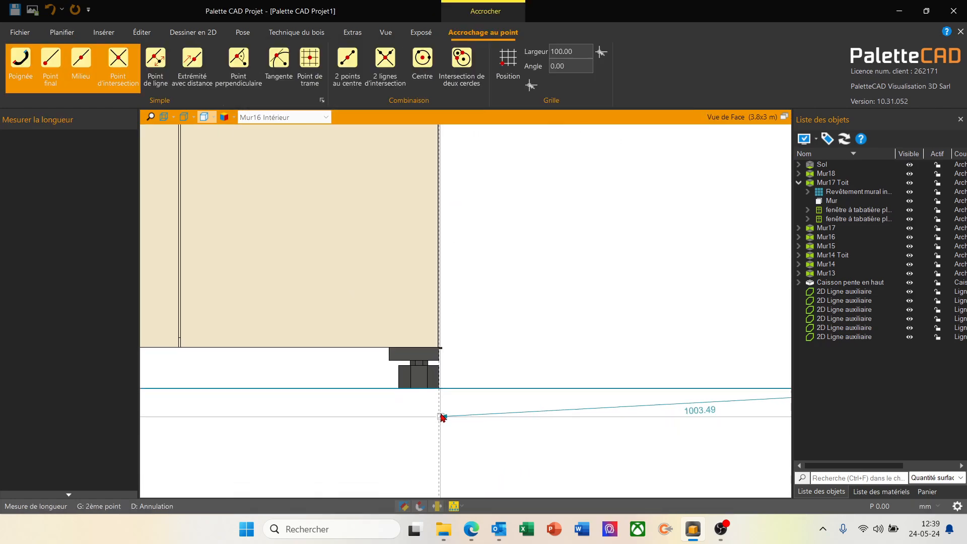
pyautogui.click(438, 389)
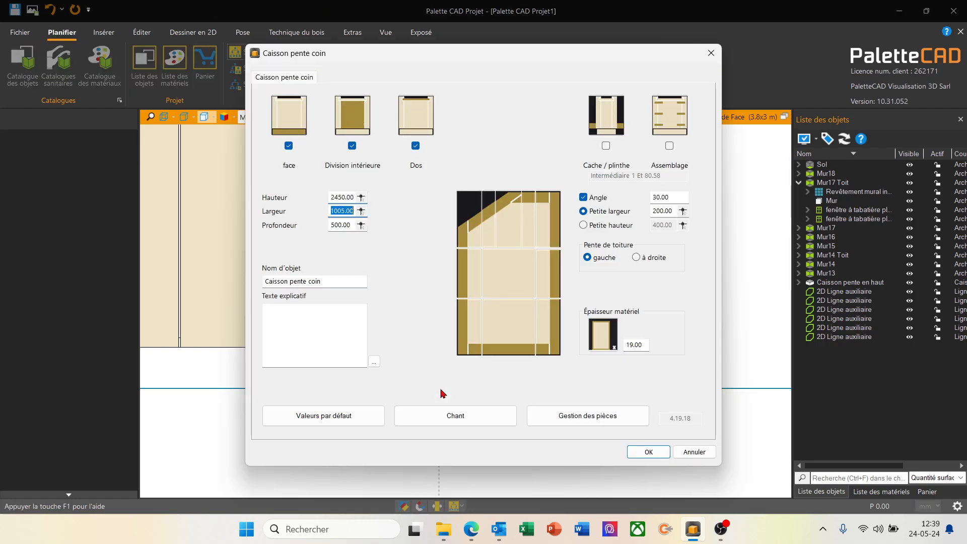
pyautogui.click(354, 226)
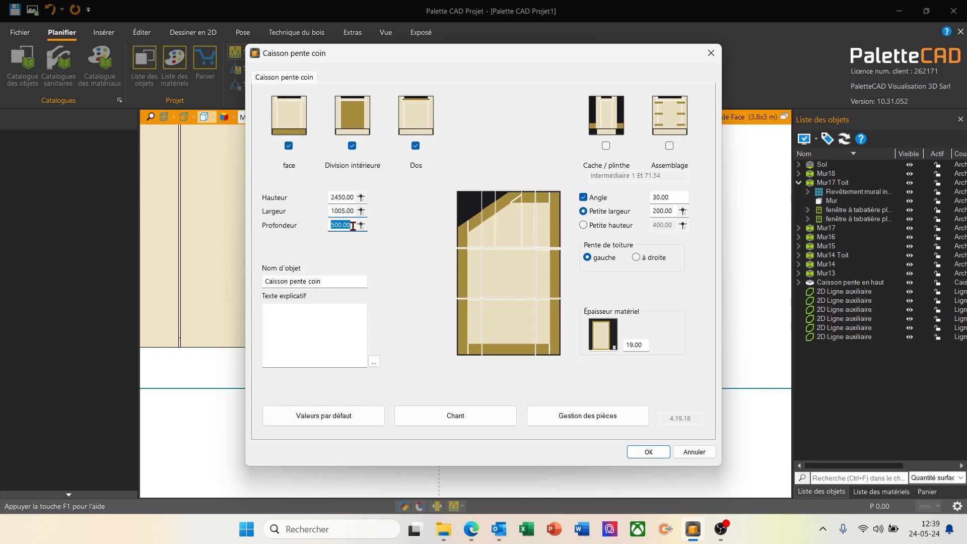
pyautogui.write('650')
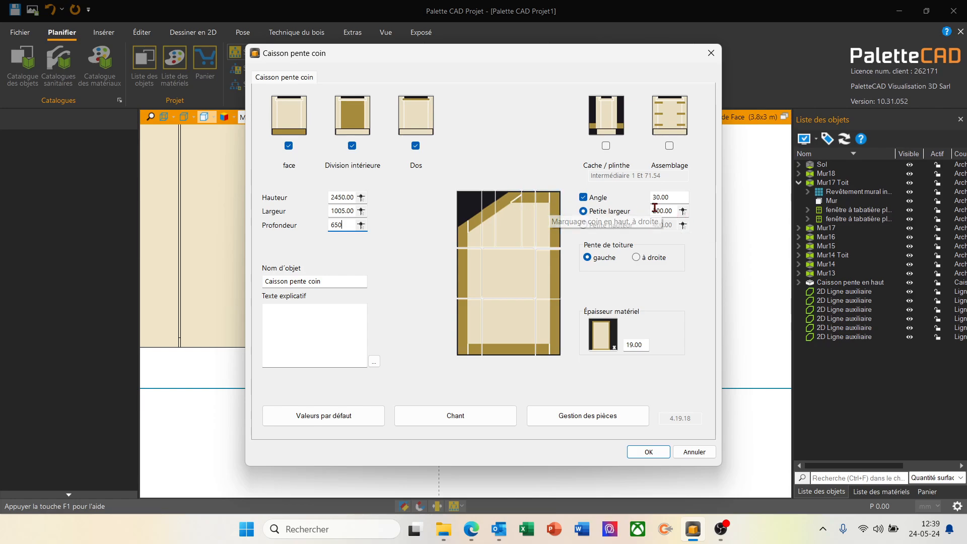
pyautogui.press('Return')
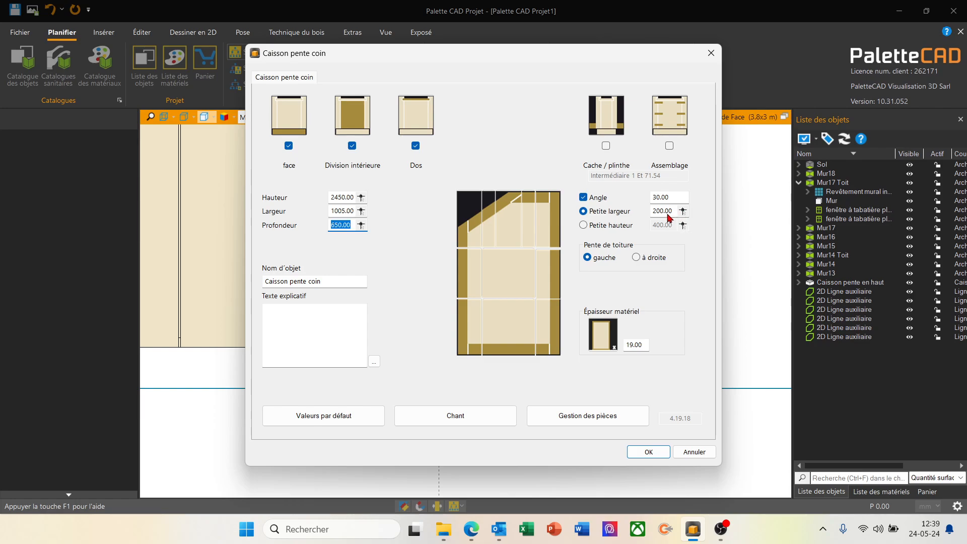
# - Set Petite largeur to 214.86 mm by measuring along the horizontal guide line from the vertical guide line to the sloped one
pyautogui.press('Escape')
pyautogui.press('m')
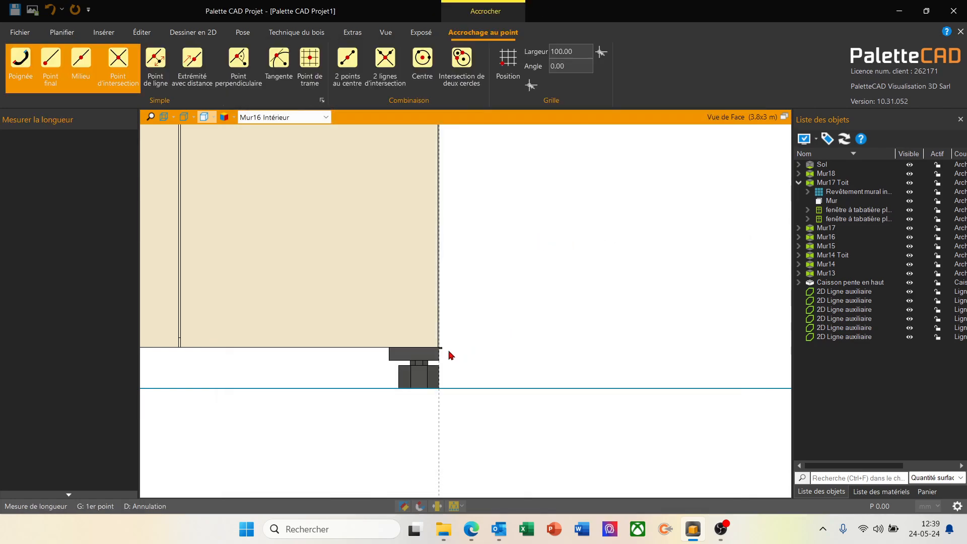
pyautogui.scroll(-6, 449, 350)
pyautogui.scroll(5, 509, 227)
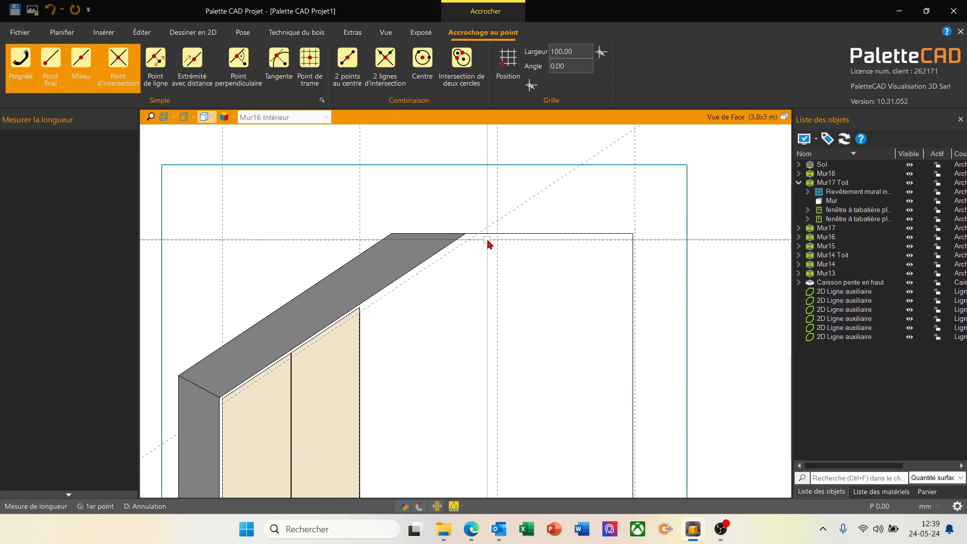
pyautogui.scroll(4, 487, 246)
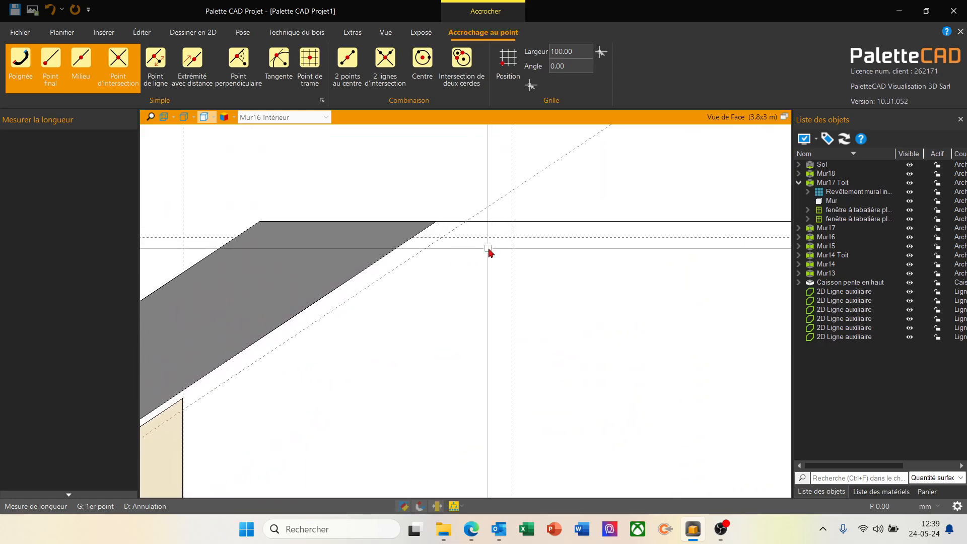
pyautogui.click(516, 235)
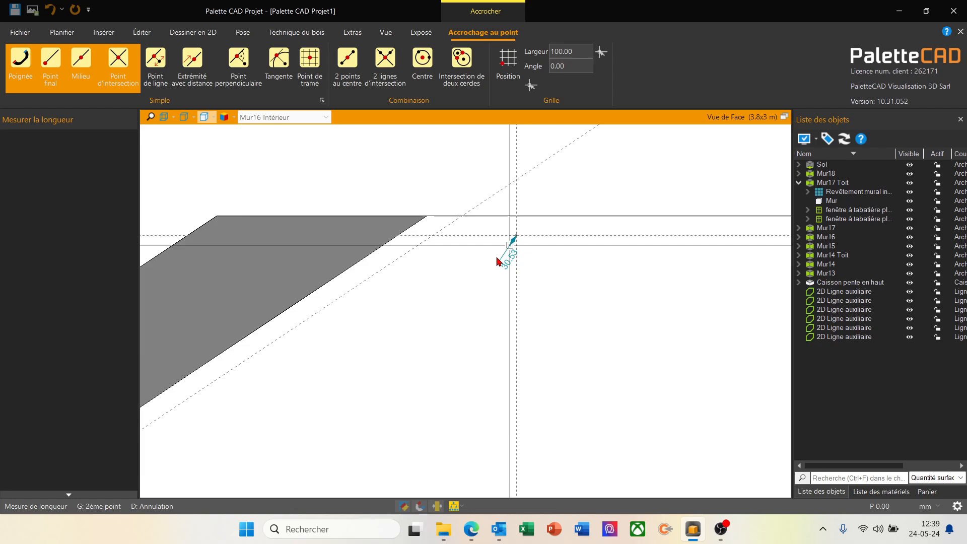
pyautogui.click(433, 235)
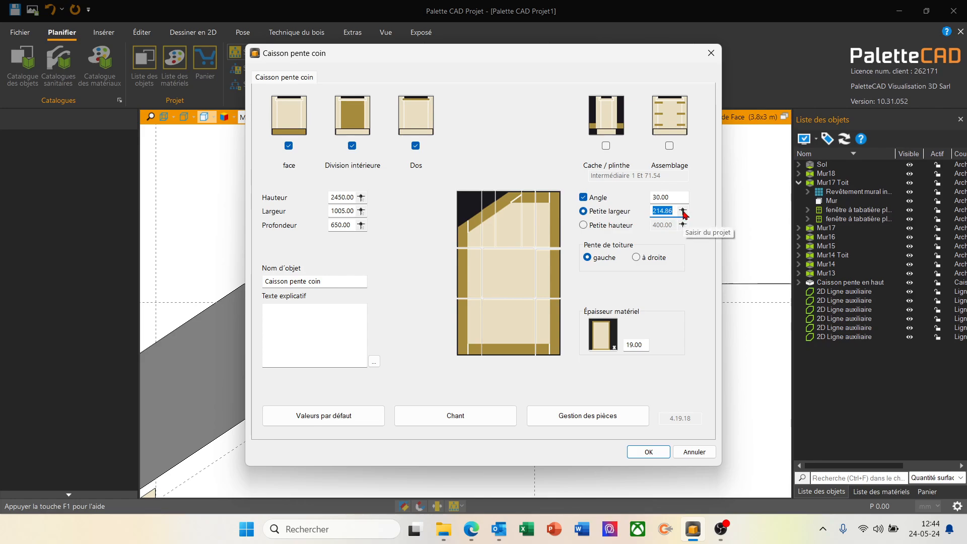
# - Turn off the Angle option and set Petite hauteur to 1923.24 mm by measuring from the floor to the sloped guide line beside the placed cabinet
pyautogui.click(583, 199)
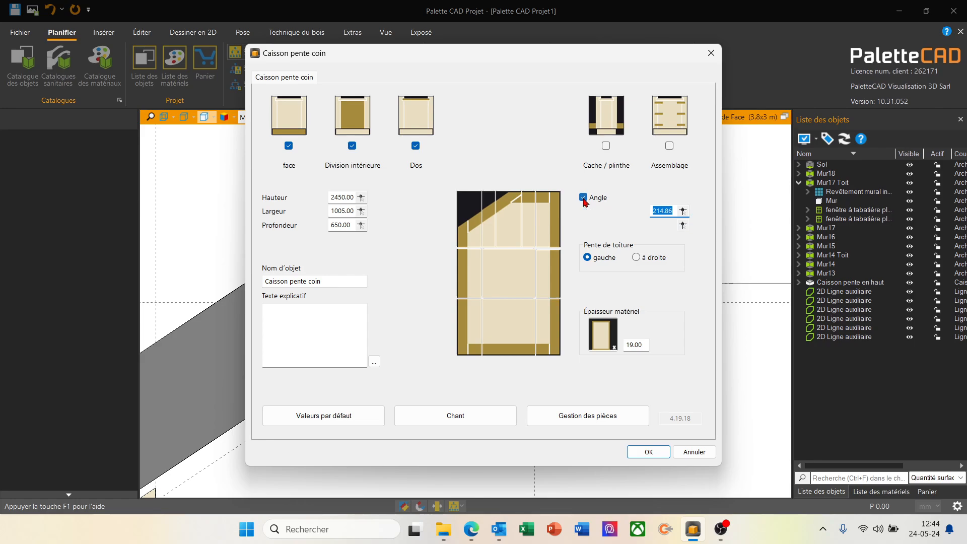
pyautogui.click(583, 198)
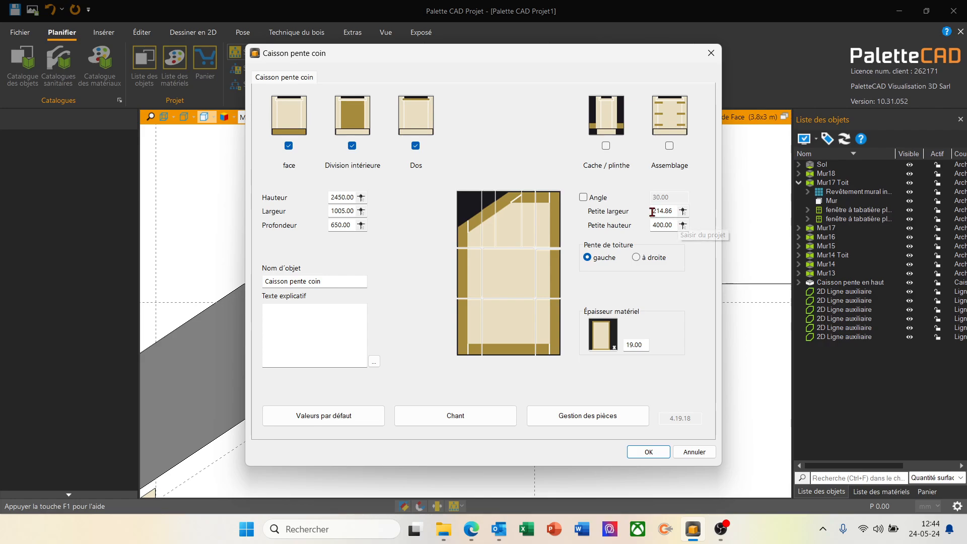
pyautogui.click(684, 228)
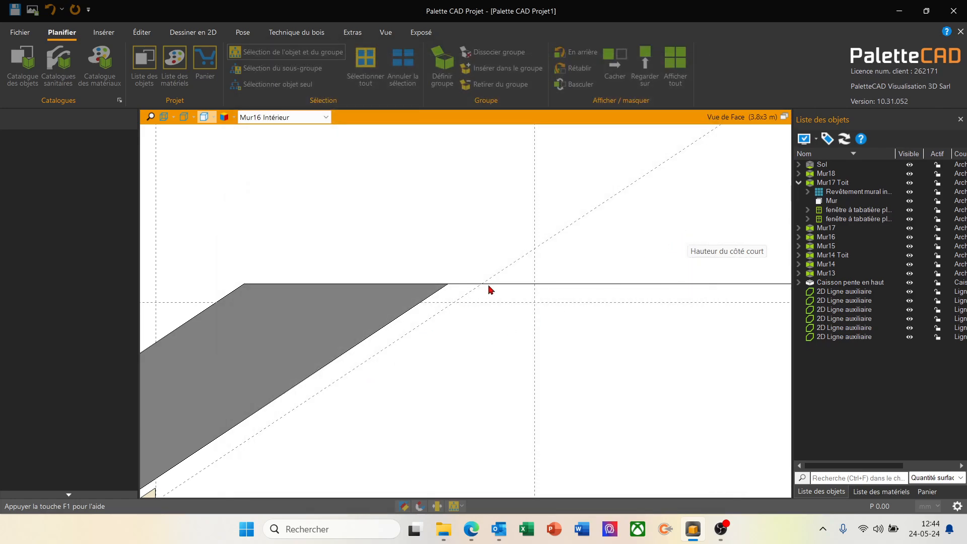
pyautogui.scroll(3, 458, 406)
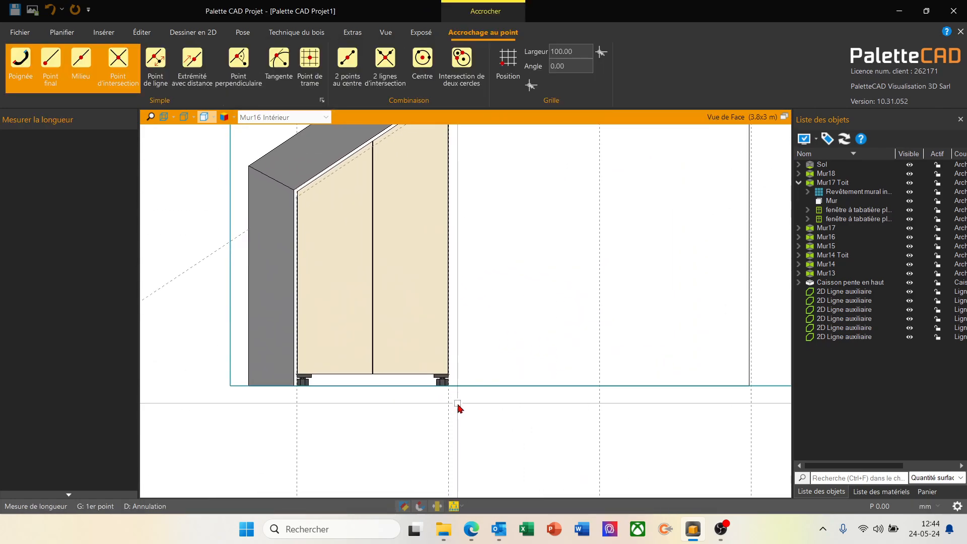
pyautogui.scroll(4, 458, 406)
pyautogui.click(449, 371)
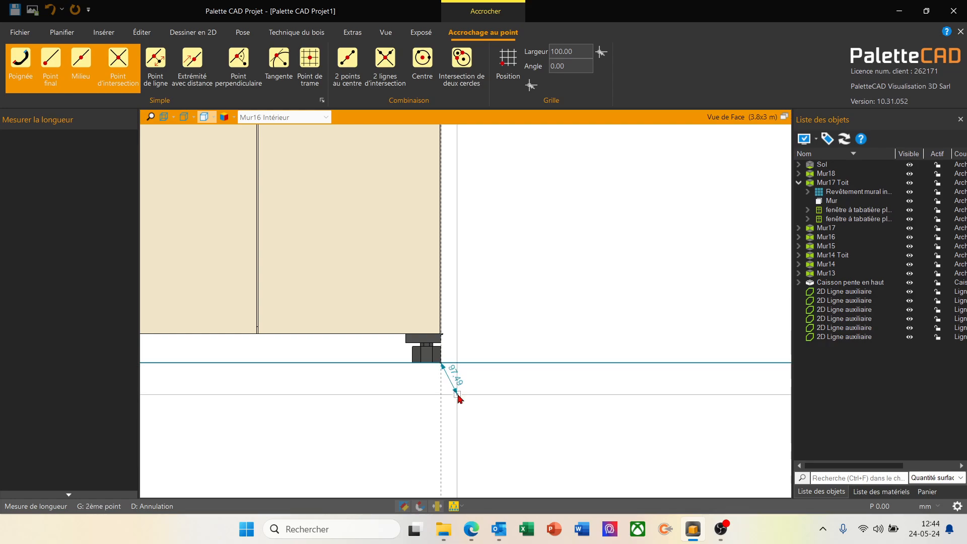
pyautogui.scroll(-5, 458, 398)
pyautogui.scroll(6, 467, 328)
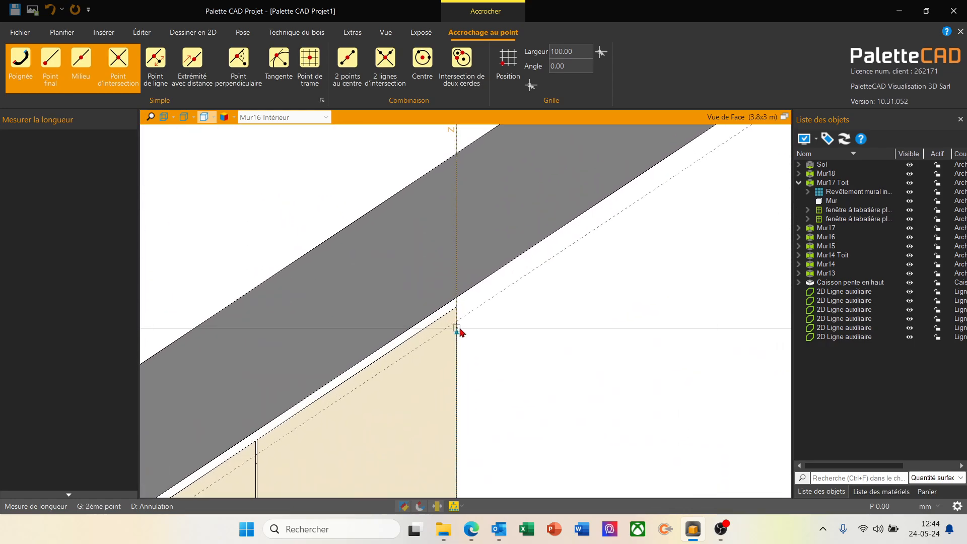
pyautogui.scroll(4, 459, 328)
pyautogui.click(448, 298)
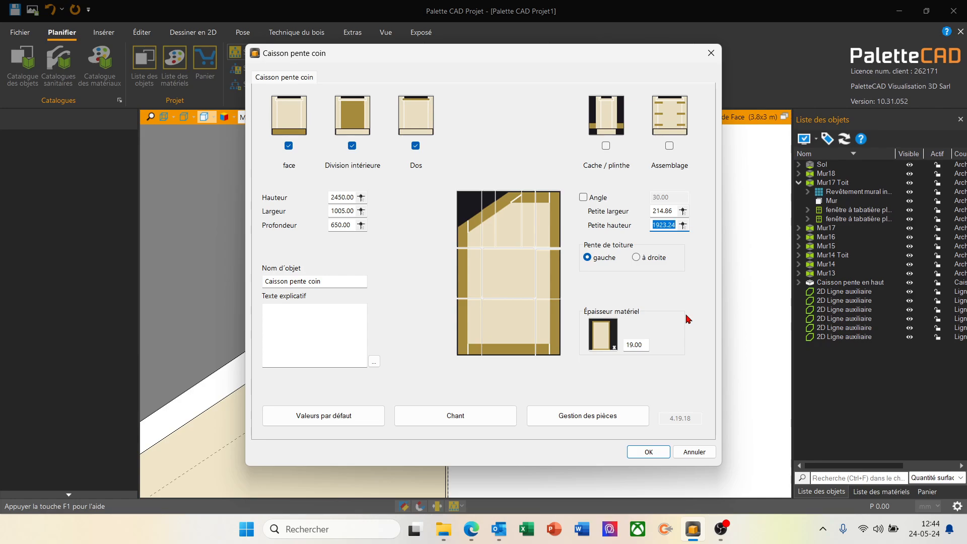
# - Turn off identical gaps for the cabinet's face, set the side gaps to 2 mm, the bottom gap to 0 and the distance from the carcass to 2 mm
pyautogui.click(289, 126)
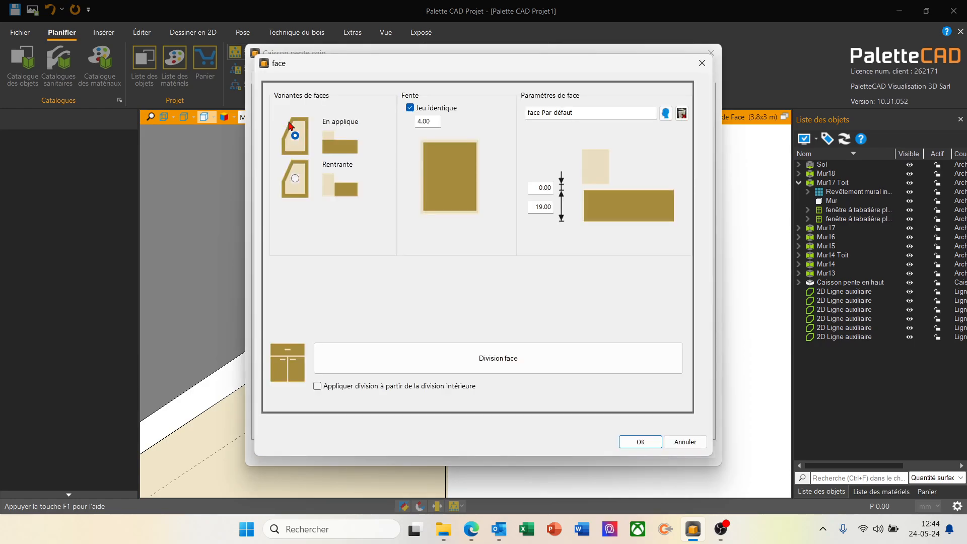
pyautogui.click(410, 108)
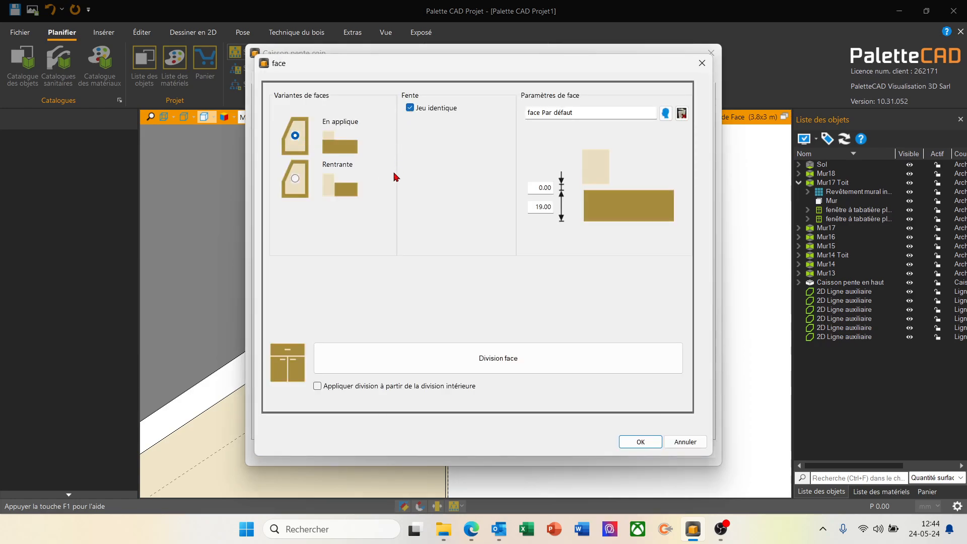
pyautogui.click(432, 186)
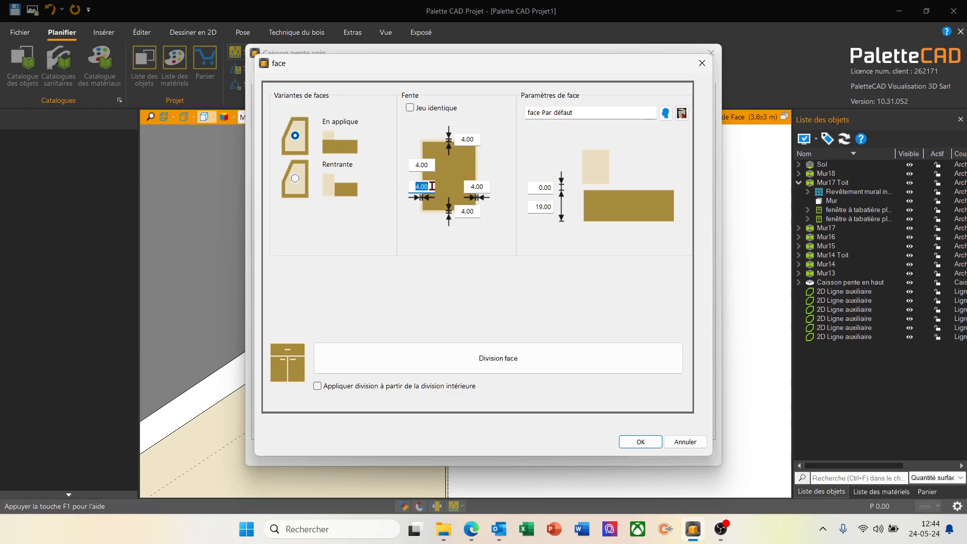
pyautogui.write('2')
pyautogui.press('Tab')
pyautogui.write('2')
pyautogui.press('Tab')
pyautogui.write('0')
pyautogui.press('Tab')
pyautogui.write('2')
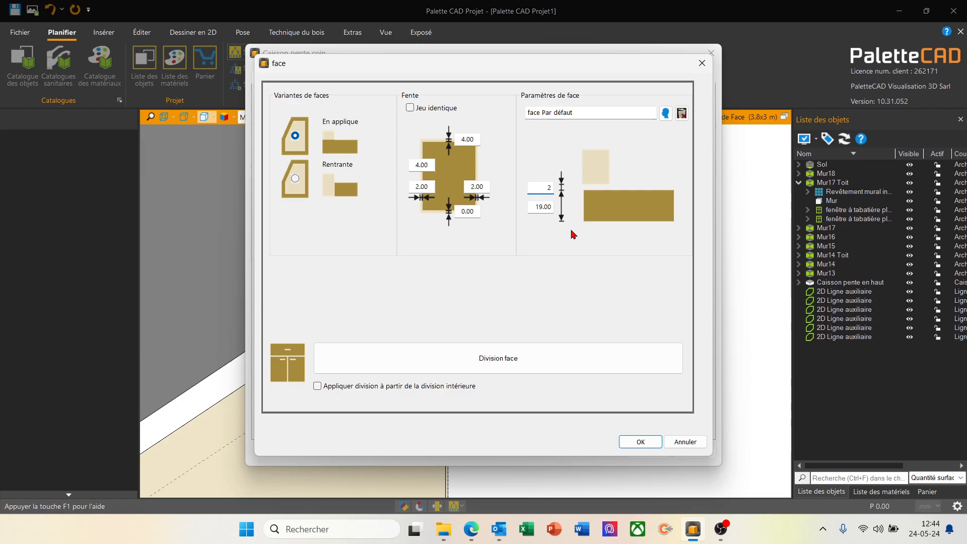
# - Set both the sloped-edge gap and the top gap of the cabinet's face to -30 mm
pyautogui.doubleClick(428, 165)
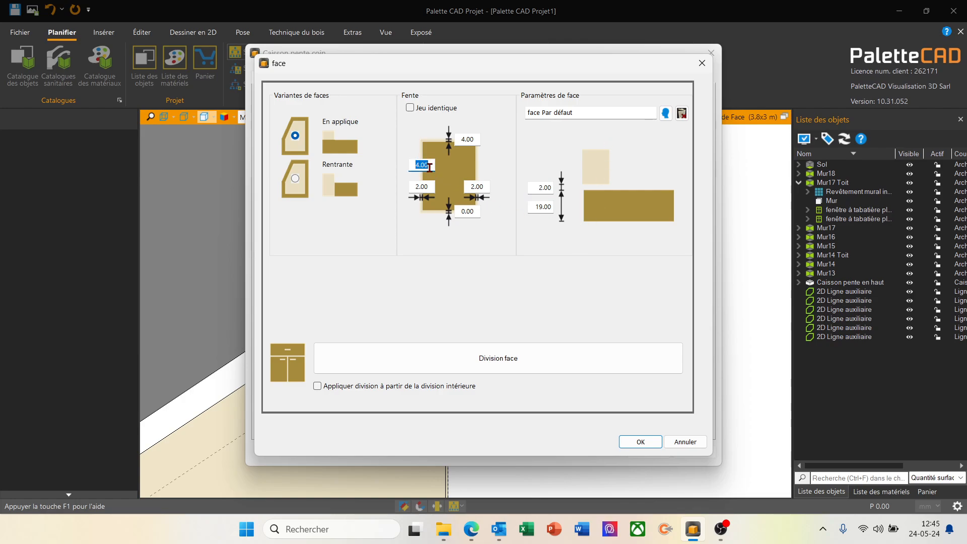
pyautogui.write('-30')
pyautogui.doubleClick(475, 139)
pyautogui.write('-30')
# - Open the face division of the corner-slope cabinet and turn off the Poignée option for its door face
pyautogui.click(439, 368)
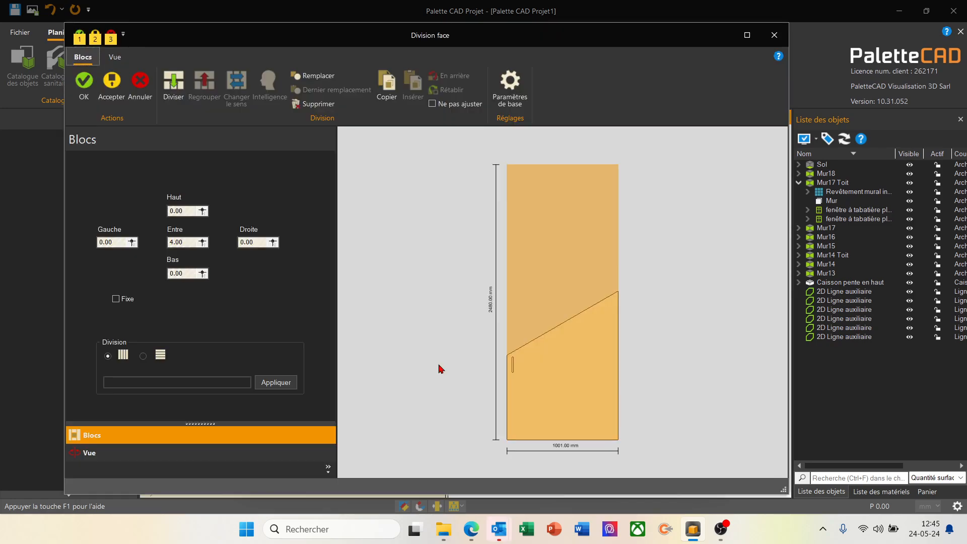
pyautogui.click(568, 361)
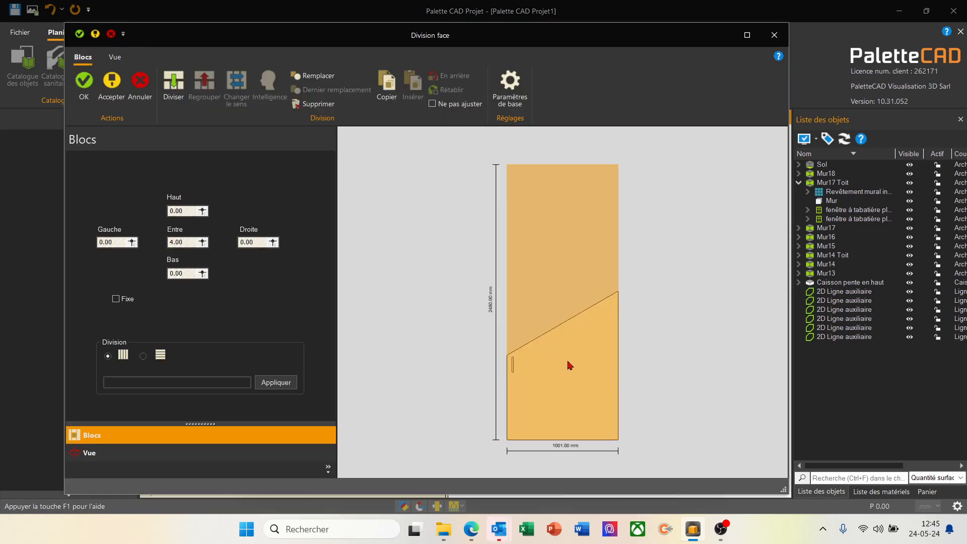
pyautogui.press('Escape')
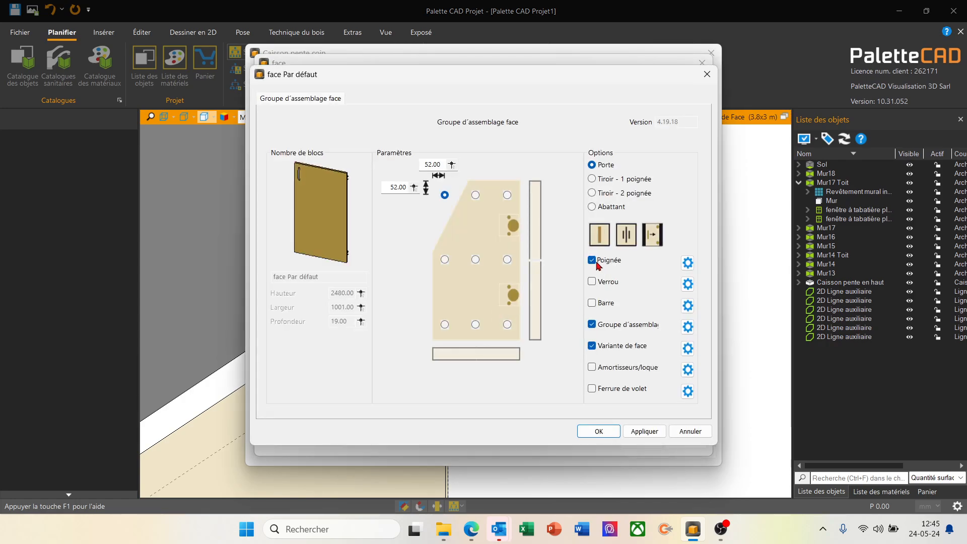
pyautogui.click(592, 260)
pyautogui.click(599, 432)
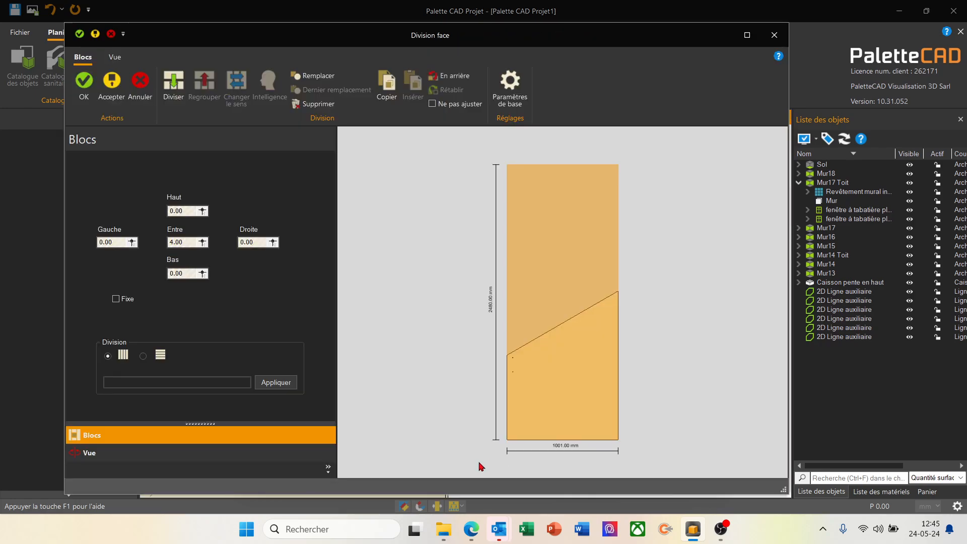
# - Divide the cabinet's face vertically into 2 doors and accept the face settings
pyautogui.click(129, 382)
pyautogui.click(289, 386)
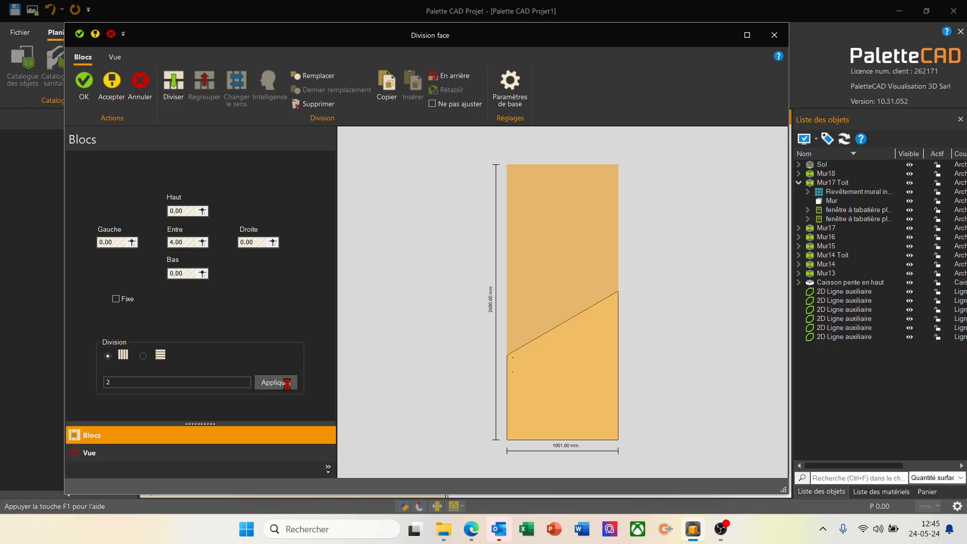
pyautogui.click(83, 83)
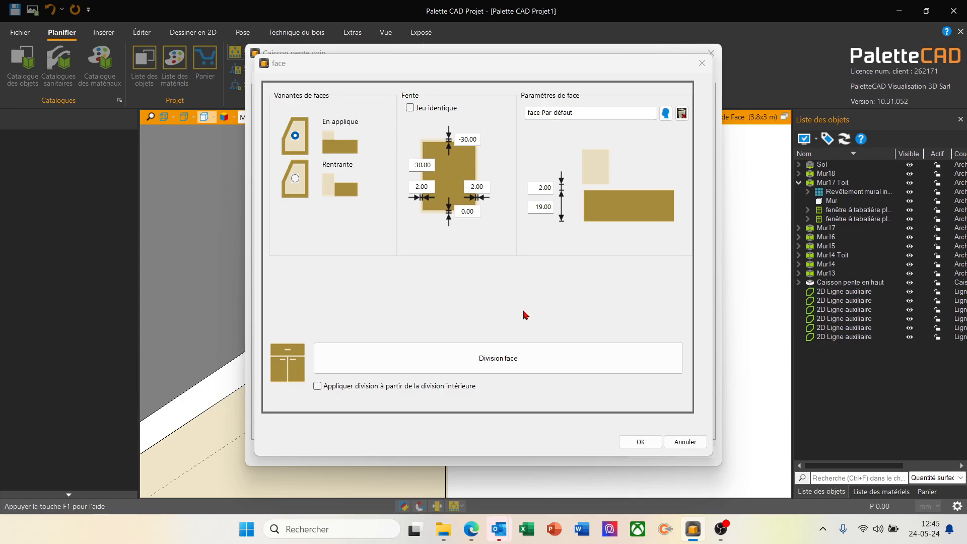
pyautogui.click(634, 443)
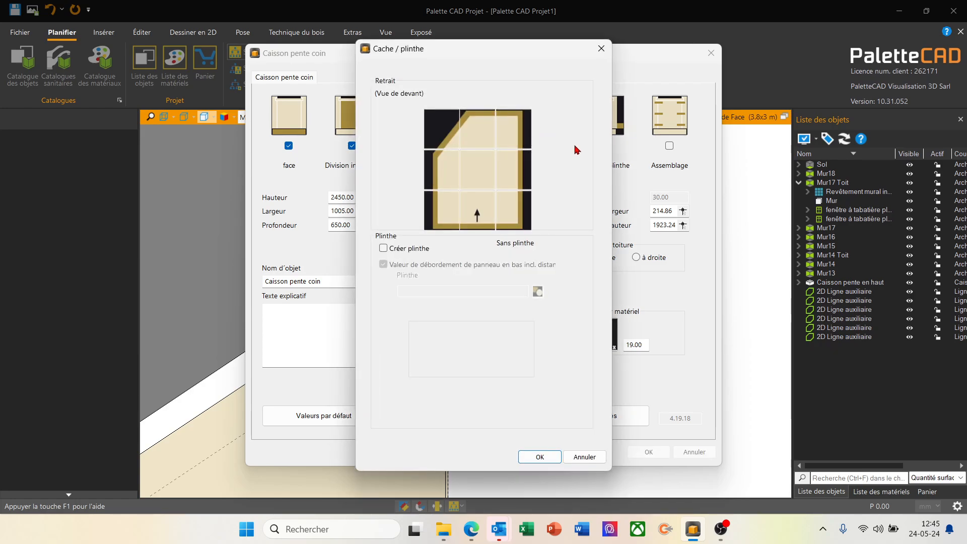
# - Create a plinth with a front distance of 20 mm, using Plinthe Avec Pied réglable sans cache from the Plinthe catalogue
pyautogui.click(383, 247)
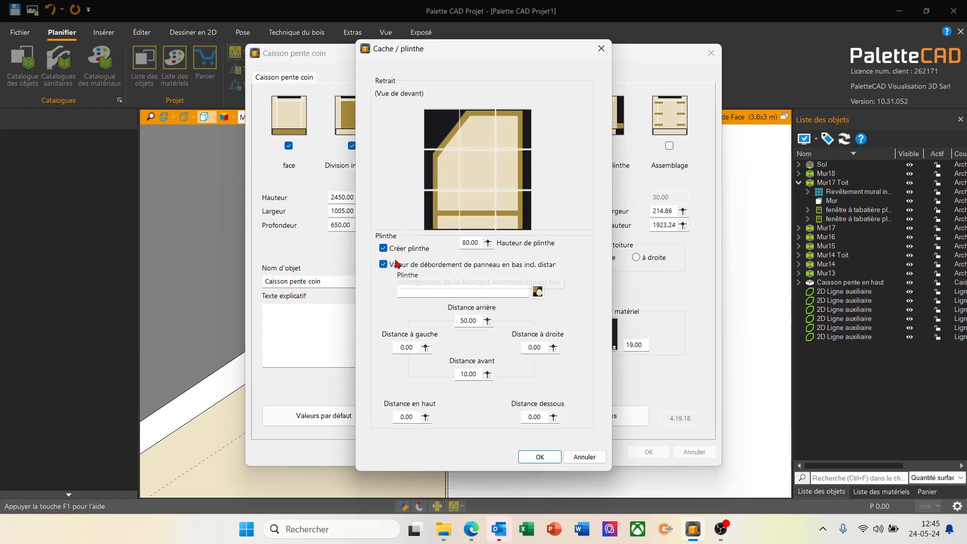
pyautogui.doubleClick(468, 374)
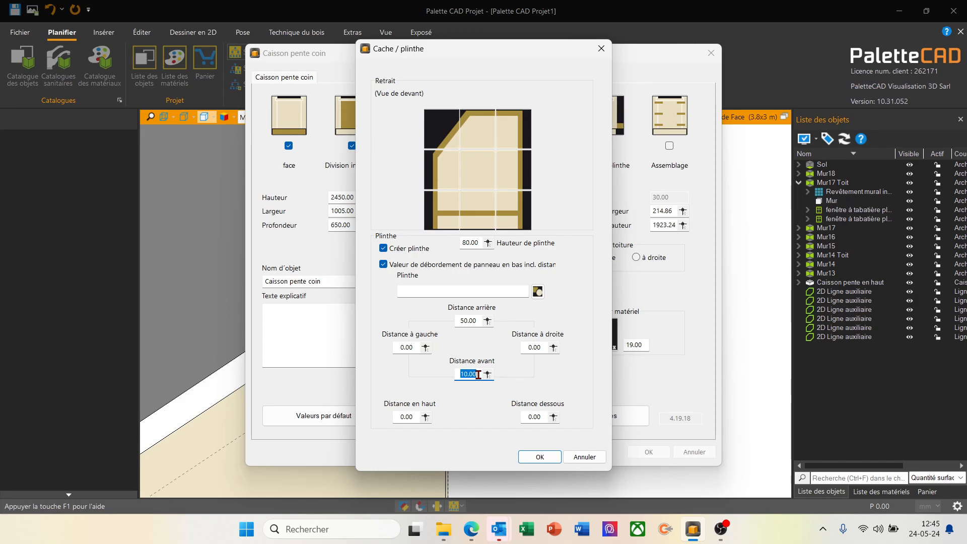
pyautogui.write('20')
pyautogui.click(537, 291)
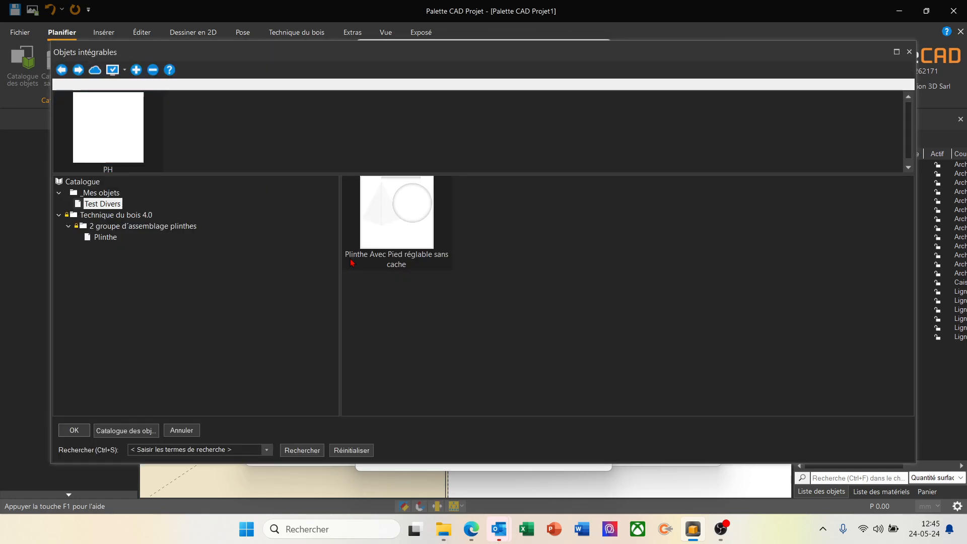
pyautogui.click(104, 237)
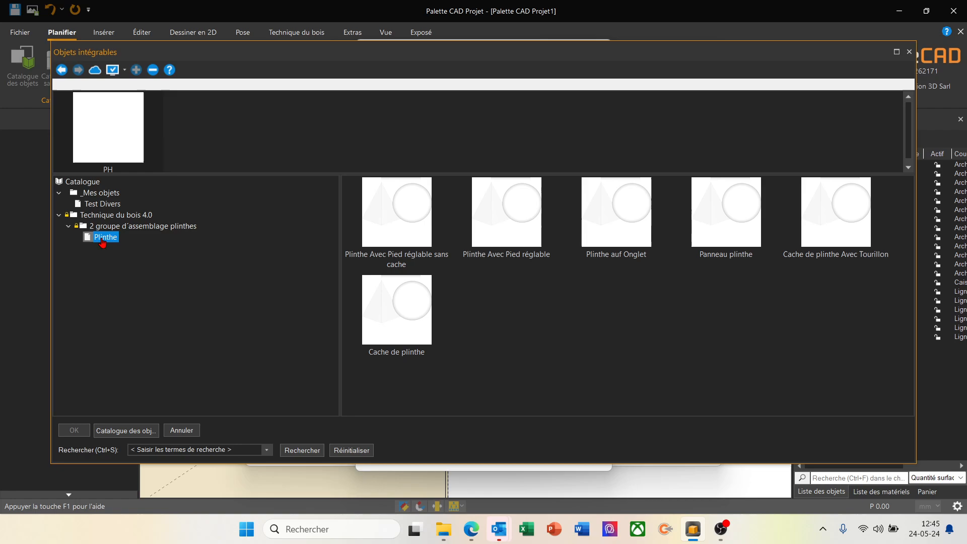
pyautogui.doubleClick(394, 229)
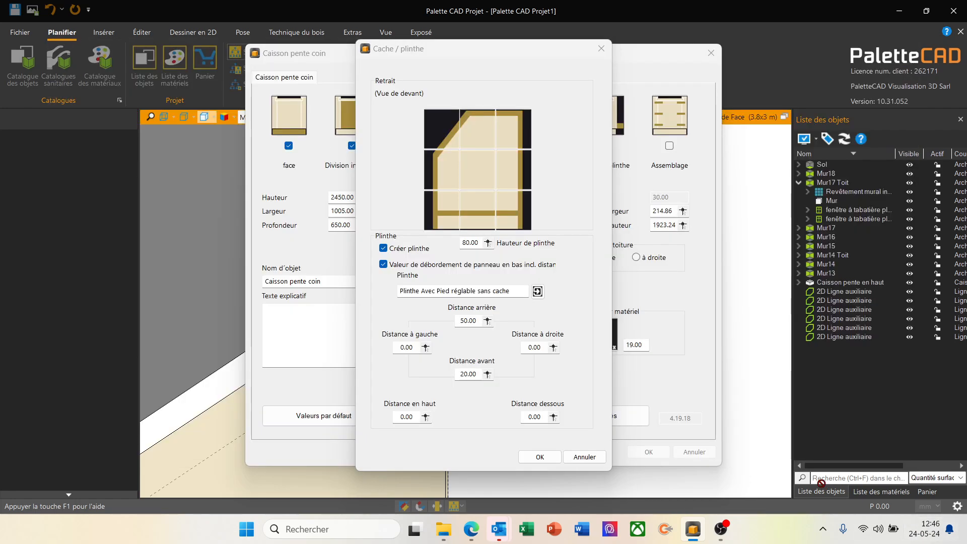
pyautogui.click(539, 457)
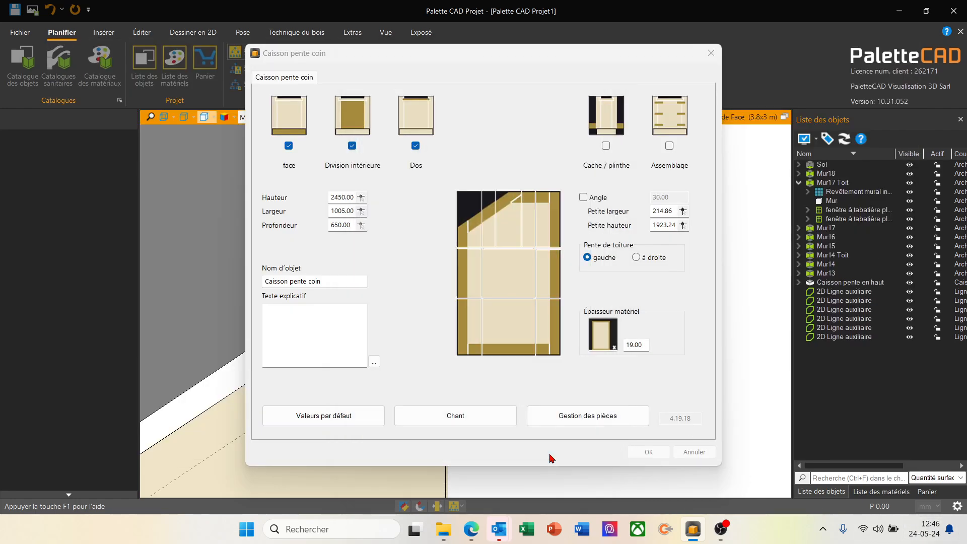
# - Accept the cabinet configuration and place it on the floor at the vertical guide line, directly against the first cabinet
pyautogui.click(649, 451)
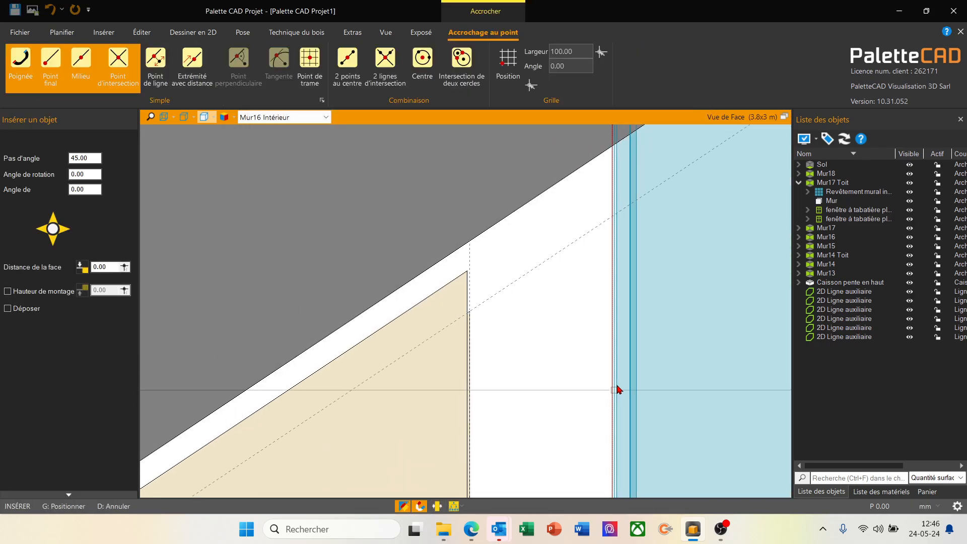
pyautogui.scroll(-5, 616, 359)
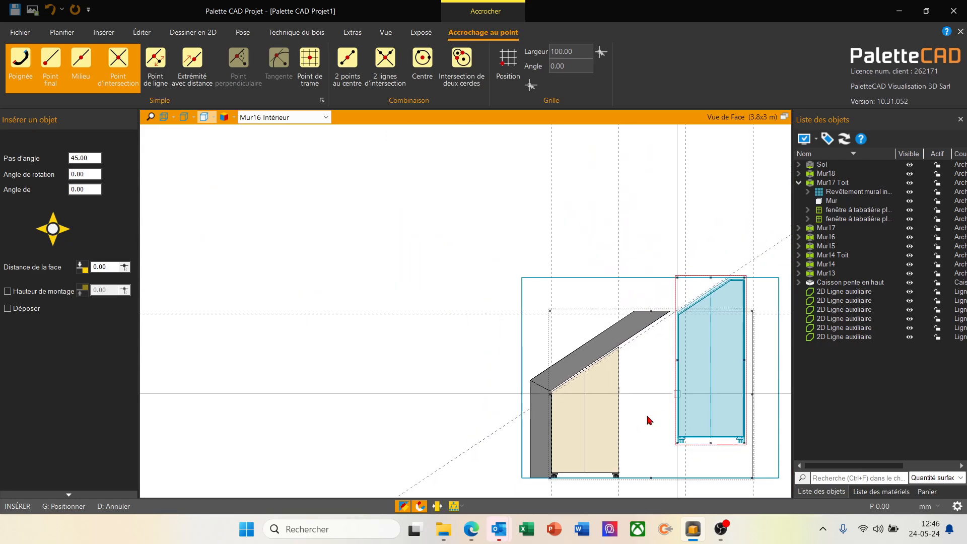
pyautogui.scroll(8, 646, 476)
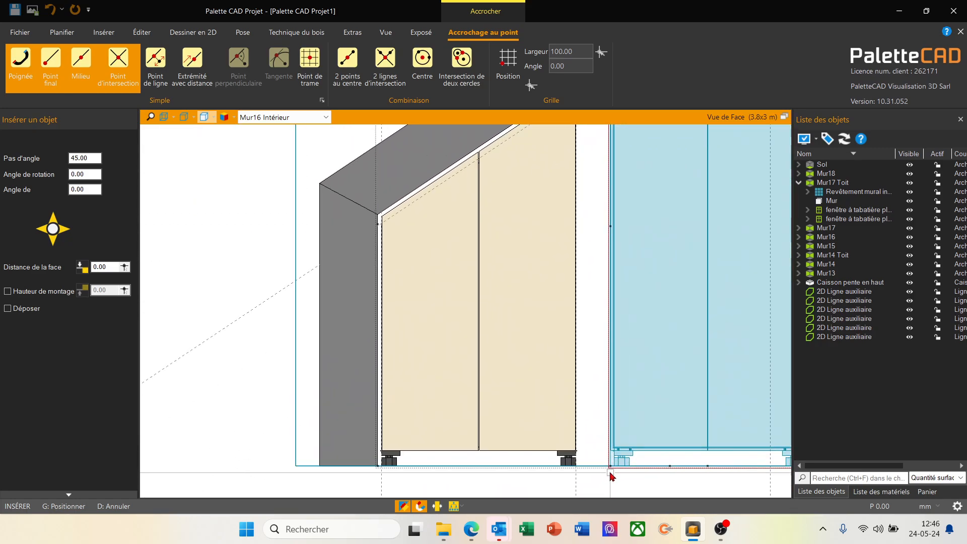
pyautogui.scroll(1, 571, 468)
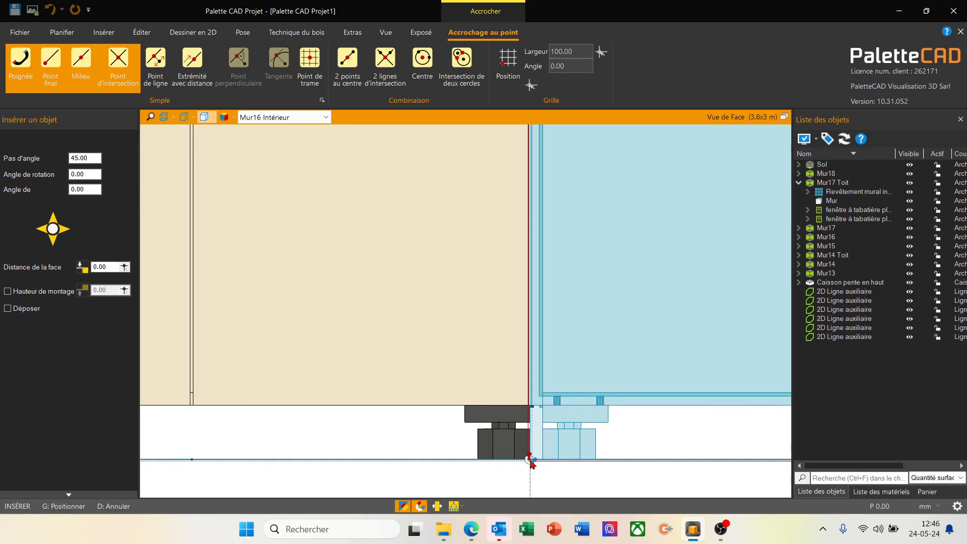
pyautogui.click(529, 460)
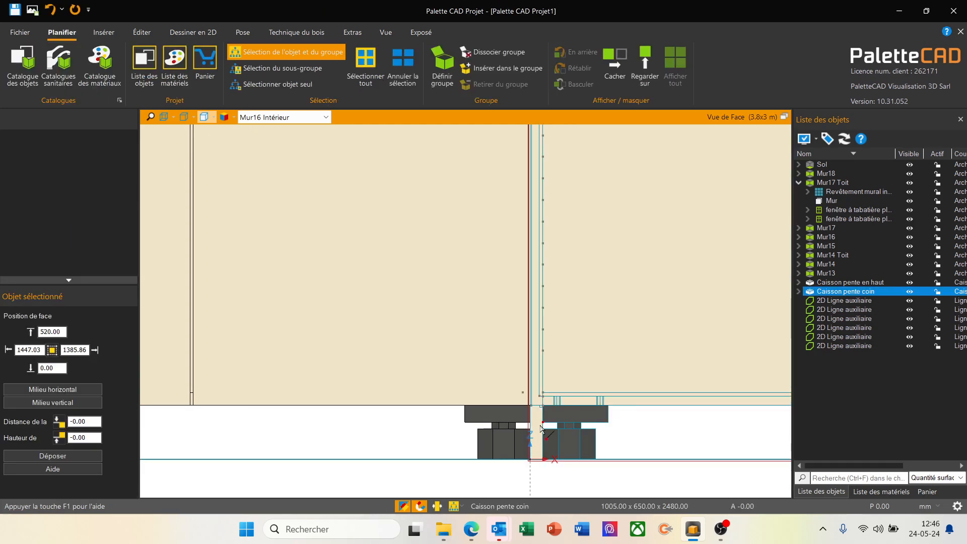
# - Examine how the placed cabinet's sloped edge, upper corner and base align with the roof, guide lines and neighbouring cabinet
pyautogui.scroll(-3, 540, 443)
pyautogui.scroll(-5, 492, 446)
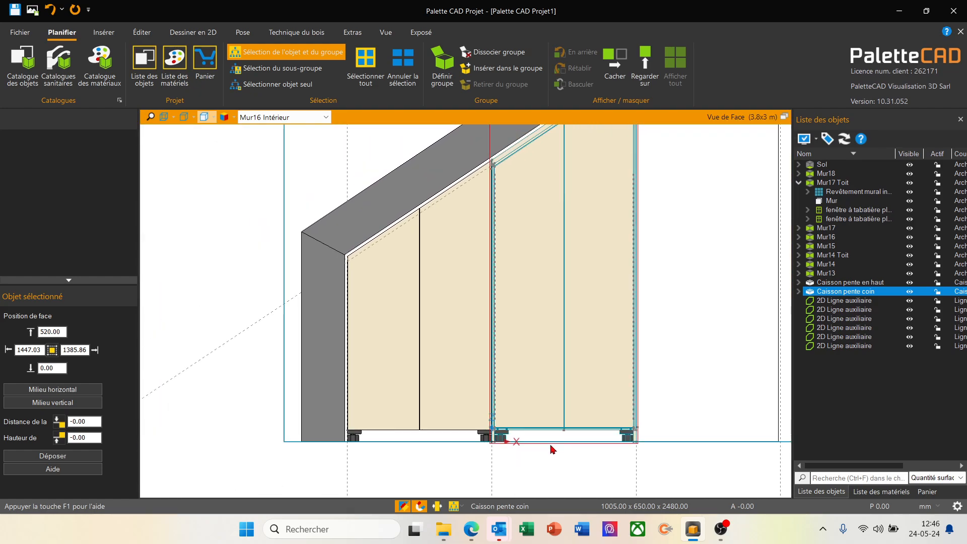
pyautogui.scroll(6, 477, 262)
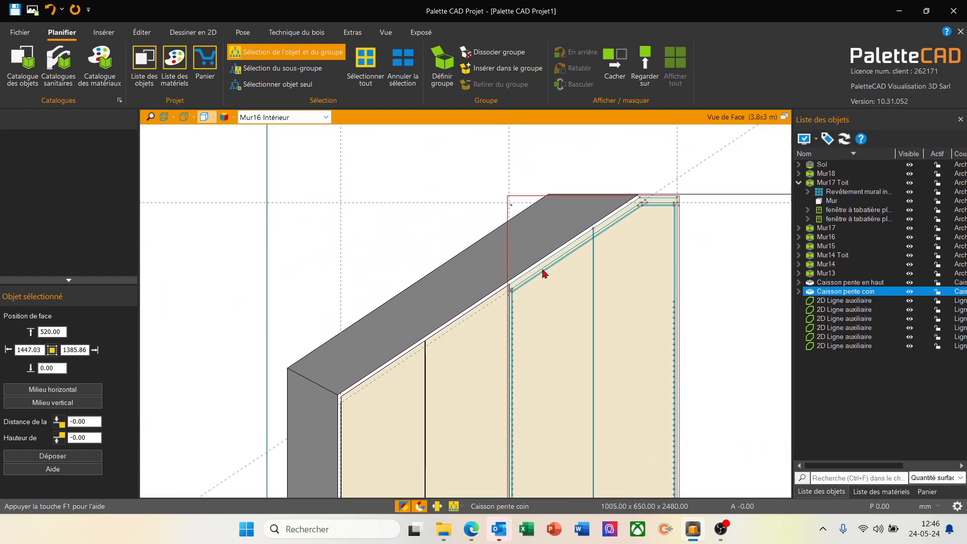
pyautogui.scroll(4, 496, 304)
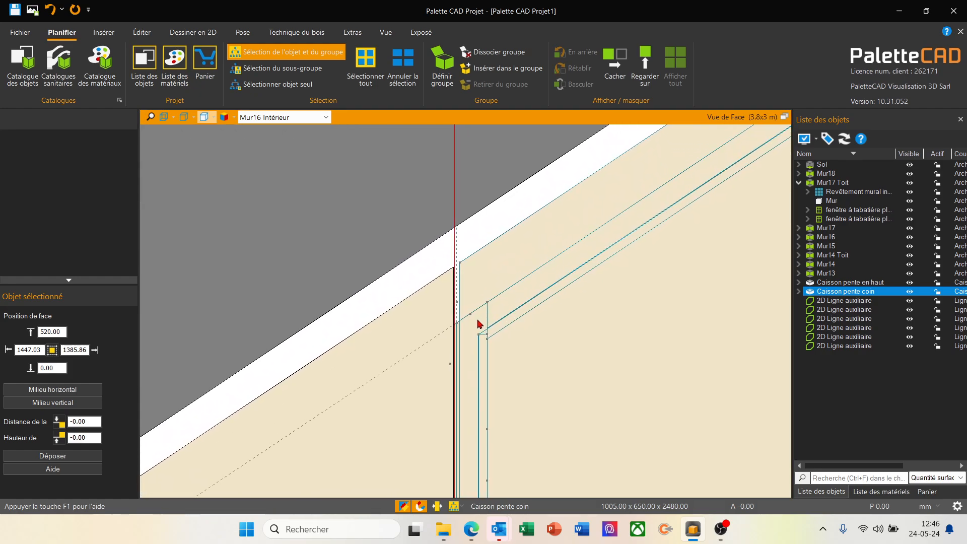
pyautogui.scroll(-1, 401, 344)
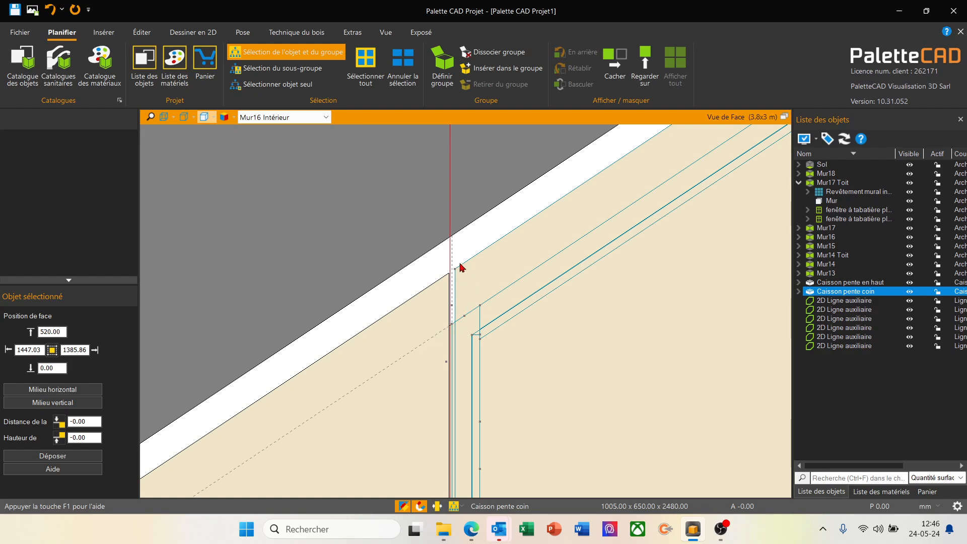
pyautogui.scroll(-3, 403, 368)
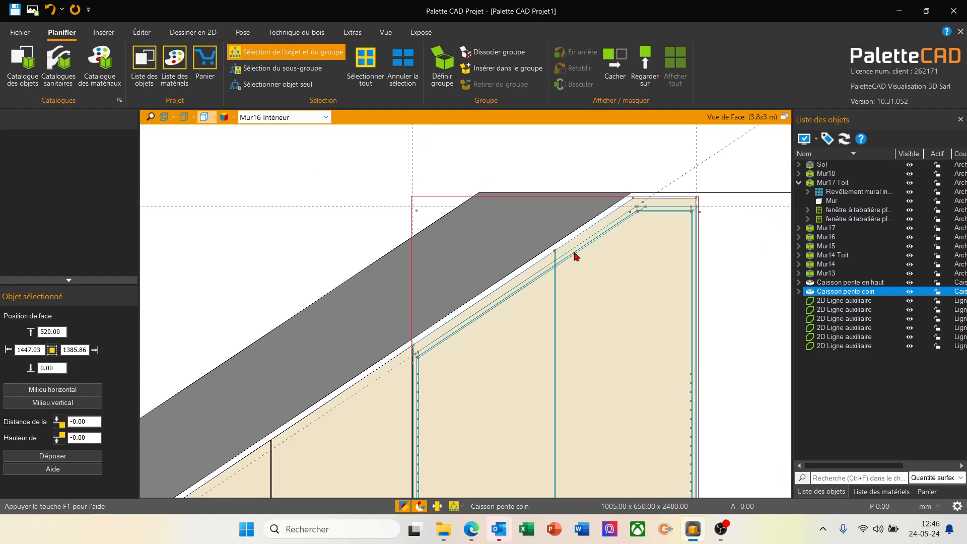
pyautogui.scroll(3, 648, 209)
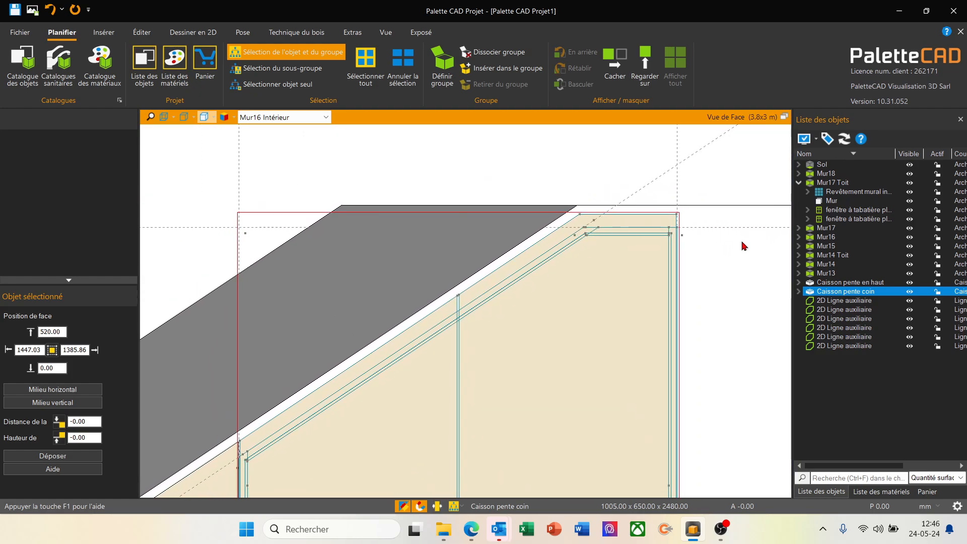
pyautogui.moveTo(742, 242); pyautogui.dragTo(614, 256, button='middle')
pyautogui.scroll(-2, 505, 252)
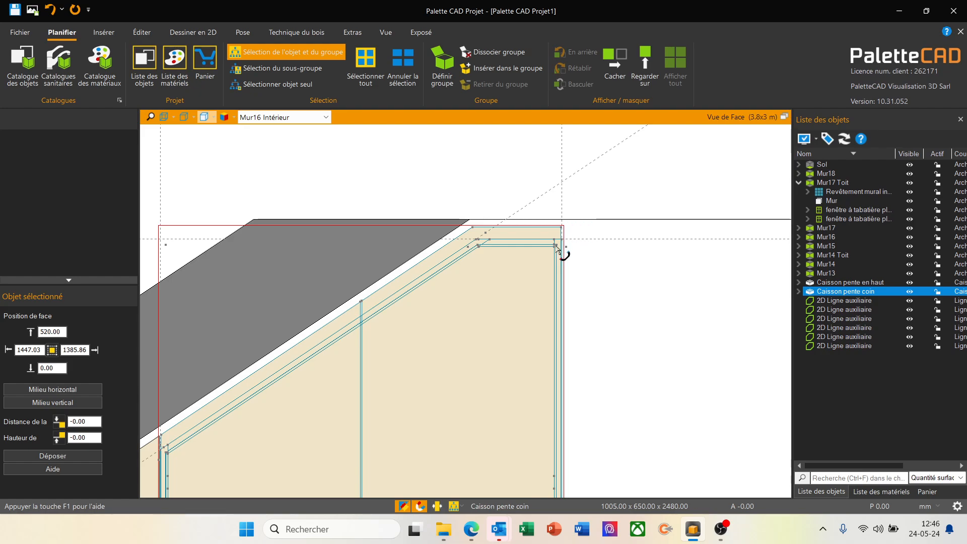
pyautogui.scroll(-3, 534, 246)
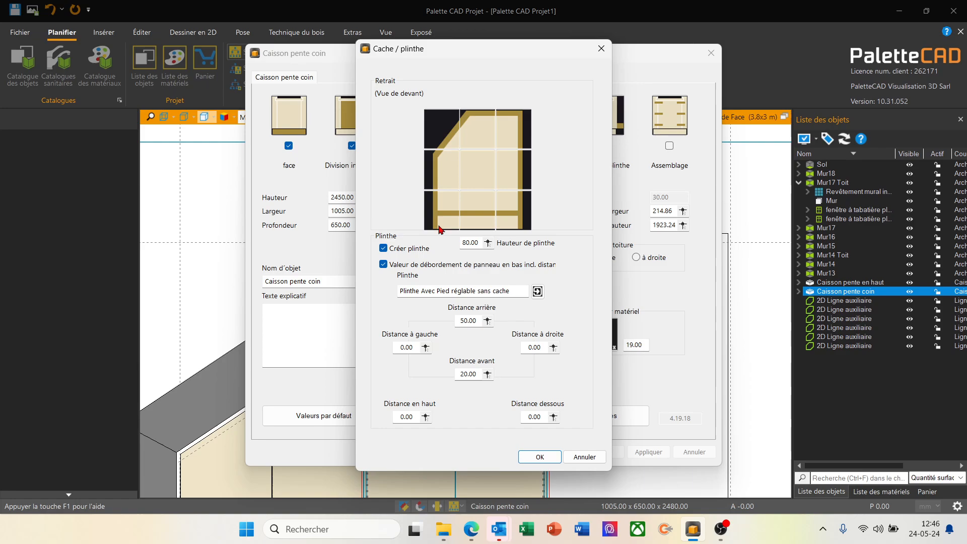
# - Confirm the placed corner-slope cabinet's plinth settings, accept its configuration and clear the selection
pyautogui.click(541, 458)
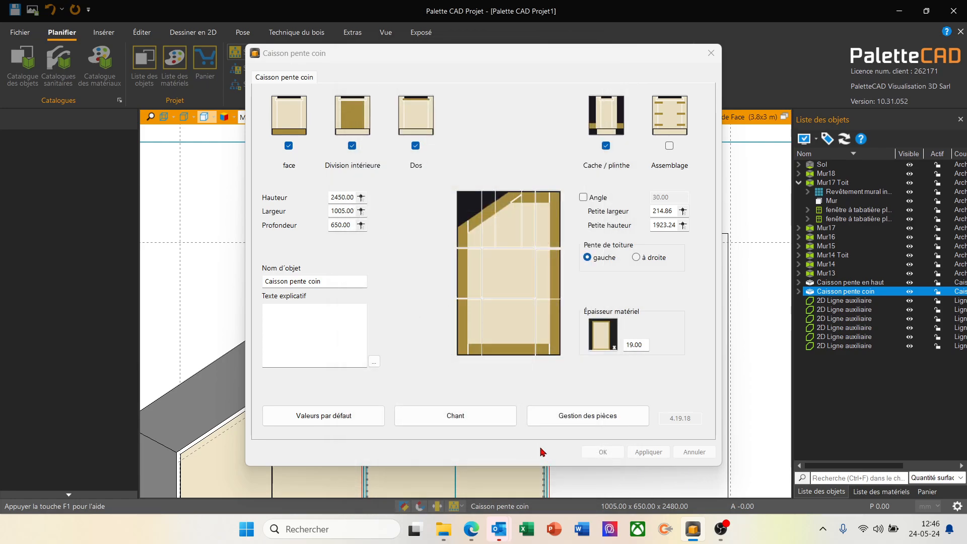
pyautogui.click(595, 453)
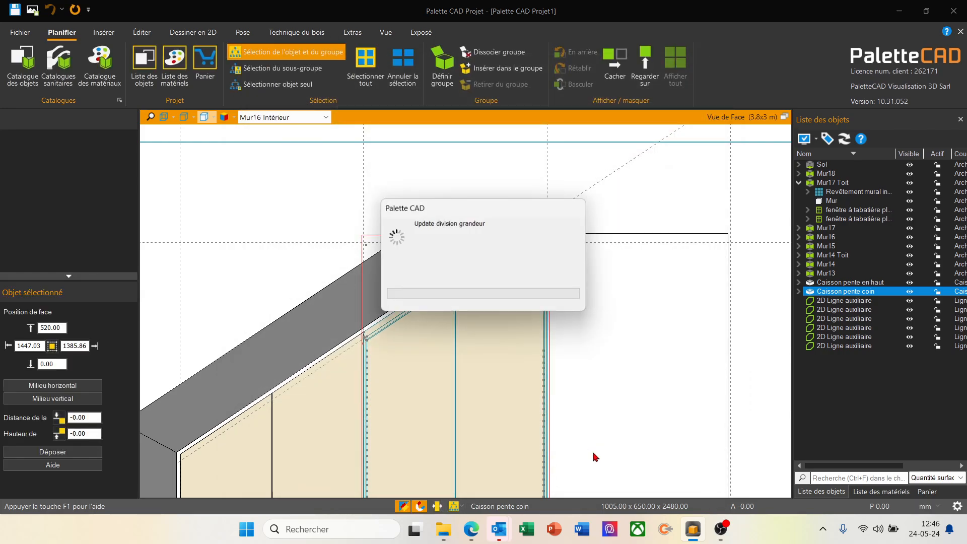
pyautogui.scroll(-3, 517, 314)
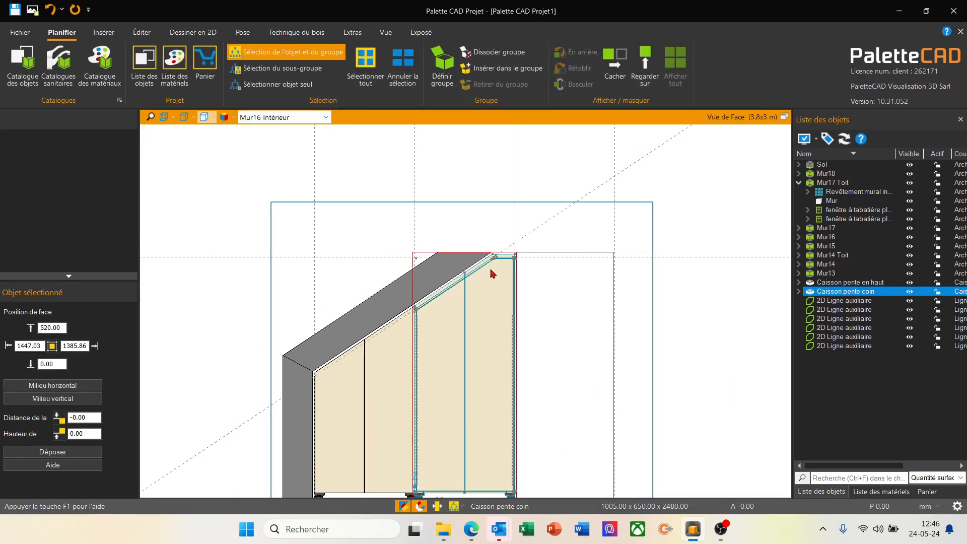
pyautogui.click(645, 426)
pyautogui.scroll(2, 559, 406)
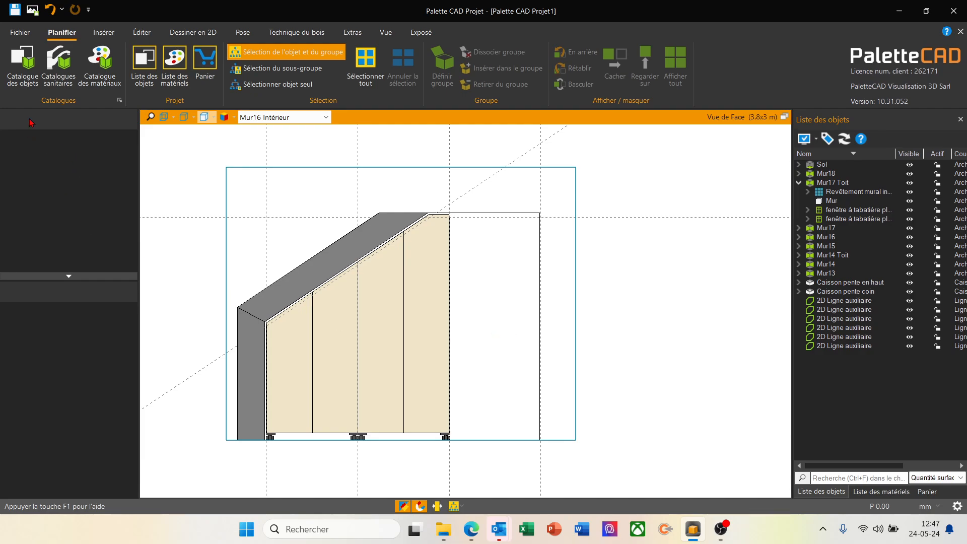
# - Insert the Caisson straight cabinet from the personal furniture folder within _Mes objets in the object catalogue
pyautogui.click(22, 60)
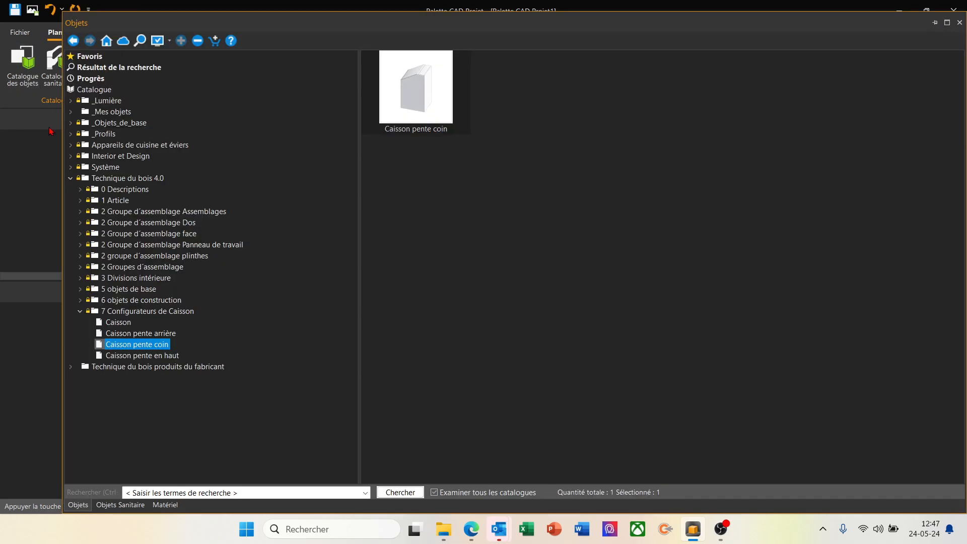
pyautogui.click(113, 111)
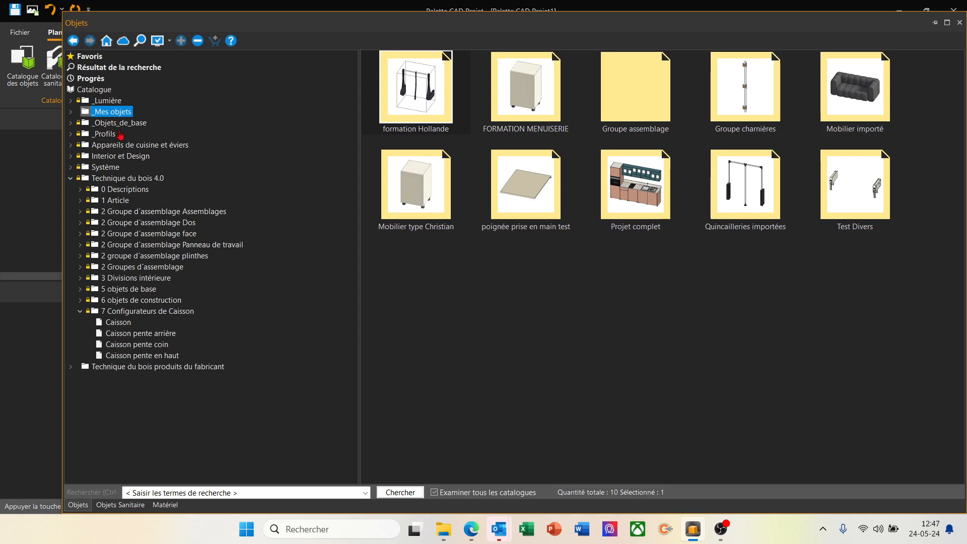
pyautogui.doubleClick(403, 188)
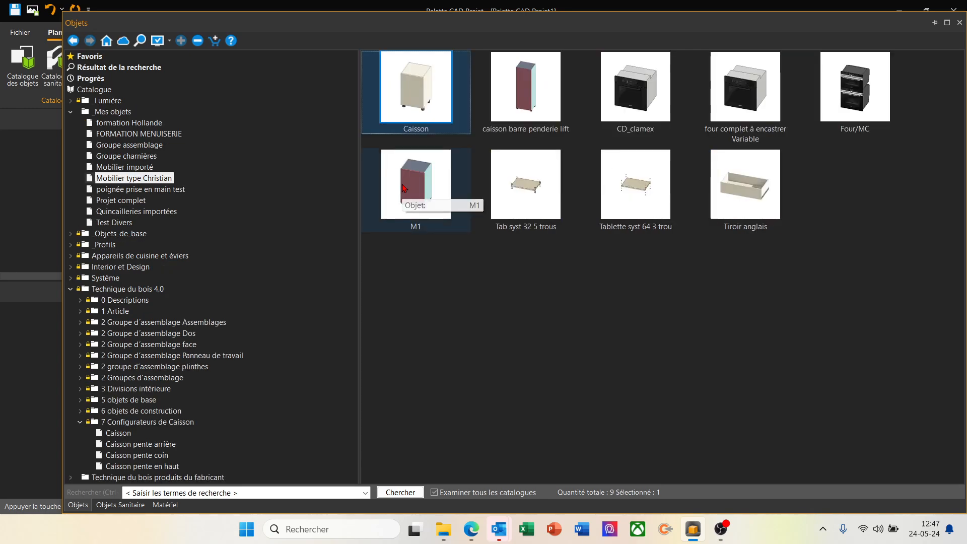
pyautogui.doubleClick(410, 74)
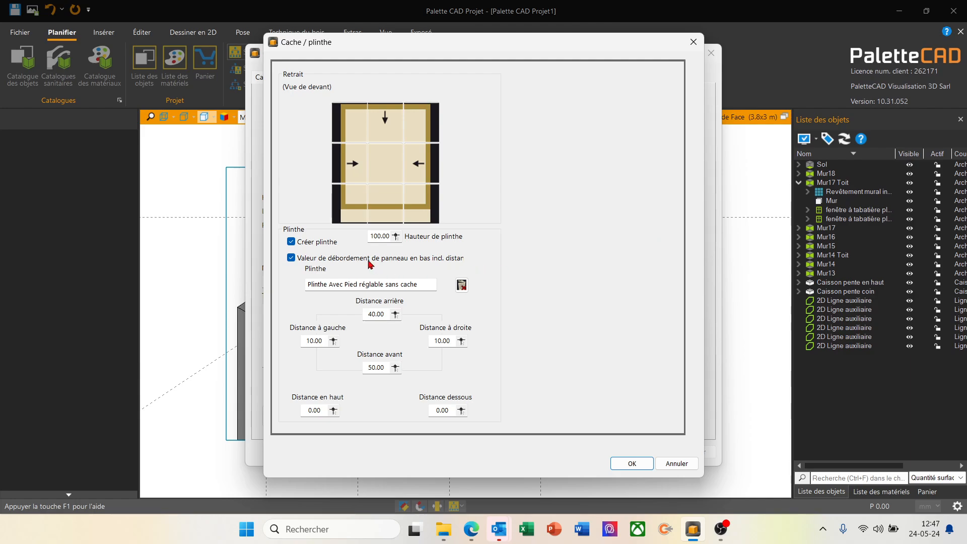
# - Set the straight cabinet's plinth height to 80 mm and its front distance to 20 mm
pyautogui.doubleClick(388, 237)
pyautogui.write('80')
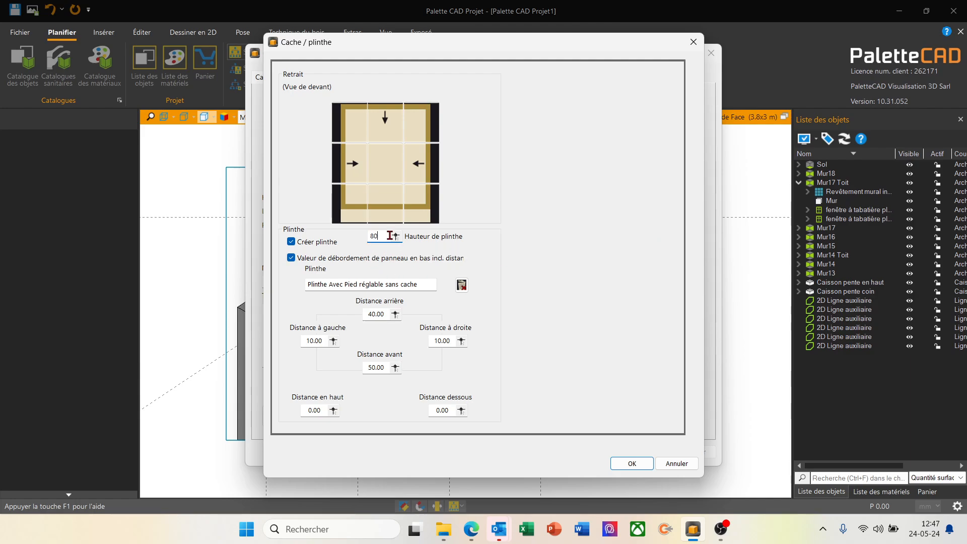
pyautogui.doubleClick(385, 368)
pyautogui.write('20')
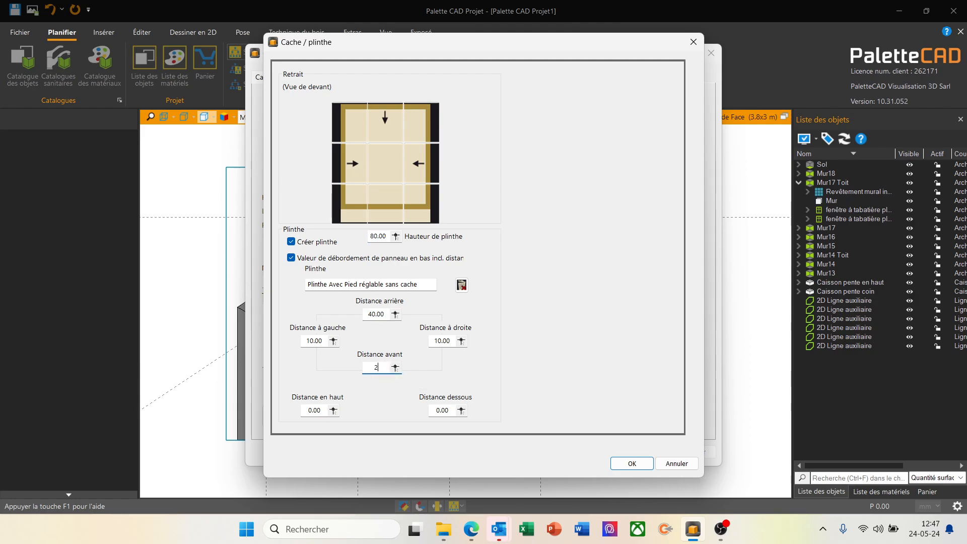
pyautogui.click(649, 465)
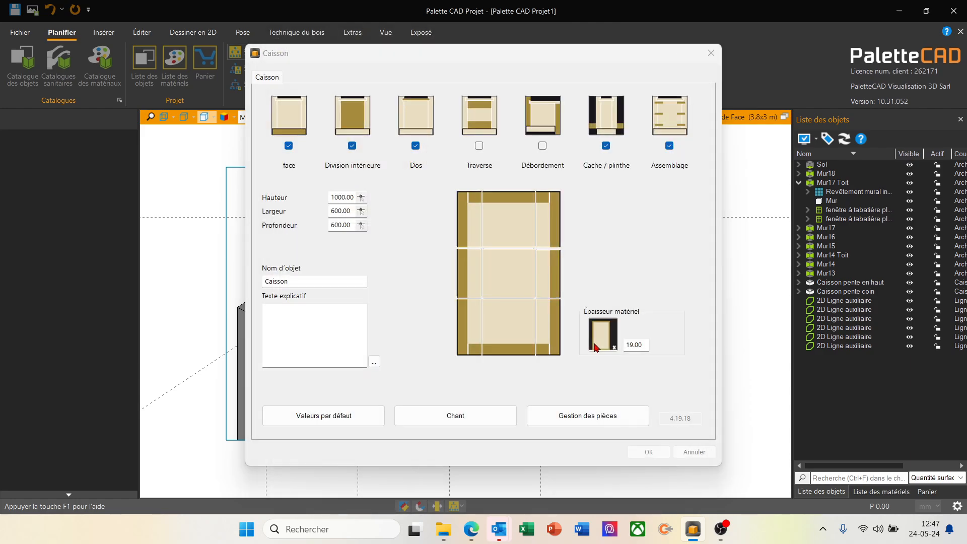
# - Set the cabinet face's bottom gap to 0 mm and its top gap to -30 mm
pyautogui.click(280, 123)
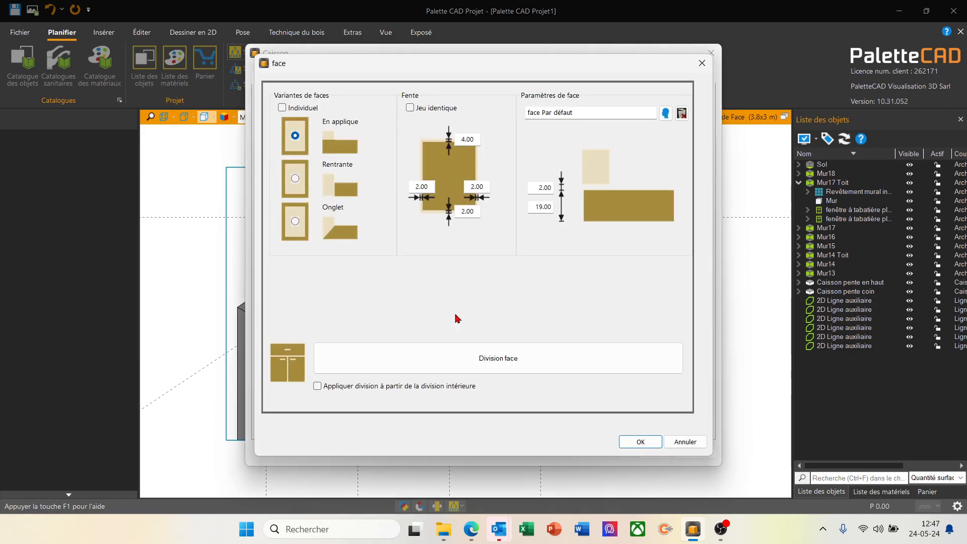
pyautogui.doubleClick(478, 212)
pyautogui.write('0')
pyautogui.doubleClick(471, 140)
pyautogui.write('-')
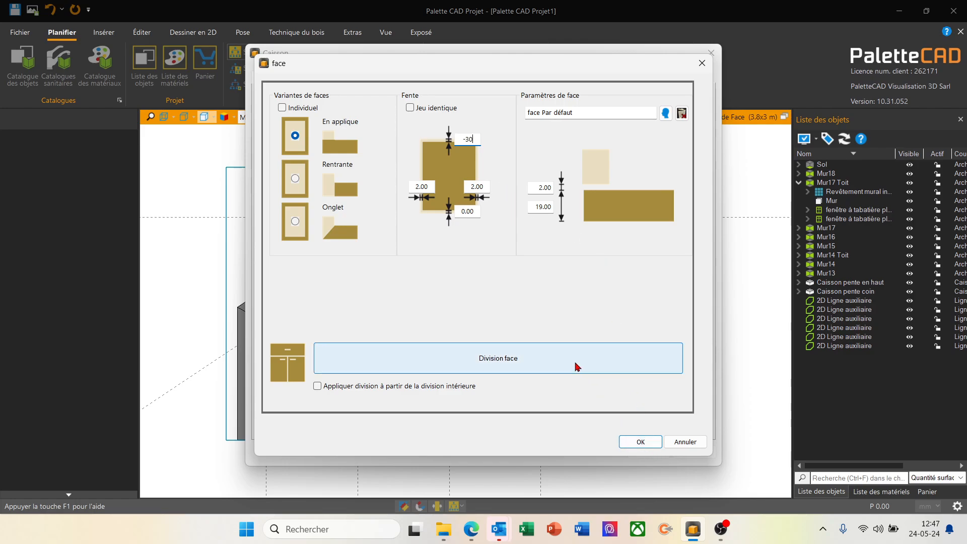
# - Divide the cabinet face vertically into 2 equal doors and accept the face settings
pyautogui.click(504, 370)
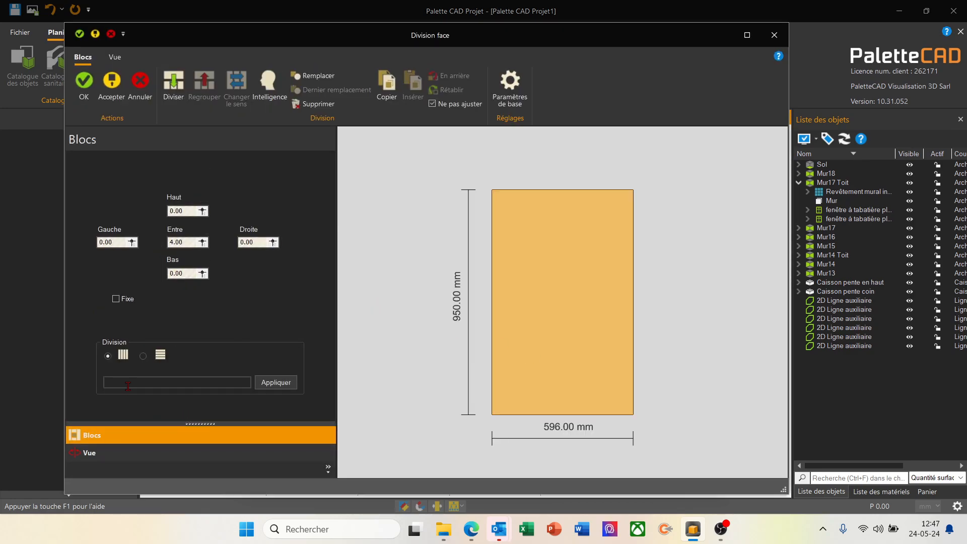
pyautogui.click(130, 383)
pyautogui.write('2')
pyautogui.click(286, 382)
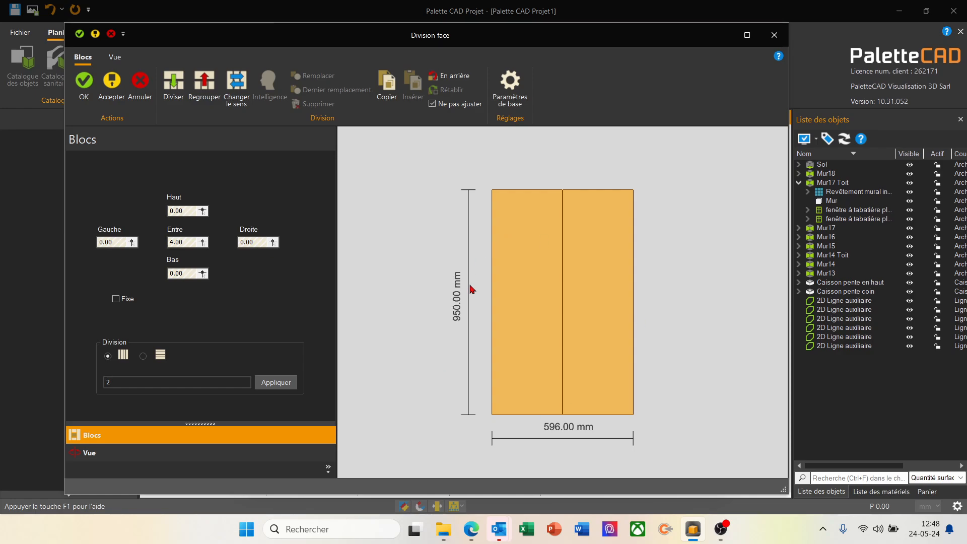
pyautogui.click(84, 83)
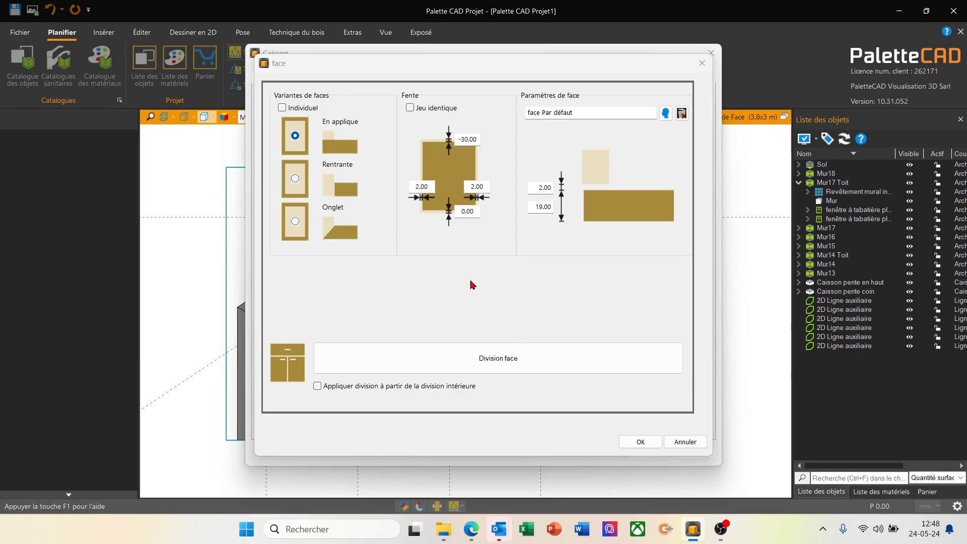
pyautogui.click(648, 444)
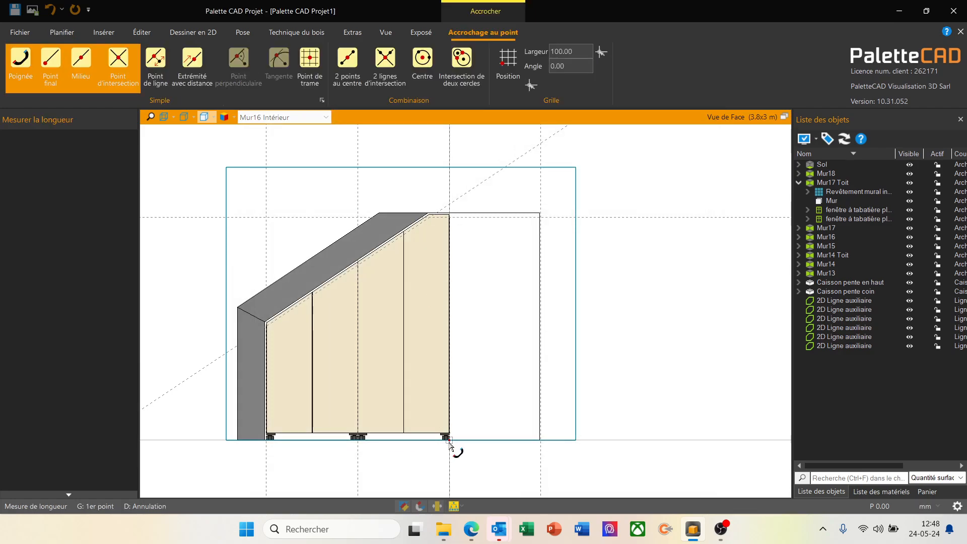
# - Measure the remaining width along the floor from the second cabinet's edge to the outermost vertical guide line
pyautogui.click(448, 446)
pyautogui.scroll(3, 540, 448)
pyautogui.scroll(2, 540, 449)
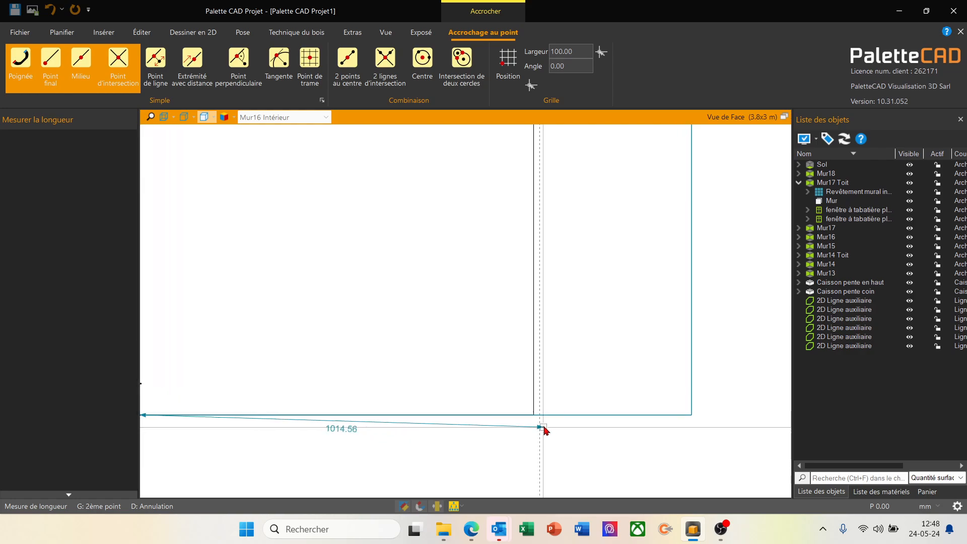
pyautogui.click(540, 415)
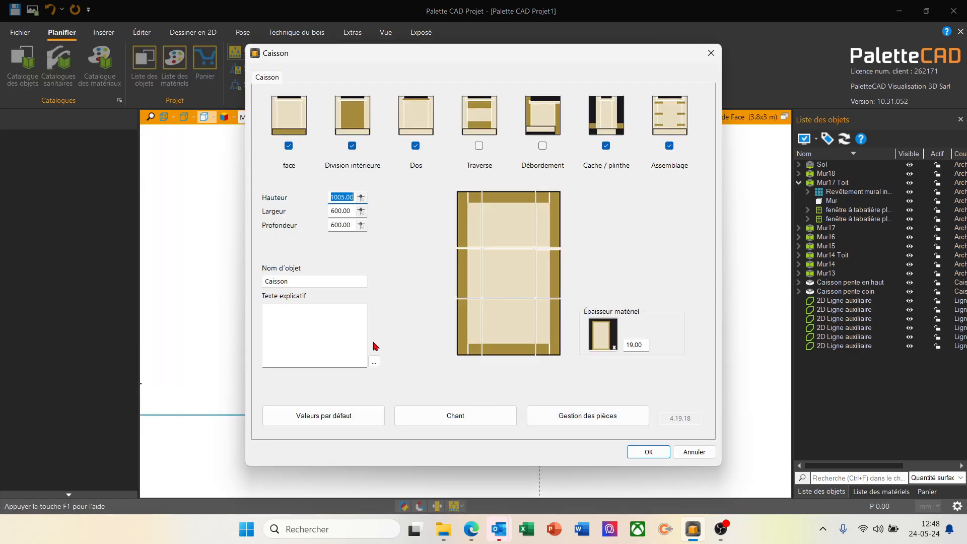
# - Set the cabinet's height to 2450 mm by measuring from the floor to the horizontal guide line, then accept the configuration
pyautogui.click(361, 197)
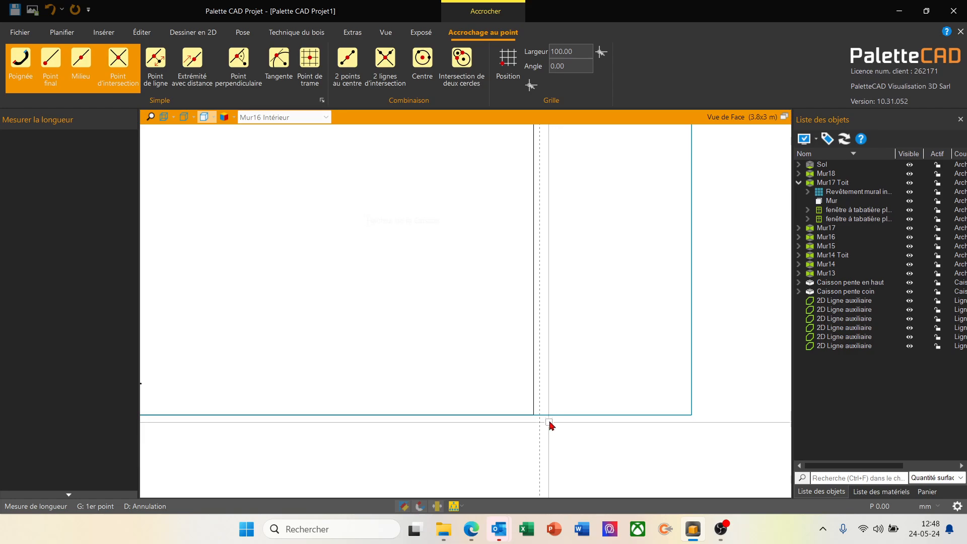
pyautogui.click(540, 416)
pyautogui.scroll(-3, 524, 459)
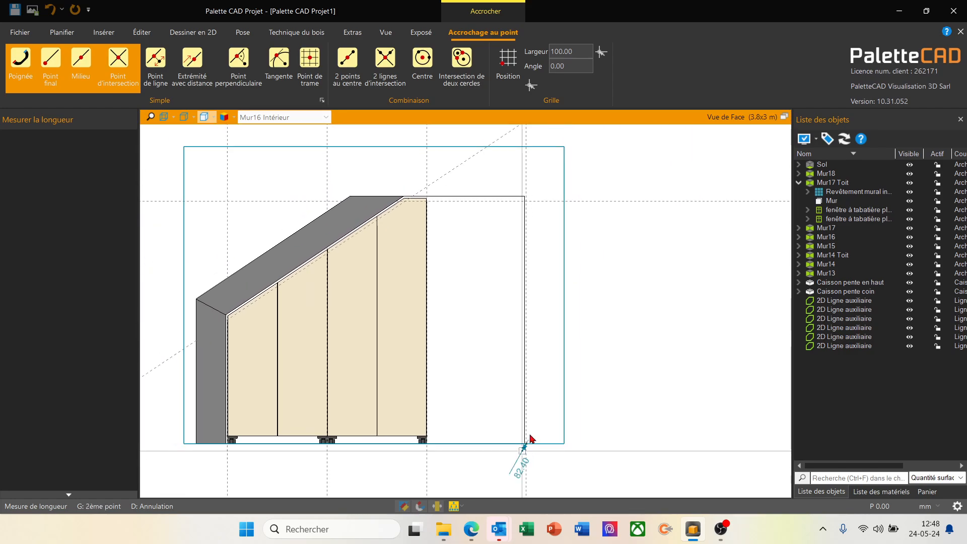
pyautogui.scroll(5, 536, 174)
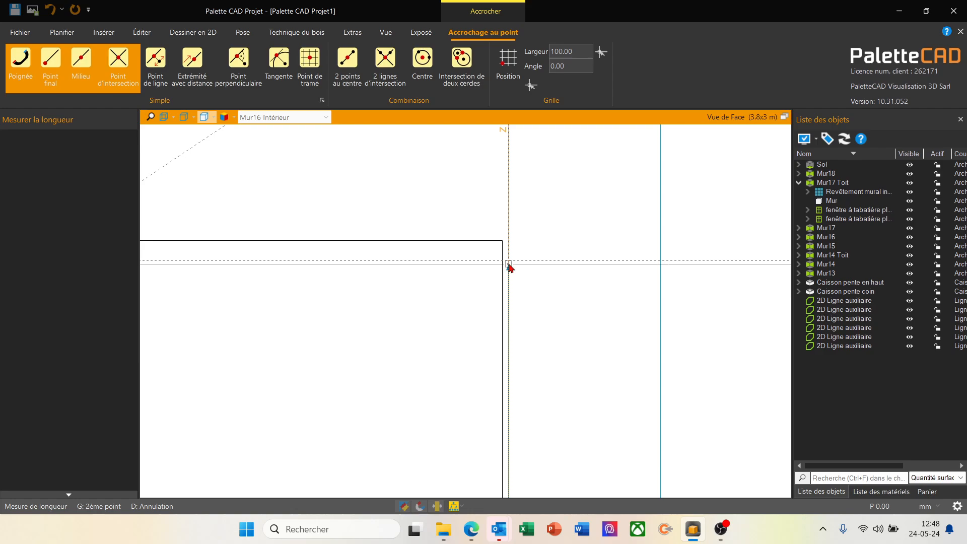
pyautogui.click(509, 262)
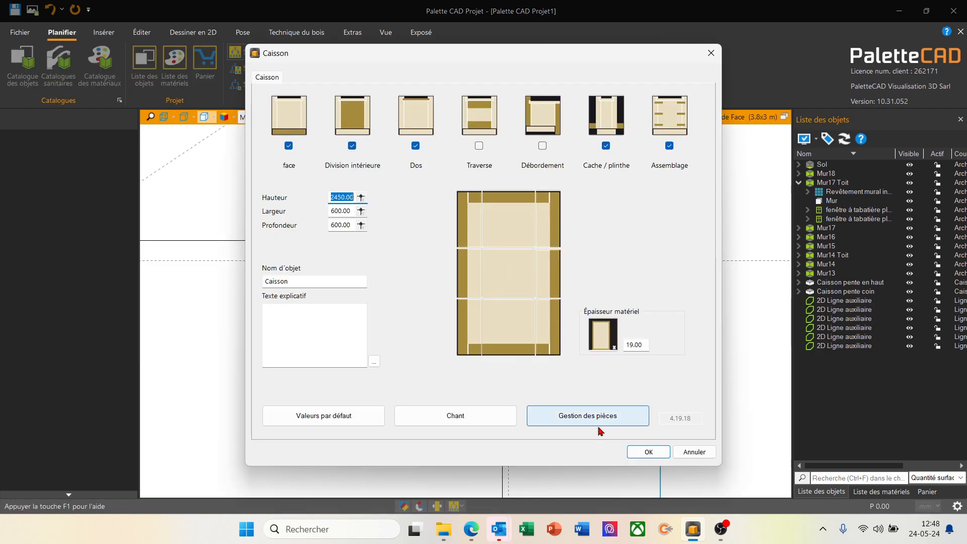
pyautogui.press('Return')
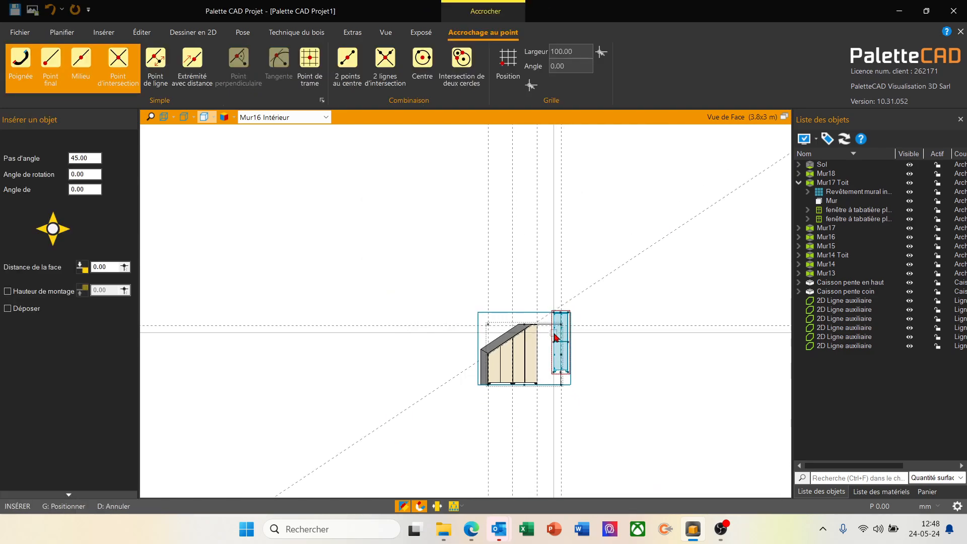
# - Place the straight cabinet on the floor at the vertical guide line, directly against the second sloped cabinet
pyautogui.scroll(8, 548, 364)
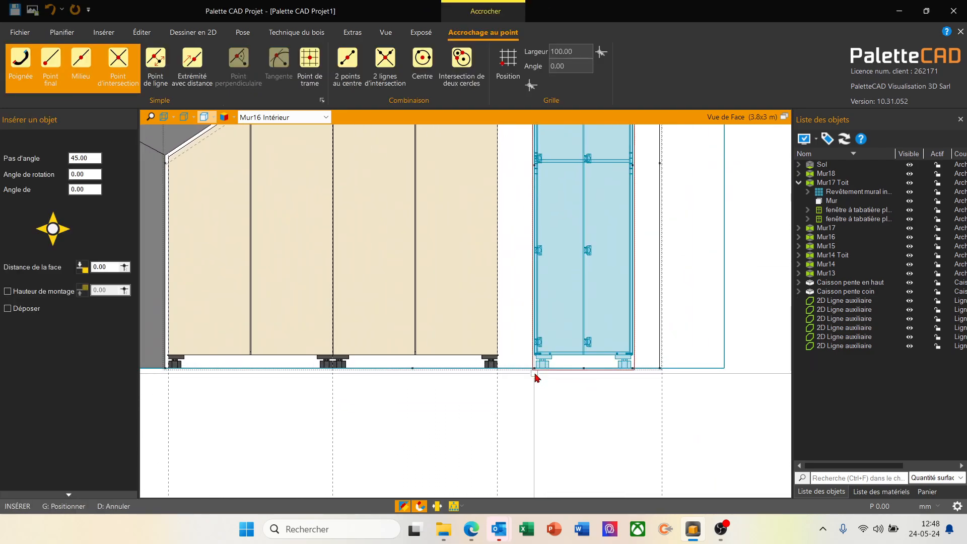
pyautogui.scroll(5, 534, 377)
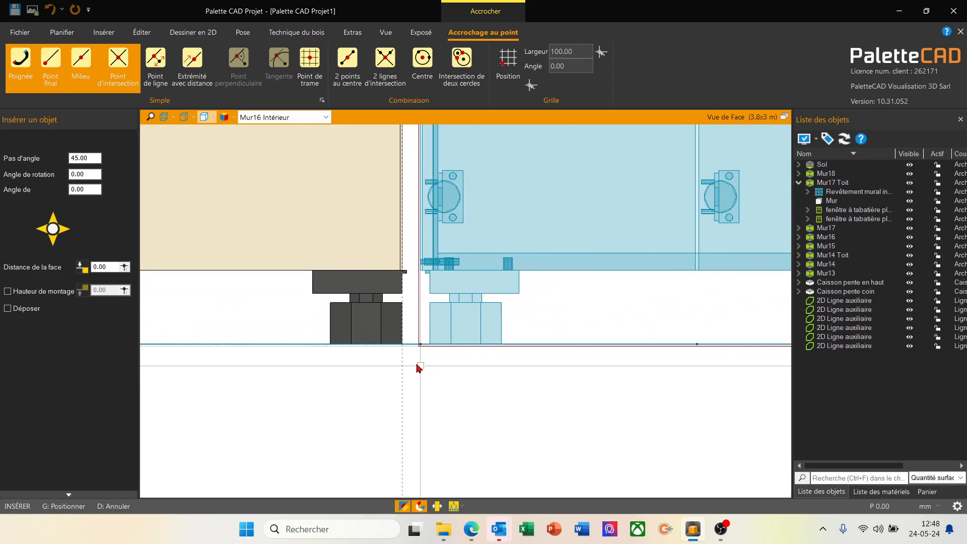
pyautogui.click(403, 347)
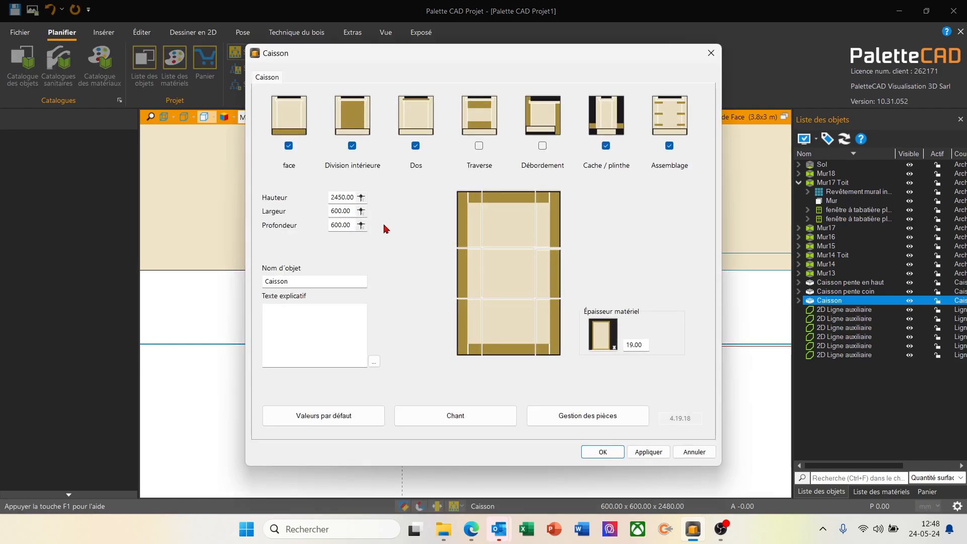
# - Set the placed straight cabinet's width to 1005 mm and clear the selection
pyautogui.doubleClick(353, 211)
pyautogui.write('1005')
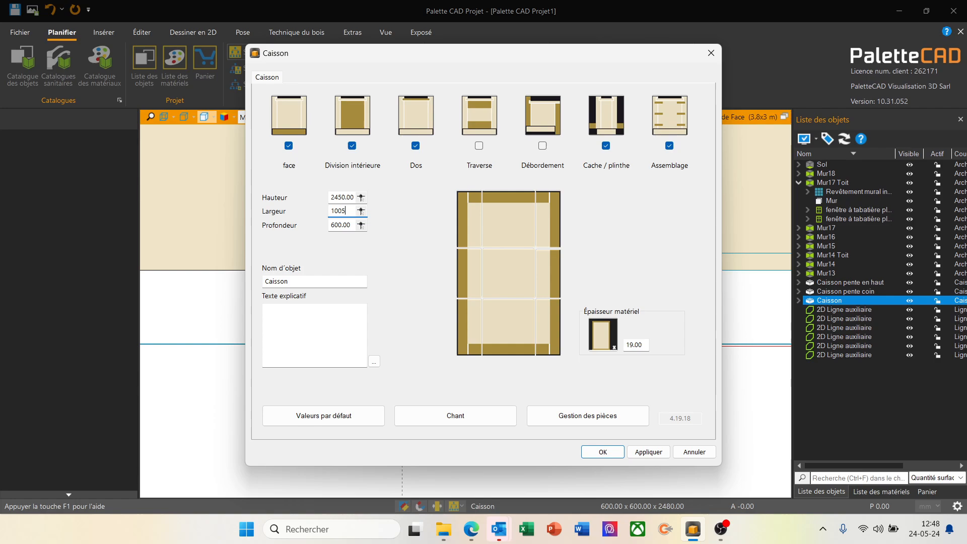
pyautogui.click(616, 453)
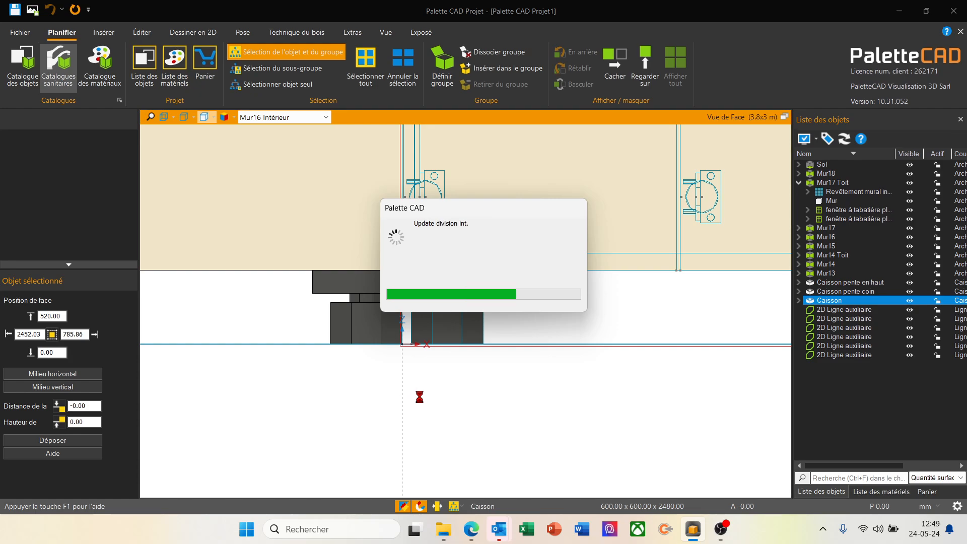
pyautogui.scroll(-7, 297, 385)
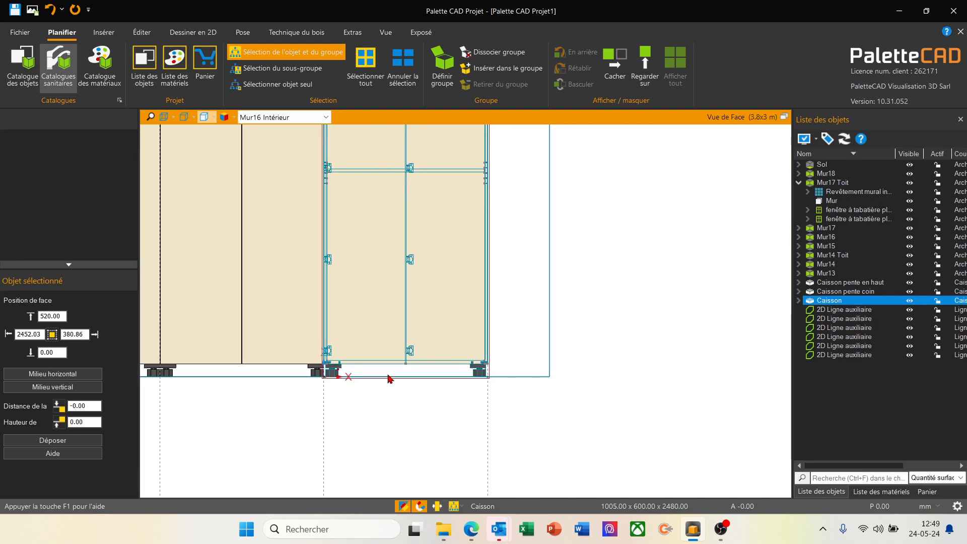
pyautogui.click(548, 409)
pyautogui.scroll(-6, 543, 412)
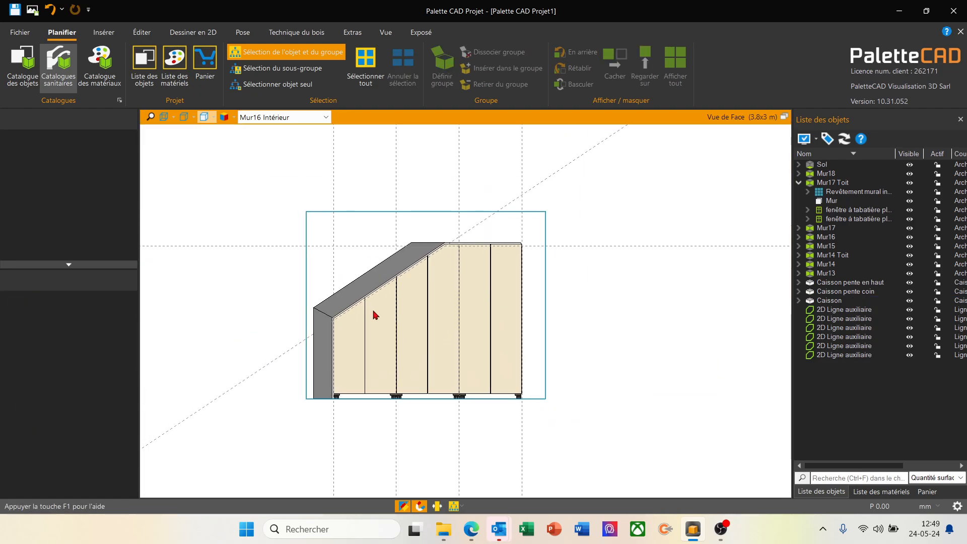
# - Show the room in the enlarged axonometric view and examine how the three cabinets' fronts line up in depth
pyautogui.doubleClick(599, 121)
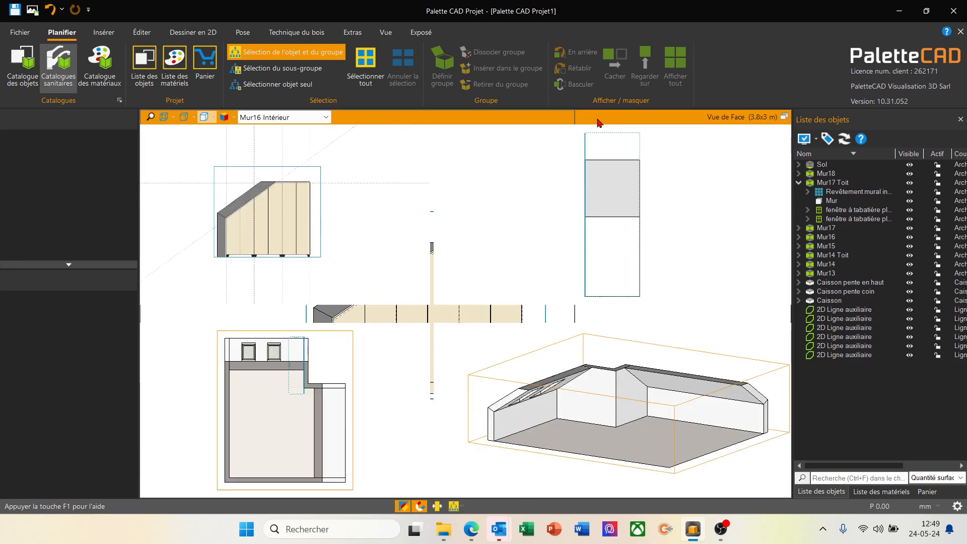
pyautogui.doubleClick(656, 318)
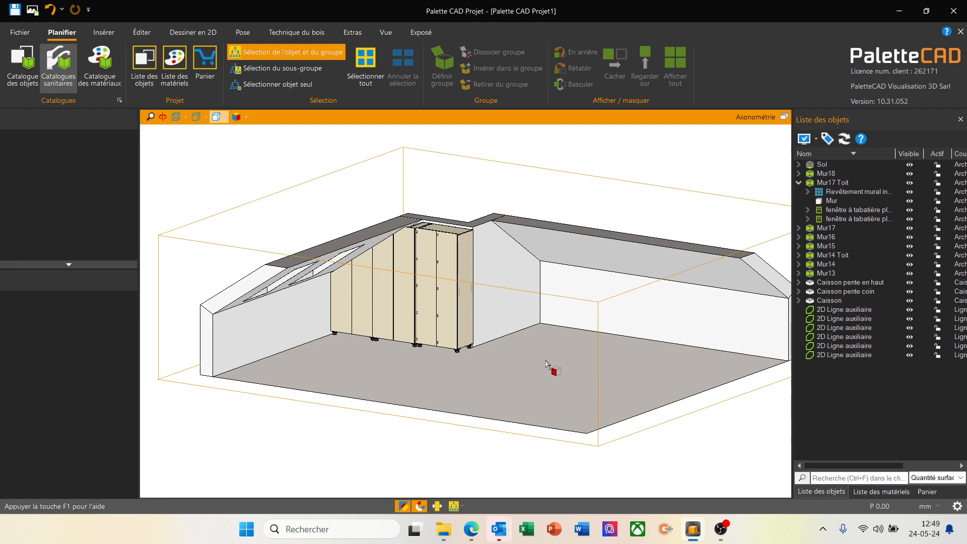
pyautogui.moveTo(547, 361); pyautogui.dragTo(487, 350, button='middle')
pyautogui.scroll(5, 475, 277)
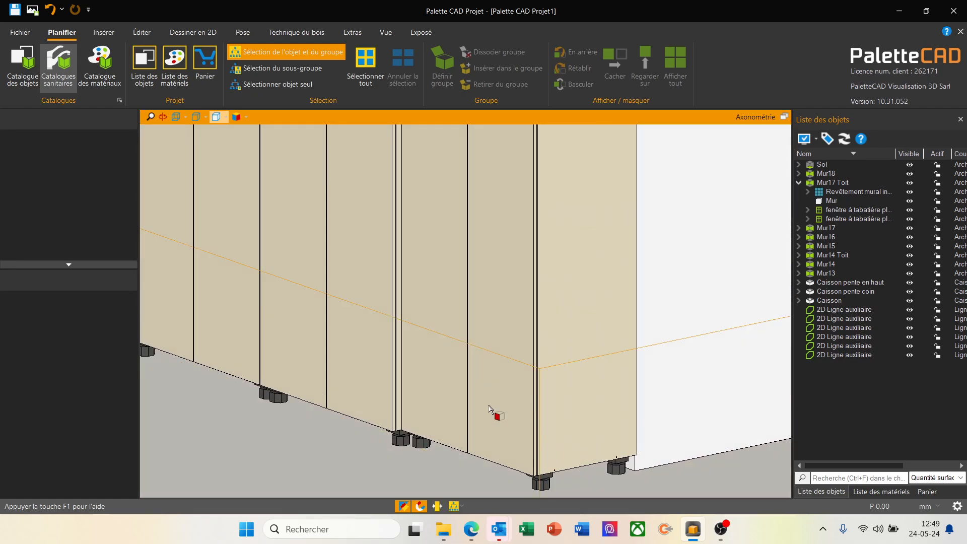
pyautogui.scroll(-1, 492, 406)
pyautogui.moveTo(472, 456)
pyautogui.mouseDown(button='middle')
pyautogui.moveTo(445, 468)
pyautogui.moveTo(464, 473)
pyautogui.mouseUp(button='middle')
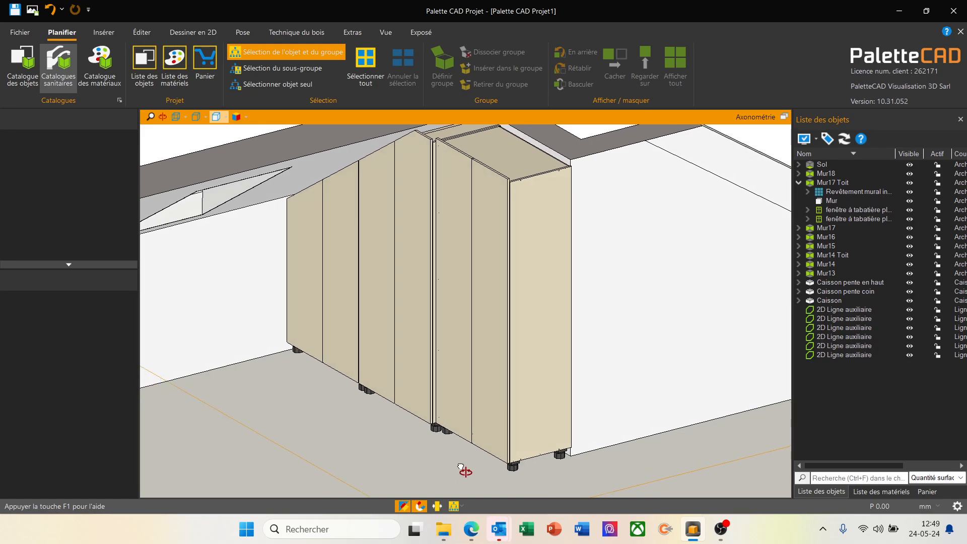
# - Set the straight cabinet's depth to 650 mm and clear the selection
pyautogui.click(537, 276)
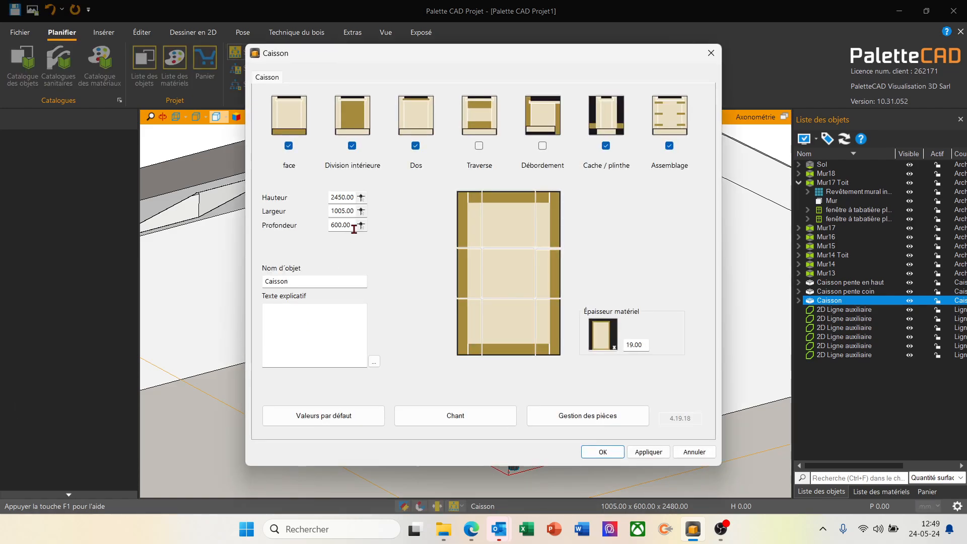
pyautogui.doubleClick(354, 226)
pyautogui.write('650')
pyautogui.press('Return')
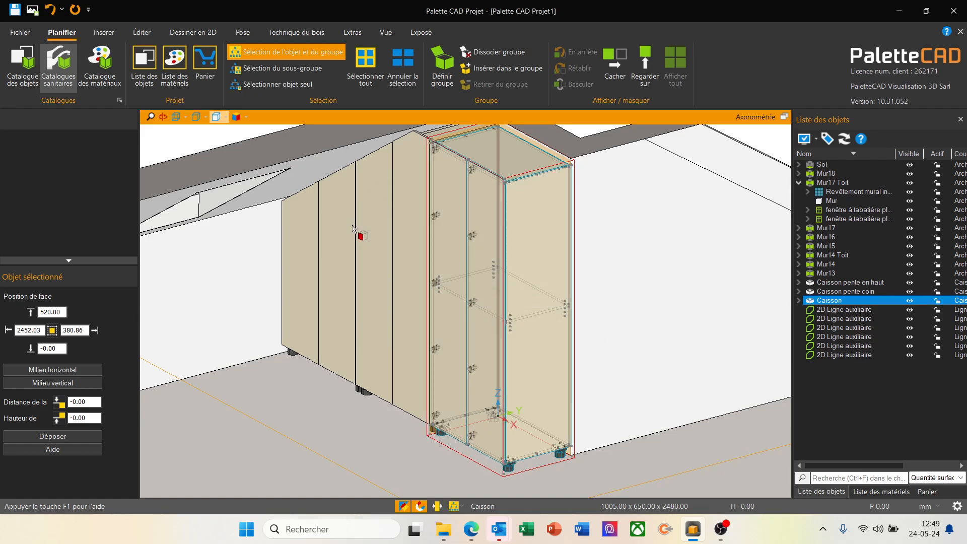
pyautogui.click(175, 135)
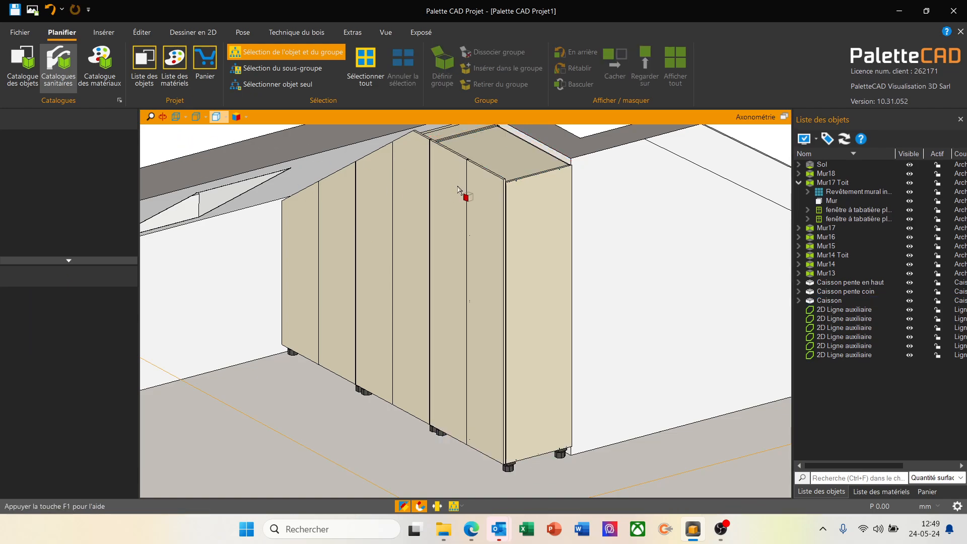
pyautogui.scroll(-3, 493, 237)
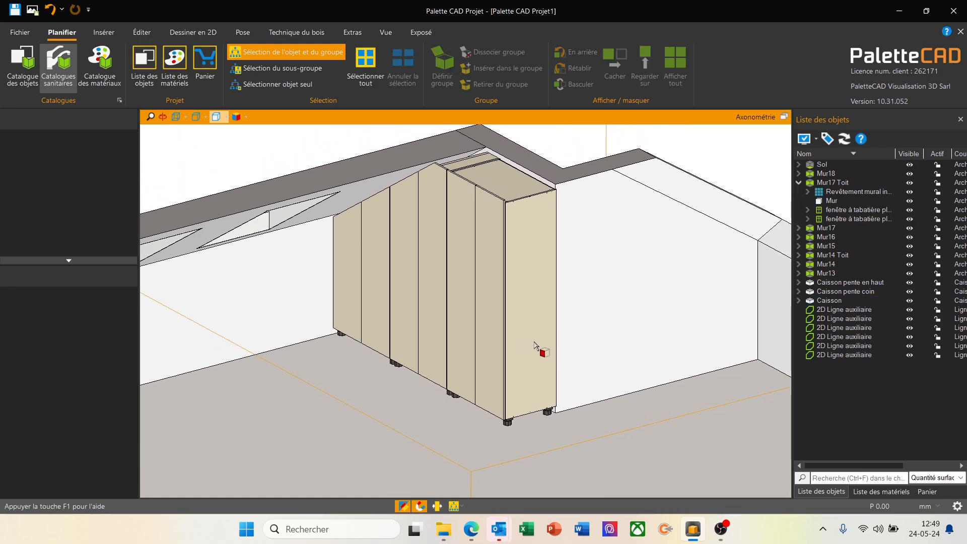
# - Start a new smart wood panel and set its panel type to "cache vertical"
pyautogui.scroll(-1, 597, 370)
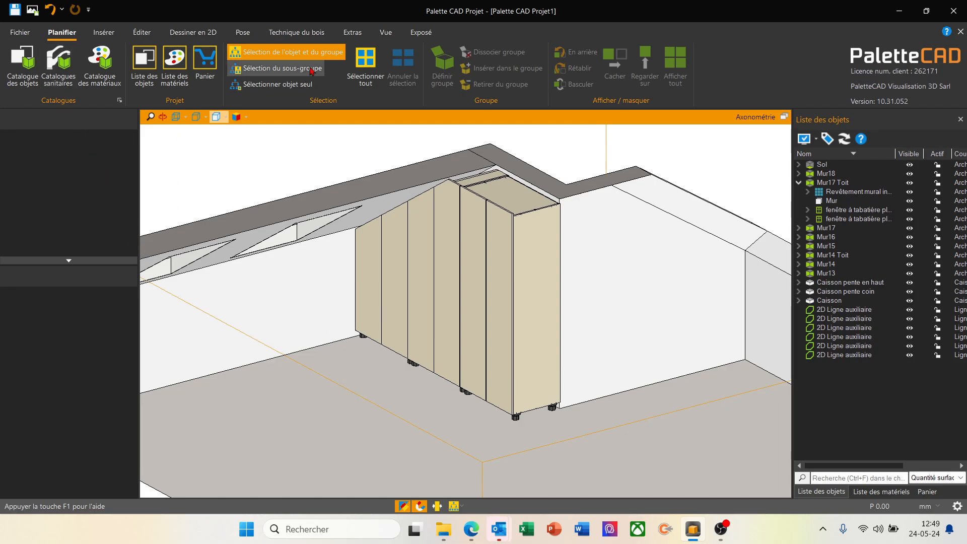
pyautogui.click(296, 32)
pyautogui.click(23, 73)
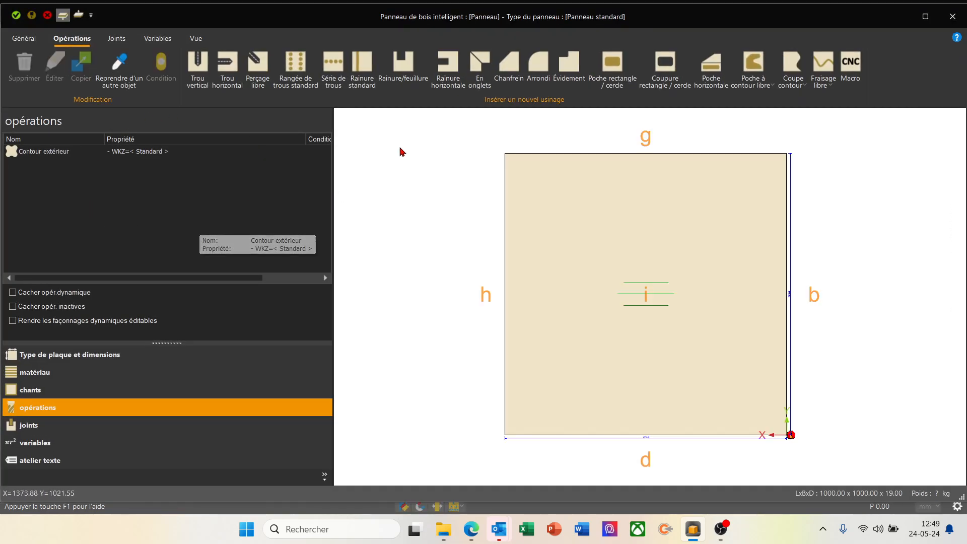
pyautogui.click(94, 360)
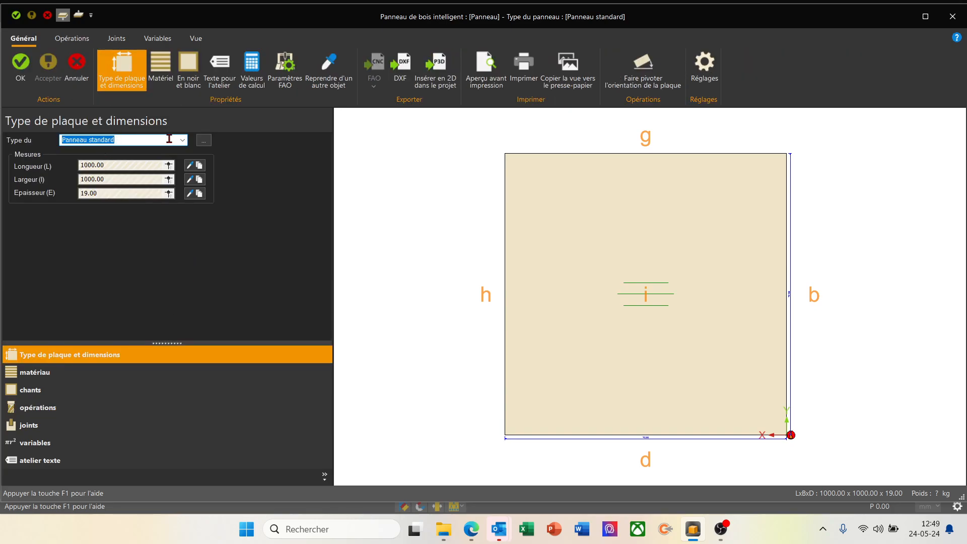
pyautogui.click(182, 141)
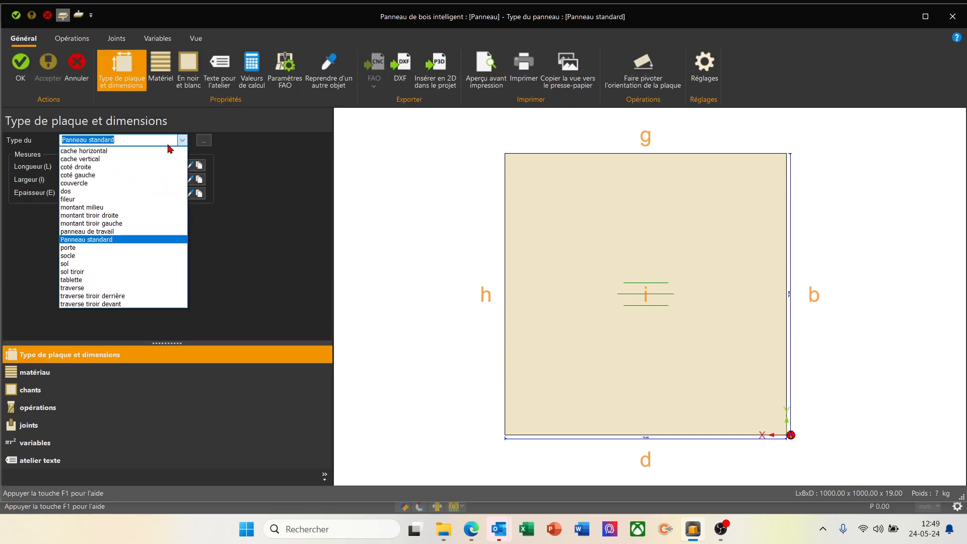
pyautogui.click(116, 159)
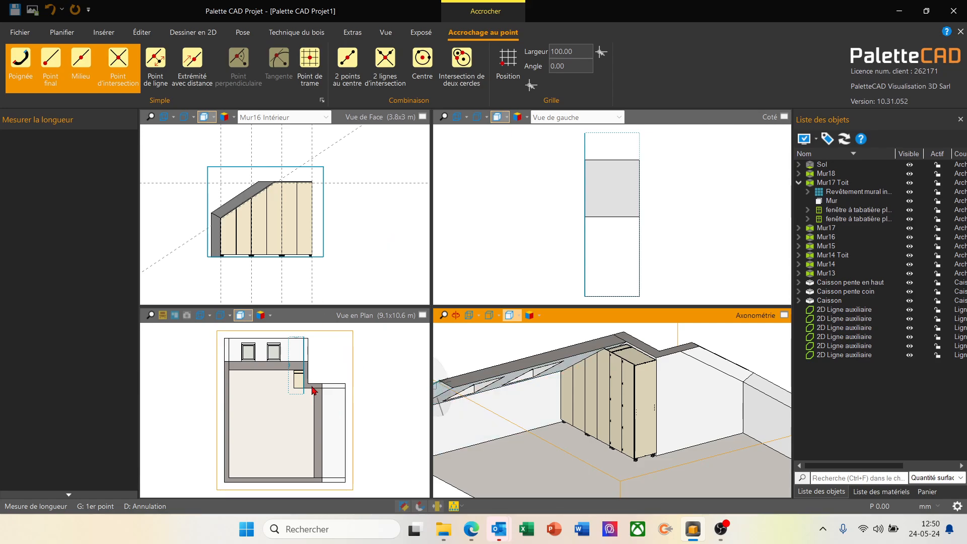
# - Set the panel's length to 2500 mm by measuring in the enlarged front view from the straight cabinet's outer floor corner to the ceiling line above
pyautogui.doubleClick(340, 120)
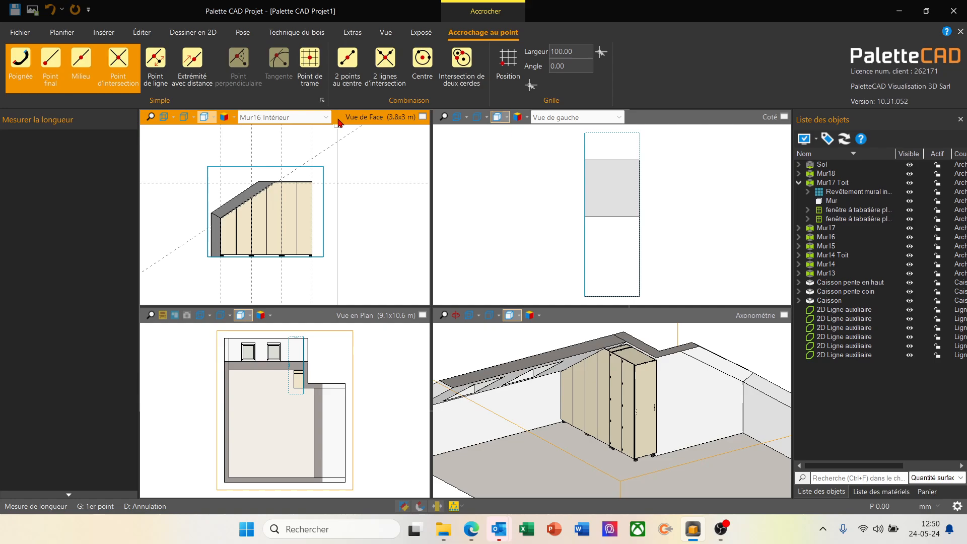
pyautogui.scroll(4, 522, 406)
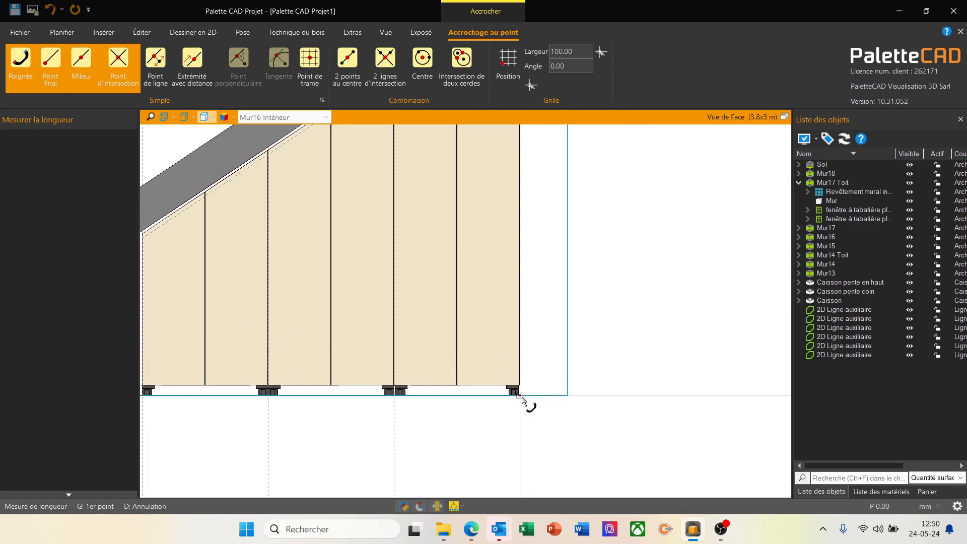
pyautogui.click(524, 406)
pyautogui.scroll(-4, 499, 428)
pyautogui.scroll(2, 479, 428)
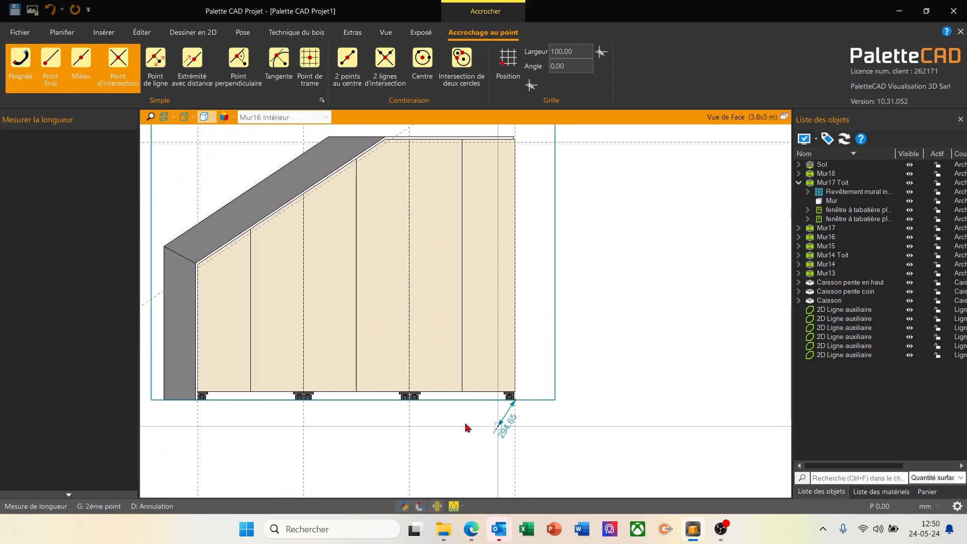
pyautogui.scroll(-3, 433, 426)
pyautogui.scroll(3, 491, 240)
pyautogui.scroll(5, 491, 238)
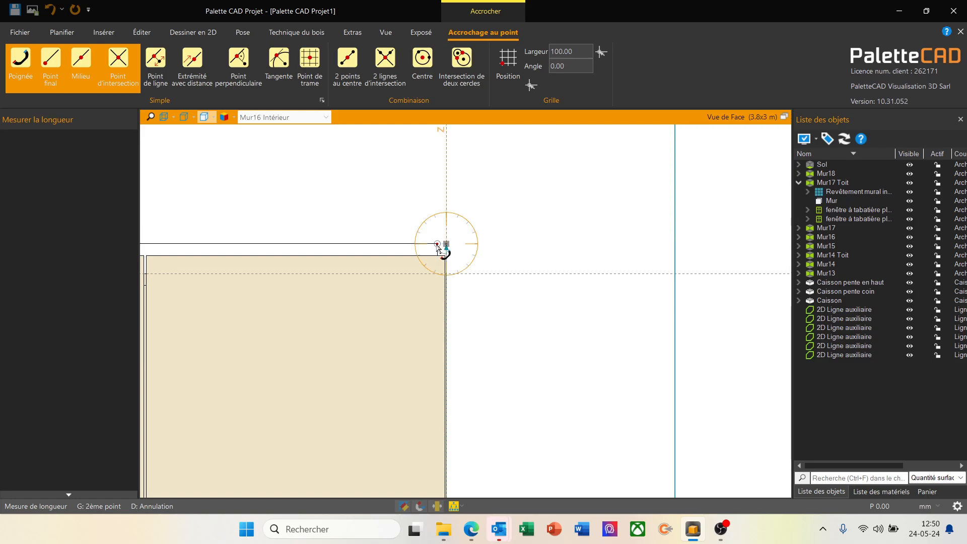
pyautogui.click(437, 245)
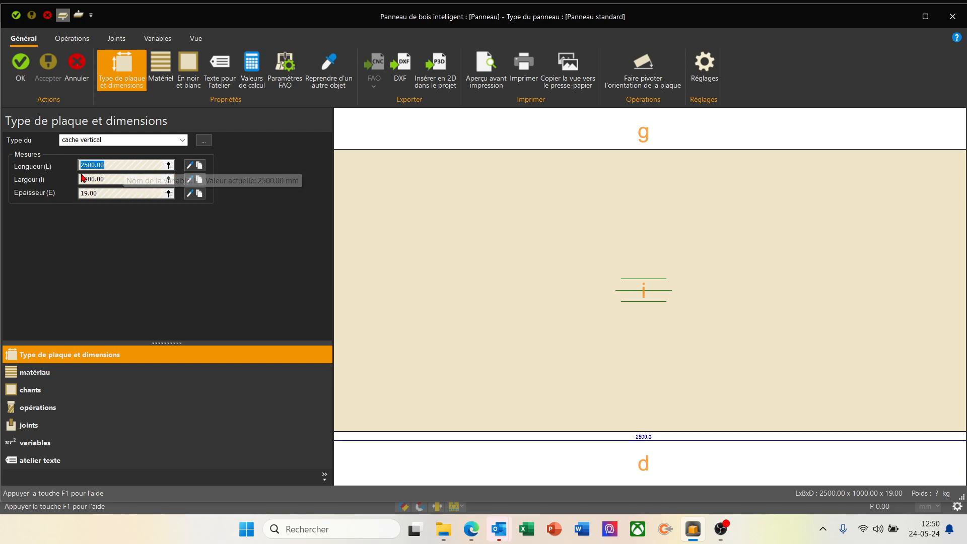
# - Begin taking the panel's width from the drawing, restoring the four-view layout and showing the plan view in wireframe
pyautogui.click(189, 179)
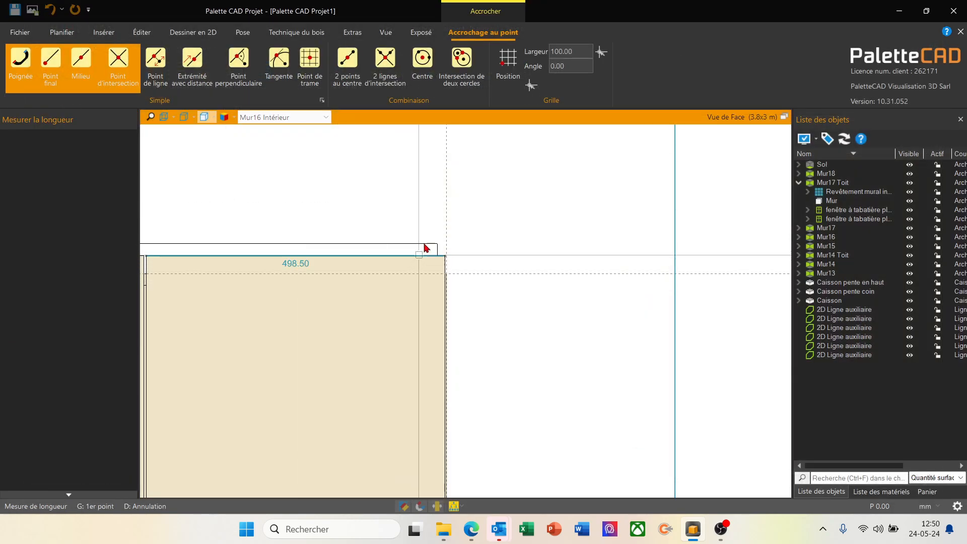
pyautogui.doubleClick(503, 118)
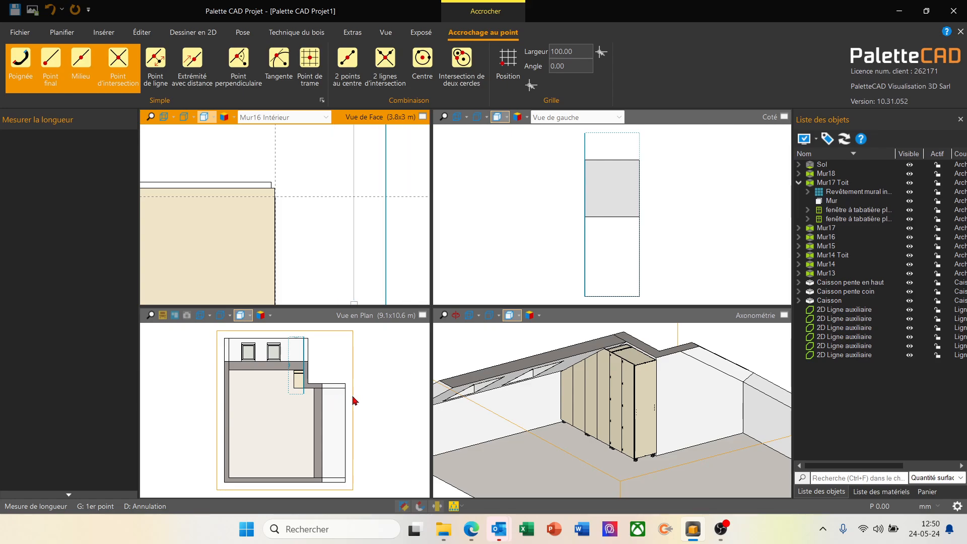
pyautogui.click(199, 318)
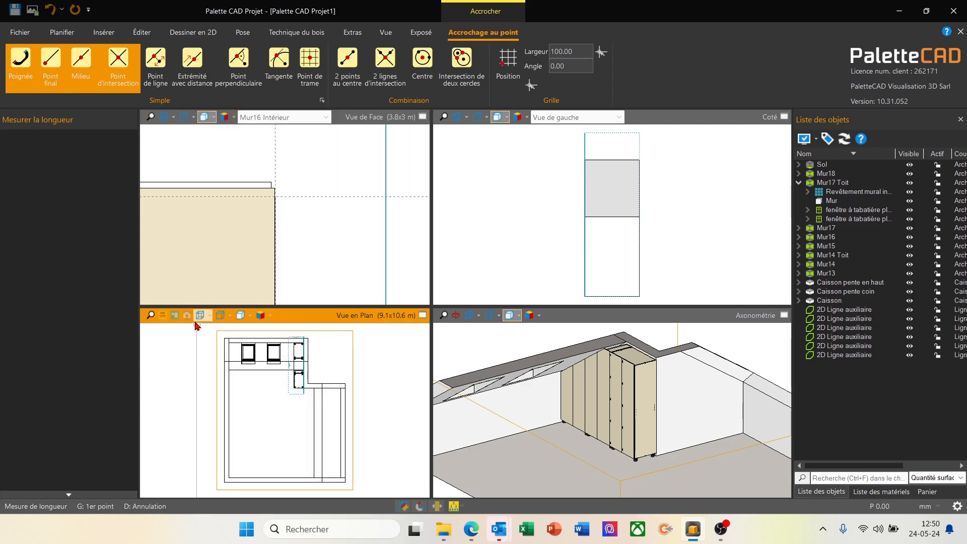
# - Set the cache vertical panel's width to 3150 mm by measuring in plan from the wall corner to the cabinet's front corner, and accept the panel
pyautogui.doubleClick(322, 317)
pyautogui.scroll(5, 613, 302)
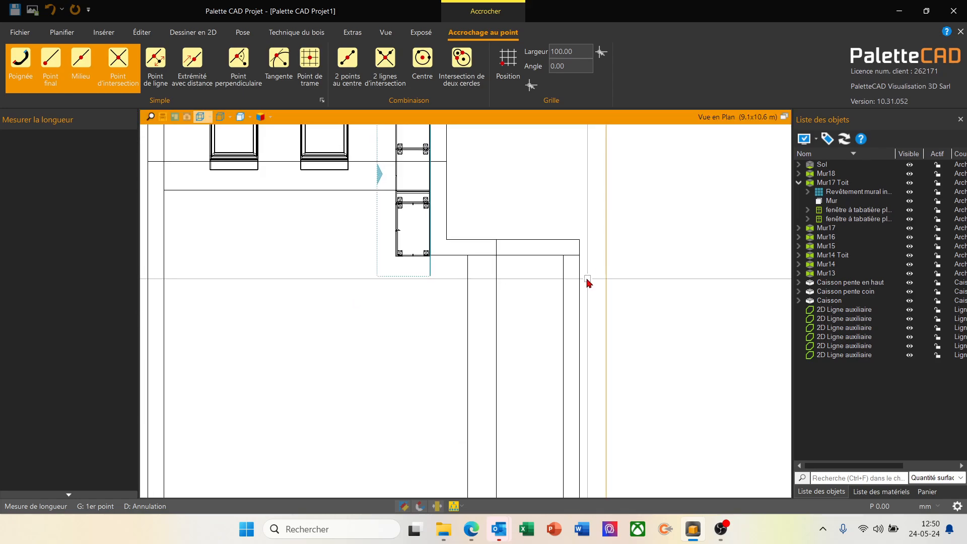
pyautogui.click(561, 245)
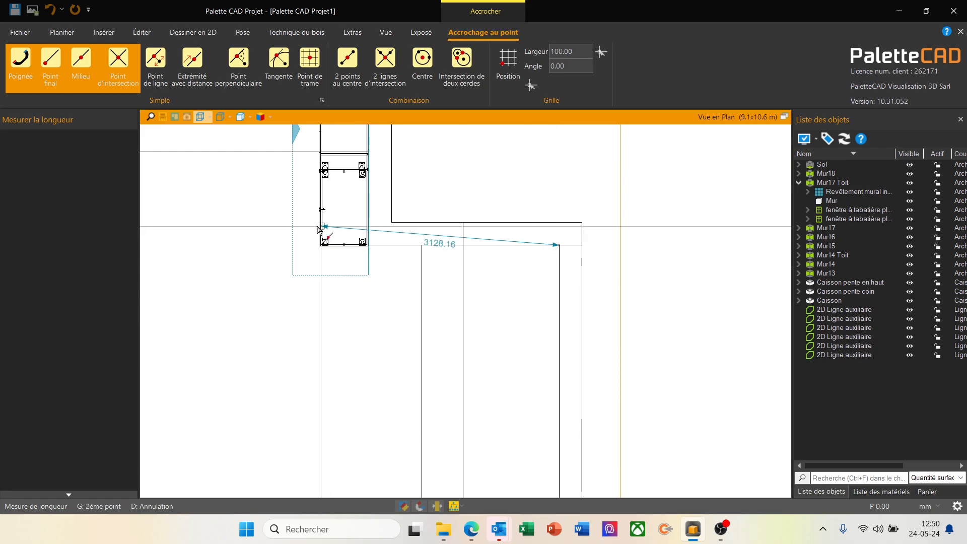
pyautogui.scroll(3, 324, 244)
pyautogui.scroll(5, 337, 252)
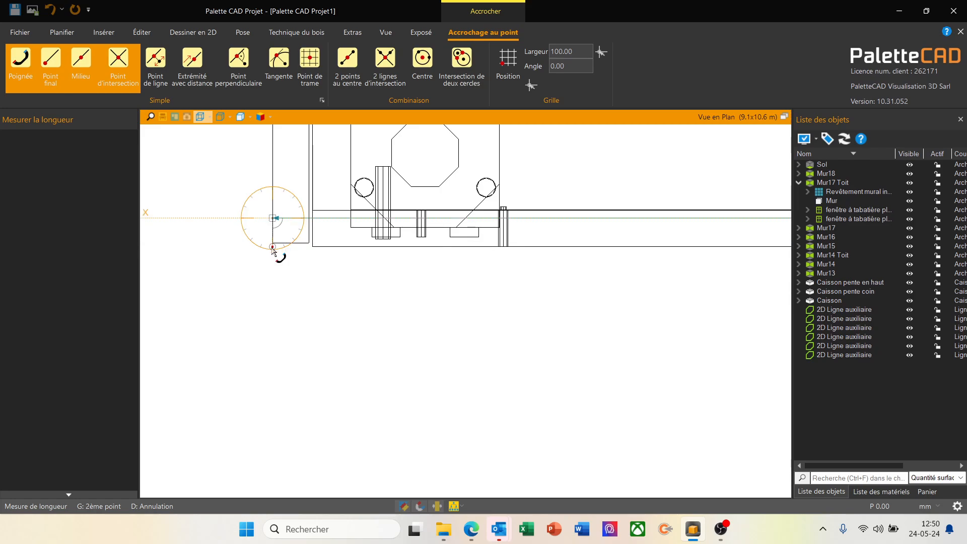
pyautogui.click(272, 248)
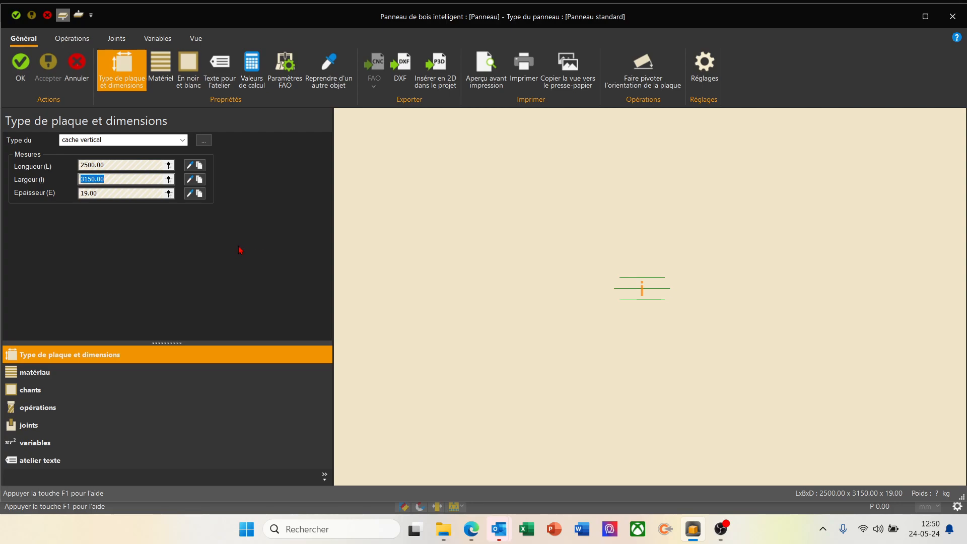
pyautogui.click(20, 63)
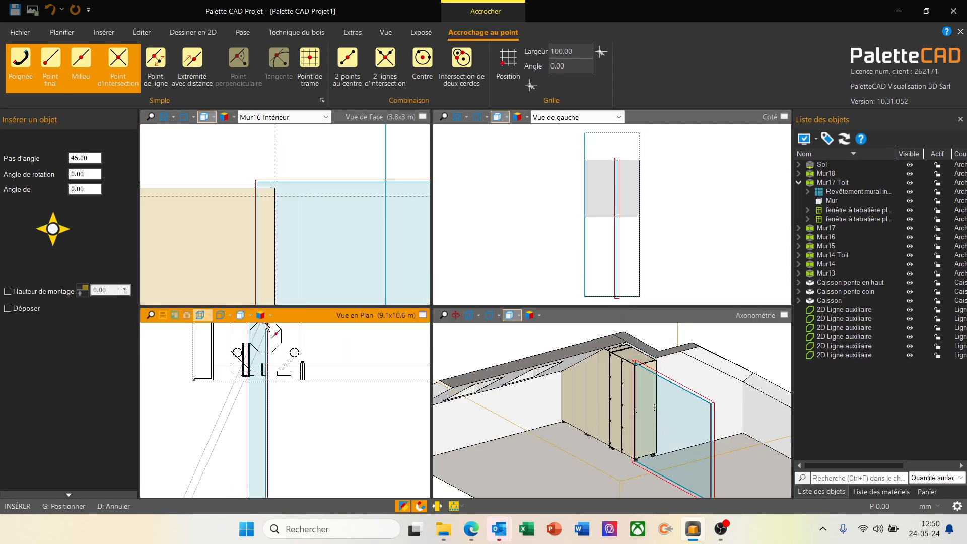
# - Rotate the cover panel 90° and insert it in plan against the cabinet's end side at its rear corner
pyautogui.doubleClick(290, 318)
pyautogui.scroll(-5, 324, 353)
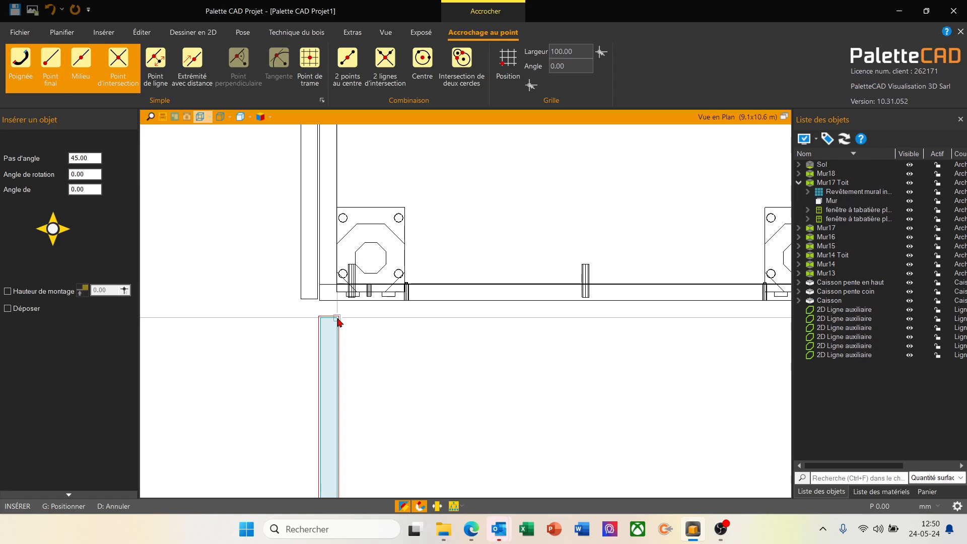
pyautogui.press('Right')
pyautogui.press('Right')
pyautogui.scroll(3, 321, 314)
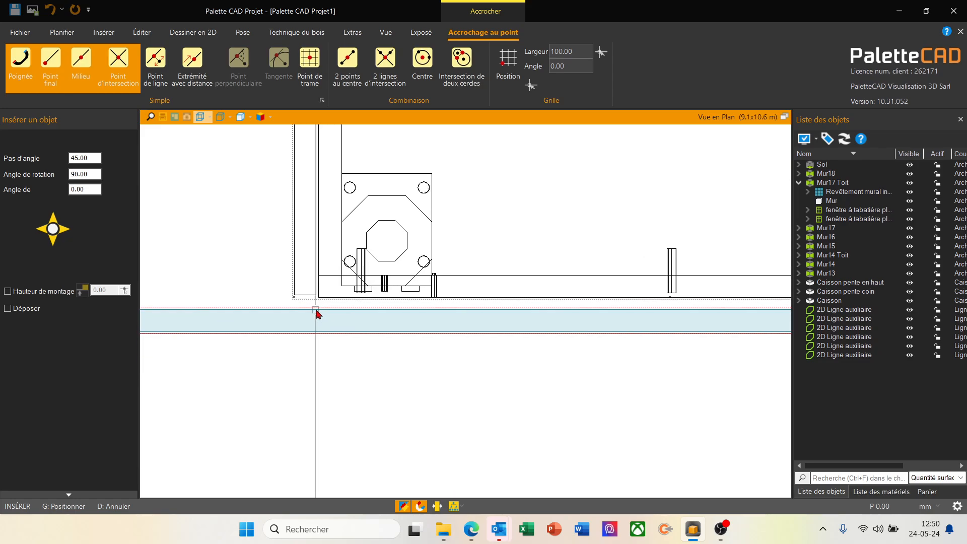
pyautogui.scroll(-4, 317, 313)
pyautogui.scroll(-5, 393, 347)
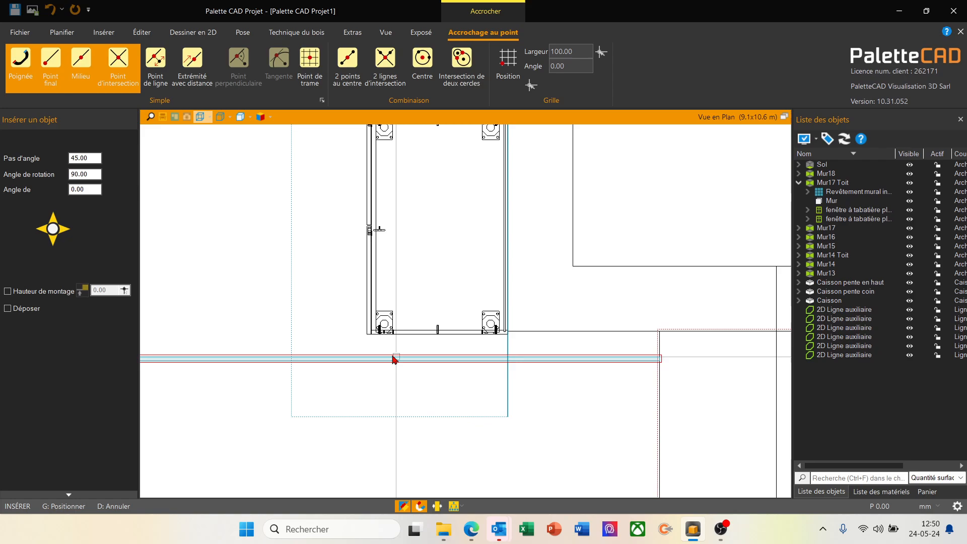
pyautogui.scroll(-6, 513, 350)
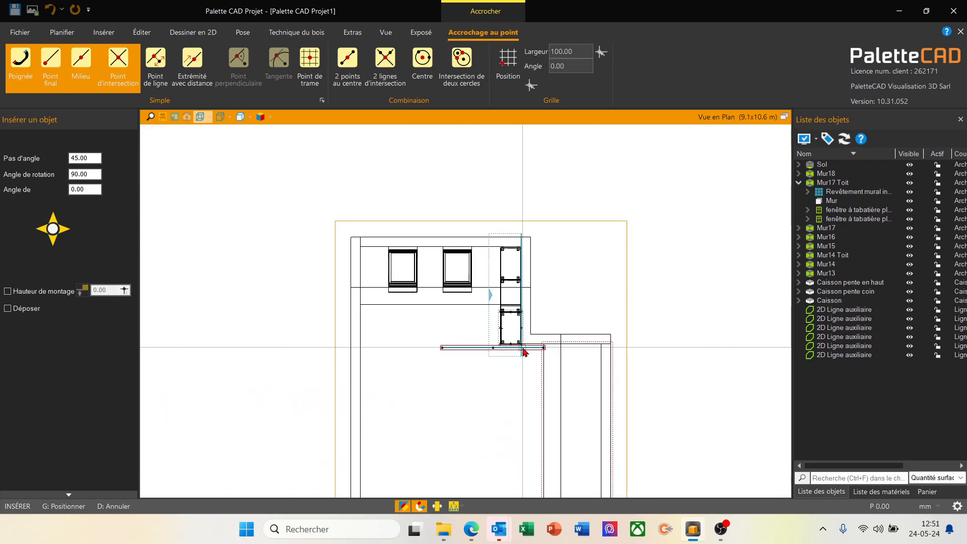
pyautogui.scroll(6, 514, 352)
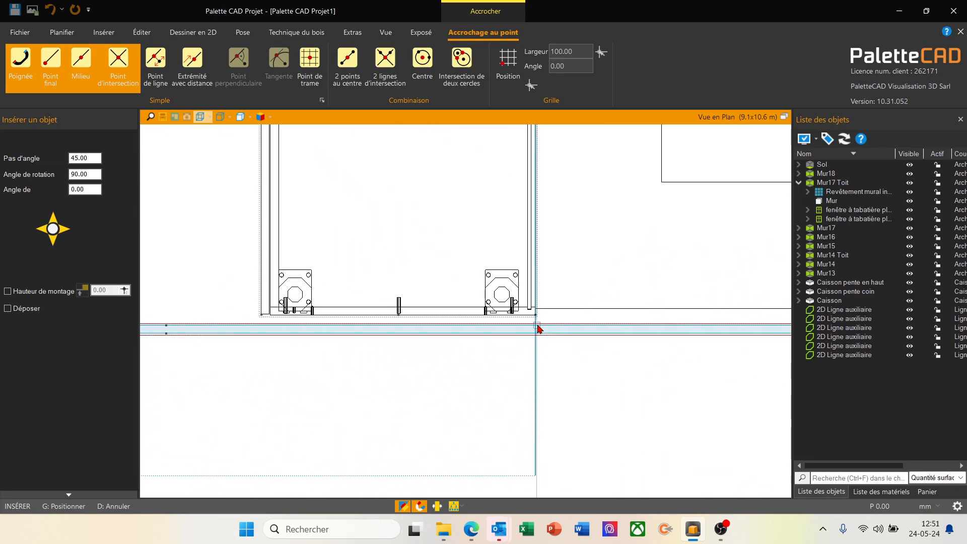
pyautogui.scroll(4, 536, 318)
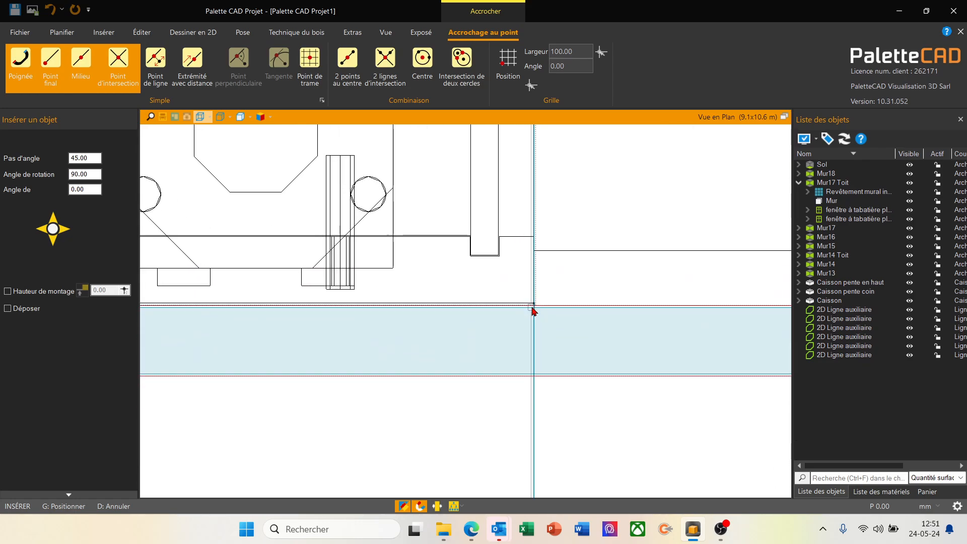
pyautogui.click(535, 305)
# - Align the left edges of the cover panel and the adjoining Caisson, and check the result in plan and axonometry
pyautogui.scroll(-7, 625, 360)
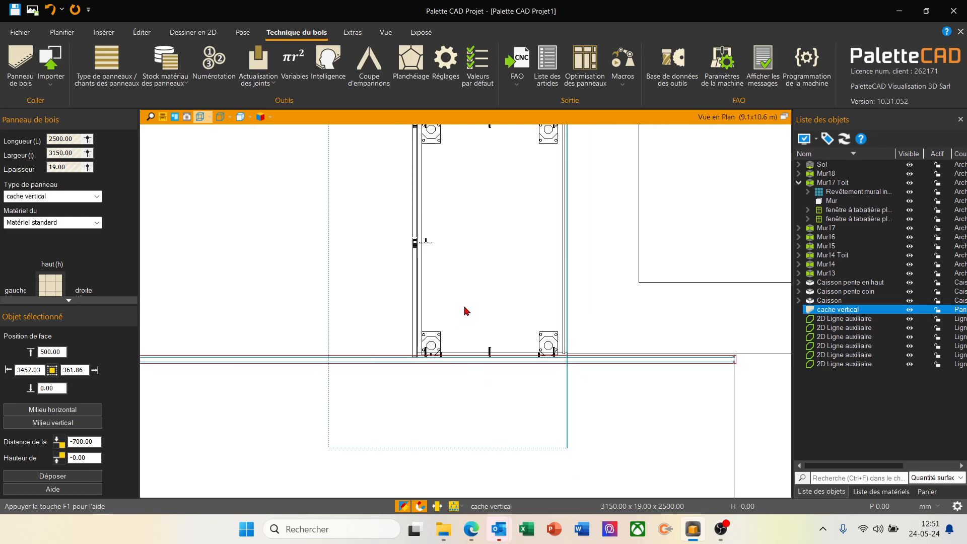
pyautogui.keyDown('ctrl'); pyautogui.click(419, 308); pyautogui.keyUp('ctrl')
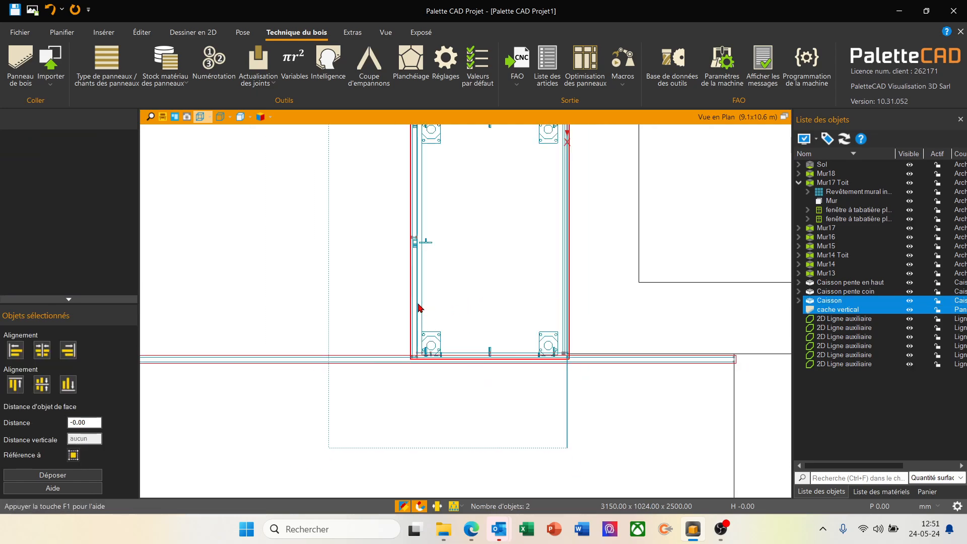
pyautogui.click(16, 351)
pyautogui.scroll(4, 423, 365)
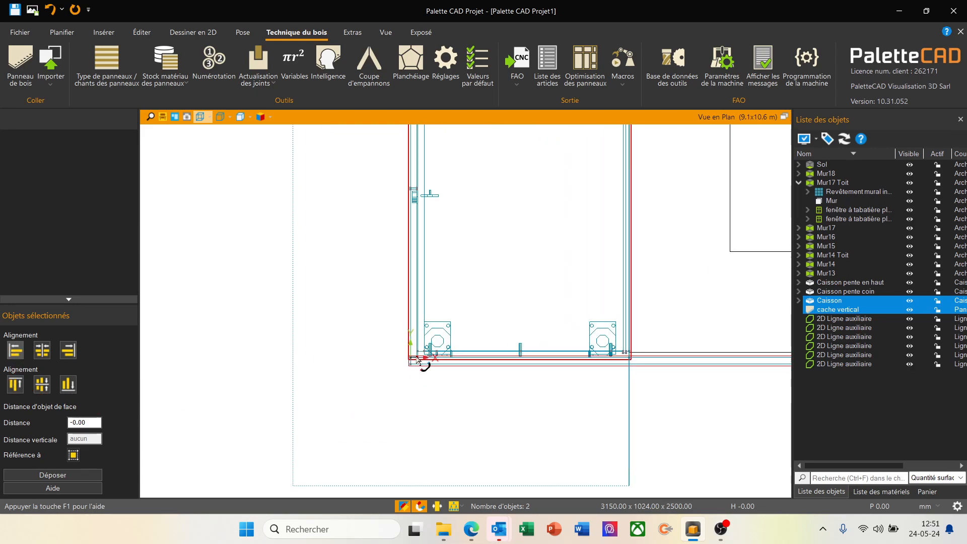
pyautogui.click(420, 403)
pyautogui.scroll(-4, 277, 378)
pyautogui.scroll(-4, 330, 397)
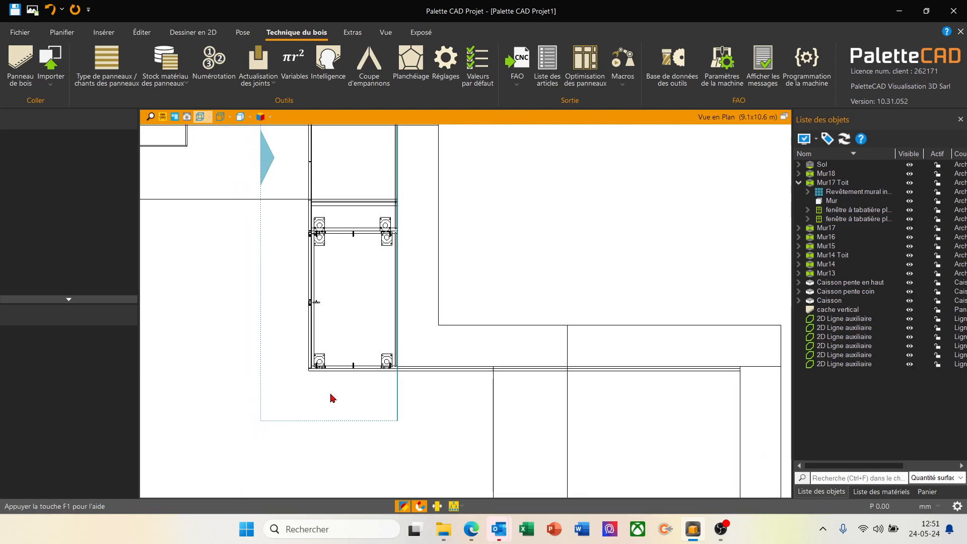
pyautogui.doubleClick(554, 120)
pyautogui.doubleClick(683, 316)
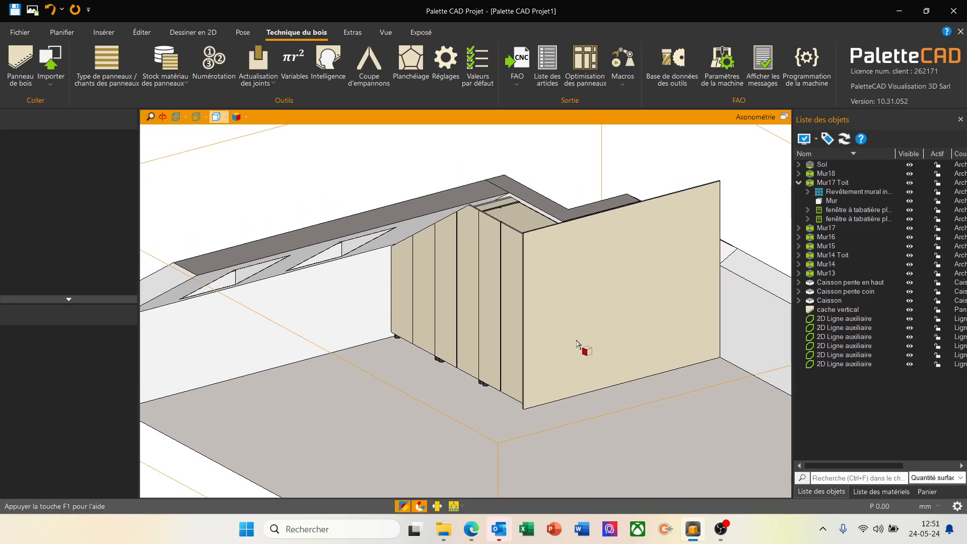
pyautogui.scroll(-4, 457, 324)
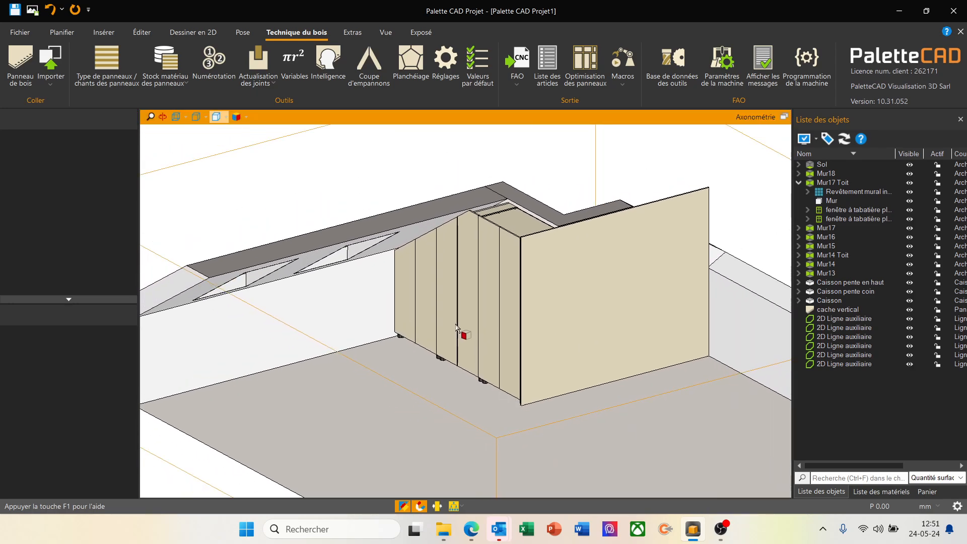
pyautogui.doubleClick(523, 121)
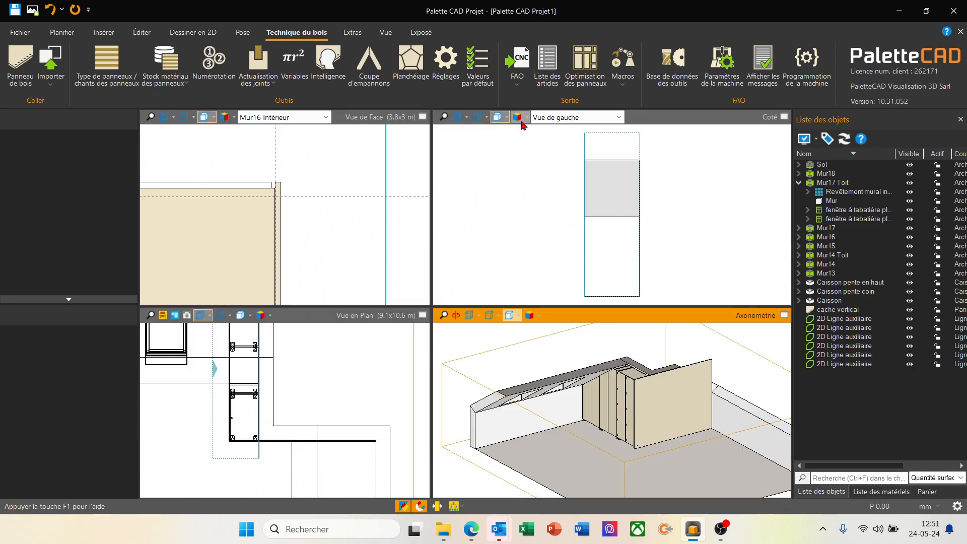
# - Display the plan view with filled surfaces and select wall Mur15 to show its interior face in the front view
pyautogui.click(304, 434)
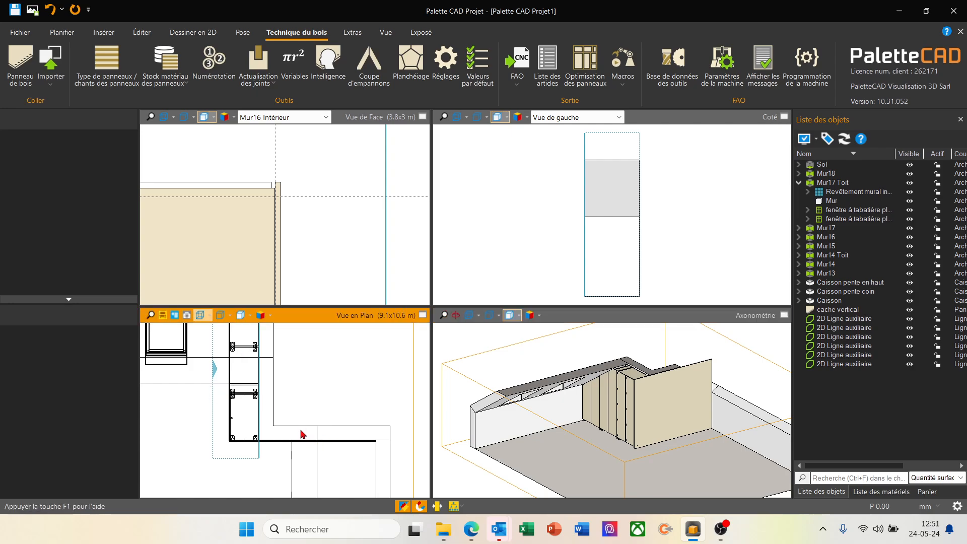
pyautogui.click(241, 316)
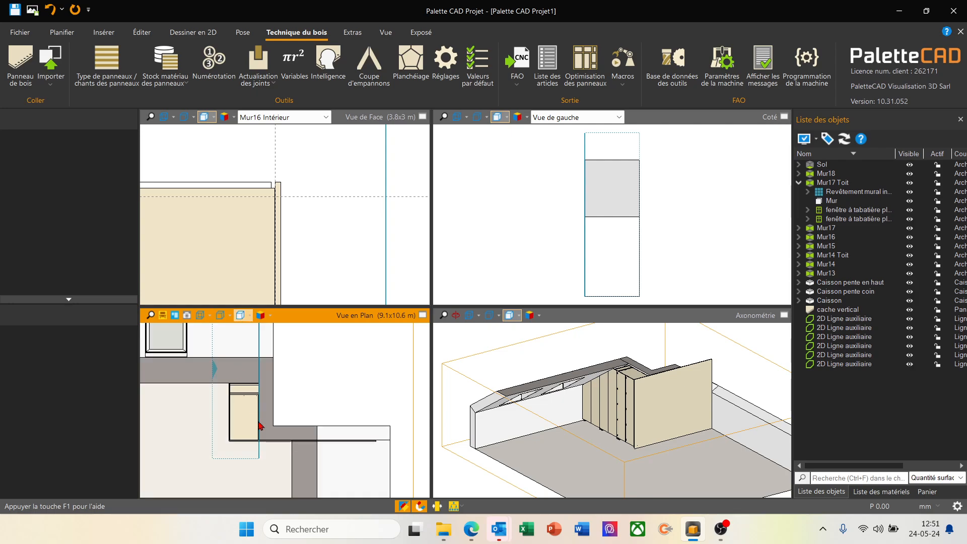
pyautogui.click(285, 429)
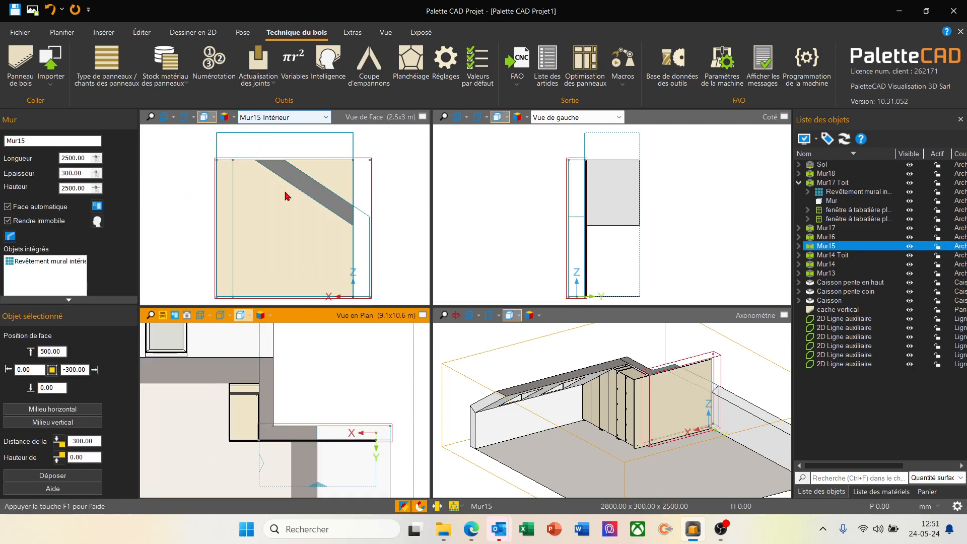
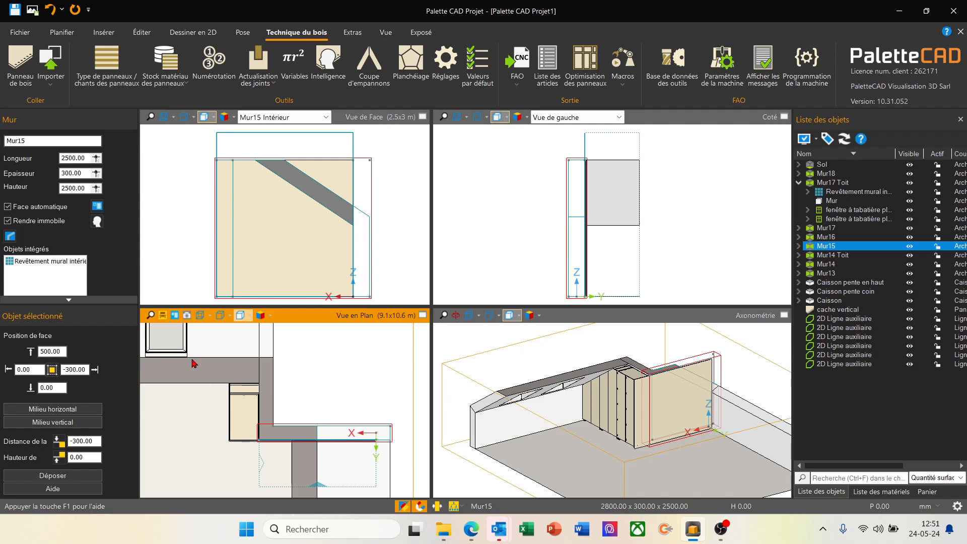
# - Widen the Mur15 Intérieur face view on both sides to about 3650 mm so that it covers the whole panel
pyautogui.click(175, 317)
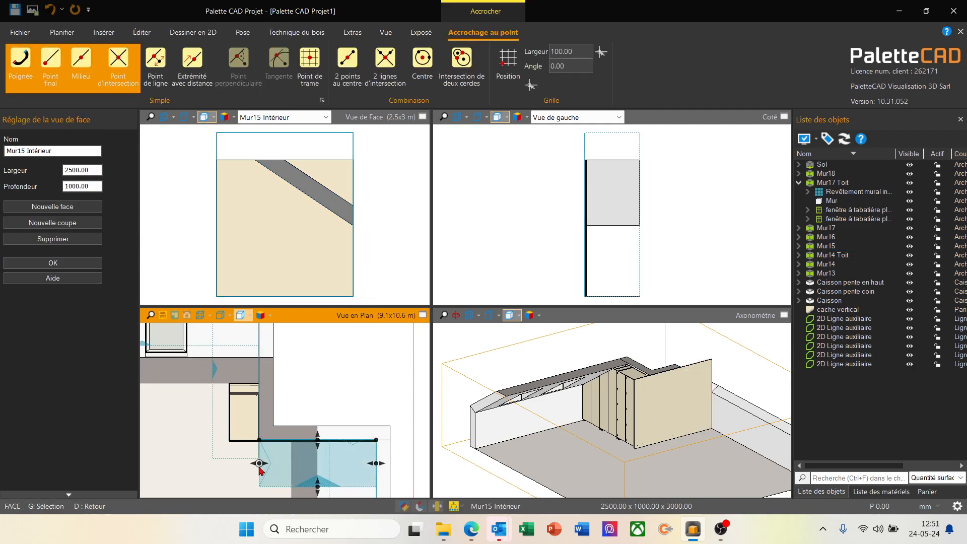
pyautogui.moveTo(259, 463); pyautogui.dragTo(222, 463)
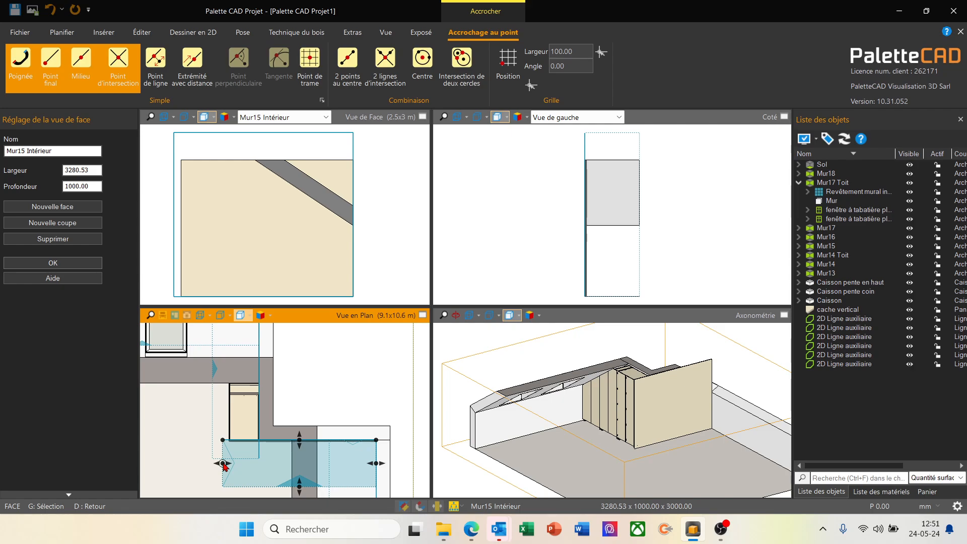
pyautogui.moveTo(377, 463); pyautogui.dragTo(397, 463)
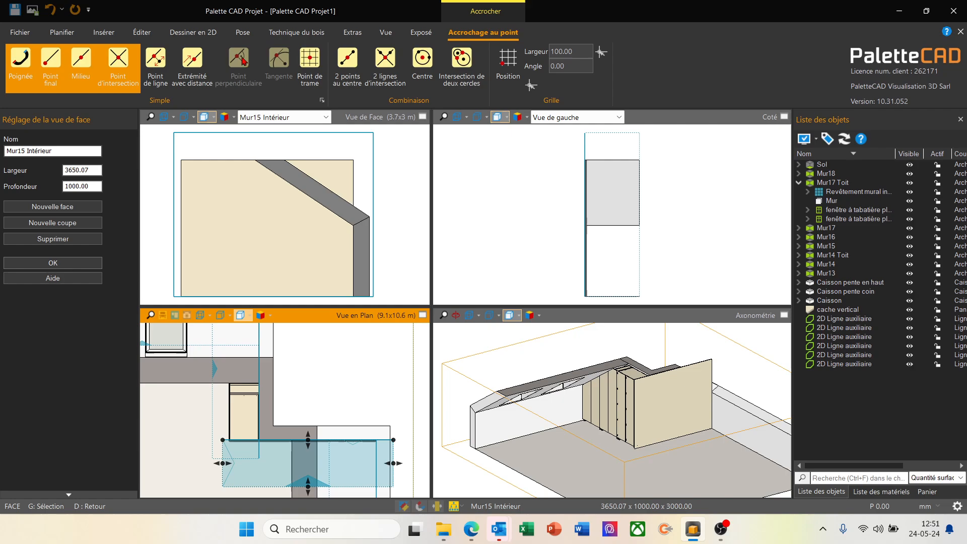
pyautogui.press('Return')
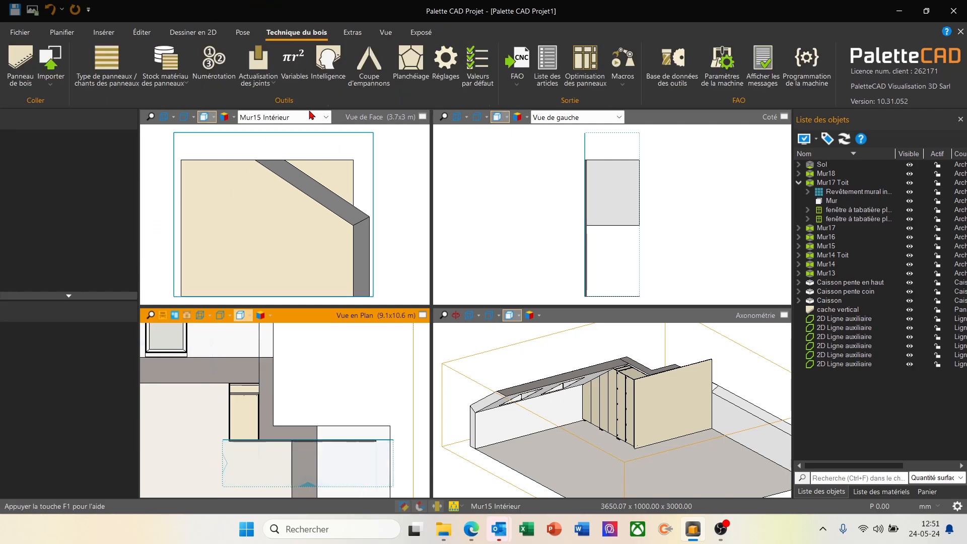
# - Cut the cover panel along the underside of the sloping roof in the face view, removing the corner above the slope
pyautogui.doubleClick(338, 119)
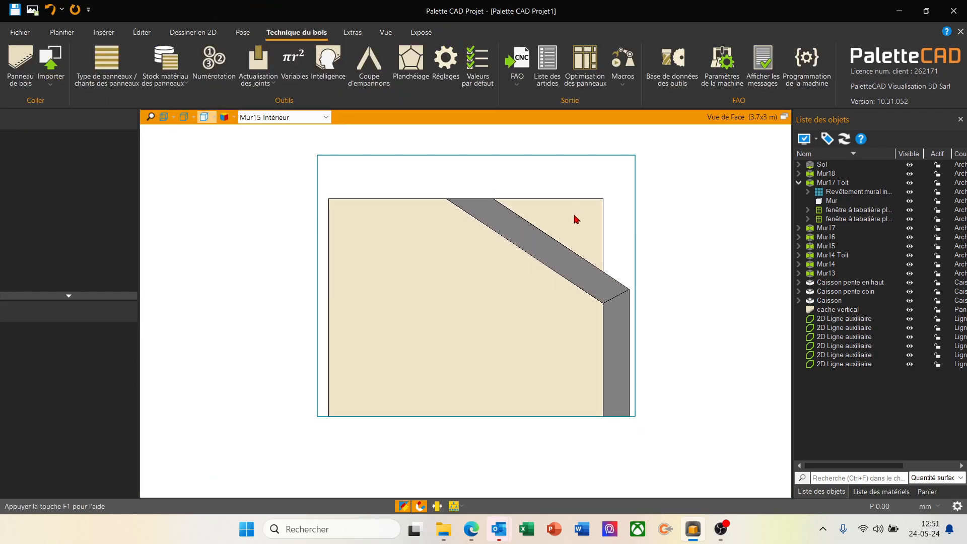
pyautogui.click(585, 229)
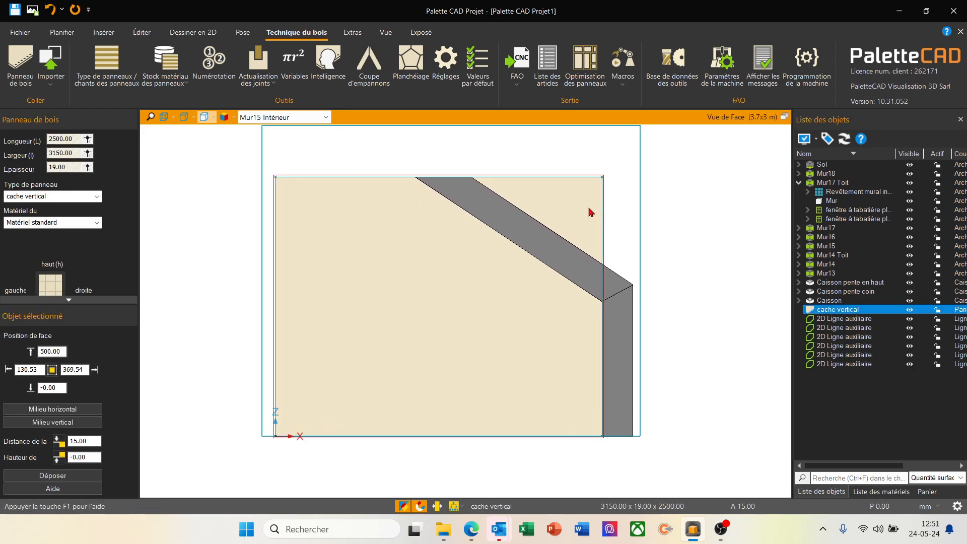
pyautogui.press('c')
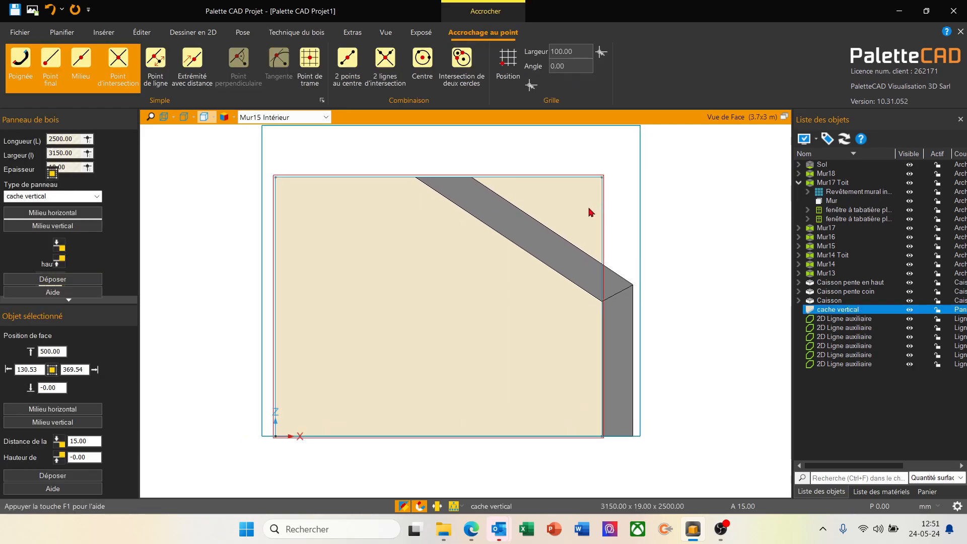
pyautogui.click(603, 303)
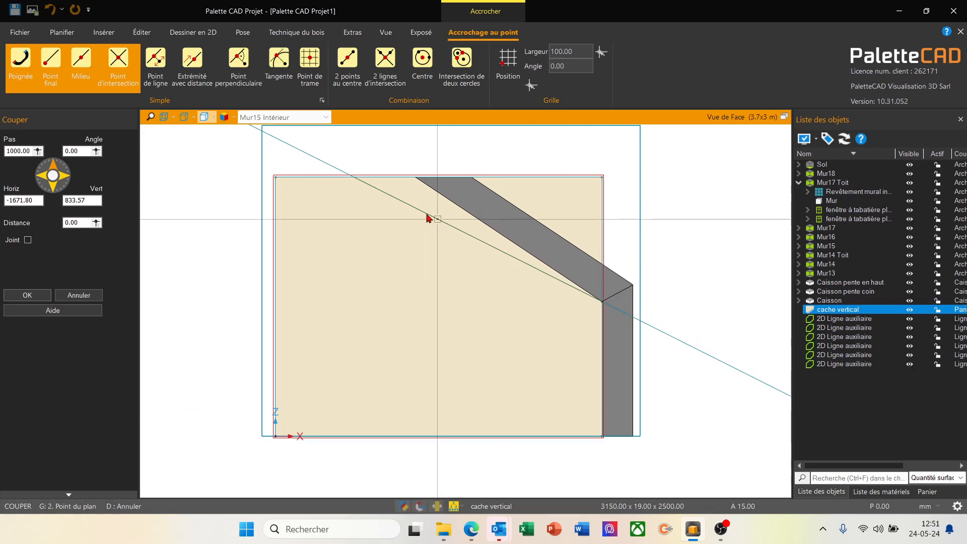
pyautogui.click(415, 178)
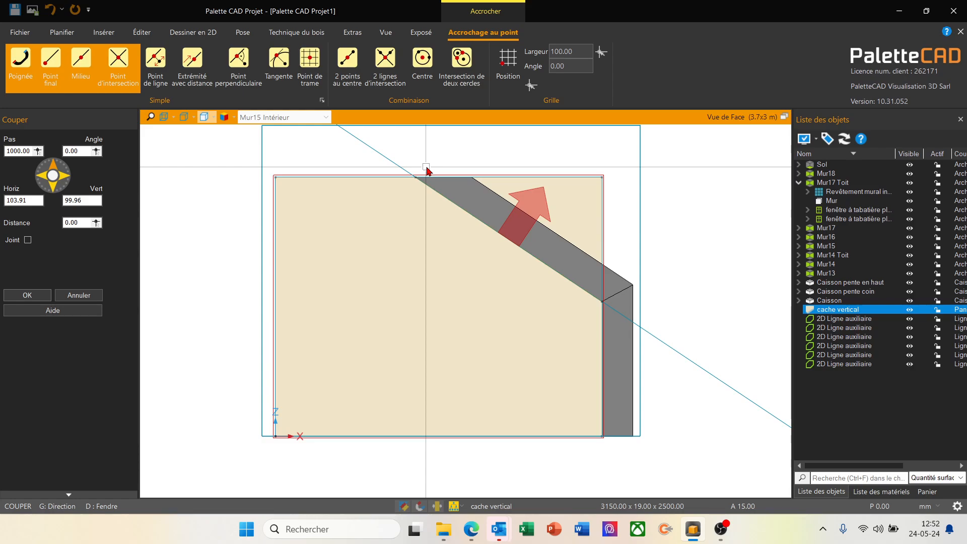
pyautogui.click(426, 170)
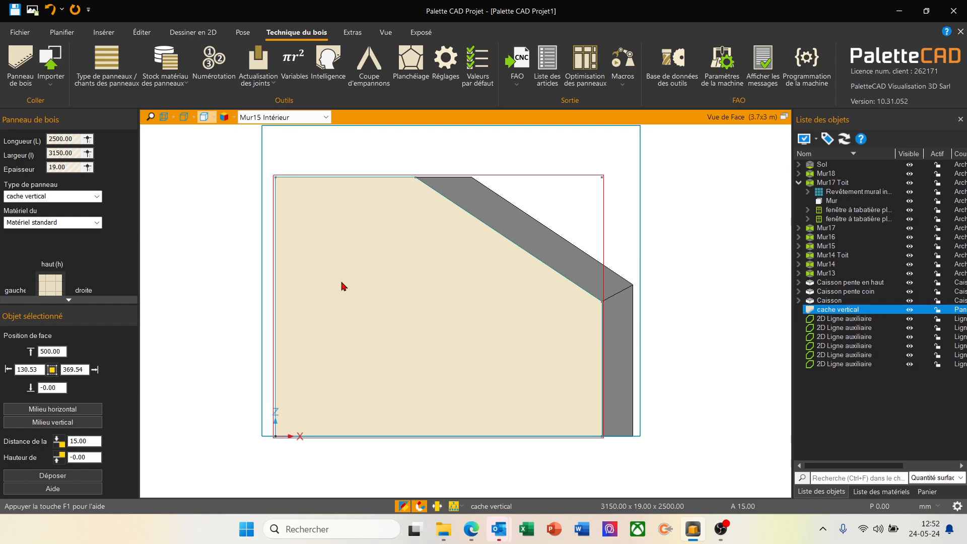
# - Measure the cut panel's width along its bottom edge, and close the measurement
pyautogui.press('m')
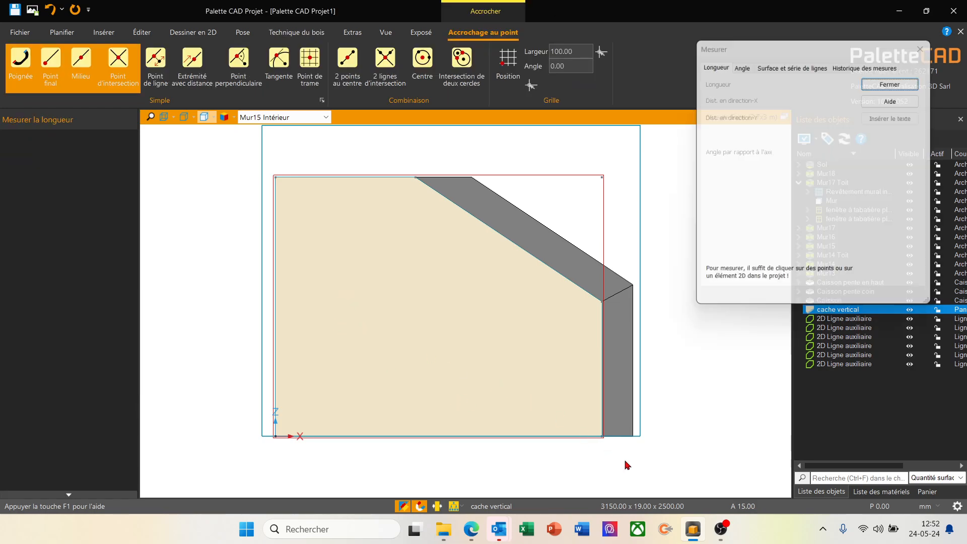
pyautogui.click(276, 437)
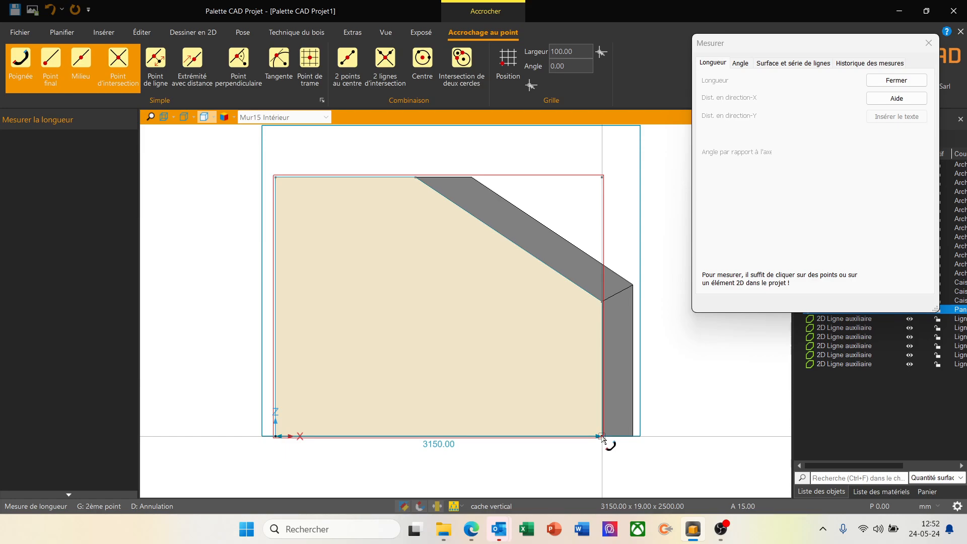
pyautogui.rightClick(602, 438)
pyautogui.click(518, 460)
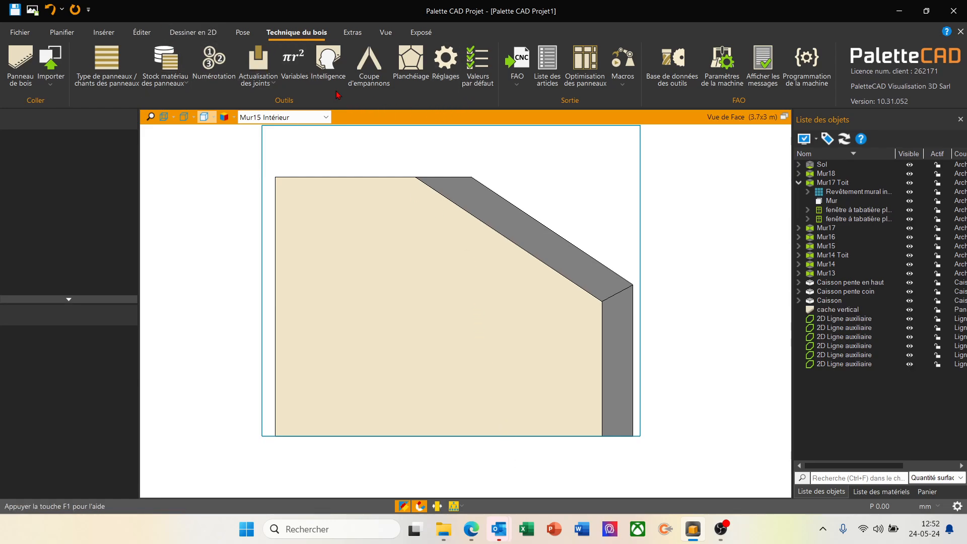
# - Place a vertical guide line through the cover panel's lower right corner, along its edge at the low wall
pyautogui.click(193, 32)
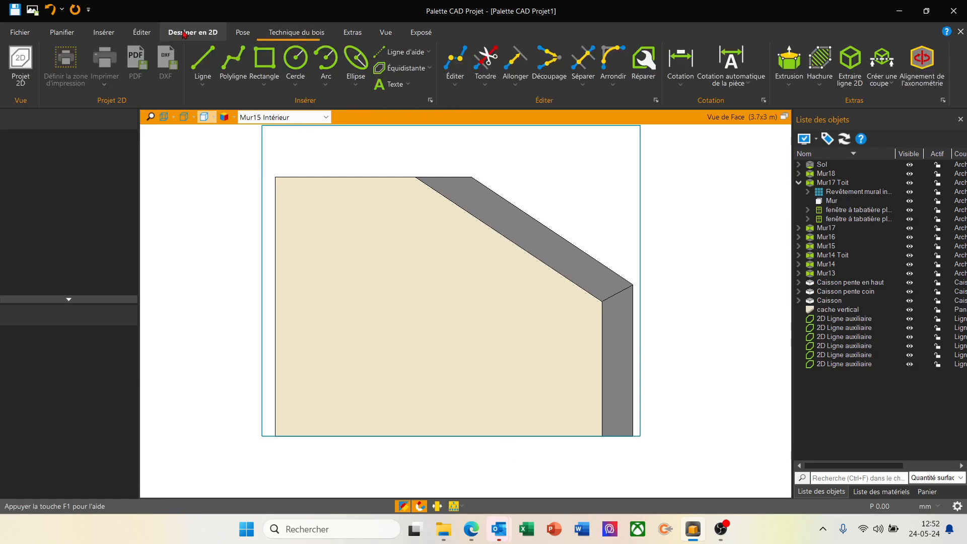
pyautogui.click(403, 57)
pyautogui.click(398, 129)
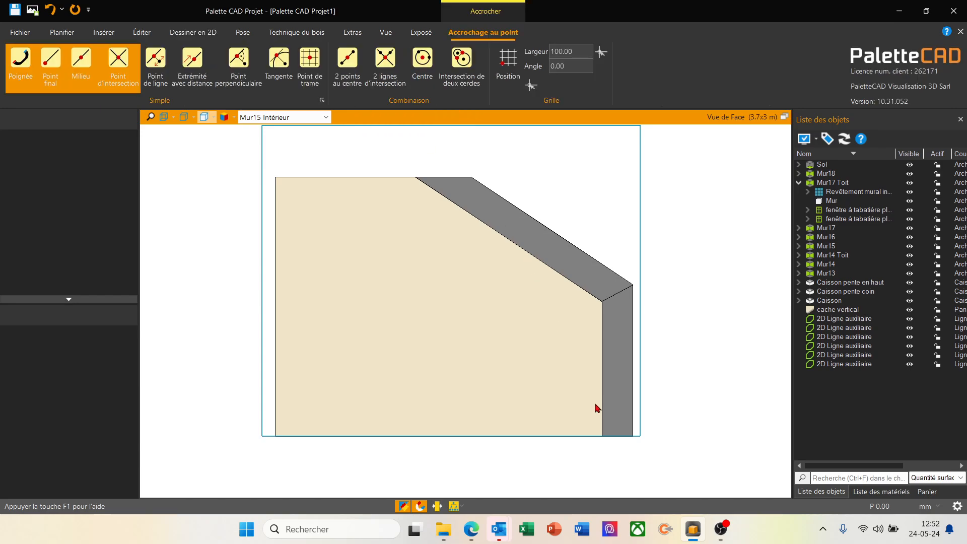
pyautogui.click(602, 436)
pyautogui.click(603, 438)
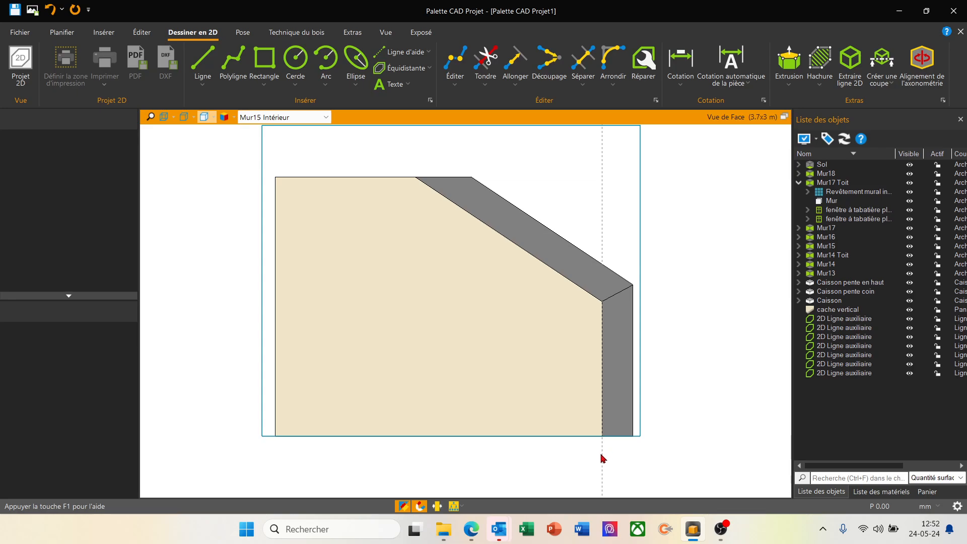
# - Move the vertical guide line 550 mm to the left, into the cover panel
pyautogui.click(602, 456)
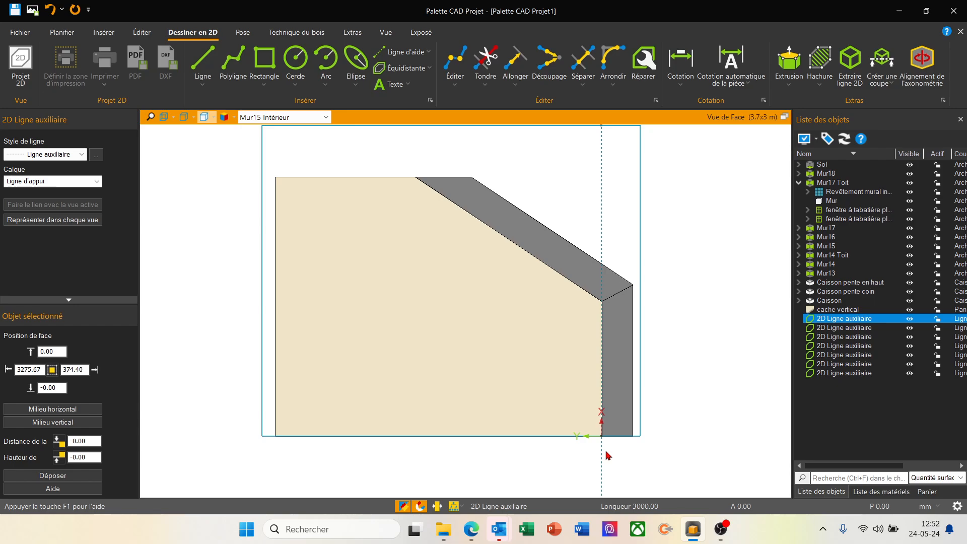
pyautogui.write('d5')
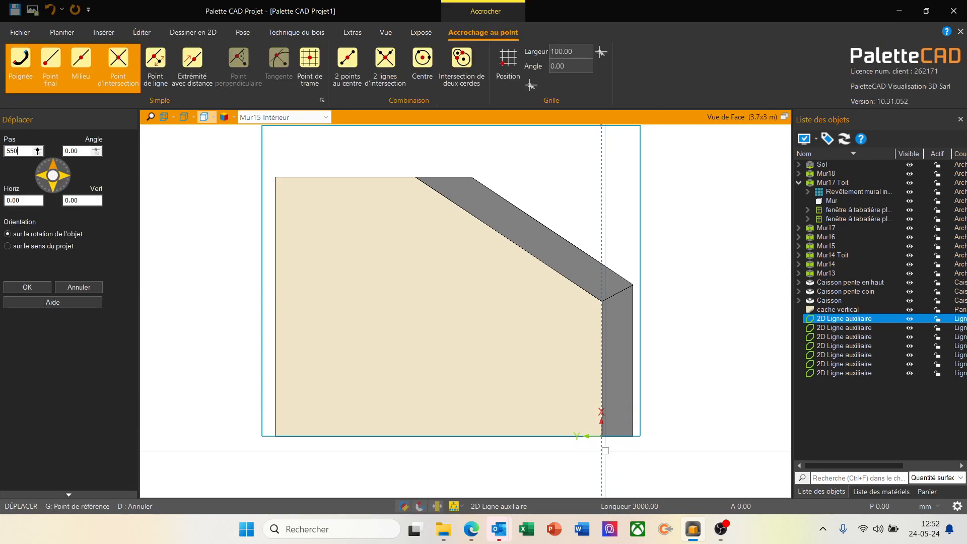
pyautogui.press('Return')
pyautogui.press('Left')
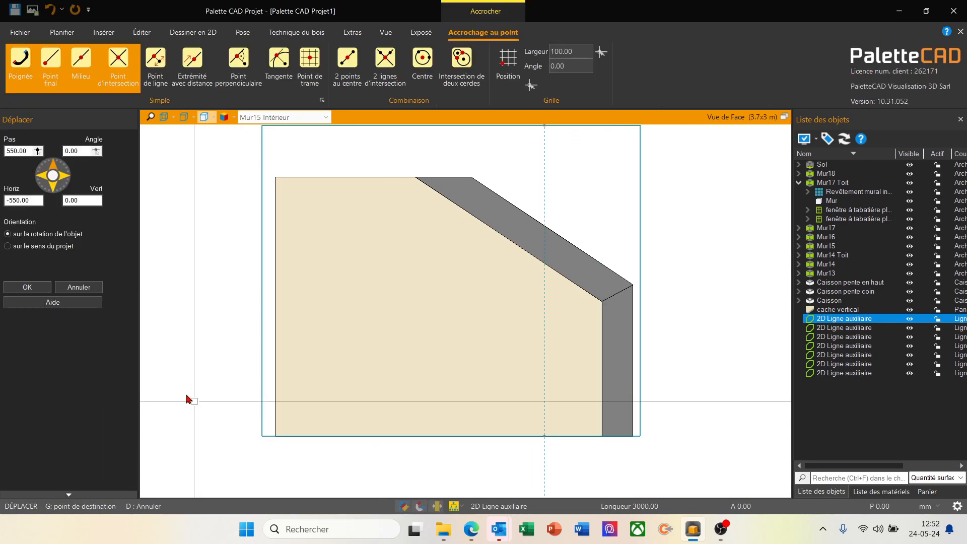
pyautogui.click(27, 287)
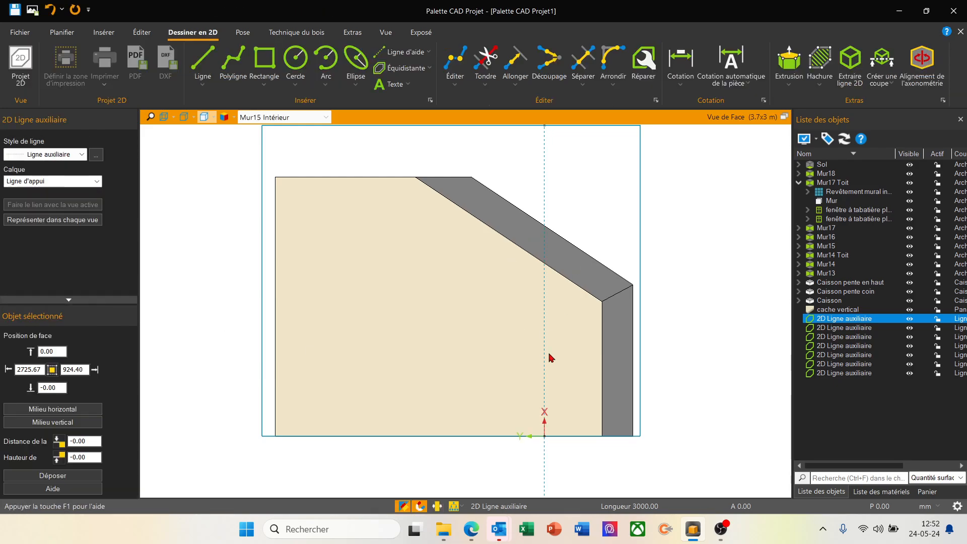
# - Cut the cover panel along the vertical guide line, removing the strip next to the low wall, and deselect it
pyautogui.click(560, 422)
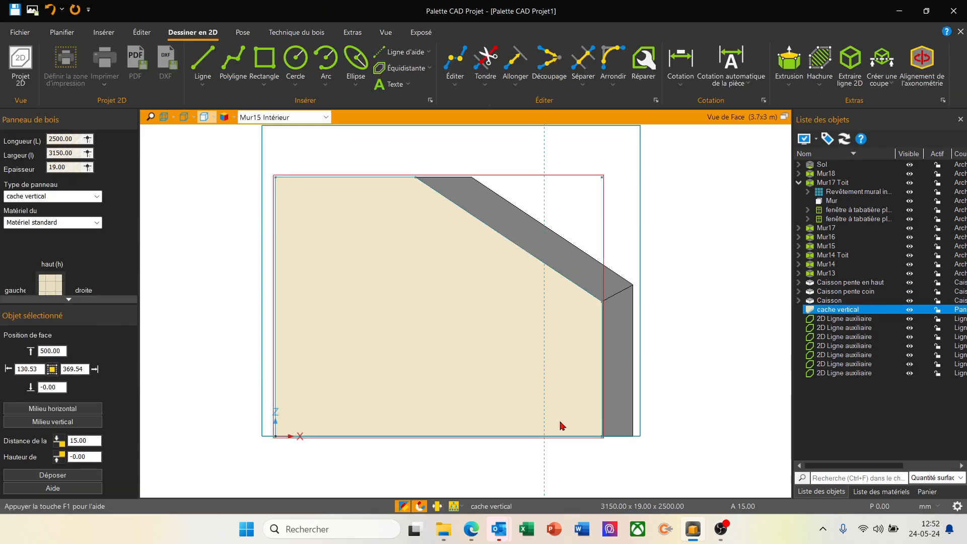
pyautogui.press('c')
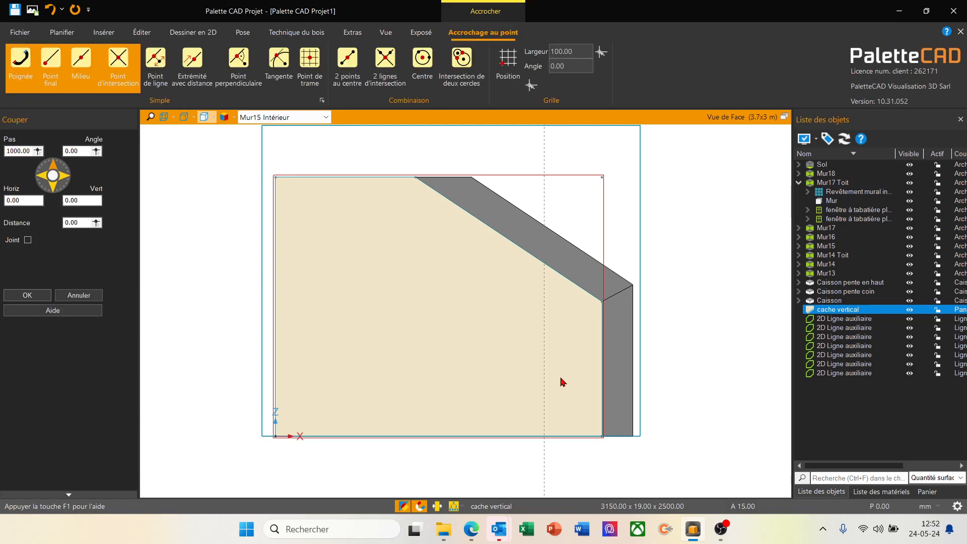
pyautogui.click(545, 409)
pyautogui.click(567, 412)
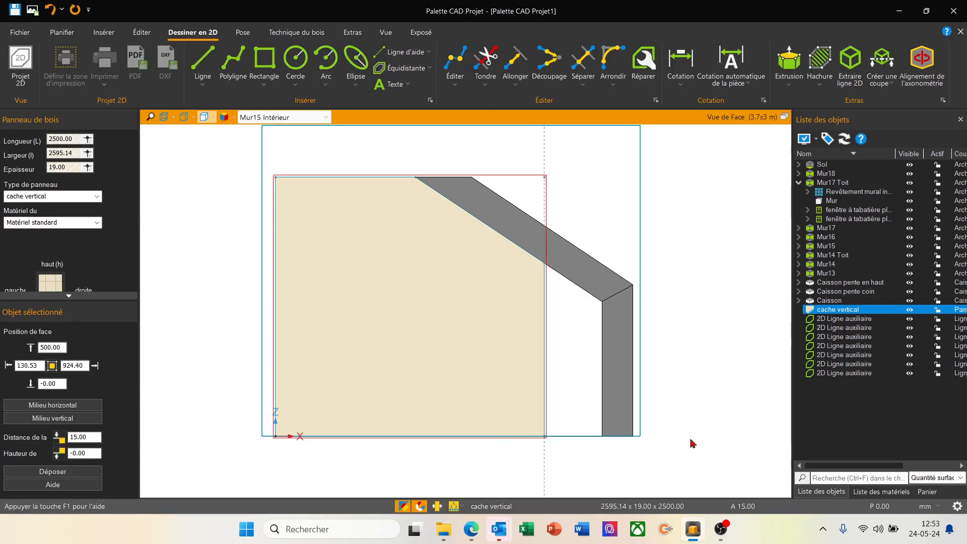
pyautogui.click(710, 428)
# - Measure the shortened panel's width along its bottom edge, and close the measurement
pyautogui.scroll(2, 535, 445)
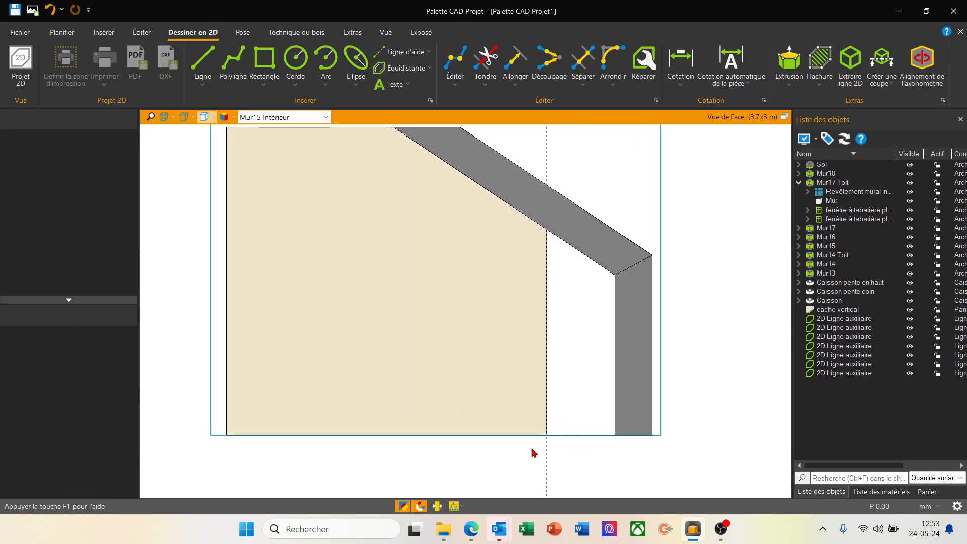
pyautogui.scroll(-2, 497, 479)
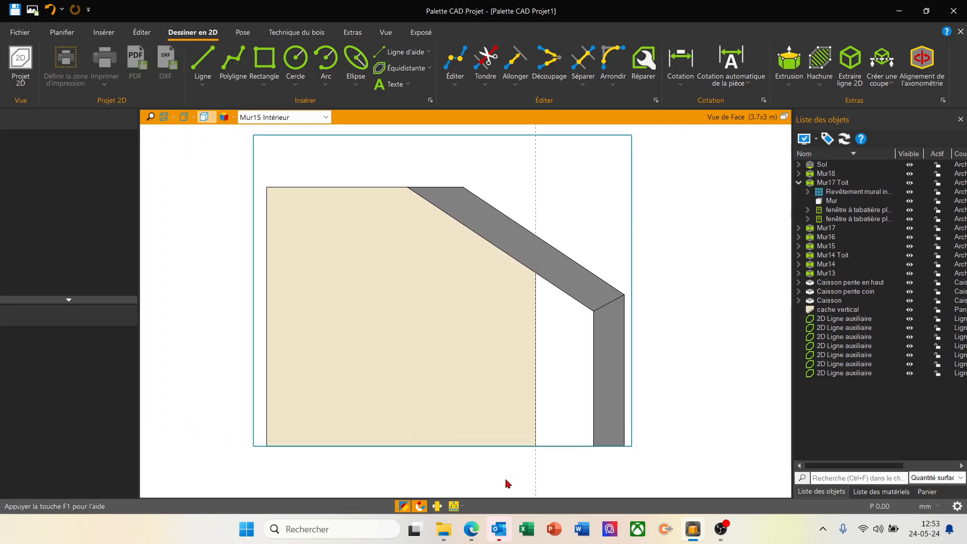
pyautogui.press('m')
pyautogui.click(536, 446)
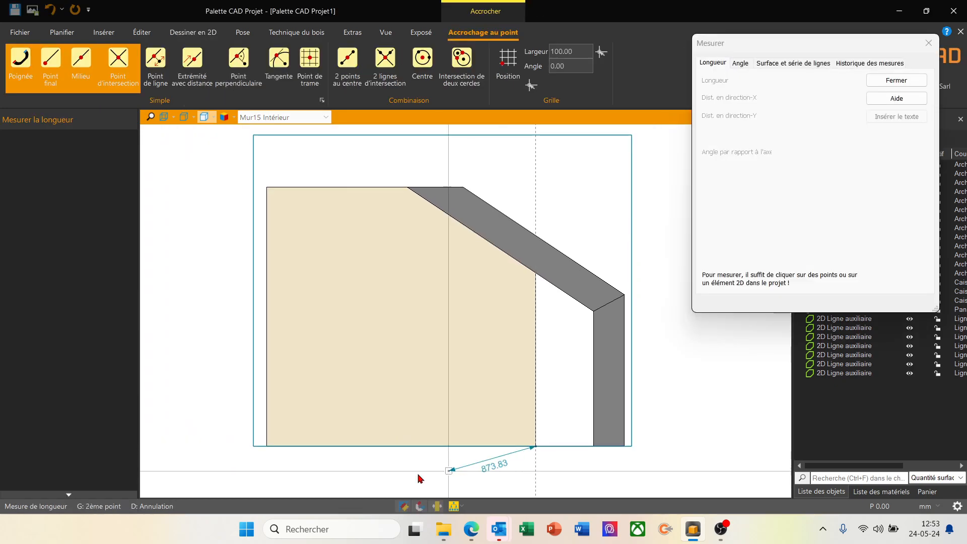
pyautogui.rightClick(269, 449)
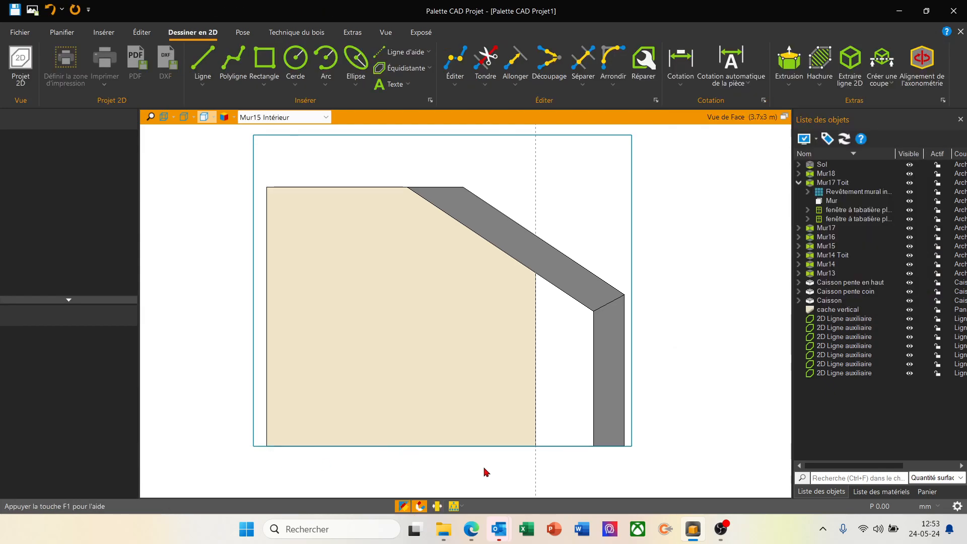
pyautogui.click(535, 474)
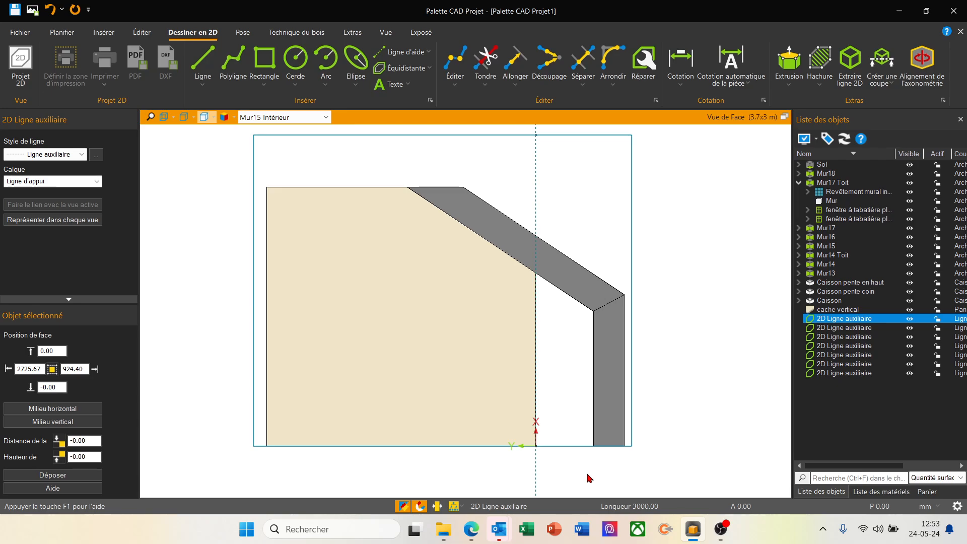
pyautogui.press('d')
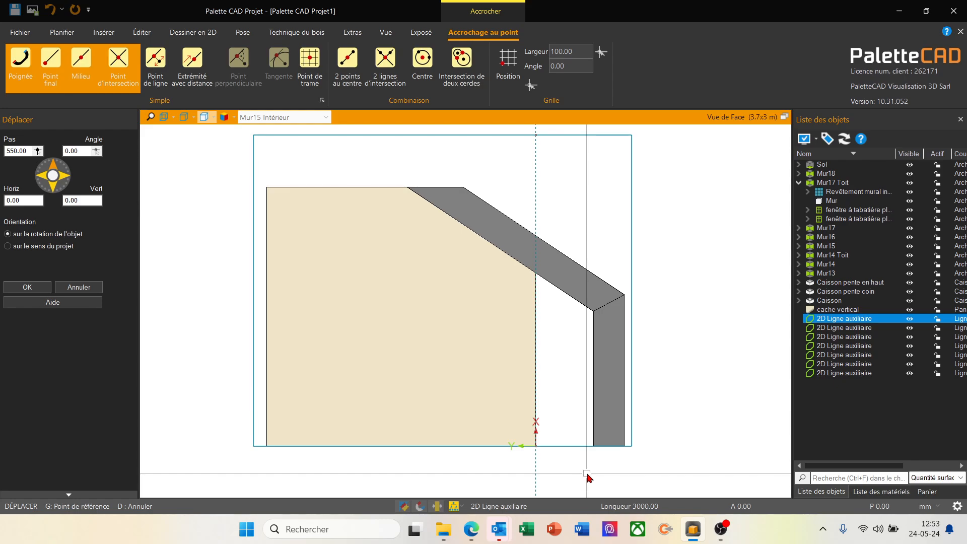
pyautogui.rightClick(588, 477)
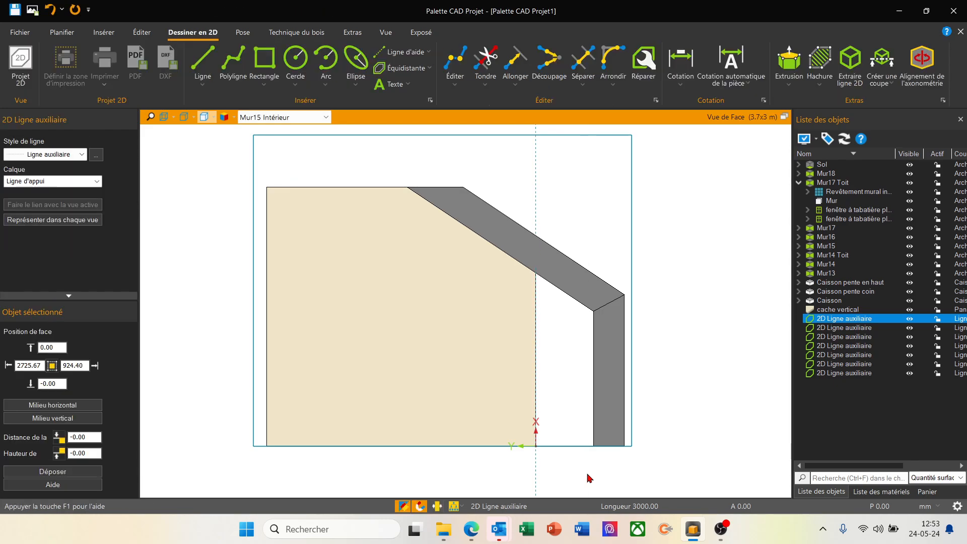
pyautogui.click(580, 473)
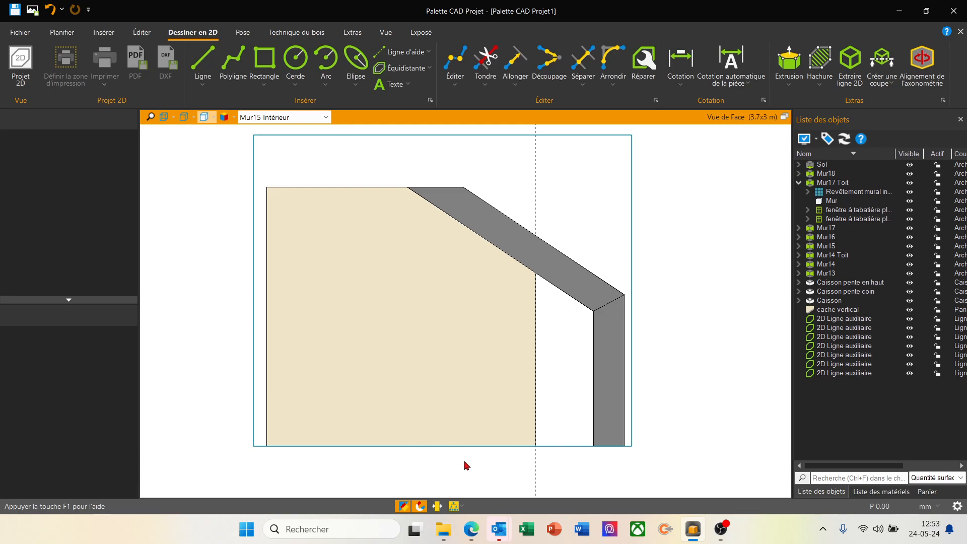
# - Move the vertical guide line 100 mm to the left of the panel's cut edge
pyautogui.click(537, 476)
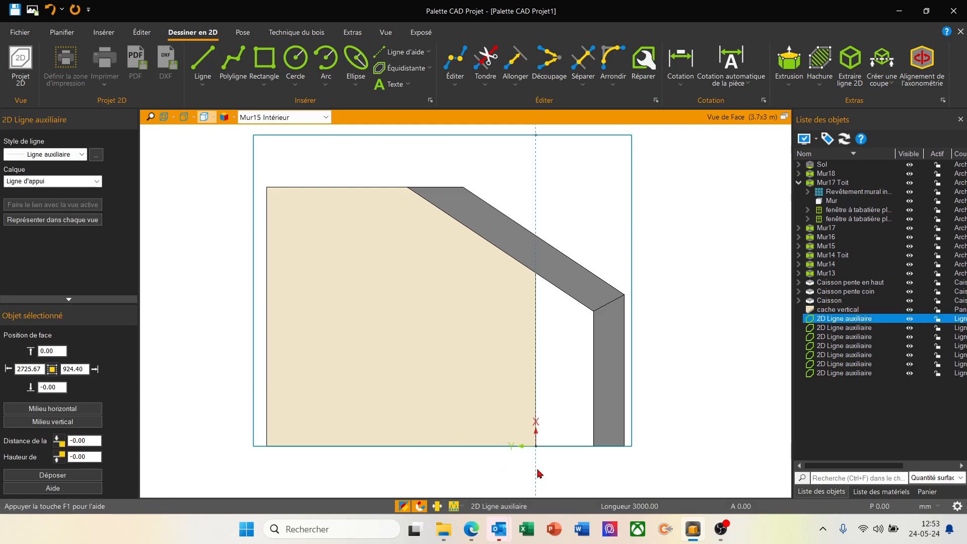
pyautogui.write('d100')
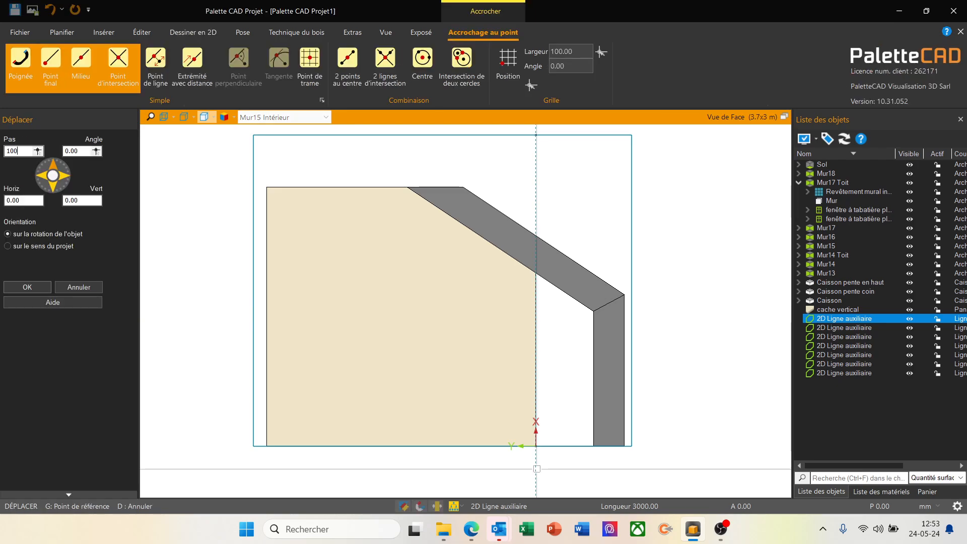
pyautogui.press('Return')
pyautogui.press('Left')
pyautogui.press('Return')
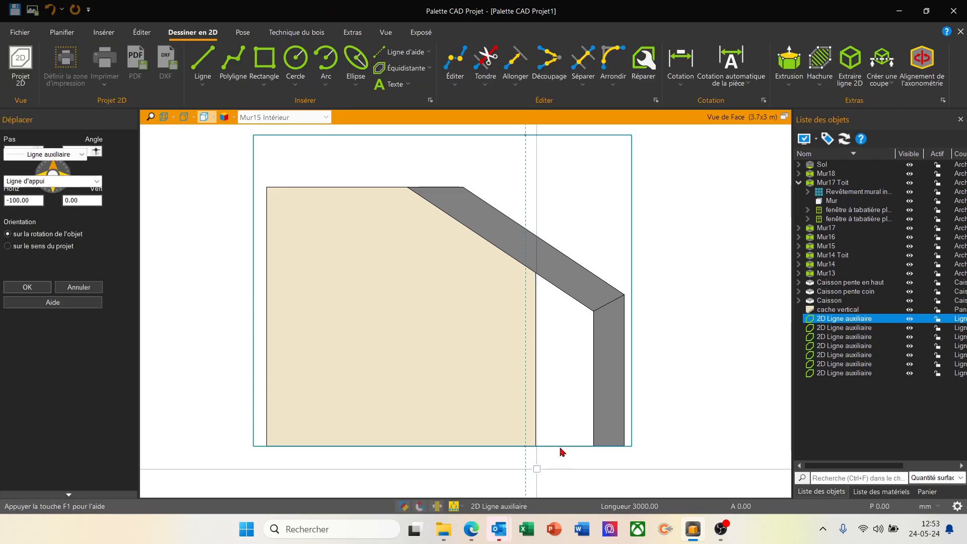
# - Measure along the bottom edge from the guide line to the panel's left edge, copy the length and close the measurement
pyautogui.scroll(1, 493, 459)
pyautogui.scroll(1, 492, 459)
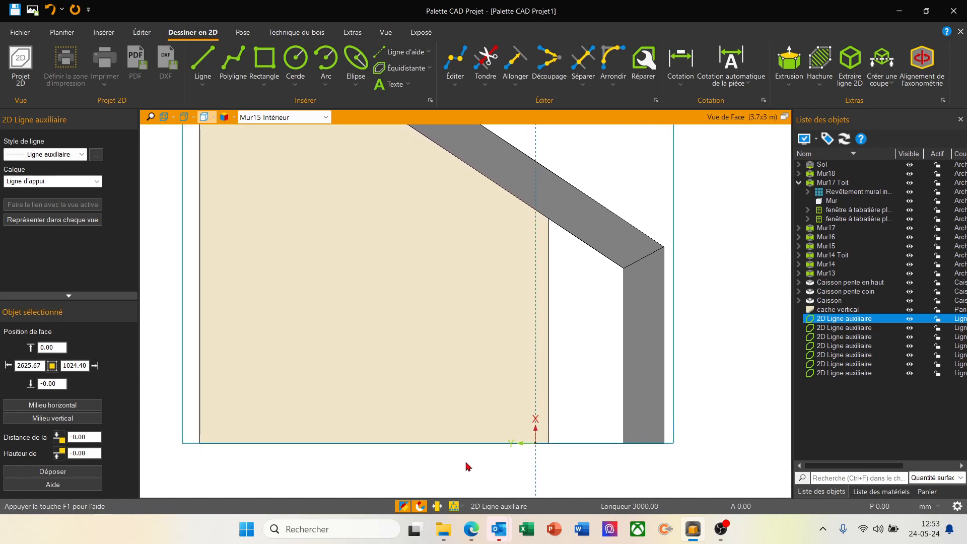
pyautogui.press('m')
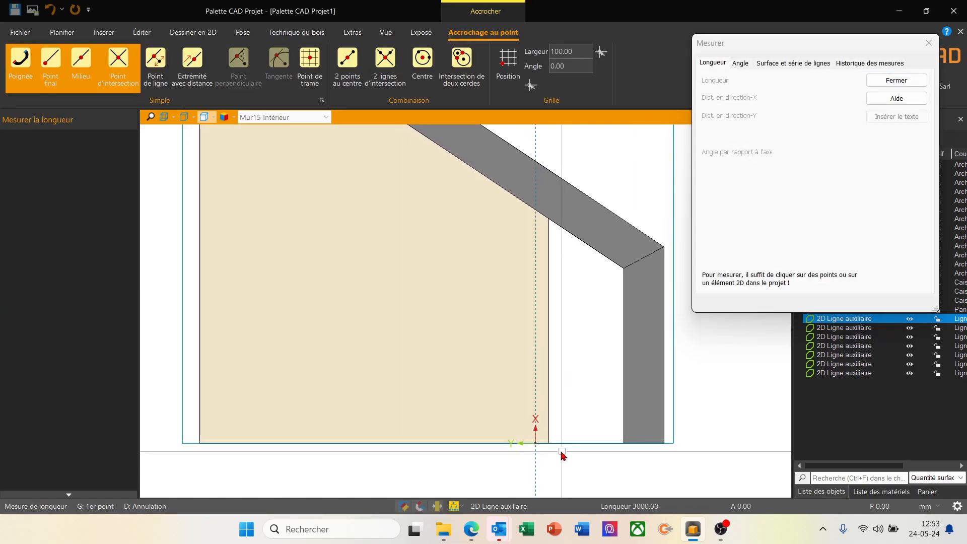
pyautogui.click(537, 445)
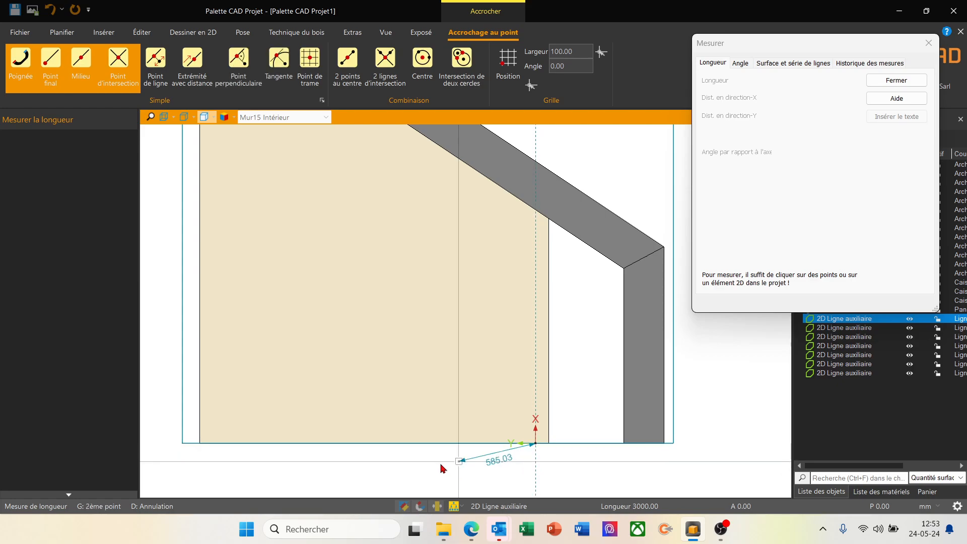
pyautogui.click(202, 445)
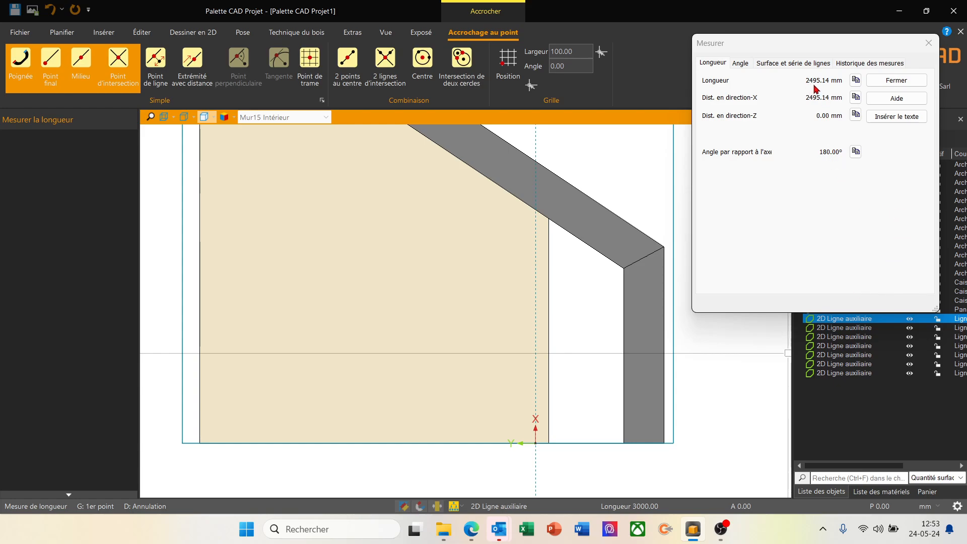
pyautogui.click(855, 80)
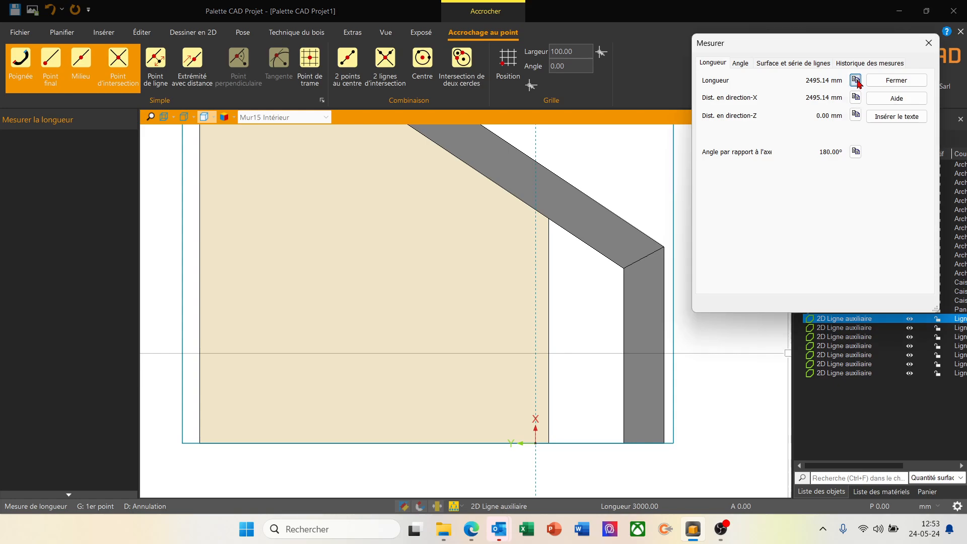
pyautogui.click(910, 81)
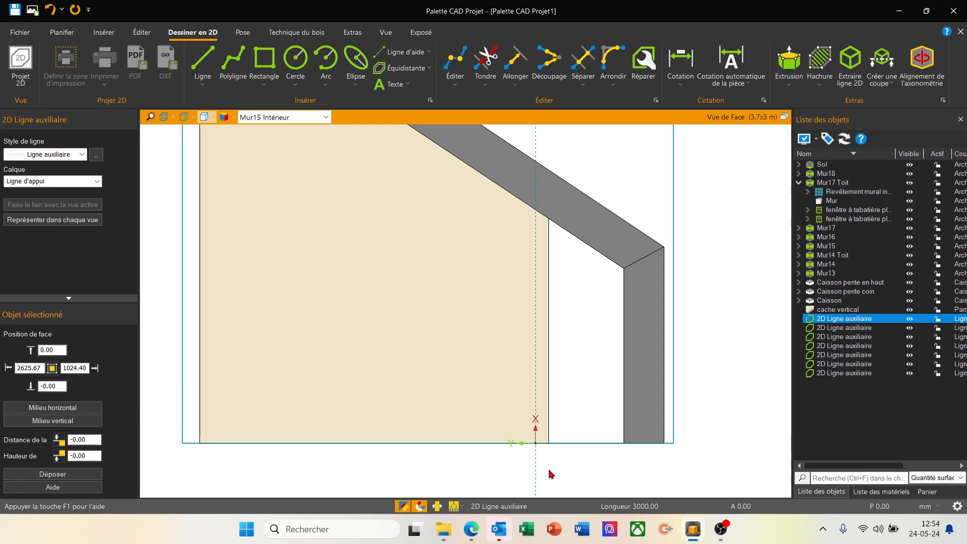
# - Move the guide line left by half the copied length, 1247.57 mm
pyautogui.press('m')
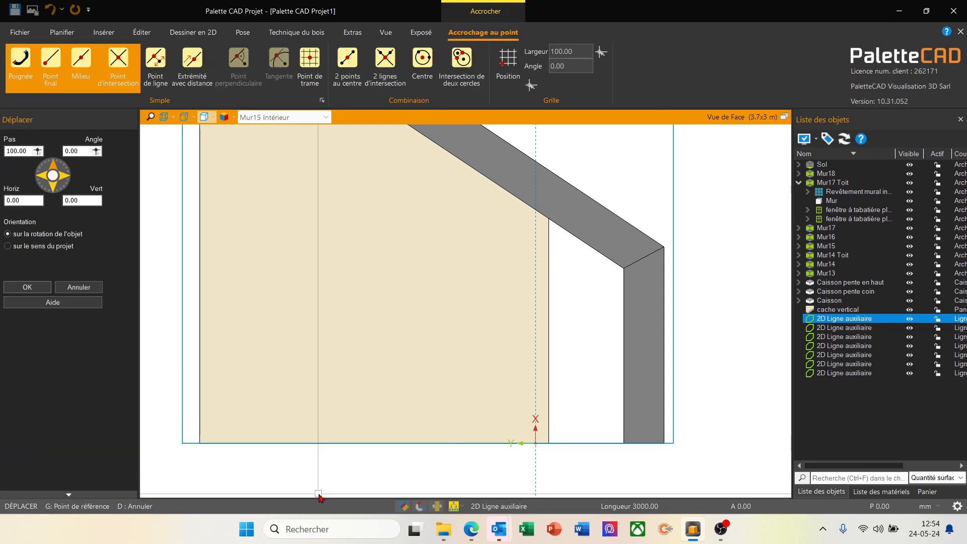
pyautogui.doubleClick(32, 151)
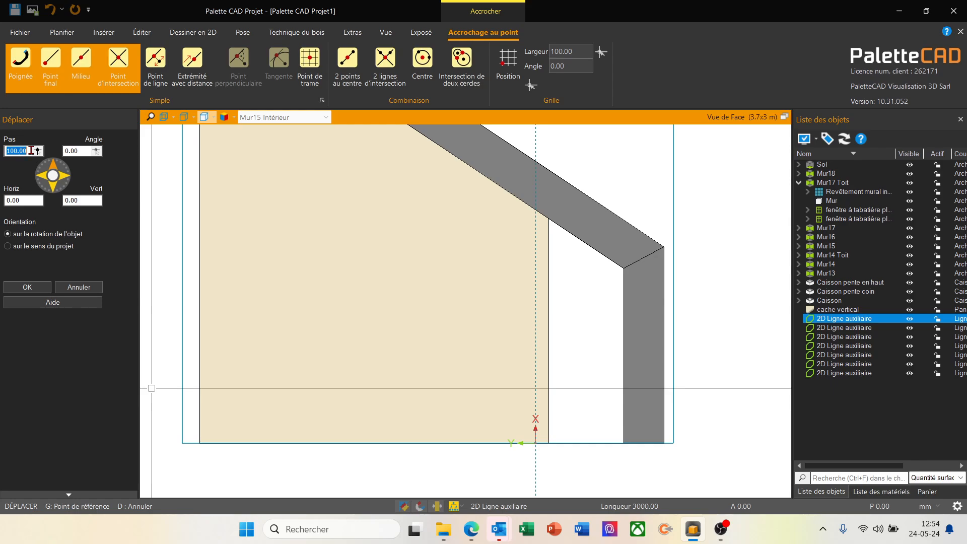
pyautogui.rightClick(31, 151)
pyautogui.click(72, 201)
pyautogui.write('/2')
pyautogui.click(44, 178)
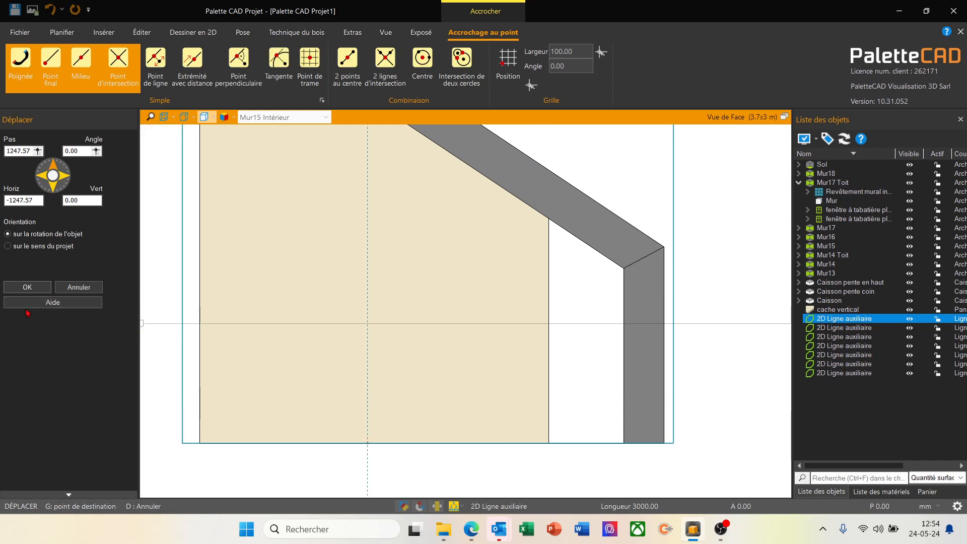
pyautogui.click(27, 287)
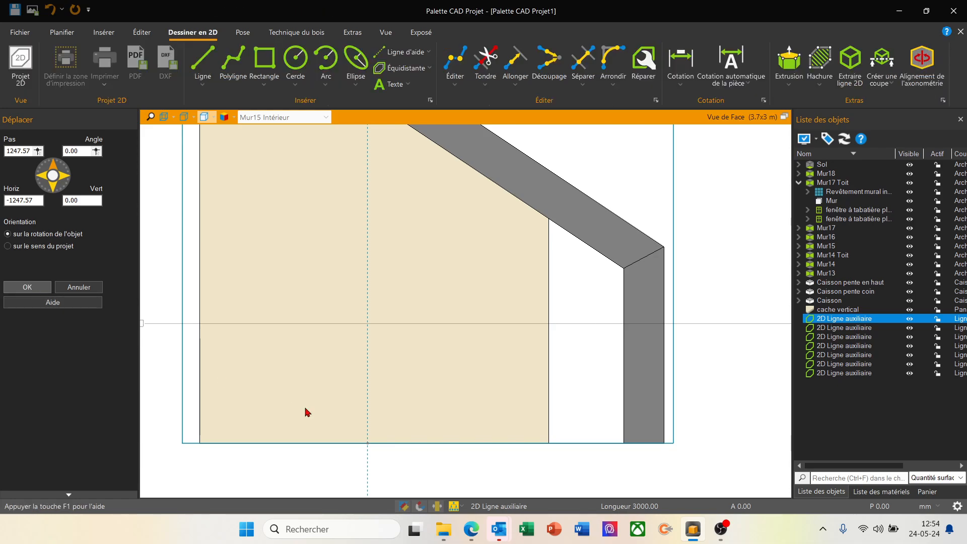
# - Split the cover panel into two pieces along the vertical guide line, keeping both sides
pyautogui.click(407, 440)
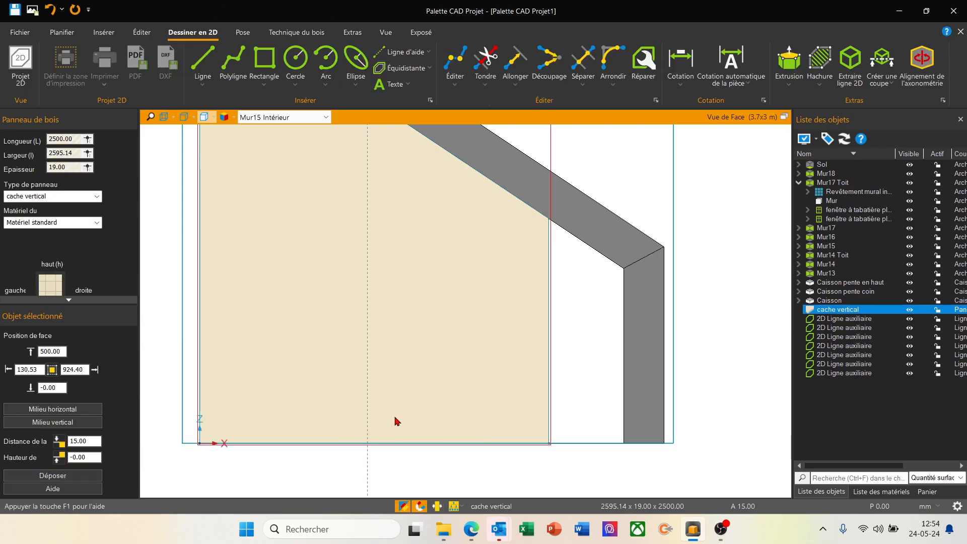
pyautogui.press('c')
pyautogui.click(369, 444)
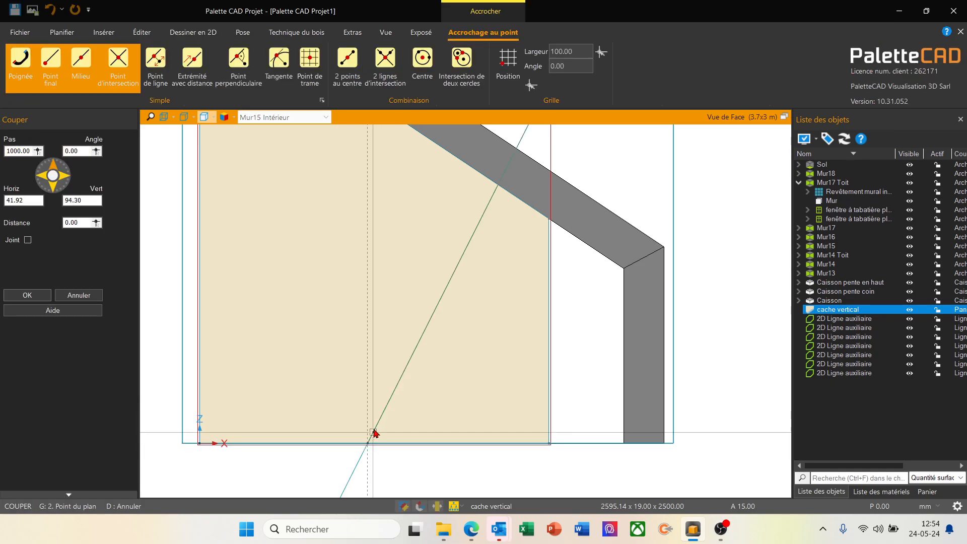
pyautogui.click(367, 410)
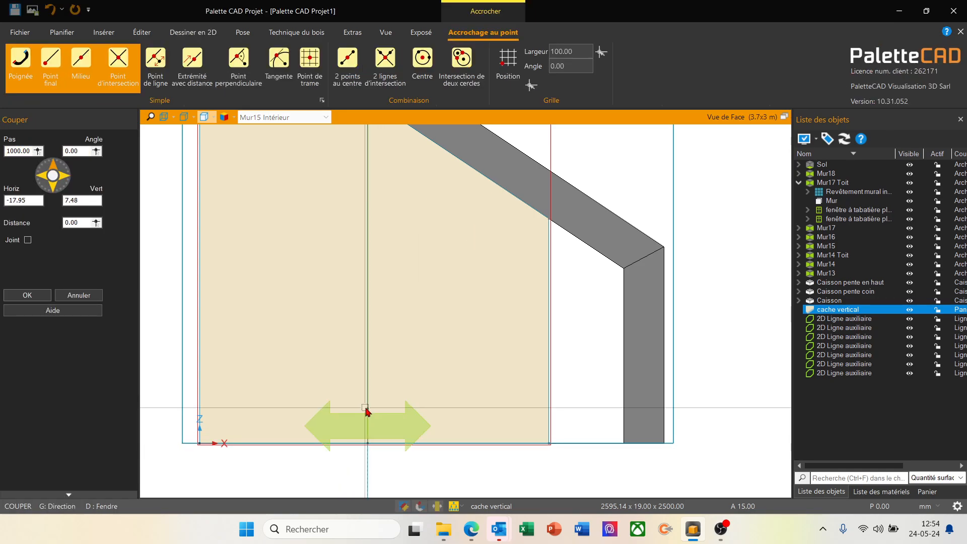
pyautogui.click(367, 410)
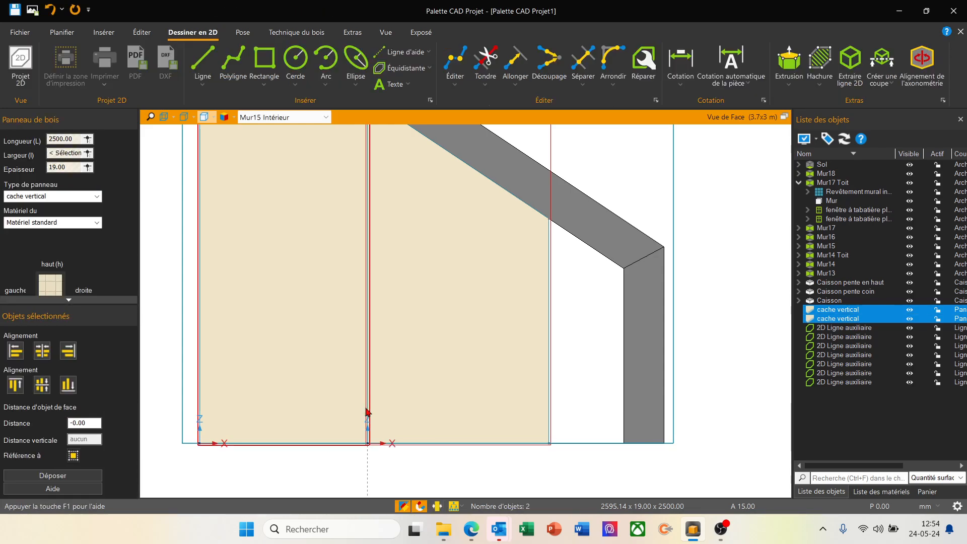
# - Check the two pieces of the split cover panel in the front view and around the cabinet in the axonometric view
pyautogui.click(321, 399)
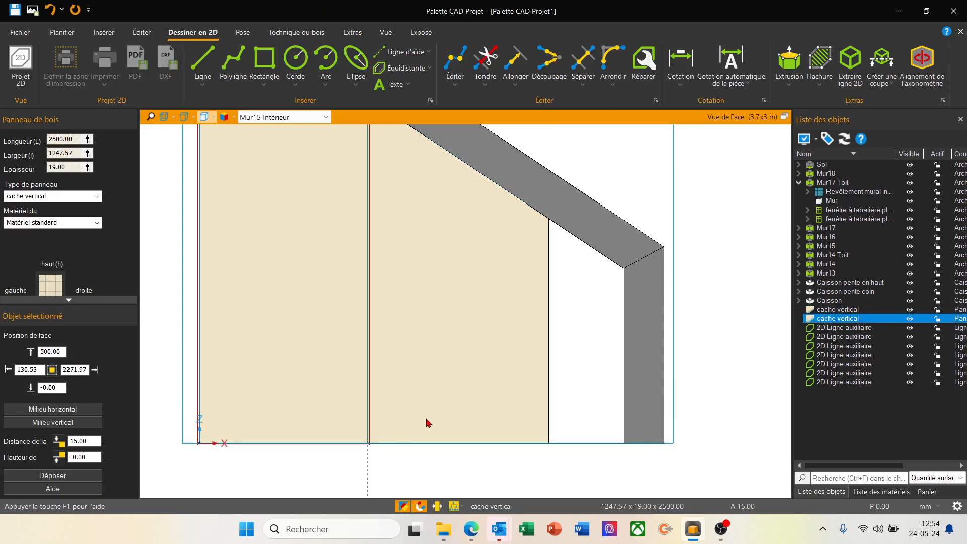
pyautogui.scroll(-4, 483, 404)
pyautogui.scroll(2, 461, 384)
pyautogui.click(632, 372)
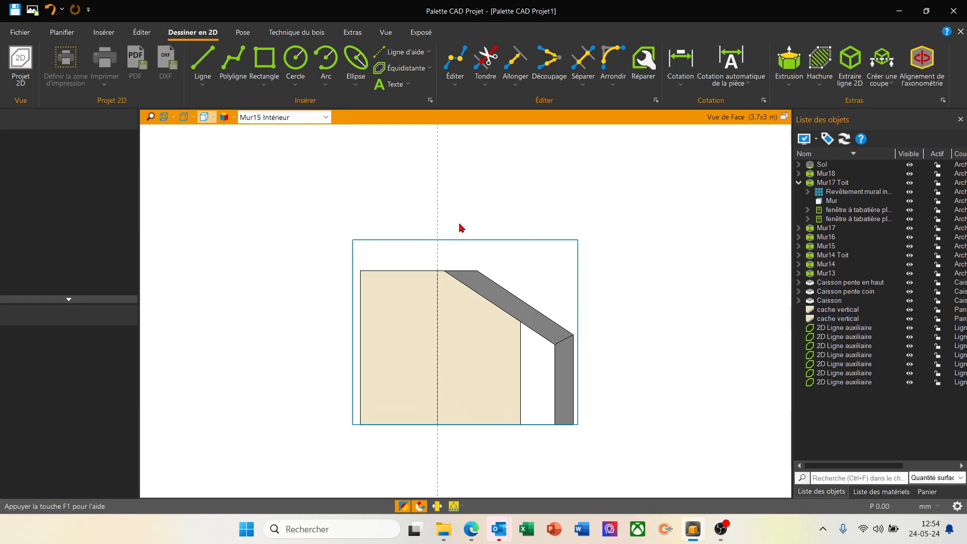
pyautogui.doubleClick(539, 117)
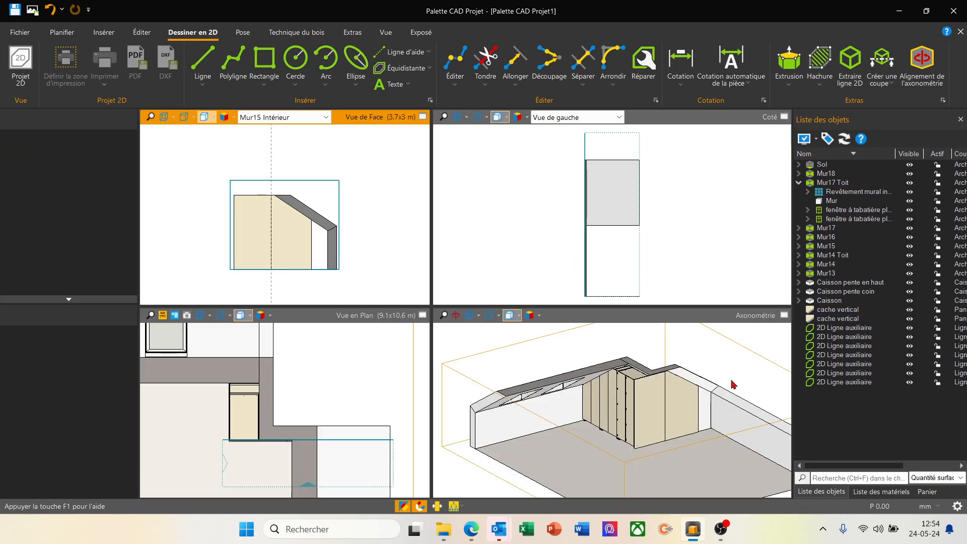
pyautogui.doubleClick(687, 310)
pyautogui.scroll(-2, 640, 378)
pyautogui.moveTo(583, 421); pyautogui.dragTo(635, 414, button='middle')
pyautogui.scroll(5, 554, 406)
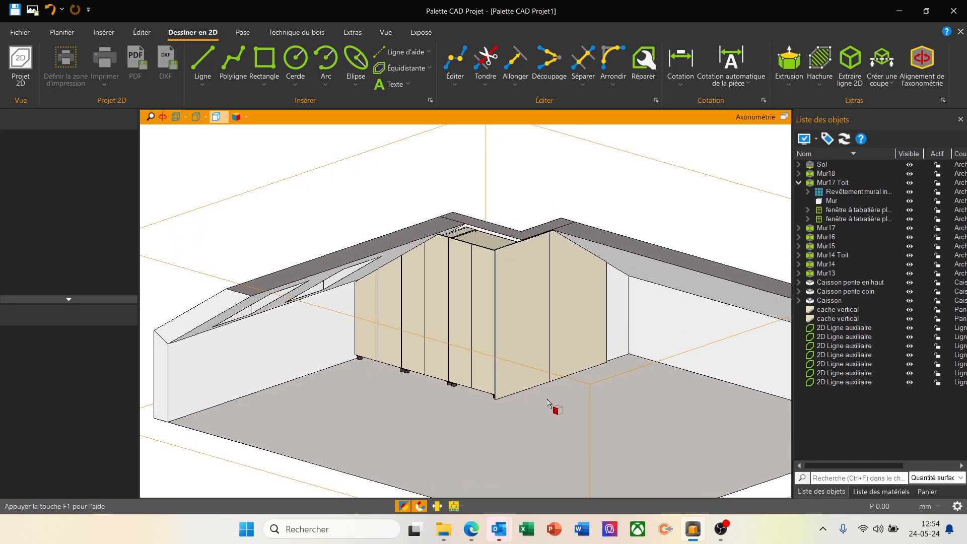
pyautogui.scroll(1, 581, 388)
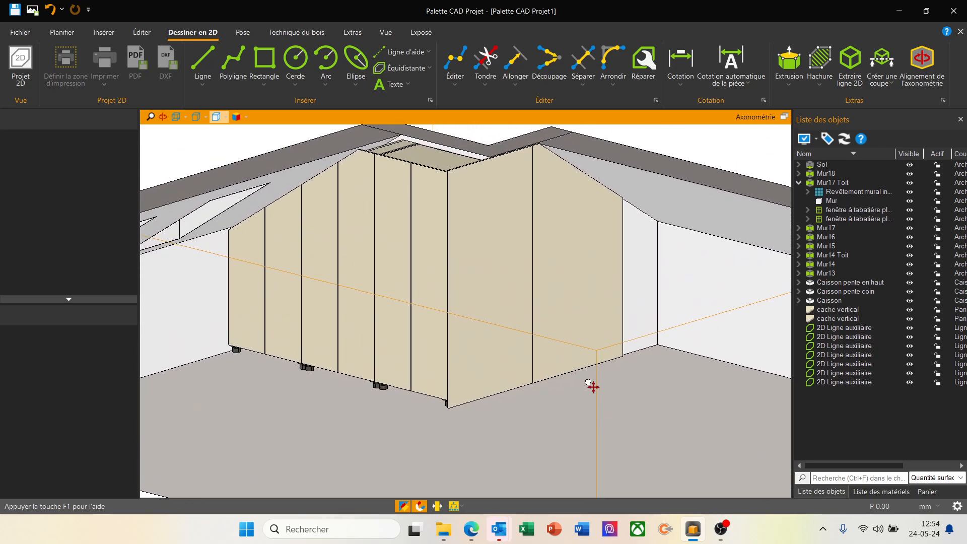
pyautogui.moveTo(585, 381); pyautogui.dragTo(572, 363, button='middle')
pyautogui.scroll(-3, 446, 386)
pyautogui.moveTo(464, 390); pyautogui.dragTo(417, 160, button='middle')
pyautogui.doubleClick(459, 121)
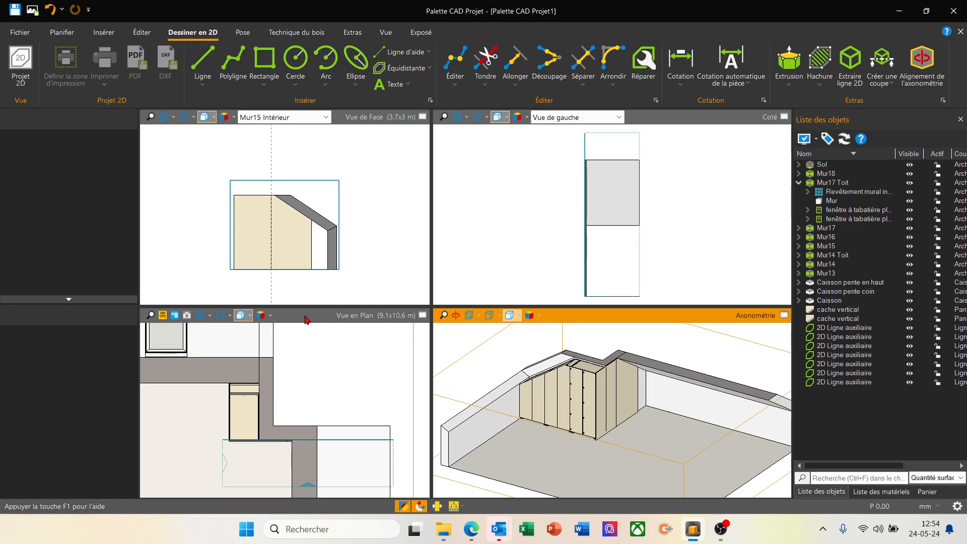
# - In the enlarged front view of Mur15, place a vertical guide line along the cover panel's cut edge
pyautogui.click(281, 438)
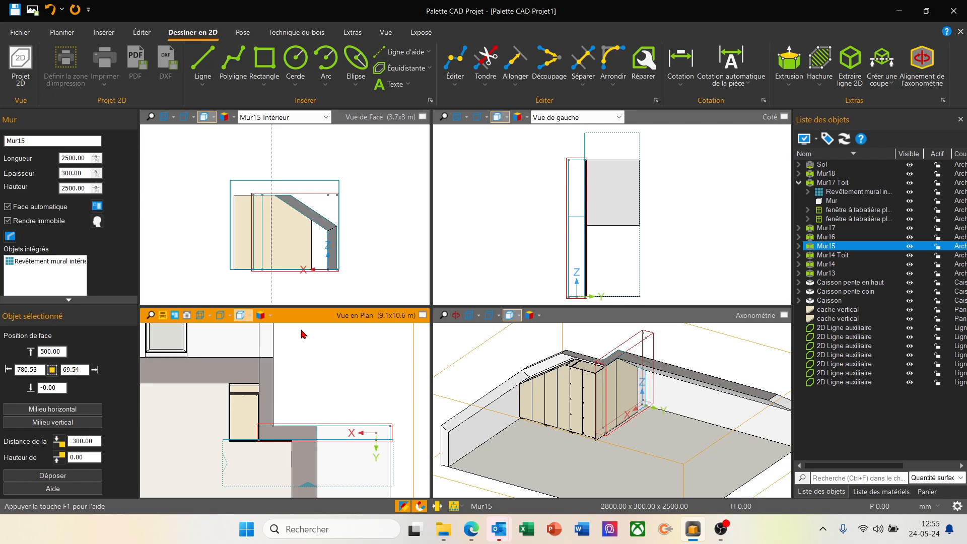
pyautogui.click(339, 119)
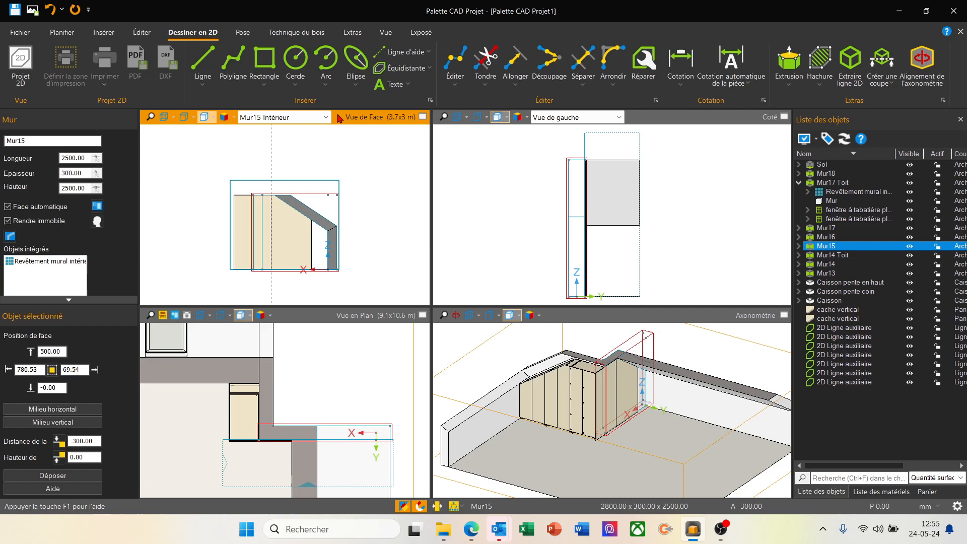
pyautogui.click(422, 116)
pyautogui.scroll(5, 565, 425)
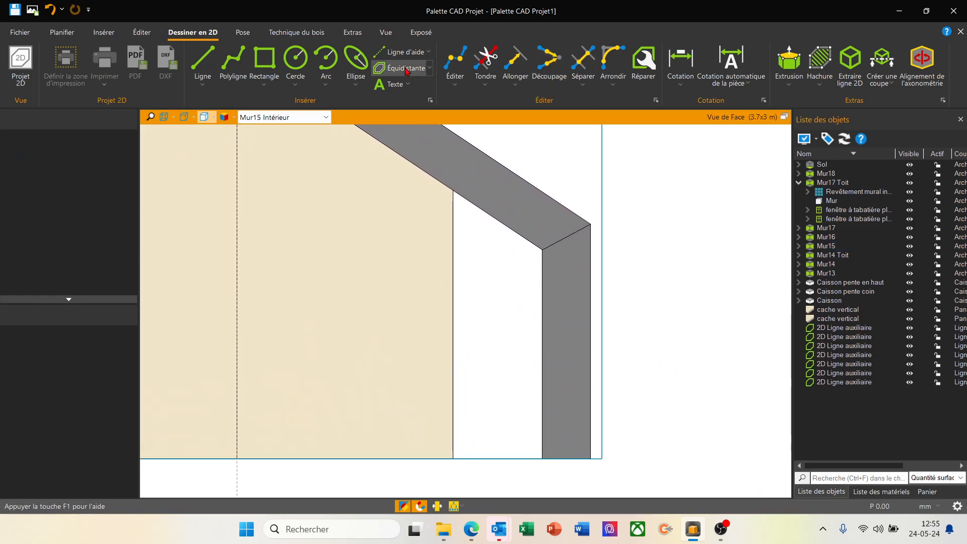
pyautogui.click(429, 52)
pyautogui.click(403, 130)
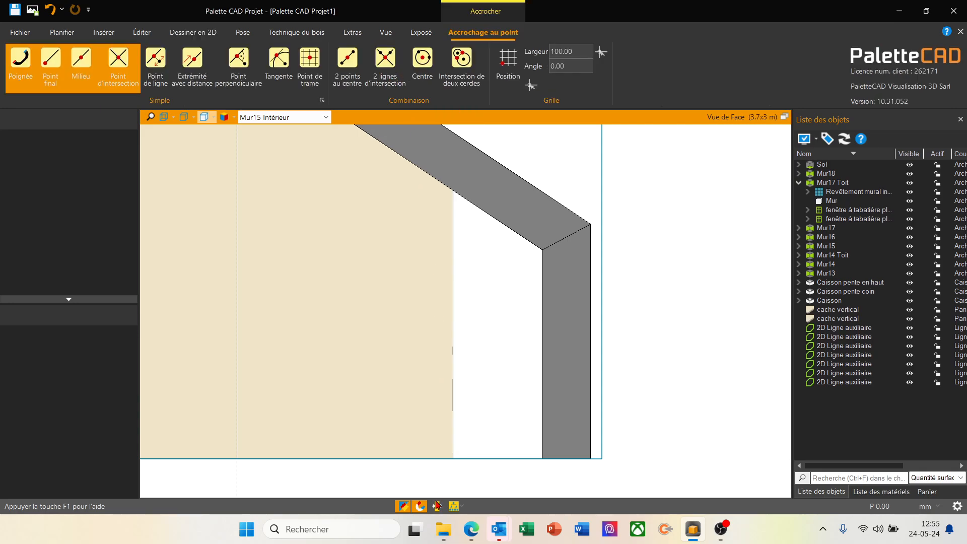
pyautogui.click(453, 459)
pyautogui.click(453, 447)
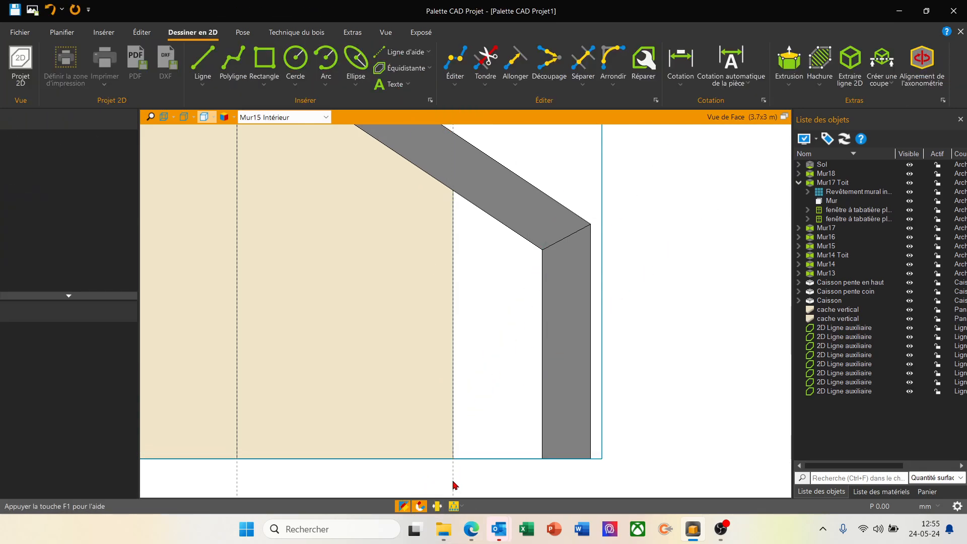
# - Align the new vertical guide line exactly with the cover panel's lower corner at the cut edge
pyautogui.click(453, 485)
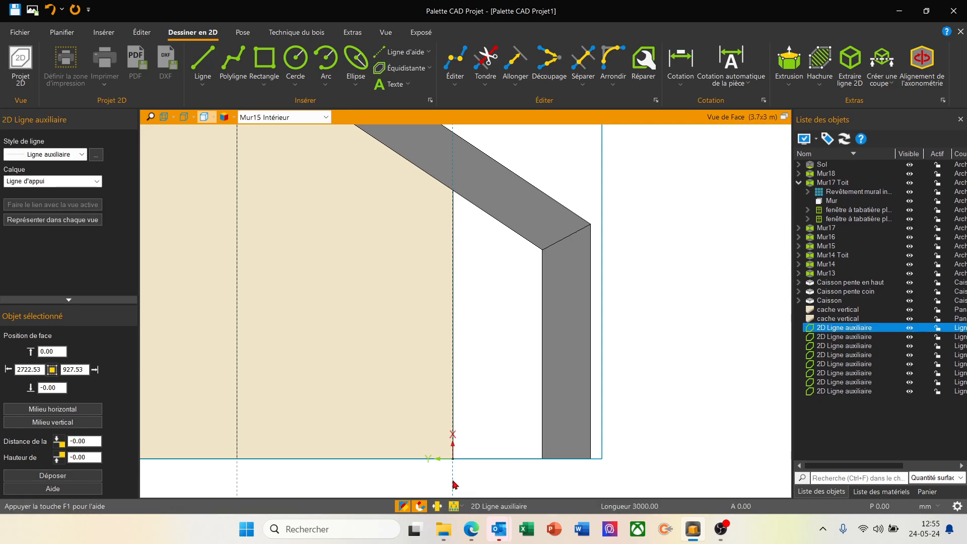
pyautogui.press('Left')
pyautogui.scroll(5, 460, 477)
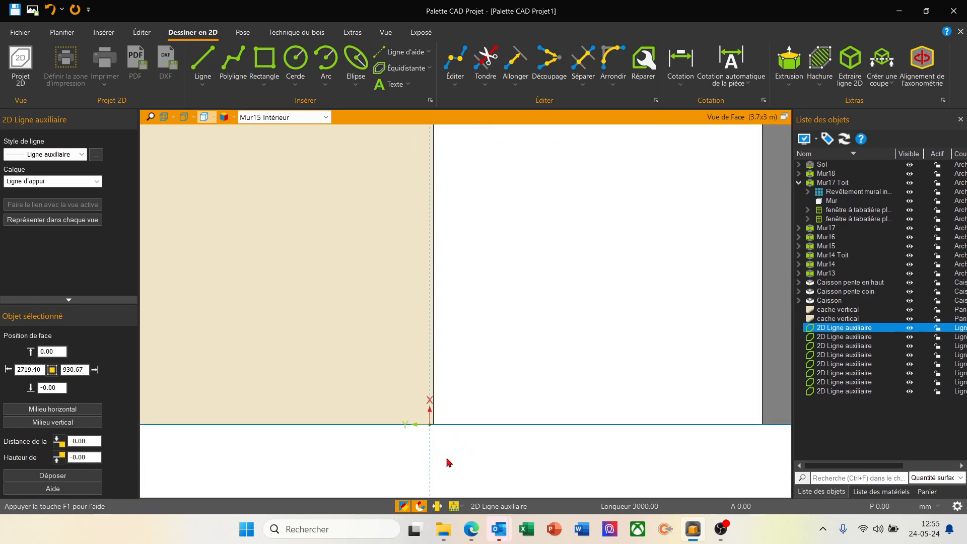
pyautogui.press('m')
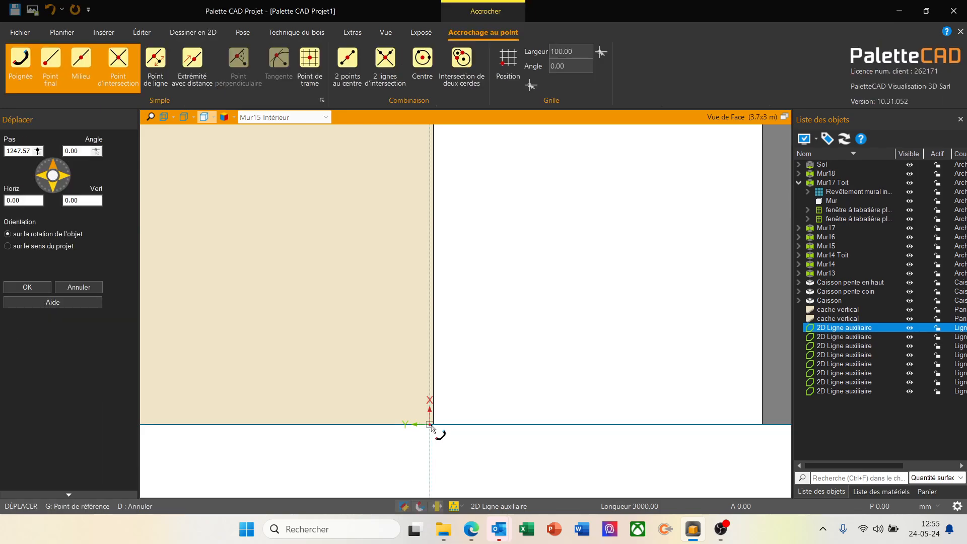
pyautogui.click(430, 425)
pyautogui.click(433, 425)
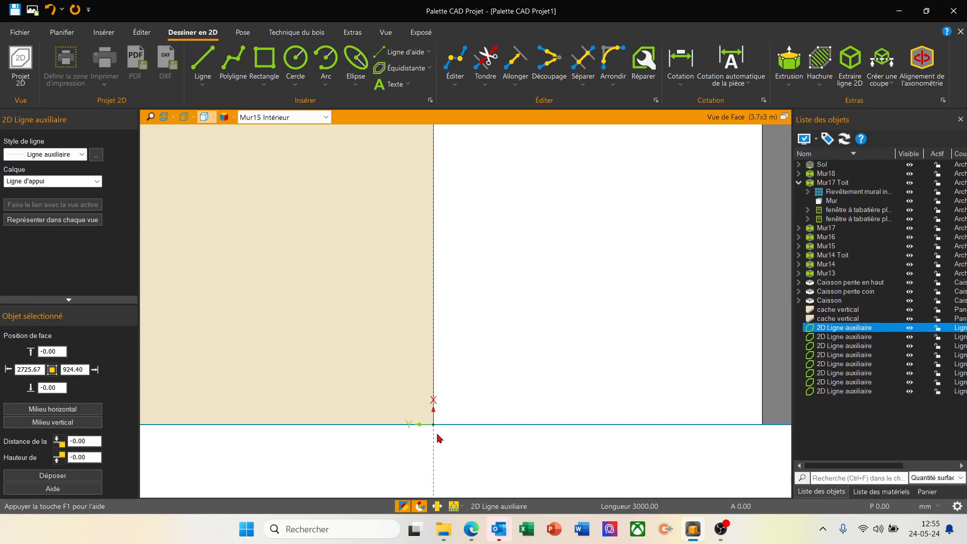
# - Move the guide line 100 mm to the left, inside the cover panel
pyautogui.moveTo(432, 444); pyautogui.dragTo(432, 447)
pyautogui.write('d100')
pyautogui.press('Left')
pyautogui.press('Return')
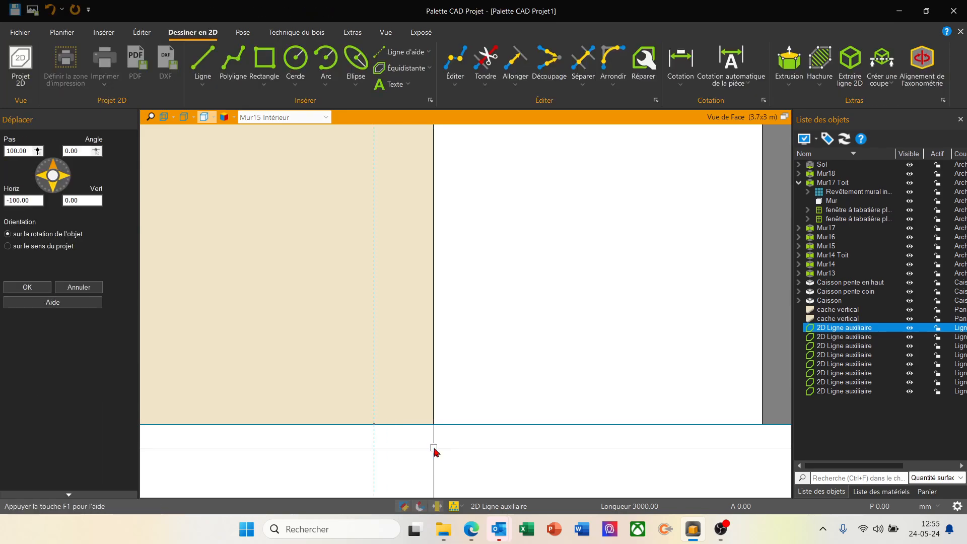
# - Place a vertical guide line along the inner face of the low wall, starting at its foot
pyautogui.scroll(-2, 398, 442)
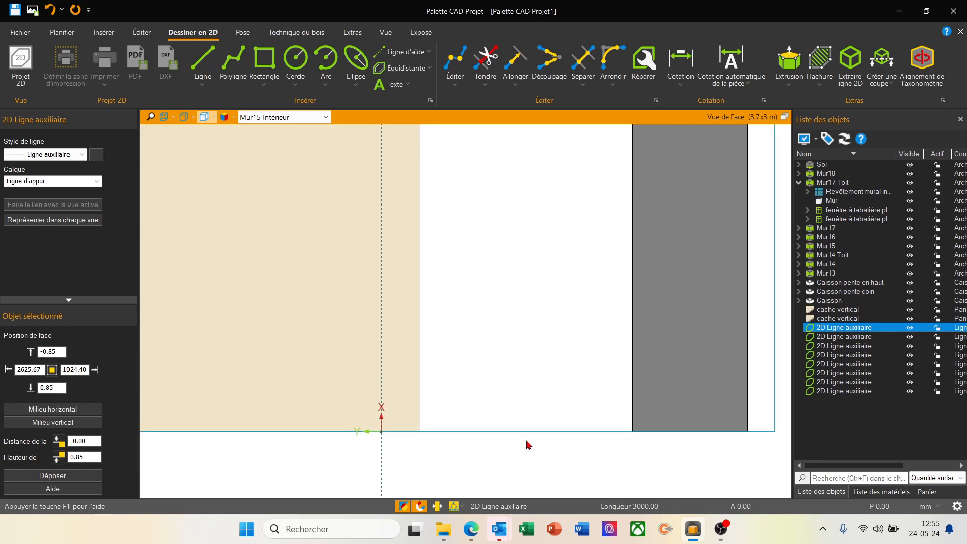
pyautogui.scroll(1, 528, 445)
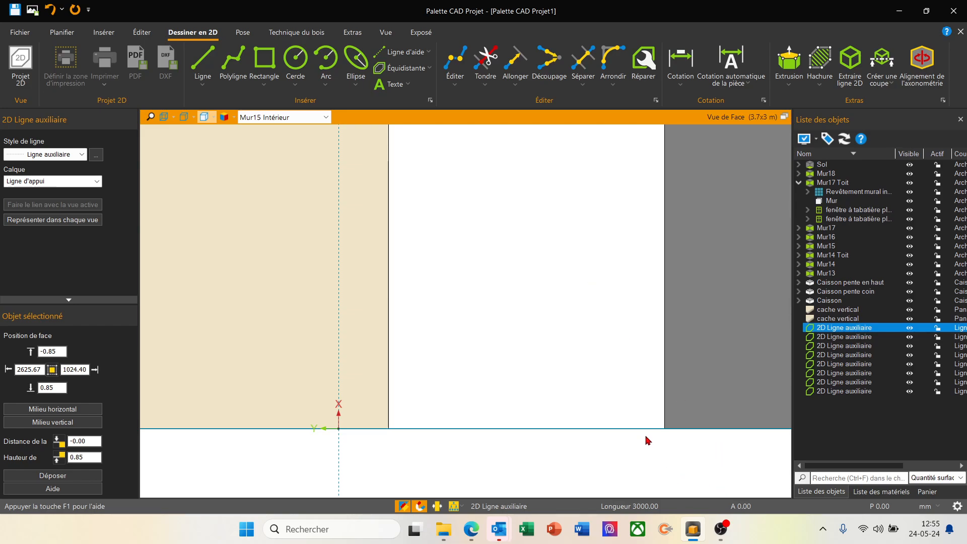
pyautogui.click(665, 429)
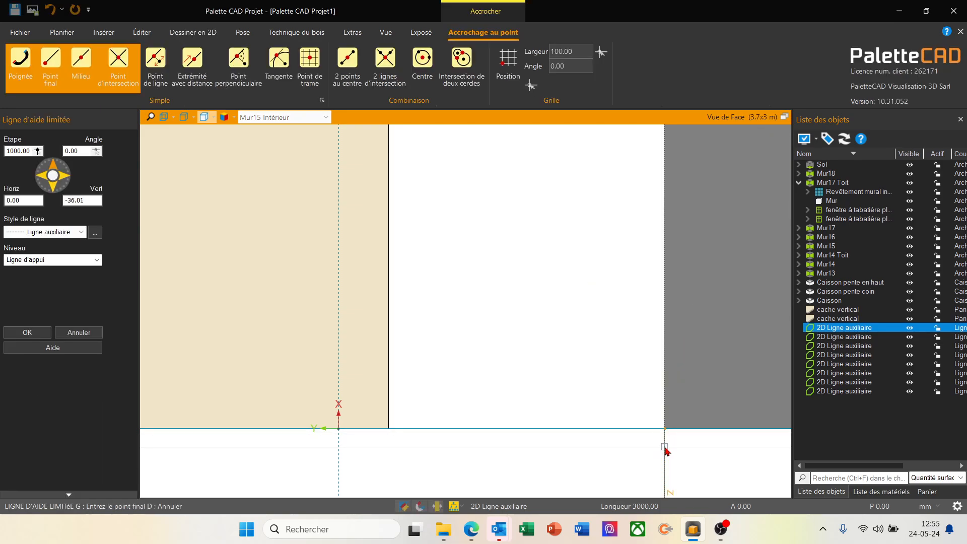
pyautogui.click(665, 447)
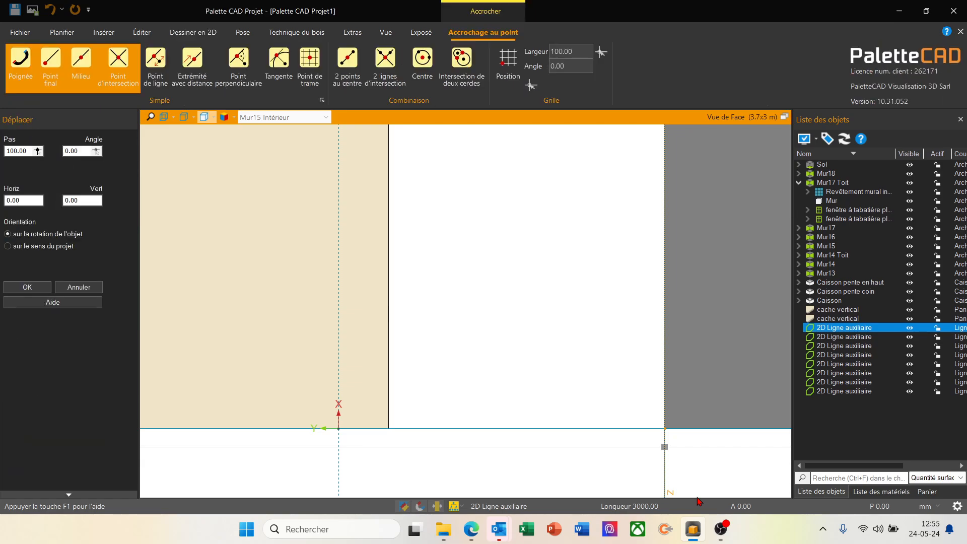
# - Move the guide line inside the cover panel, near its cut edge, another 10 mm to the left
pyautogui.write('10')
pyautogui.press('Return')
pyautogui.press('Left')
pyautogui.press('Return')
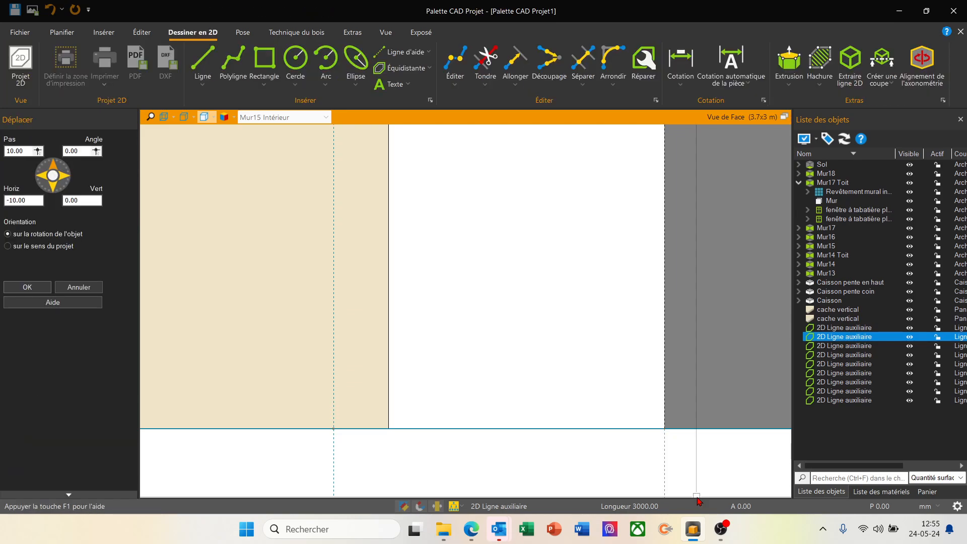
# - Move the guide line on the low wall's inner face 10 mm to the left, off the wall
pyautogui.click(670, 462)
pyautogui.write('10')
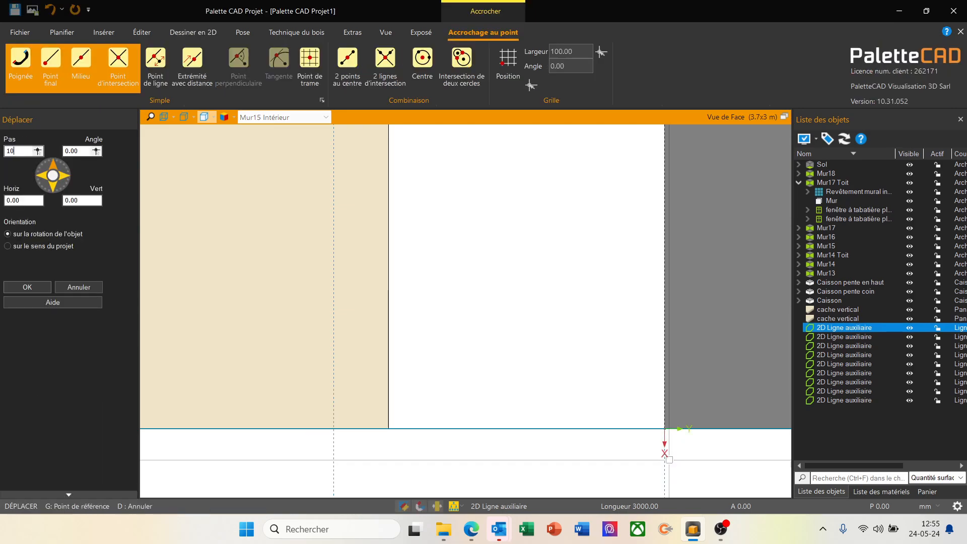
pyautogui.press('Return')
pyautogui.press('Left')
pyautogui.press('Return')
# - Place an inclined guide line along the roof's underside, from the panel's upper cut corner to the low wall's inner top corner
pyautogui.scroll(-6, 513, 441)
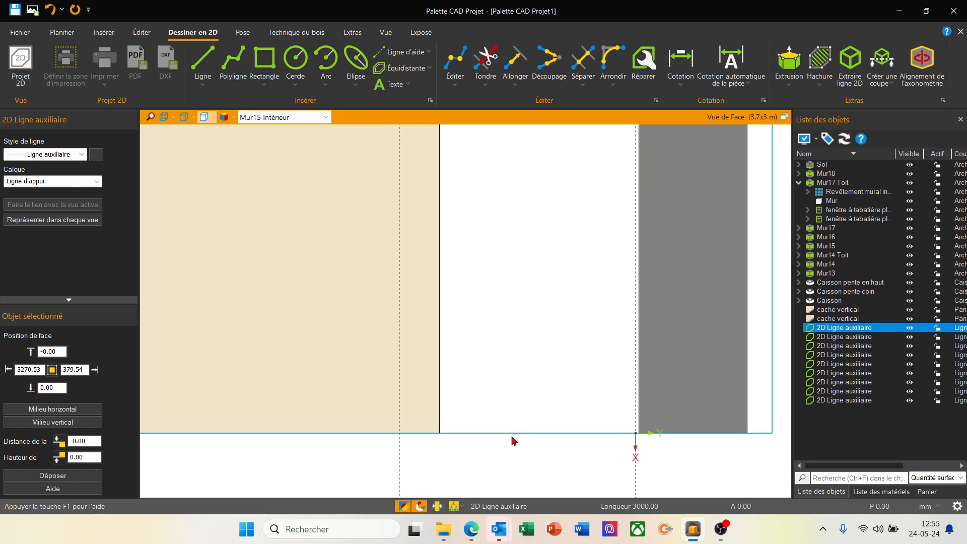
pyautogui.moveTo(486, 185); pyautogui.dragTo(478, 291, button='middle')
pyautogui.scroll(1, 479, 294)
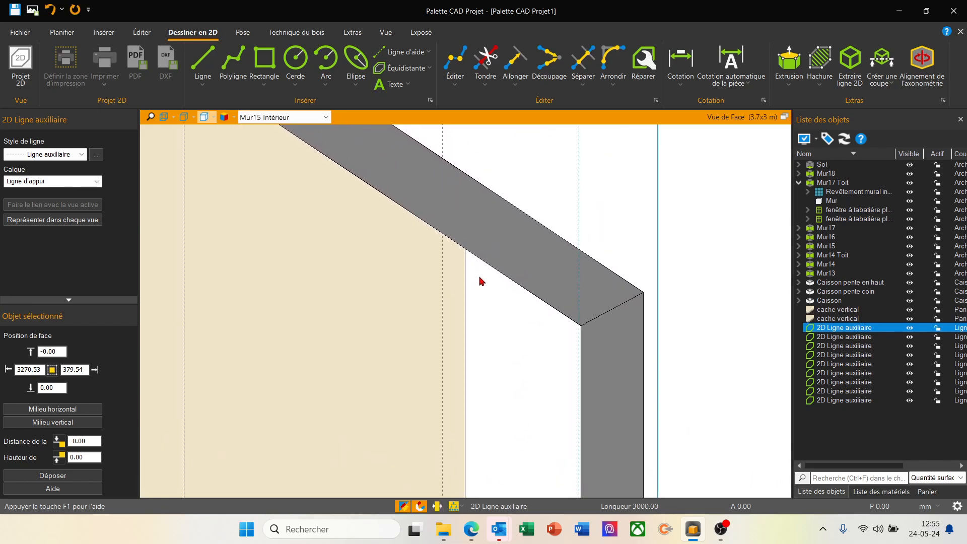
pyautogui.press('h')
pyautogui.click(466, 249)
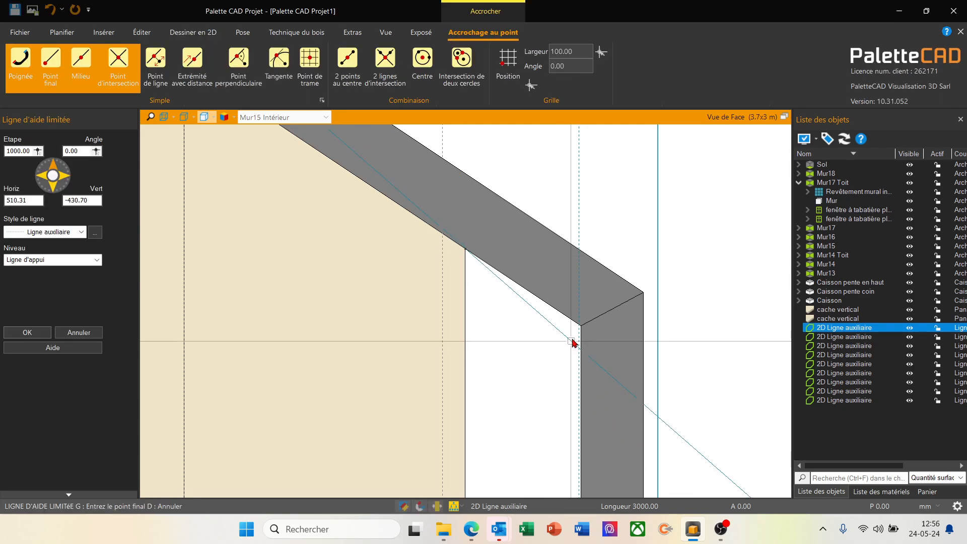
pyautogui.click(581, 326)
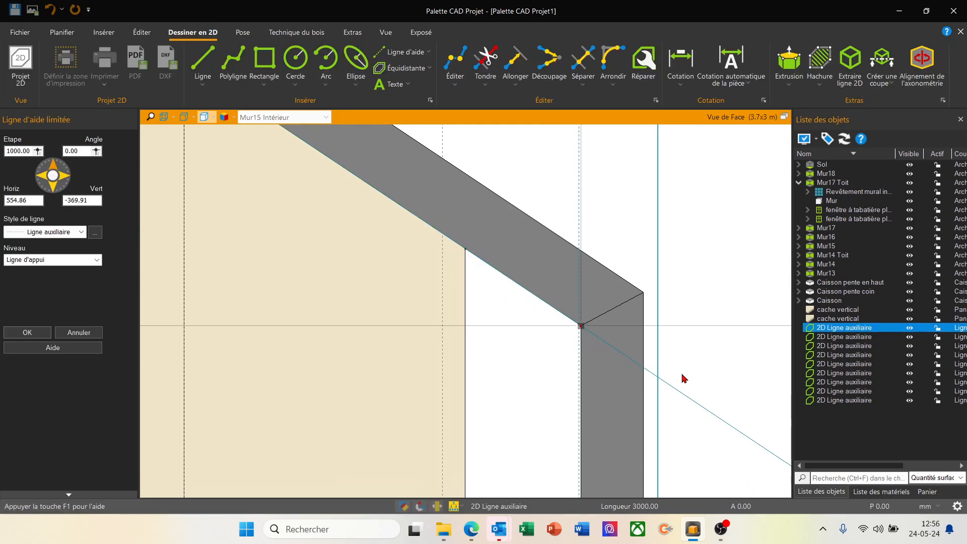
pyautogui.scroll(1, 665, 393)
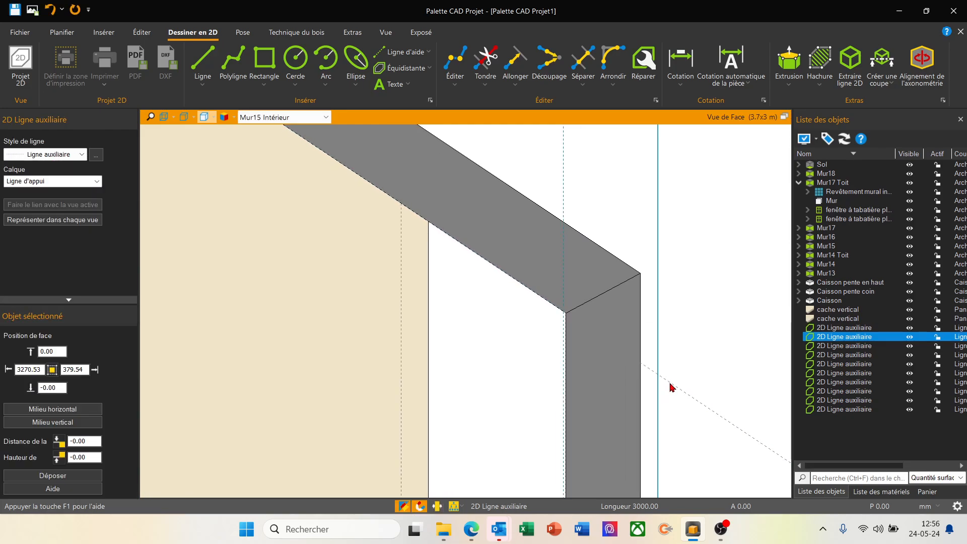
pyautogui.click(670, 391)
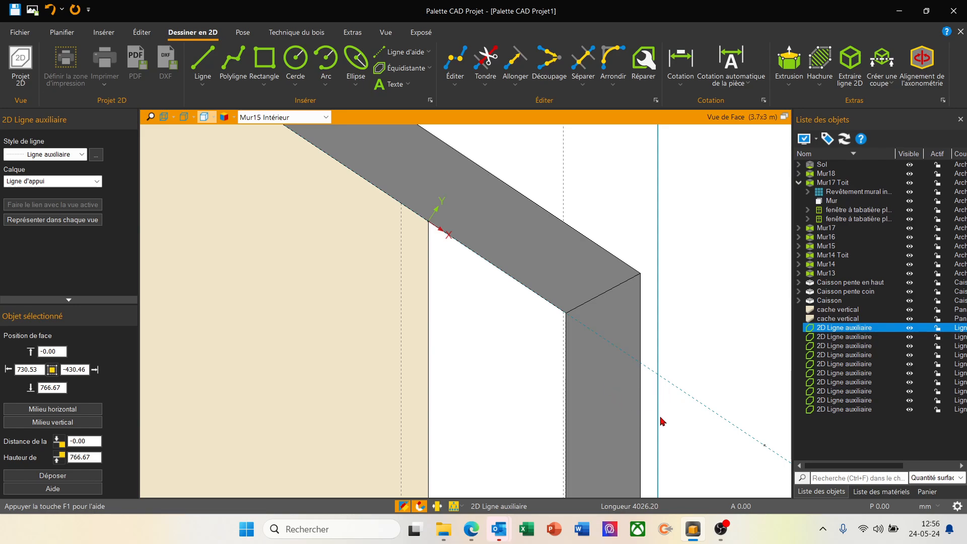
pyautogui.click(694, 419)
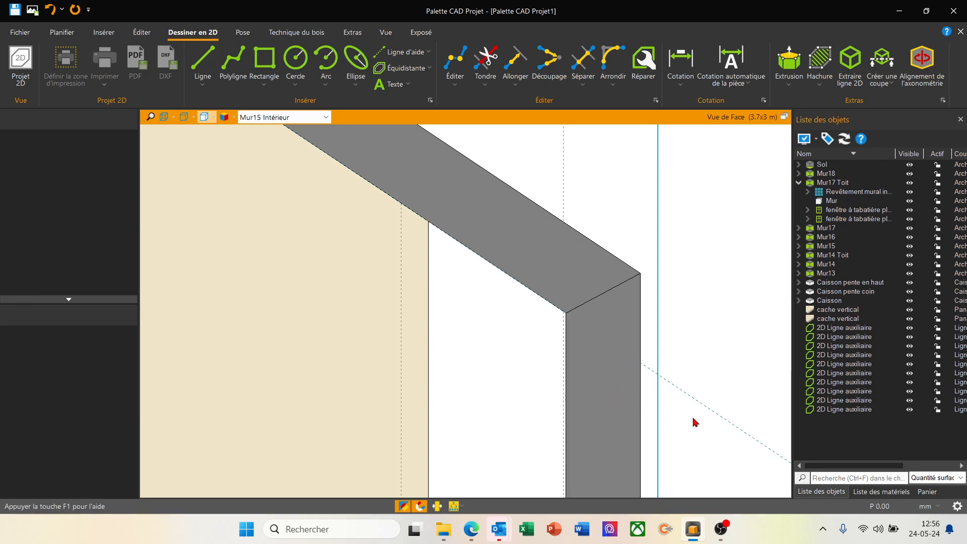
# - Place a horizontal guide line through the point where the panel's vertical guide line meets the roof slope
pyautogui.click(395, 54)
pyautogui.scroll(3, 409, 227)
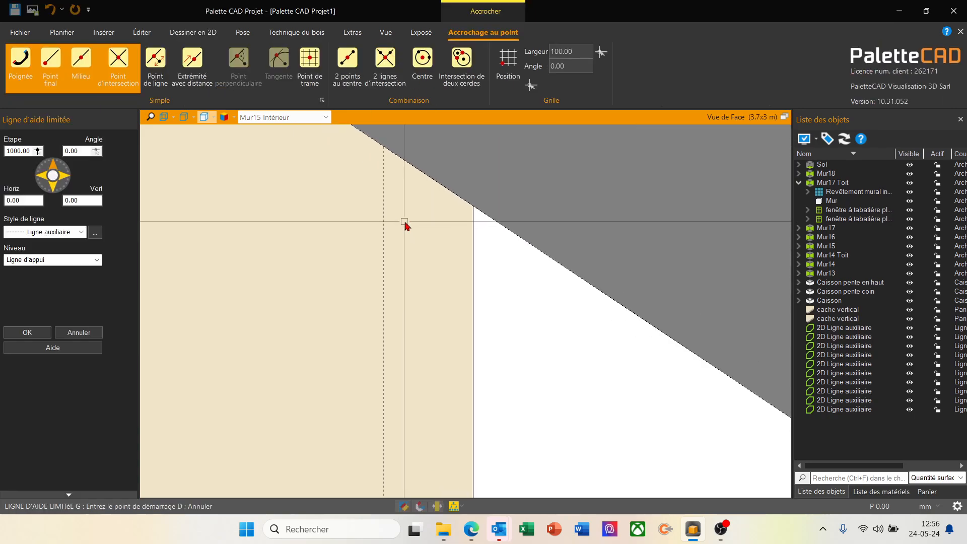
pyautogui.click(387, 145)
pyautogui.click(354, 144)
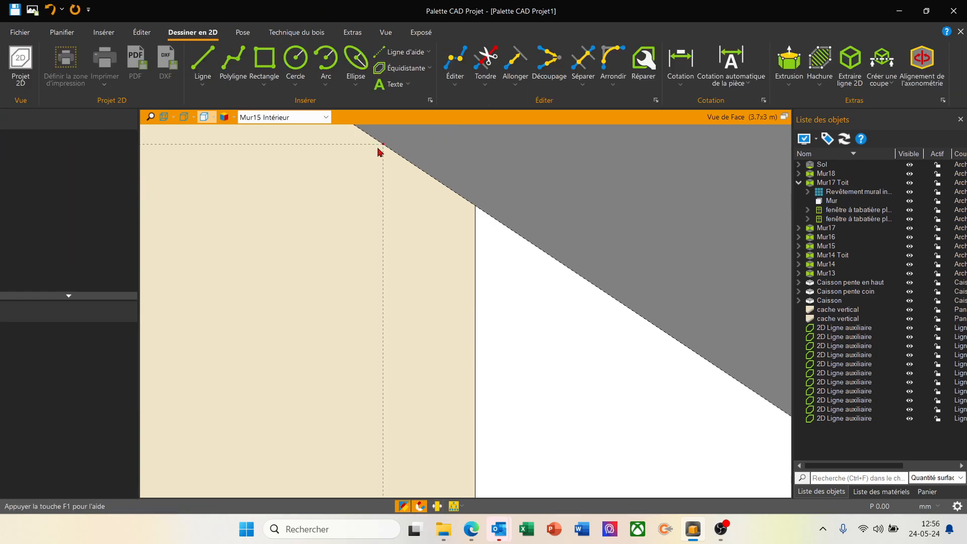
# - Move the horizontal guide line 20 mm down
pyautogui.click(360, 147)
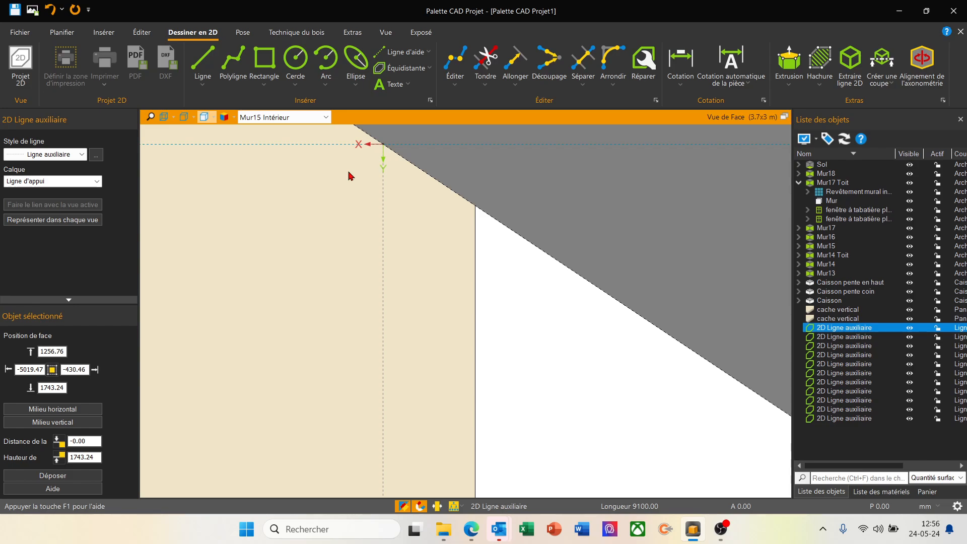
pyautogui.write('d20')
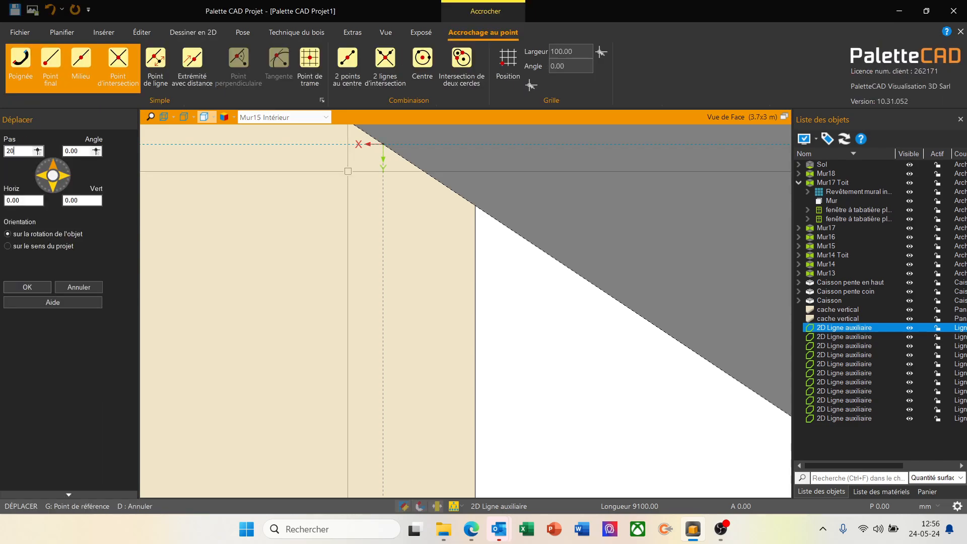
pyautogui.press('Return')
pyautogui.press('Down')
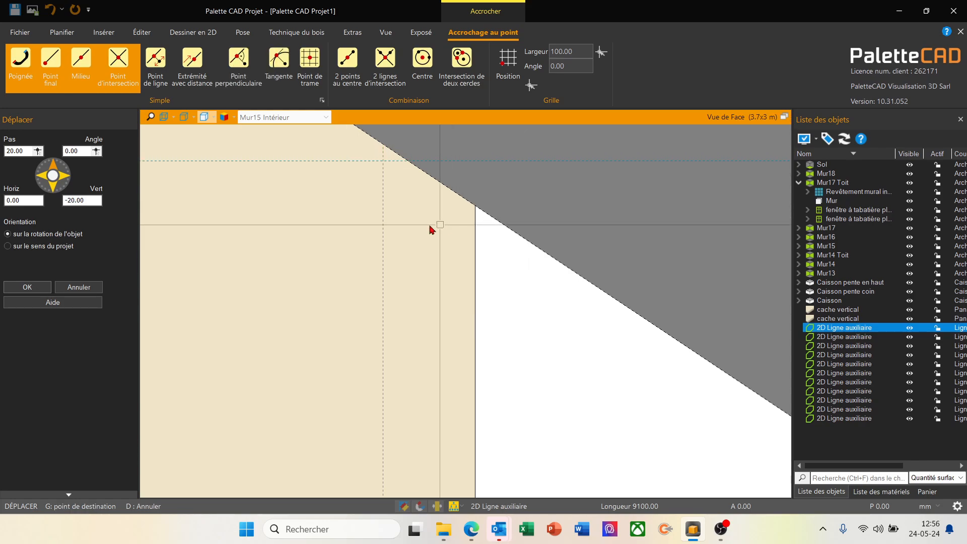
pyautogui.scroll(-2, 423, 234)
pyautogui.scroll(-1, 473, 291)
pyautogui.scroll(1, 478, 296)
pyautogui.moveTo(494, 308); pyautogui.dragTo(460, 302, button='middle')
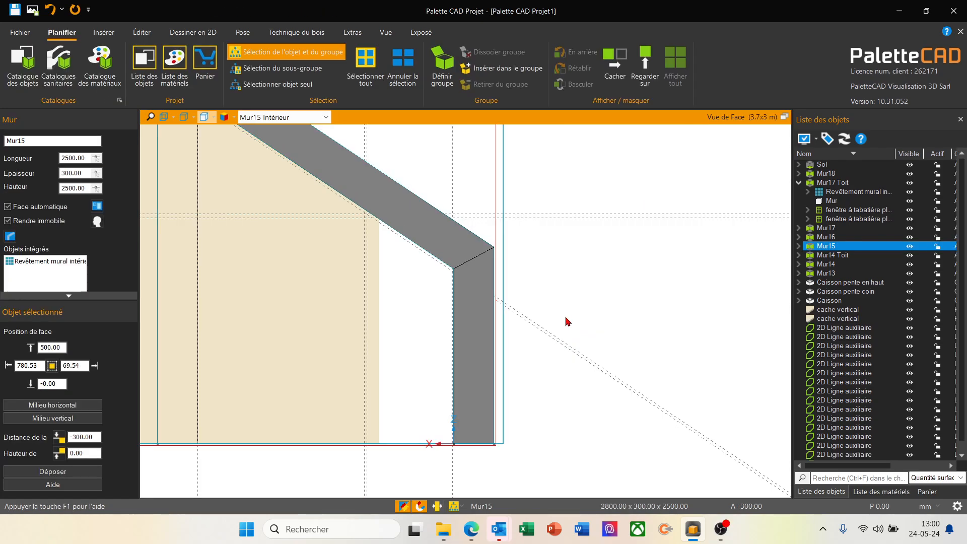
# - Examine the guide line intersections under the roof slope, between the cover panel's edge and the low wall
pyautogui.scroll(3, 390, 271)
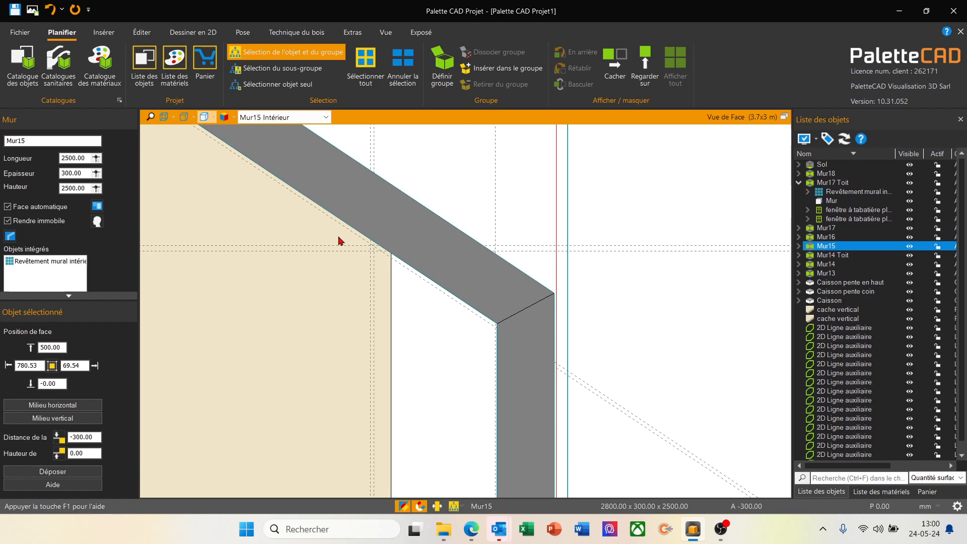
pyautogui.scroll(3, 389, 250)
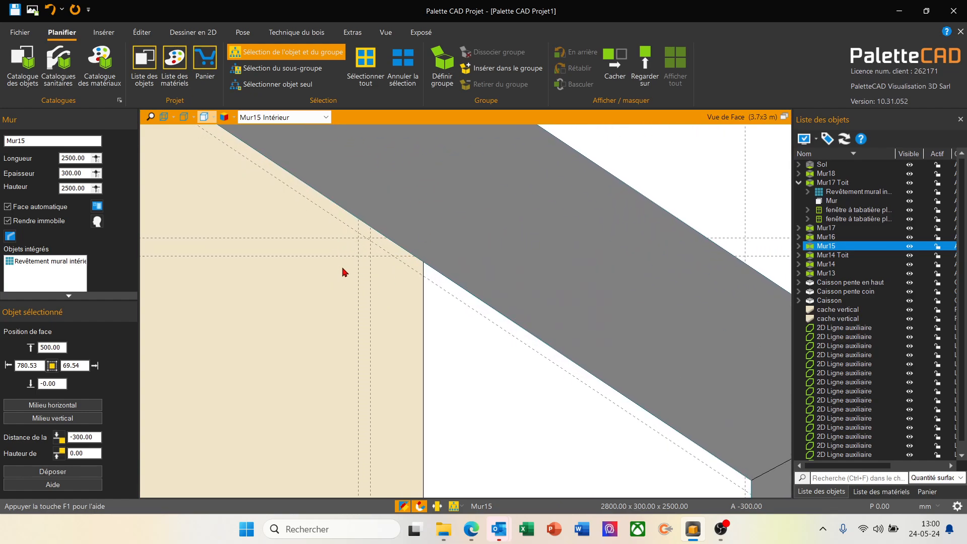
pyautogui.scroll(4, 383, 274)
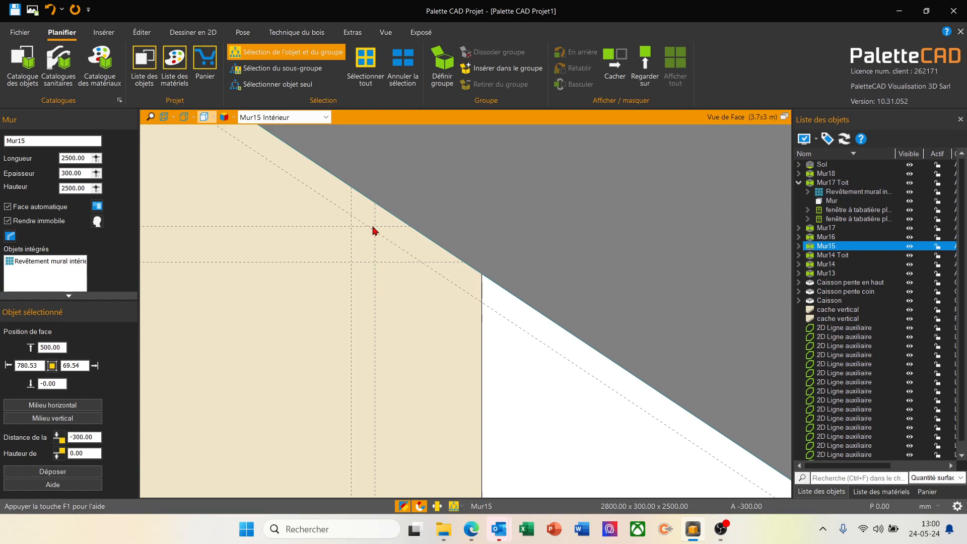
pyautogui.scroll(-3, 358, 224)
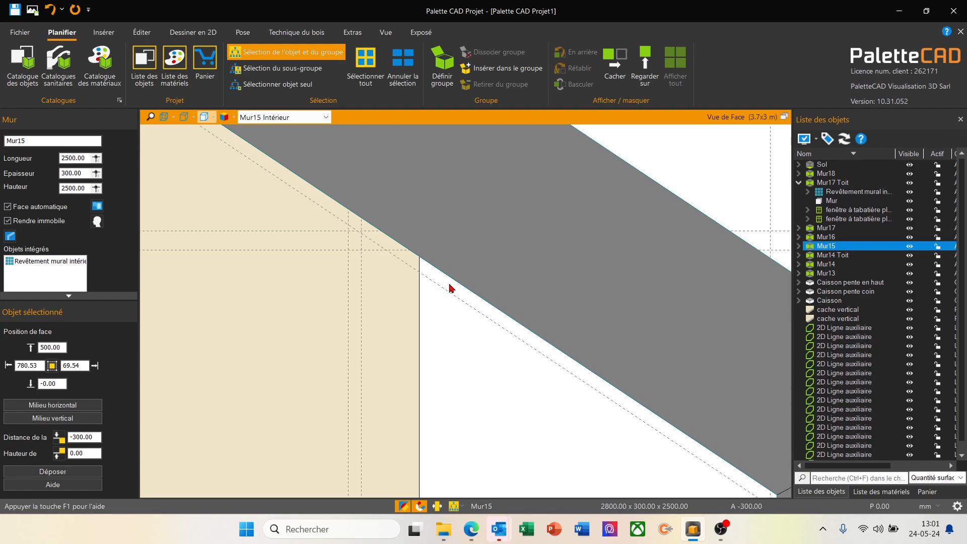
pyautogui.scroll(-2, 413, 287)
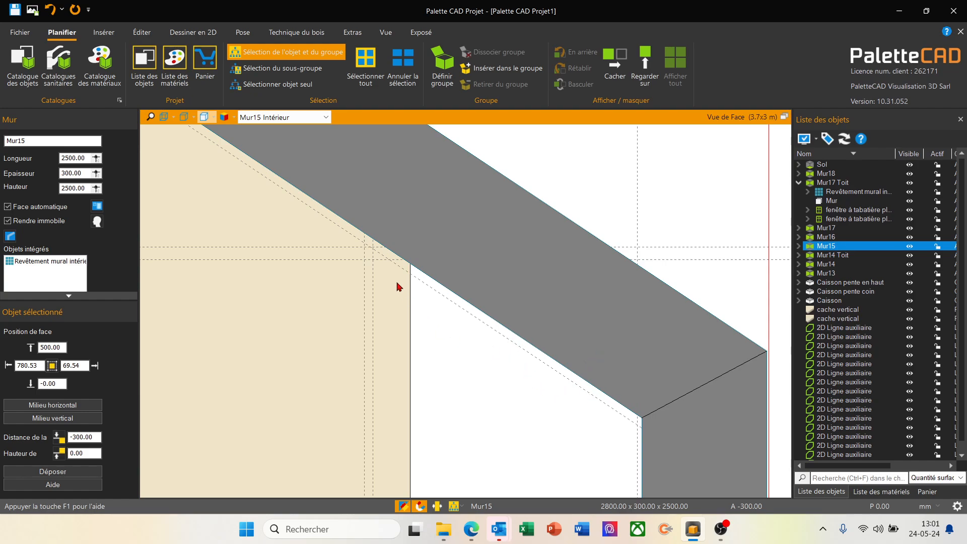
pyautogui.scroll(2, 372, 264)
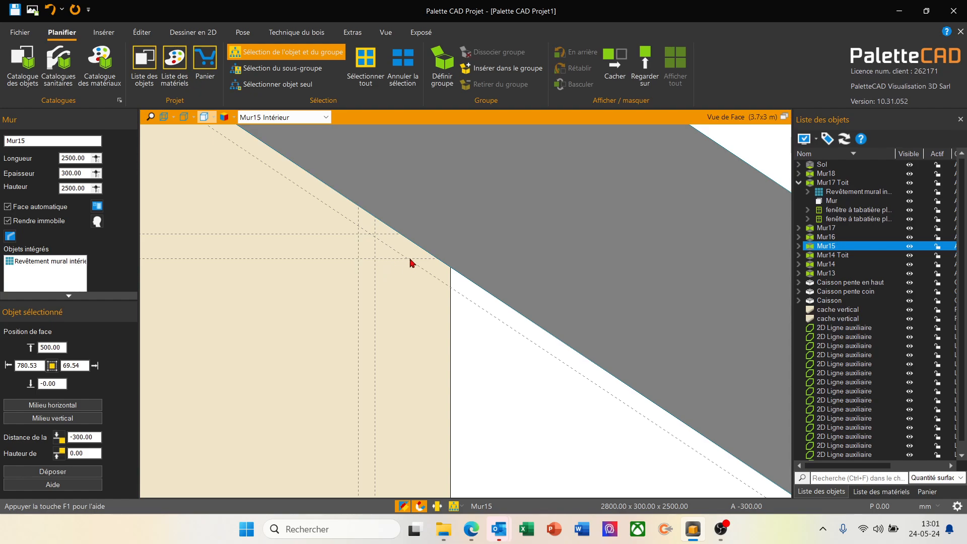
pyautogui.scroll(-10, 405, 264)
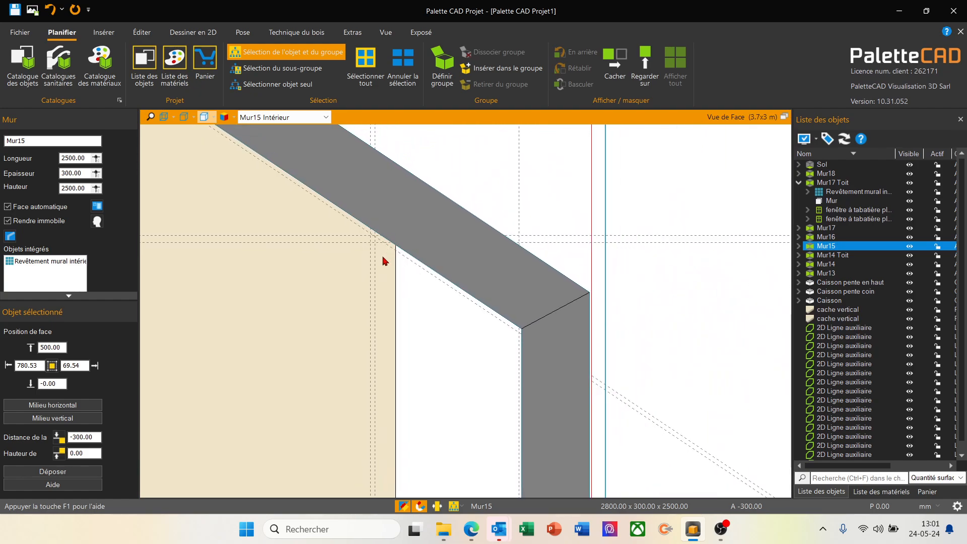
pyautogui.moveTo(443, 353); pyautogui.dragTo(448, 284, button='middle')
pyautogui.scroll(-1, 416, 300)
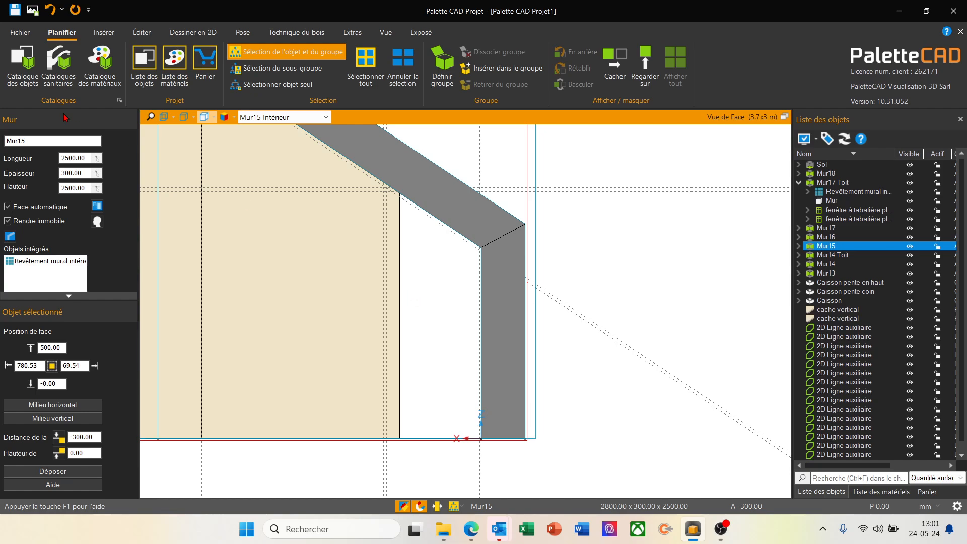
# - Start a new Caisson pente arrière cabinet from the catalogue's 7 Configurateurs de Caisson folder, keeping its configurator clear of the drawing
pyautogui.click(28, 68)
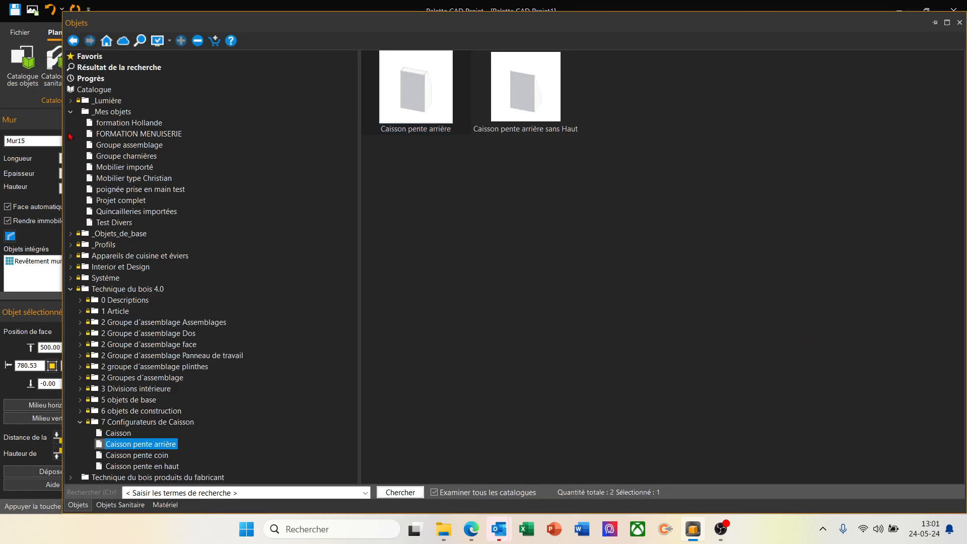
pyautogui.click(146, 422)
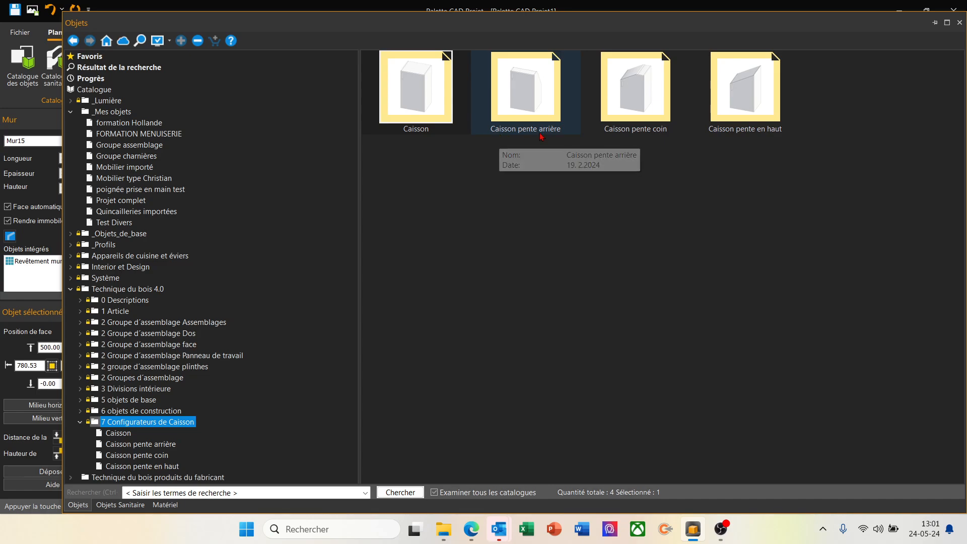
pyautogui.doubleClick(533, 98)
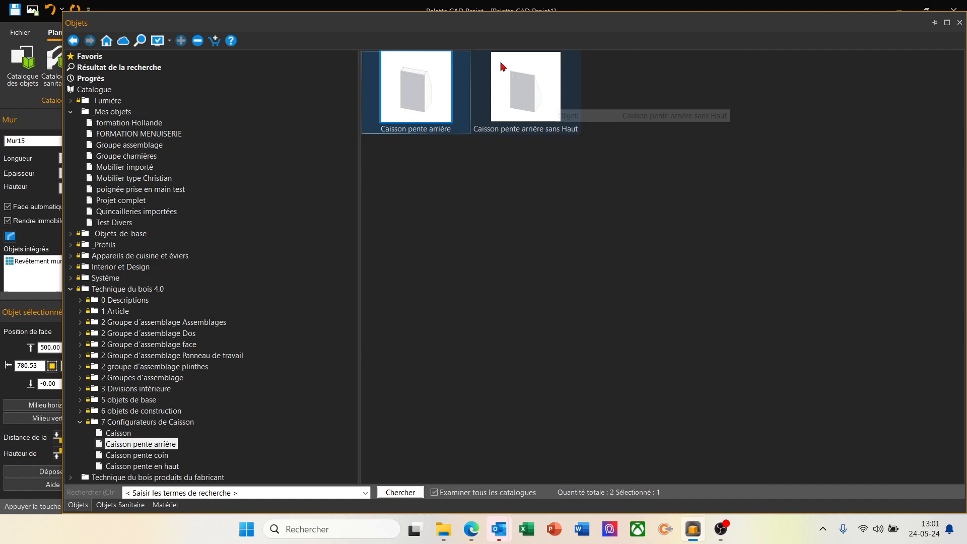
pyautogui.doubleClick(422, 92)
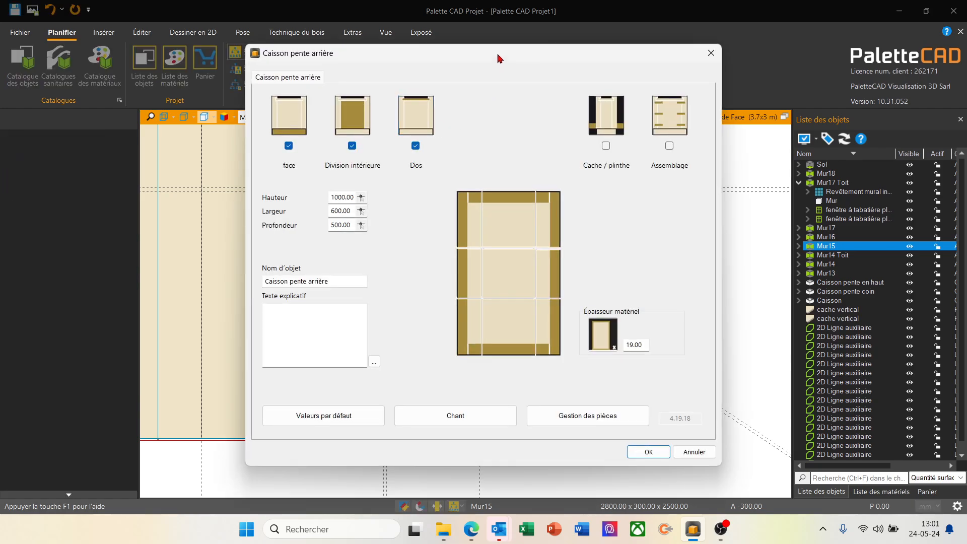
pyautogui.moveTo(497, 54); pyautogui.dragTo(752, 54)
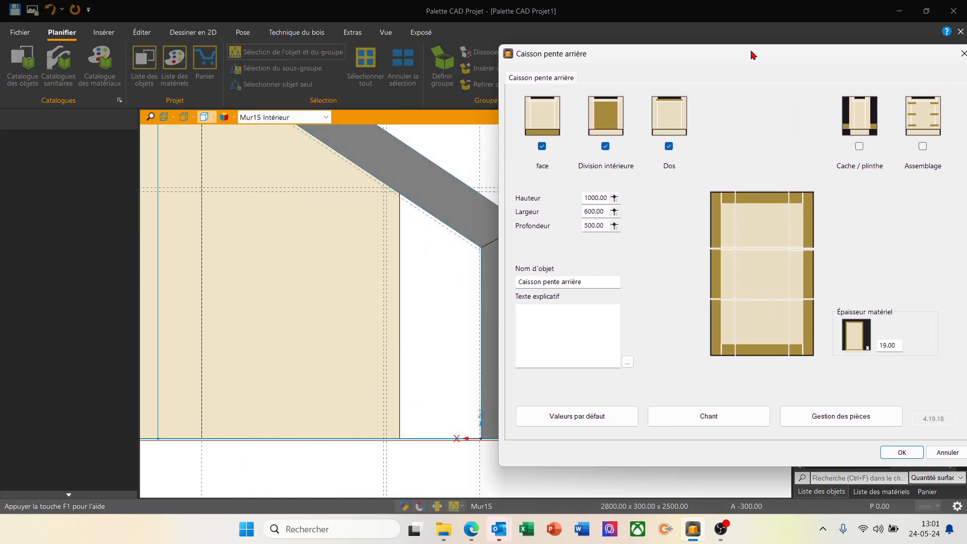
# - Take the cabinet's height from the drawing, from the lower horizontal guide line straight down the vertical guide line nearer the low wall to the floor
pyautogui.scroll(-2, 187, 262)
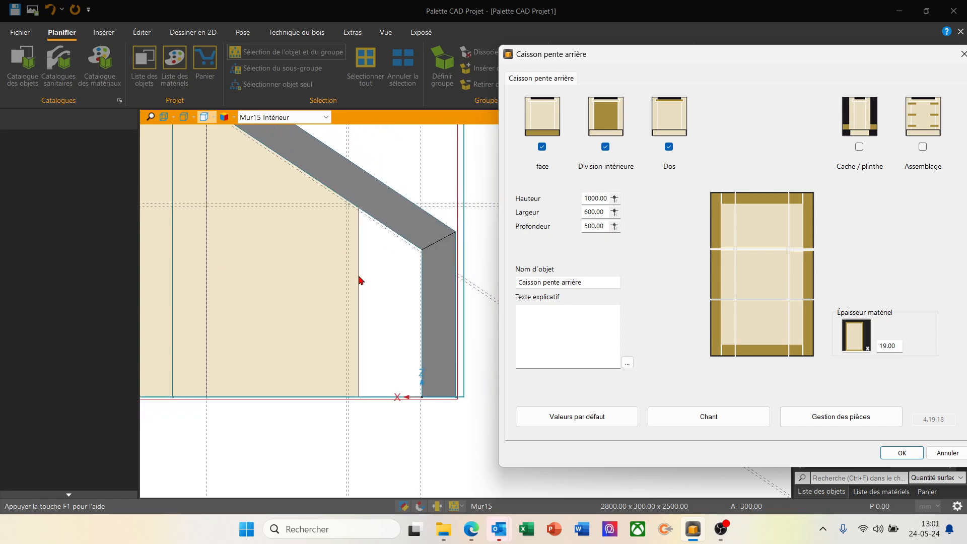
pyautogui.scroll(5, 416, 251)
pyautogui.moveTo(481, 297); pyautogui.dragTo(443, 283, button='middle')
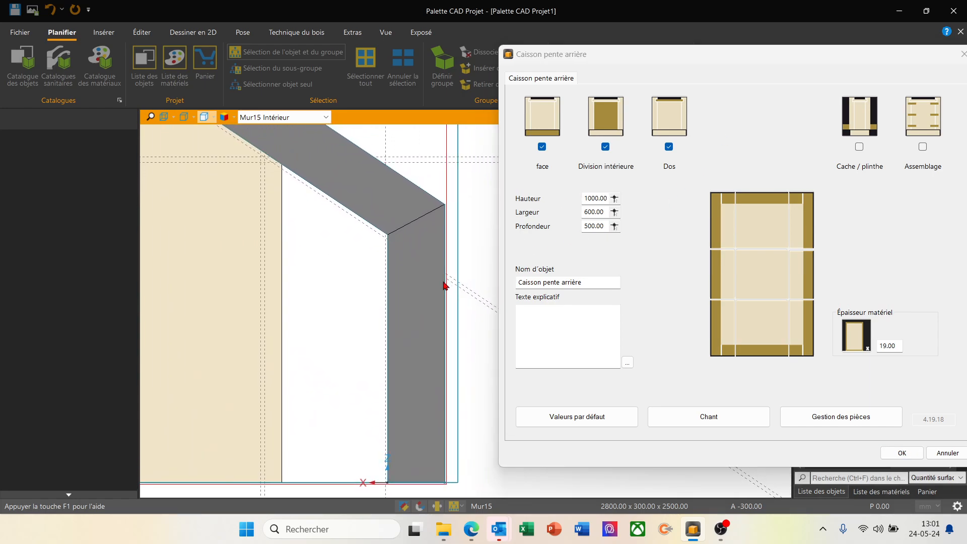
pyautogui.scroll(-1, 444, 282)
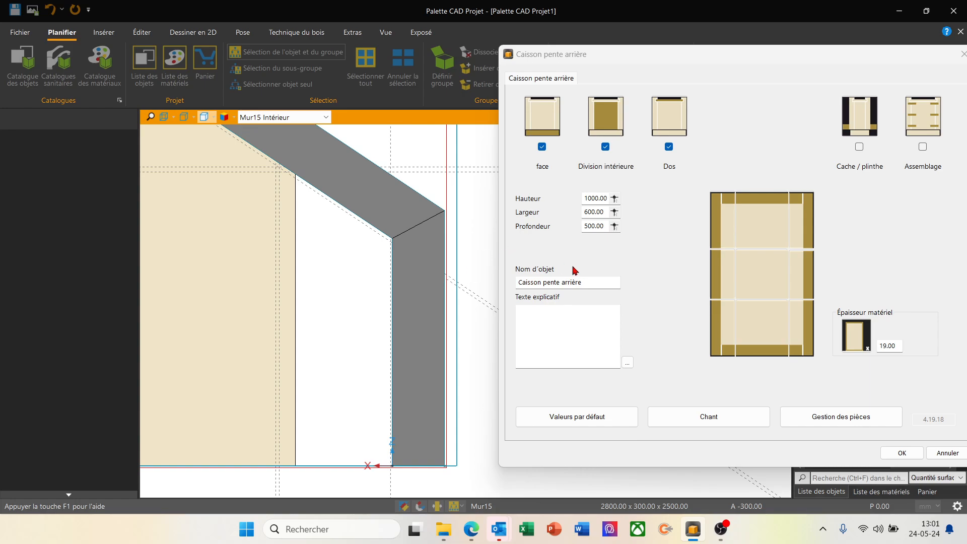
pyautogui.click(616, 200)
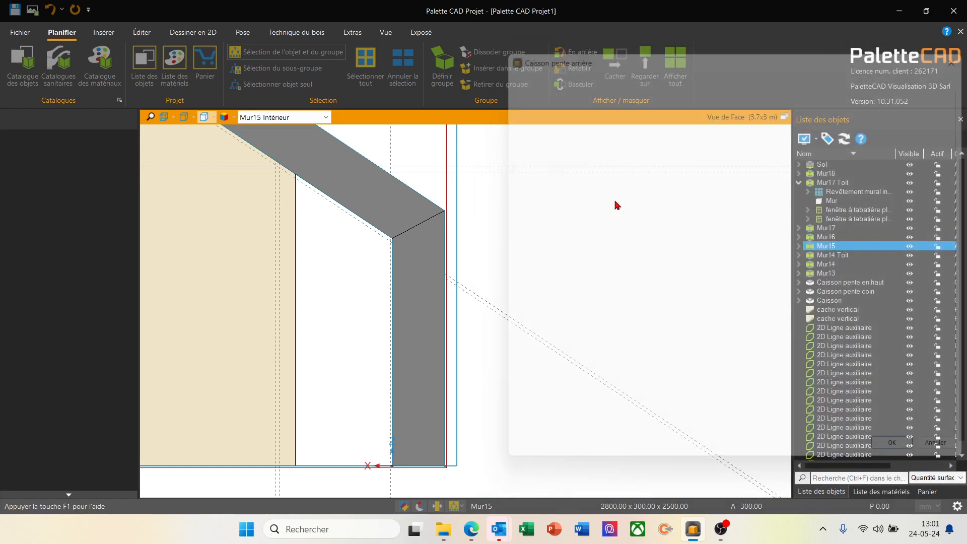
pyautogui.scroll(5, 278, 167)
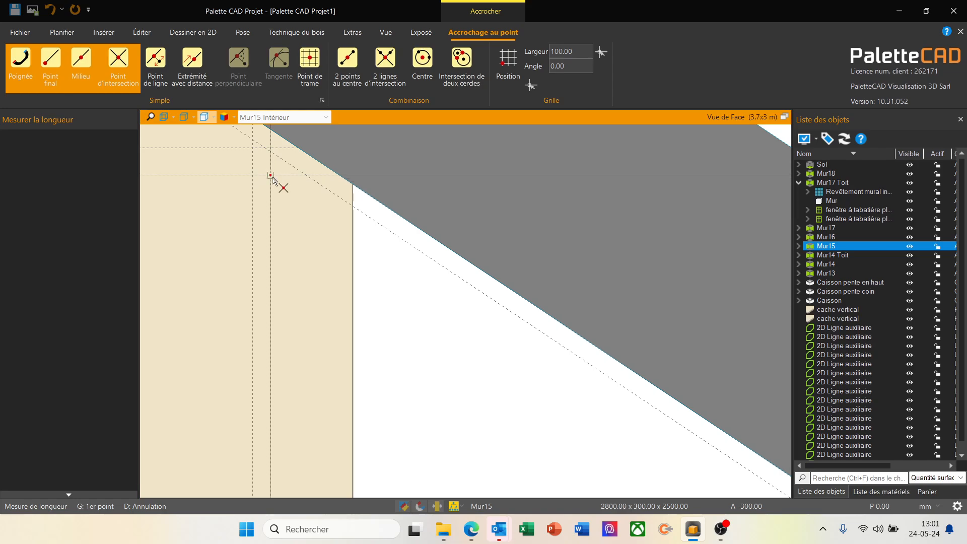
pyautogui.click(271, 180)
pyautogui.scroll(-5, 347, 177)
pyautogui.scroll(-5, 381, 176)
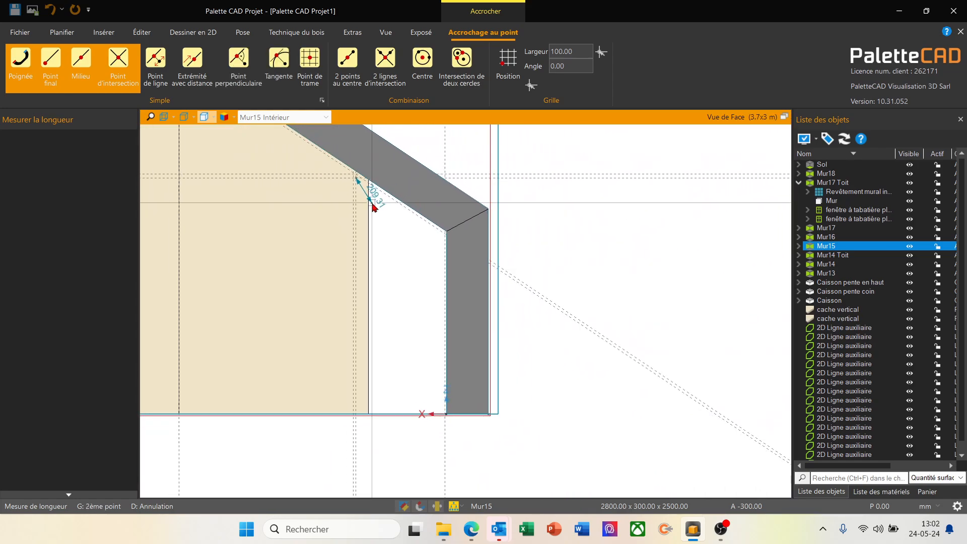
pyautogui.scroll(7, 355, 393)
pyautogui.scroll(1, 365, 400)
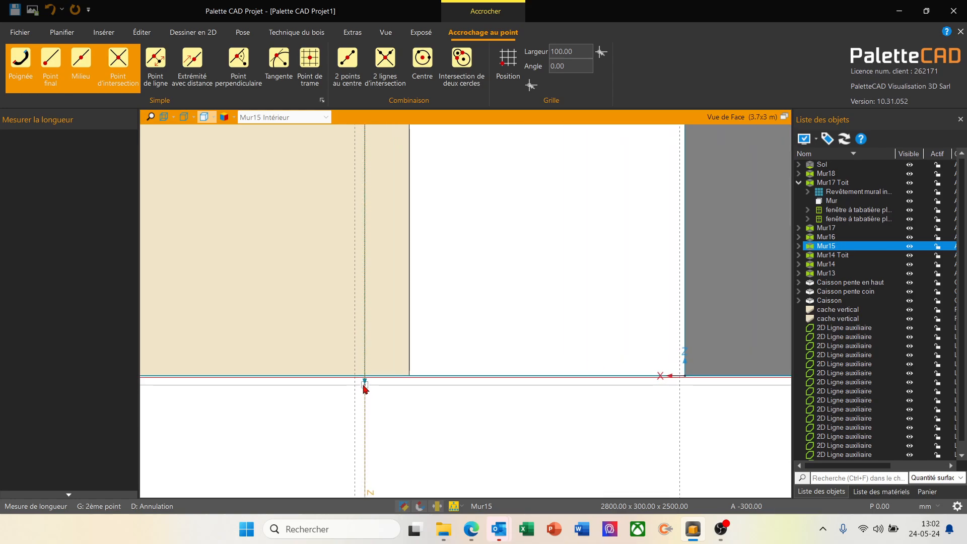
pyautogui.click(364, 375)
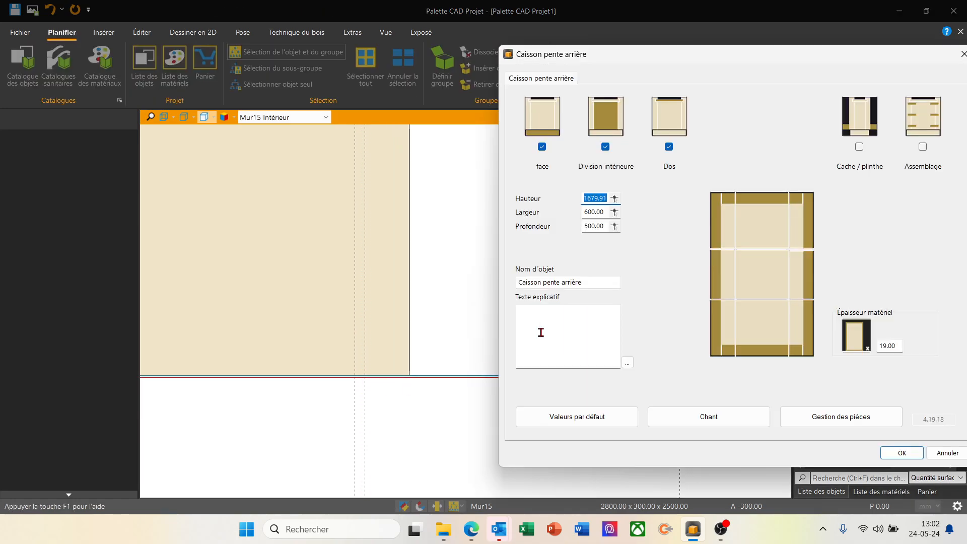
# - Set the cabinet's width to 1200 mm and take its depth at floor level, from the outer panel guide line to the low wall's guide line
pyautogui.click(615, 212)
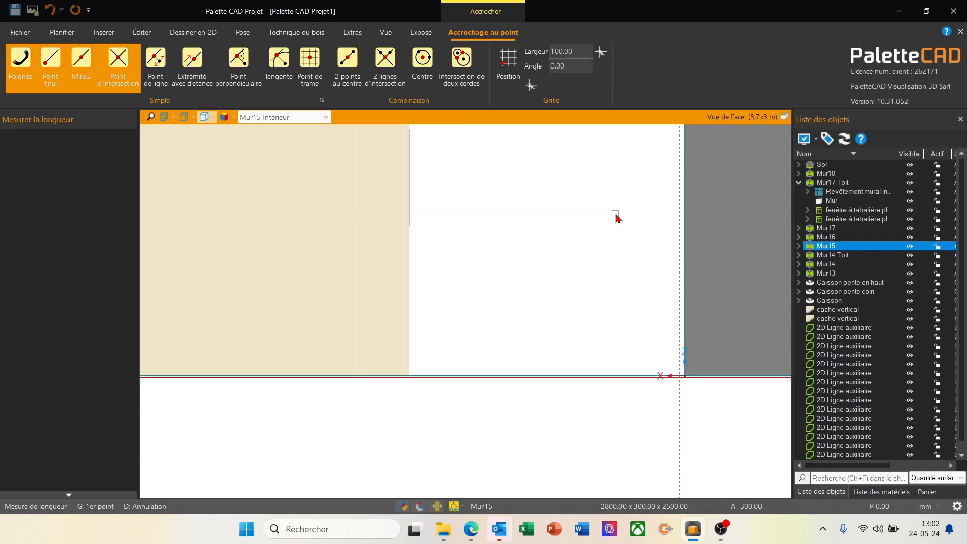
pyautogui.rightClick(615, 215)
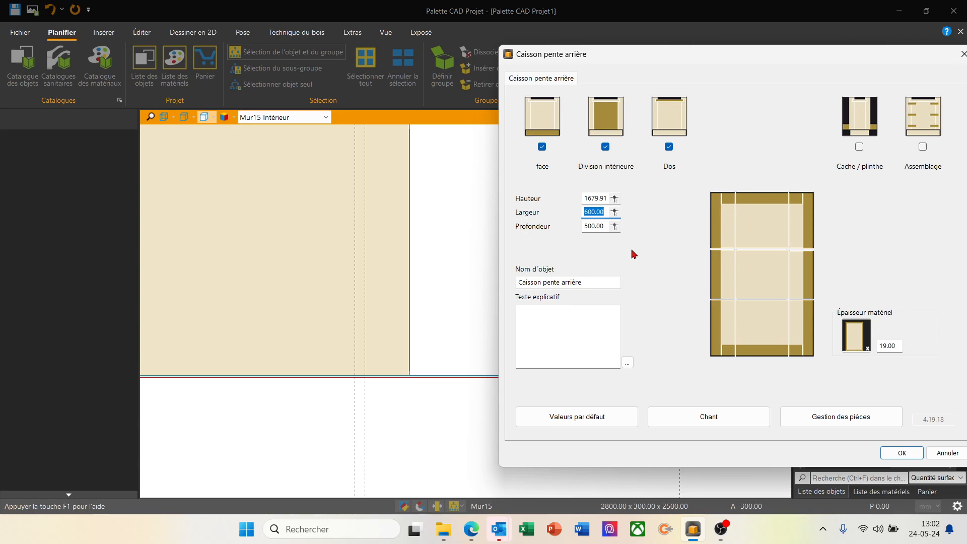
pyautogui.write('12')
pyautogui.click(607, 228)
pyautogui.click(614, 226)
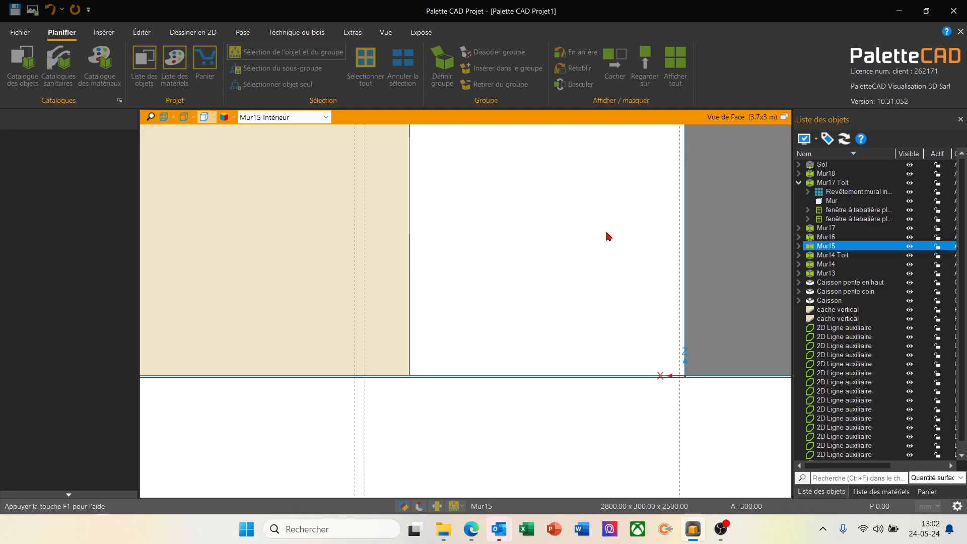
pyautogui.click(358, 380)
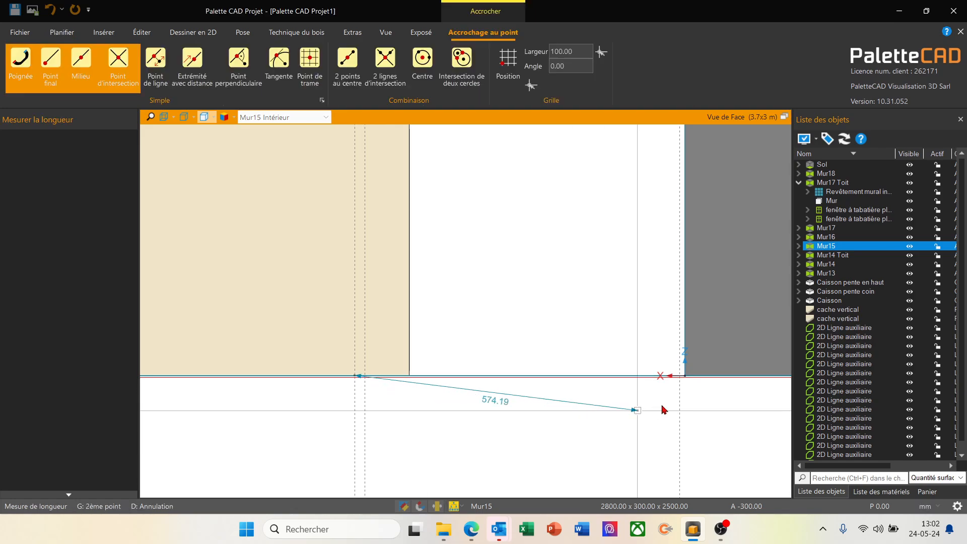
pyautogui.click(681, 375)
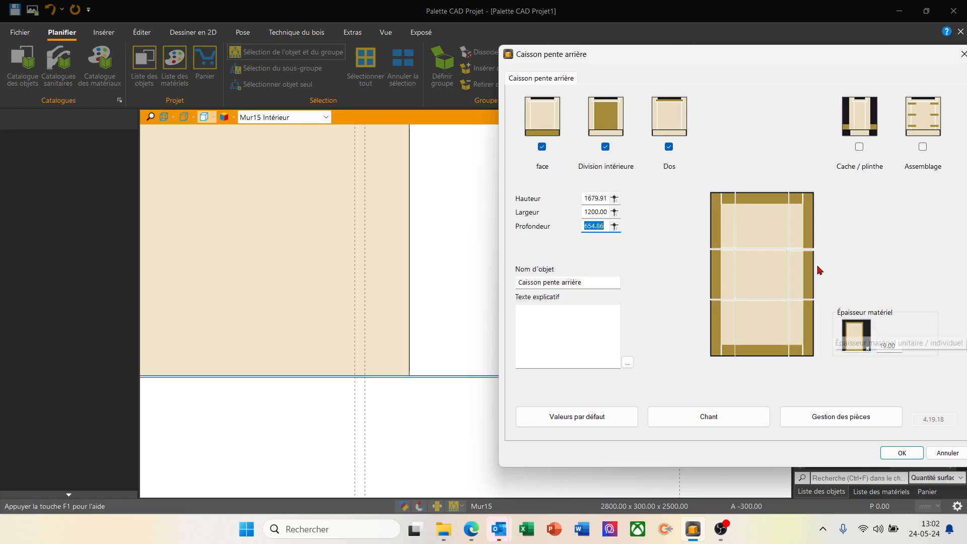
# - Add a plinth of type Plinthe Avec Pied réglable sans cache to the cabinet, with a front distance of 20 mm
pyautogui.click(862, 132)
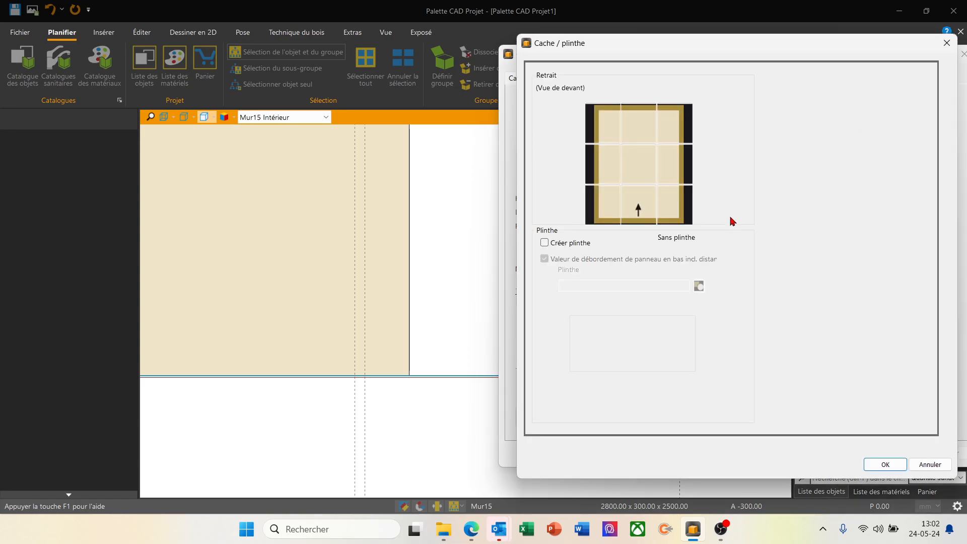
pyautogui.click(544, 243)
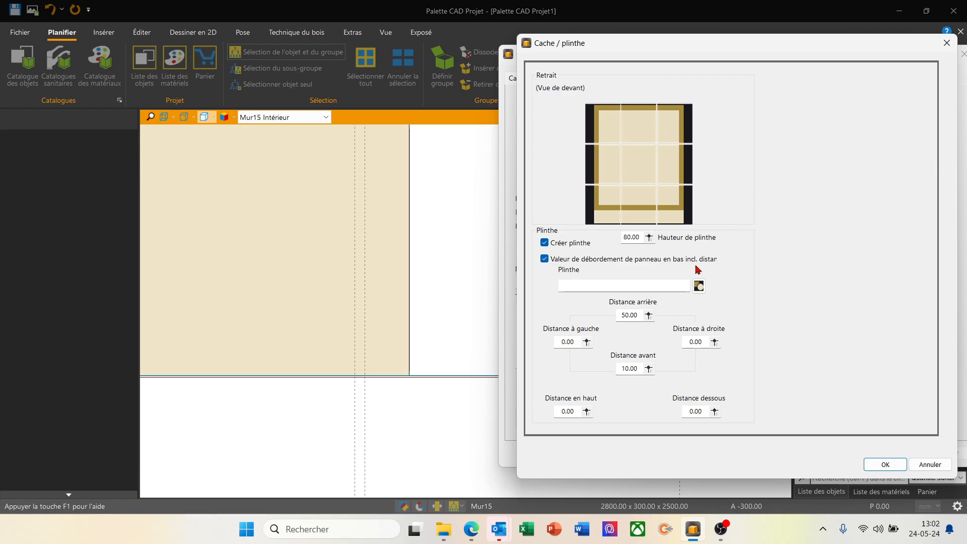
pyautogui.click(699, 286)
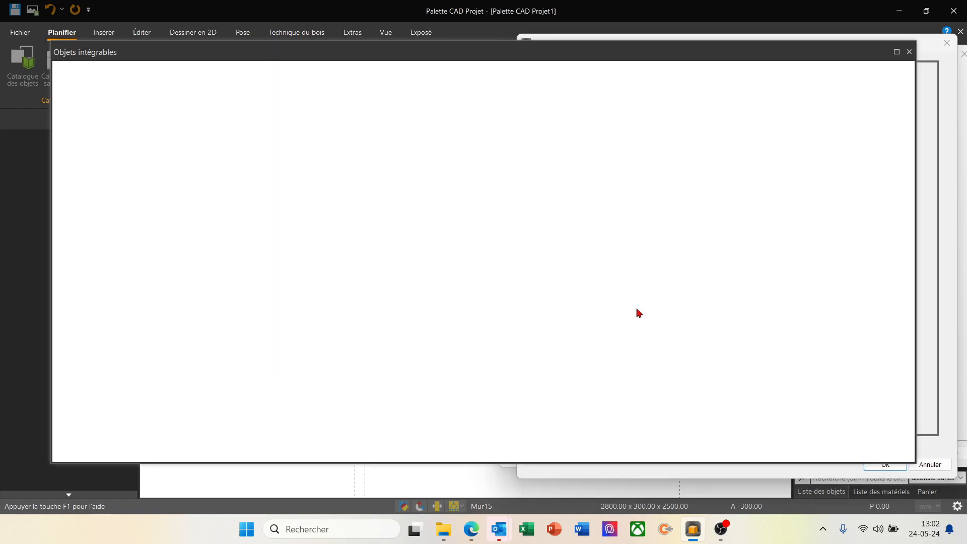
pyautogui.click(100, 240)
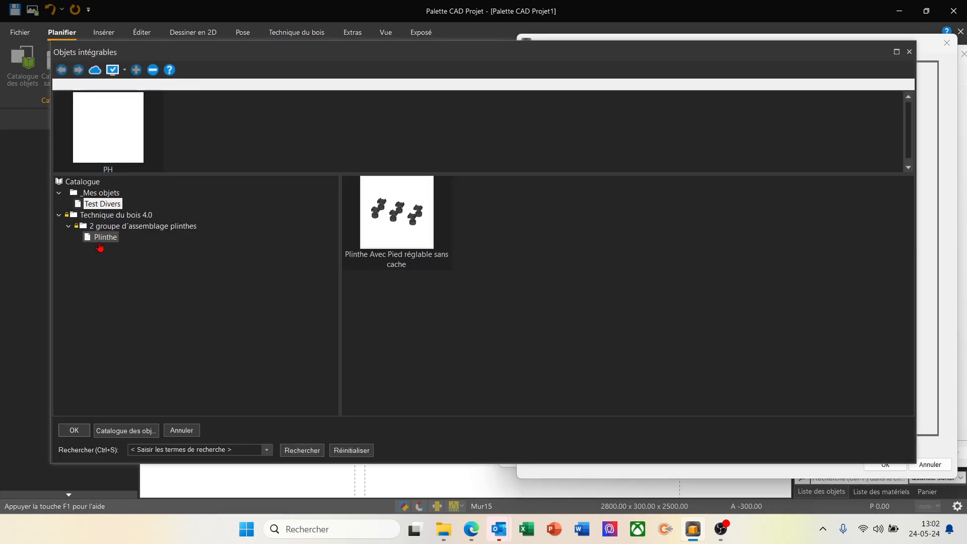
pyautogui.doubleClick(411, 217)
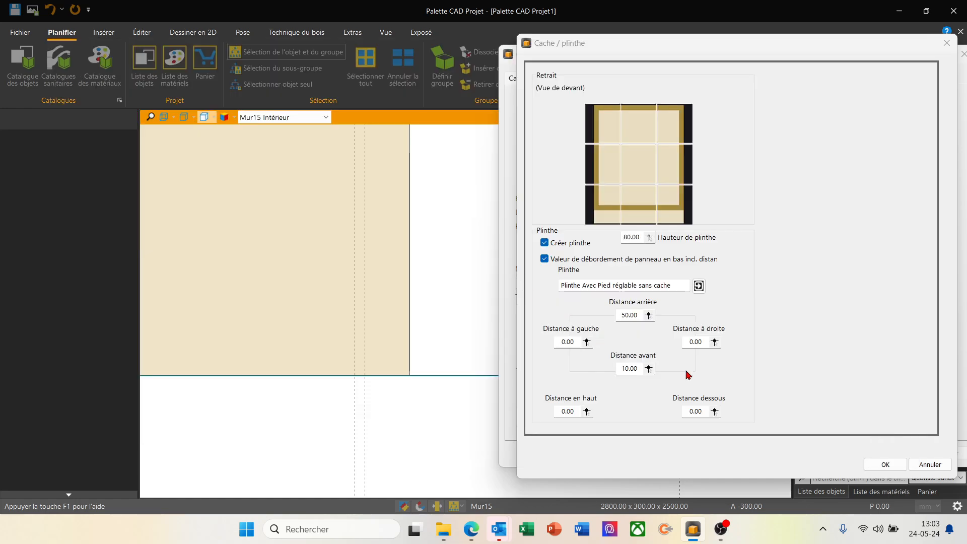
pyautogui.doubleClick(640, 373)
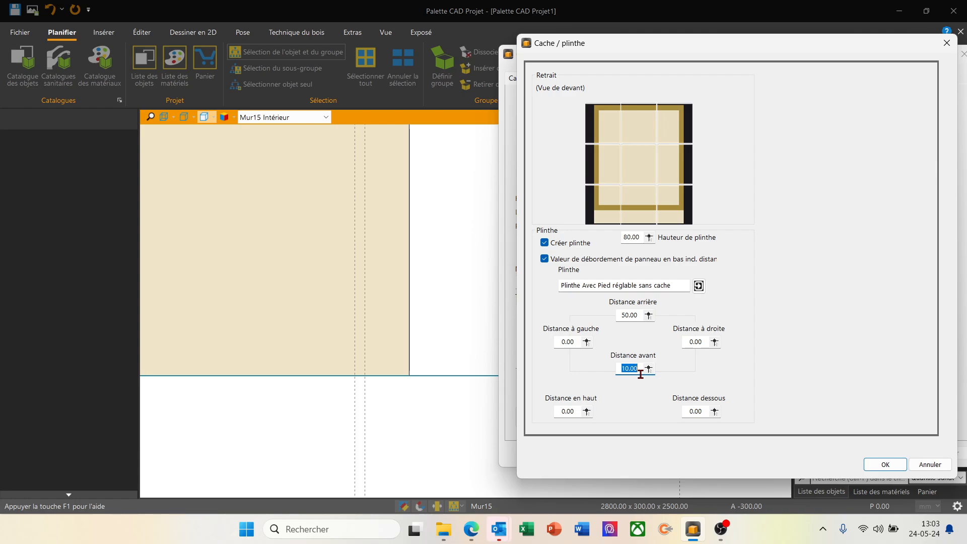
pyautogui.write('20')
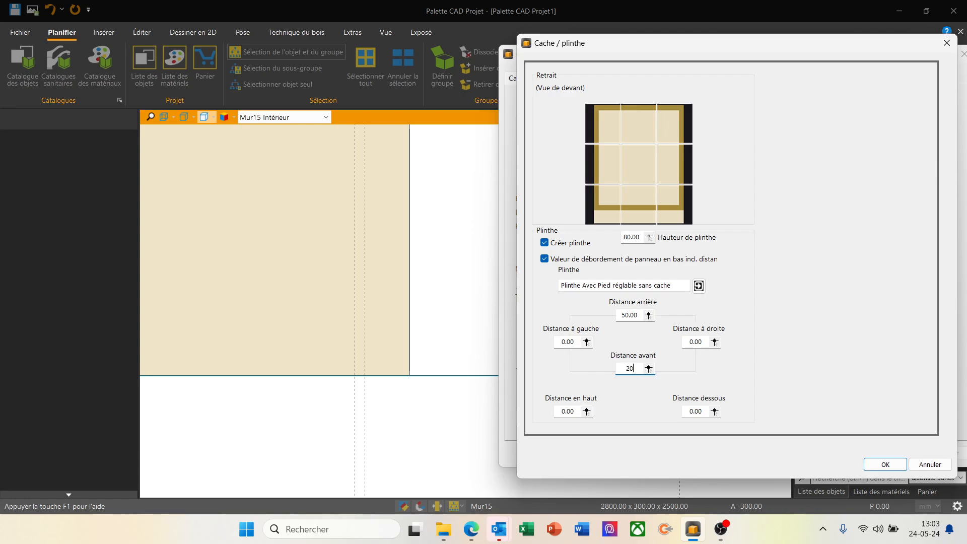
pyautogui.click(882, 466)
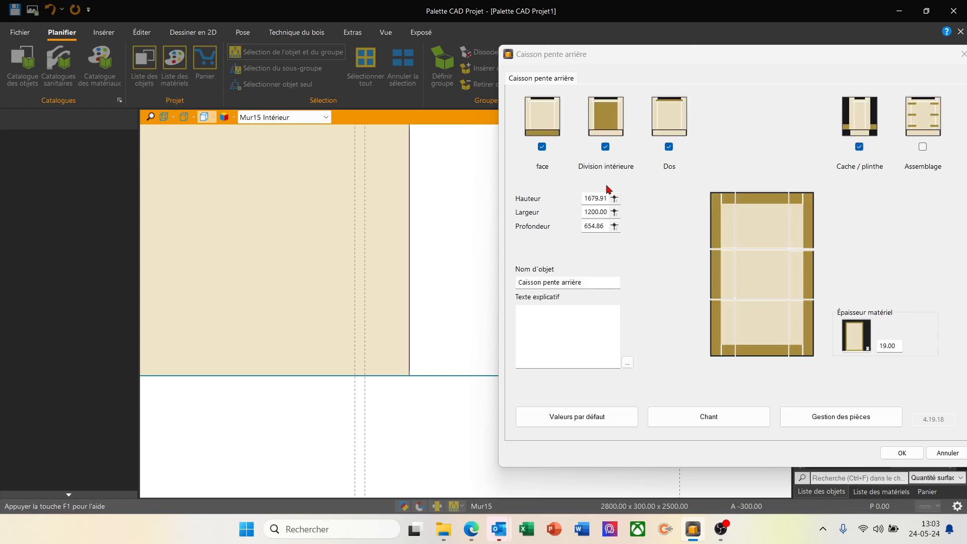
# - Give the cabinet's front individual gaps of -30 mm above, 2 mm on the right side and 0 mm below, with a 2 mm distance from the carcass
pyautogui.click(538, 117)
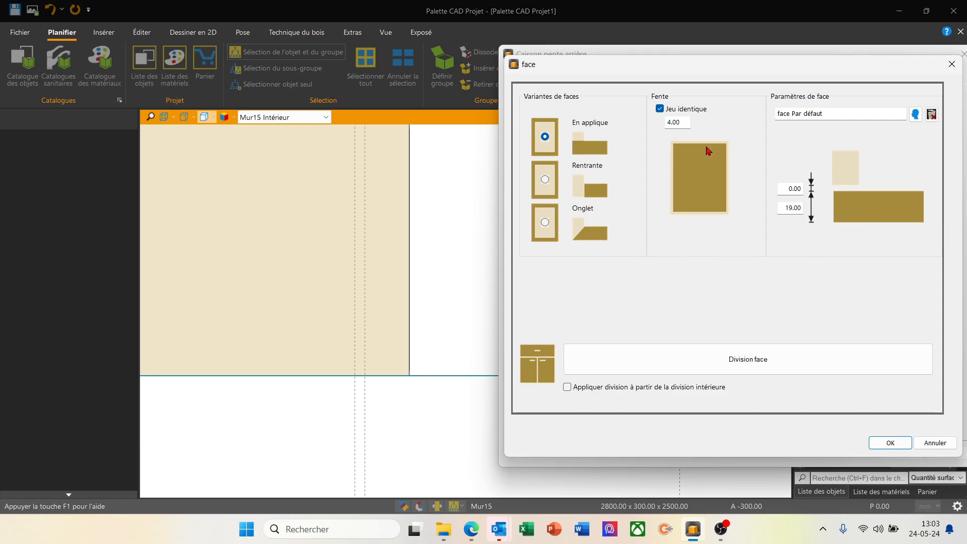
pyautogui.click(660, 109)
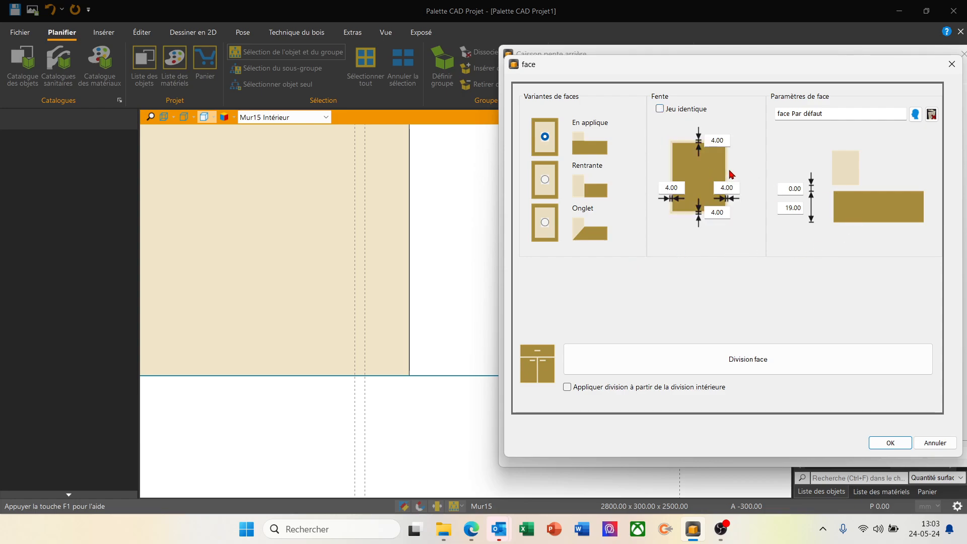
pyautogui.click(730, 140)
pyautogui.write('30')
pyautogui.press('Tab')
pyautogui.press('Tab')
pyautogui.write('2')
pyautogui.press('Tab')
pyautogui.write('0')
pyautogui.press('Tab')
pyautogui.write('2')
pyautogui.press('Return')
# - Divide the cabinet's front into two equal side-by-side doors and accept the front settings
pyautogui.click(797, 370)
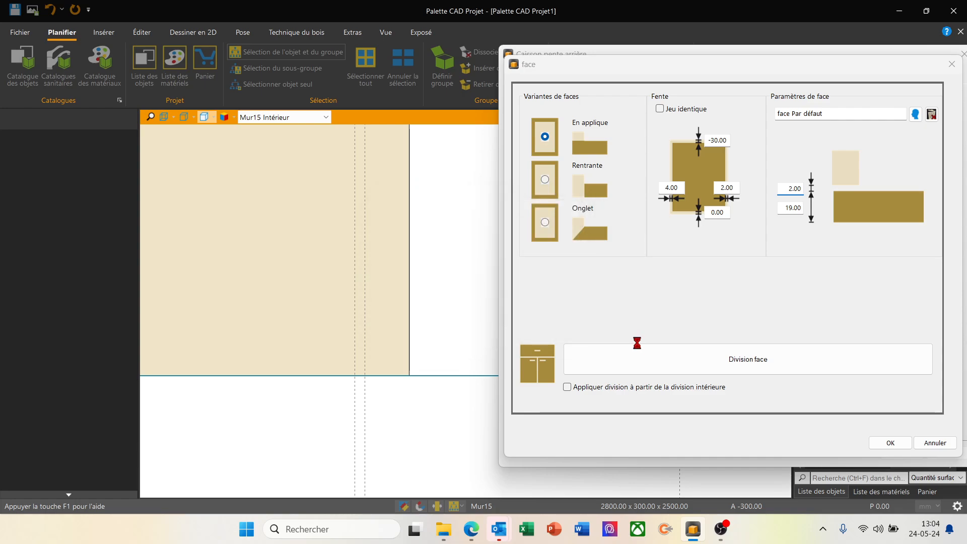
pyautogui.press('Escape')
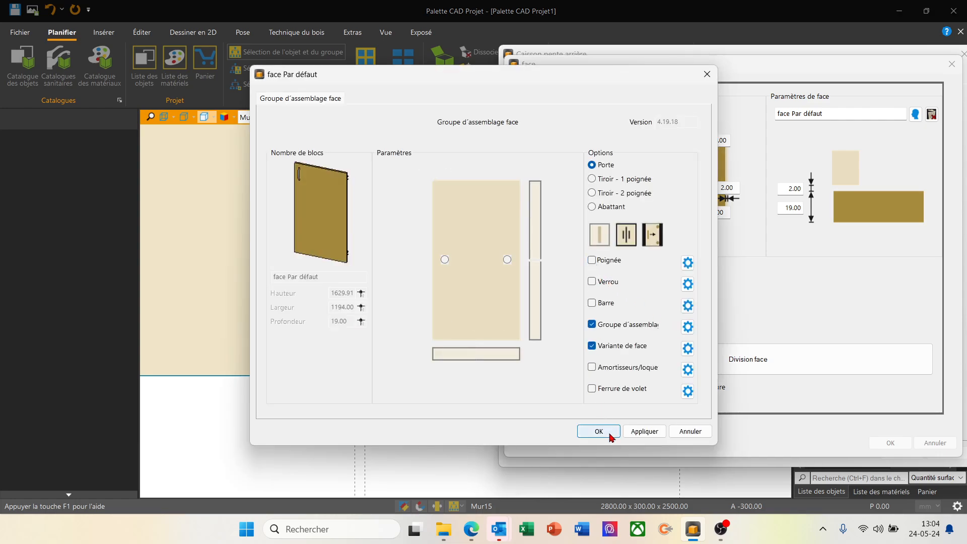
pyautogui.click(596, 431)
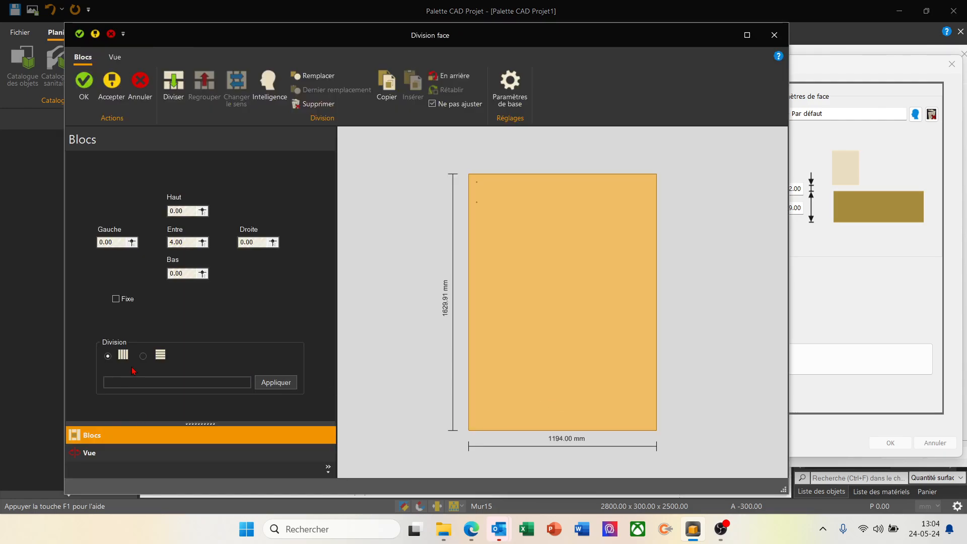
pyautogui.click(129, 383)
pyautogui.write('2')
pyautogui.click(275, 384)
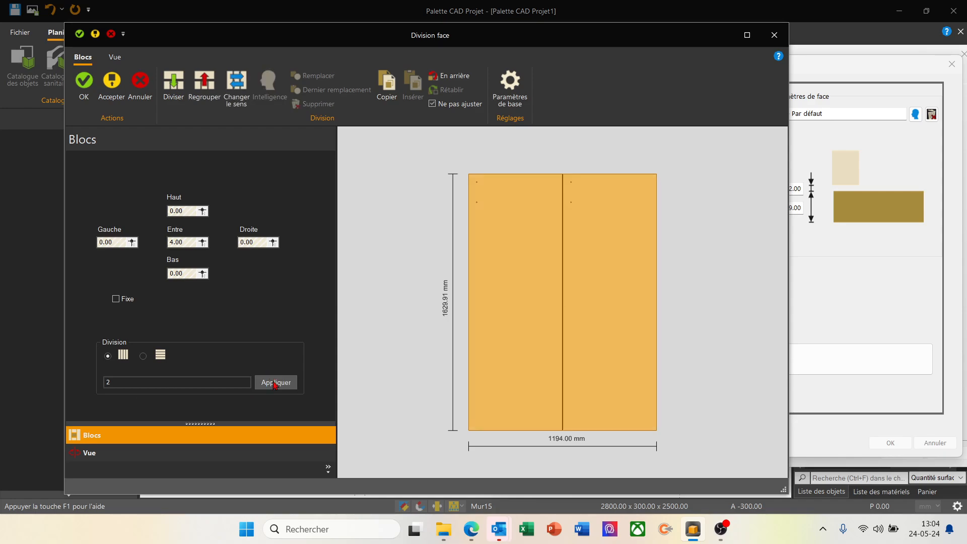
pyautogui.click(84, 83)
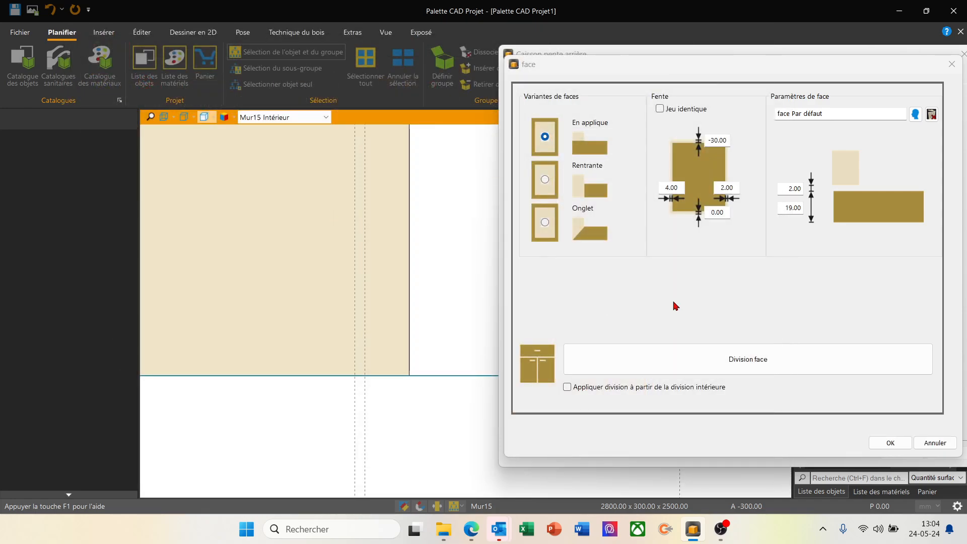
pyautogui.click(890, 443)
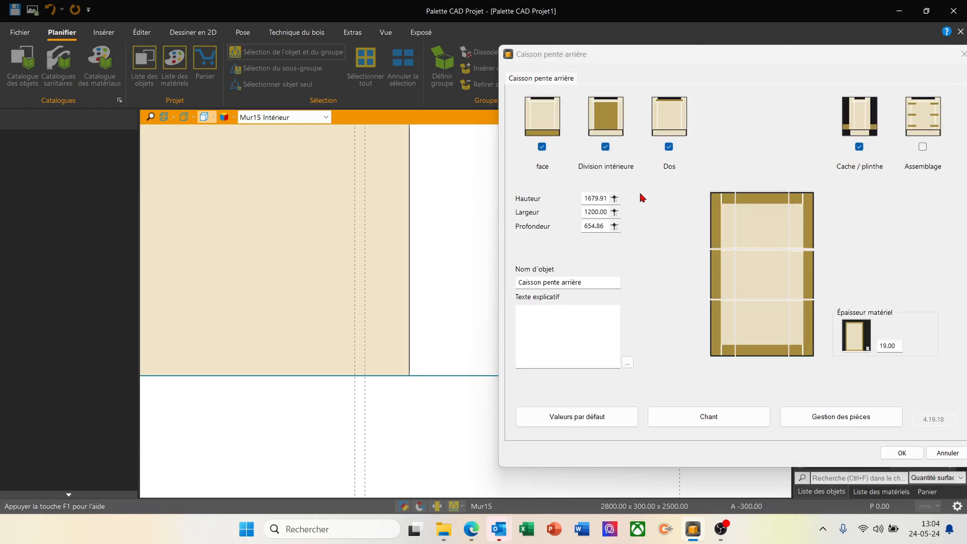
# - In the back's slope, turn off Angle and take Petite profondeur along the lower horizontal guide, from the vertical guide nearer the low wall to the sloped guide
pyautogui.click(671, 121)
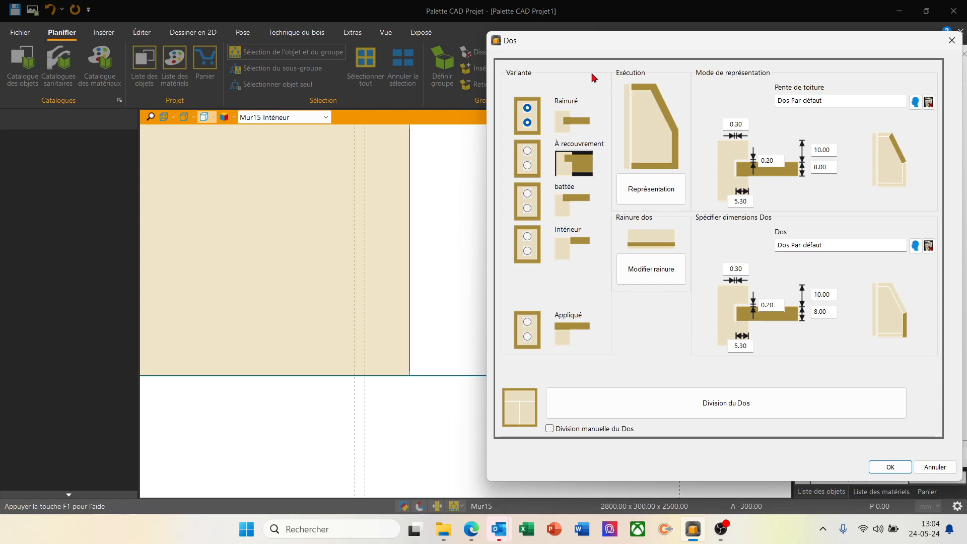
pyautogui.click(649, 203)
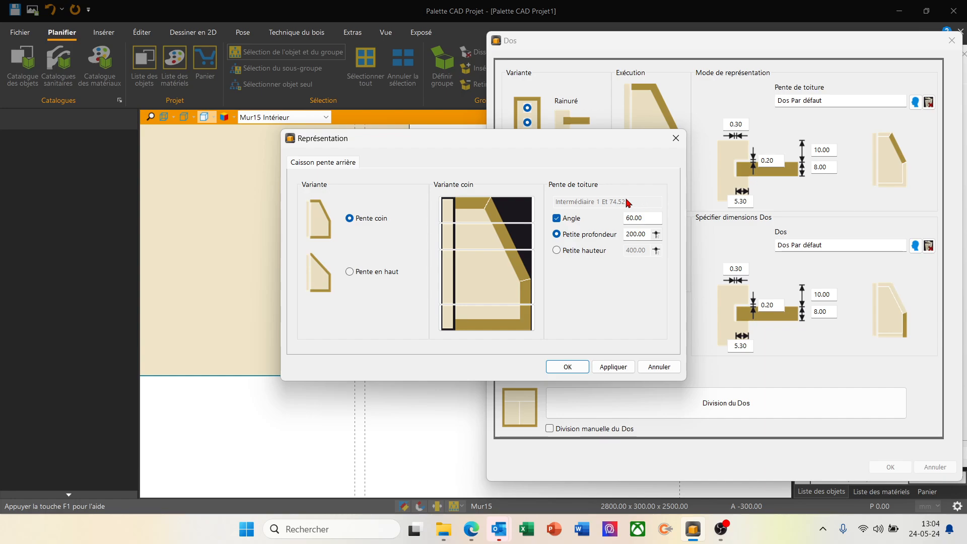
pyautogui.click(493, 257)
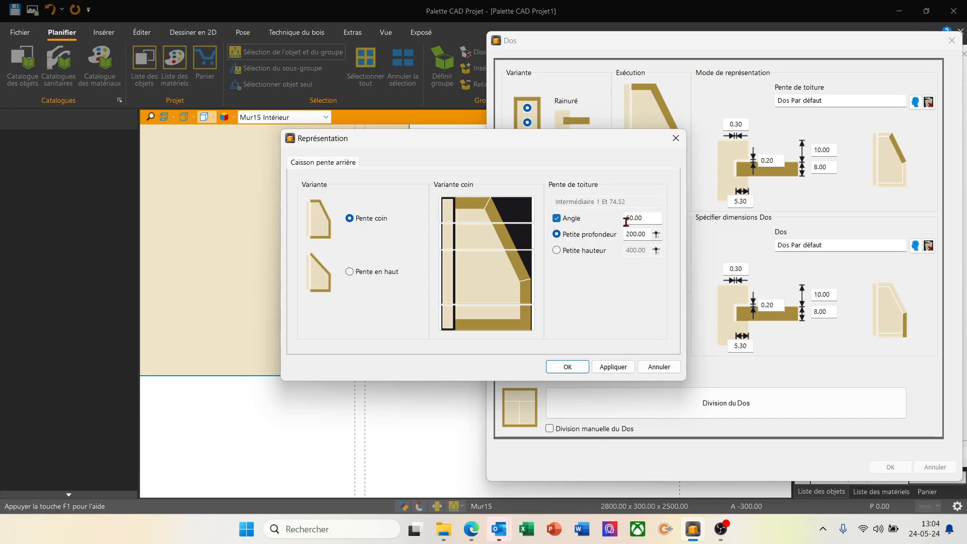
pyautogui.click(557, 219)
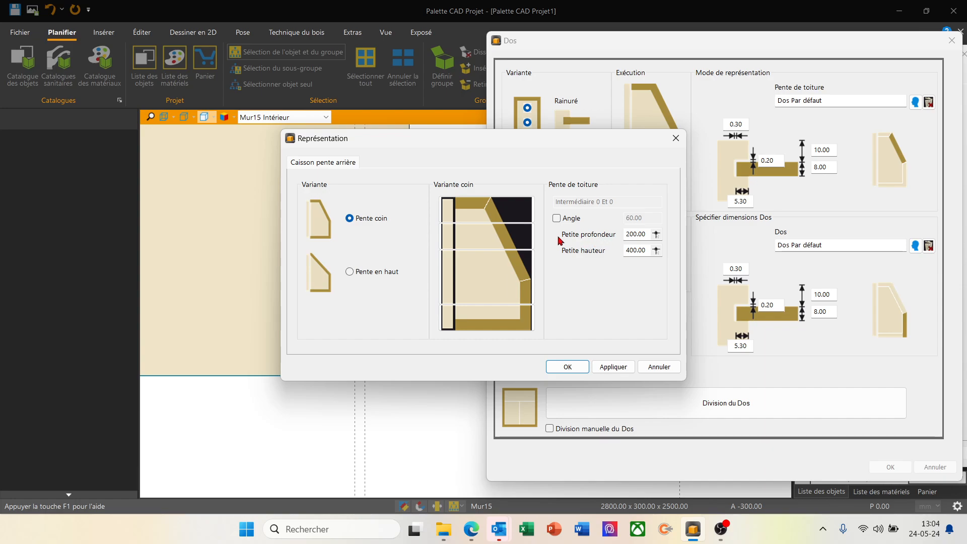
pyautogui.click(657, 235)
pyautogui.scroll(-7, 351, 441)
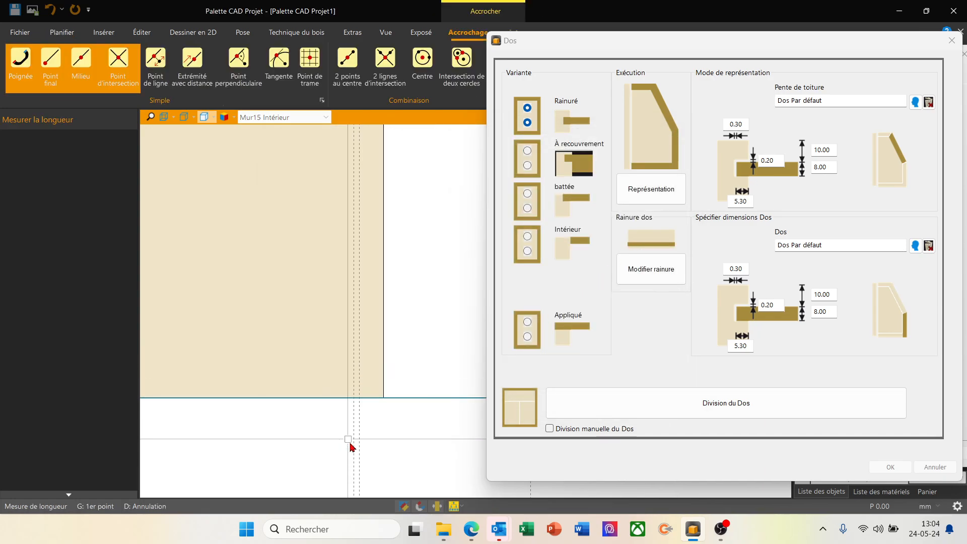
pyautogui.scroll(3, 384, 176)
pyautogui.scroll(4, 351, 205)
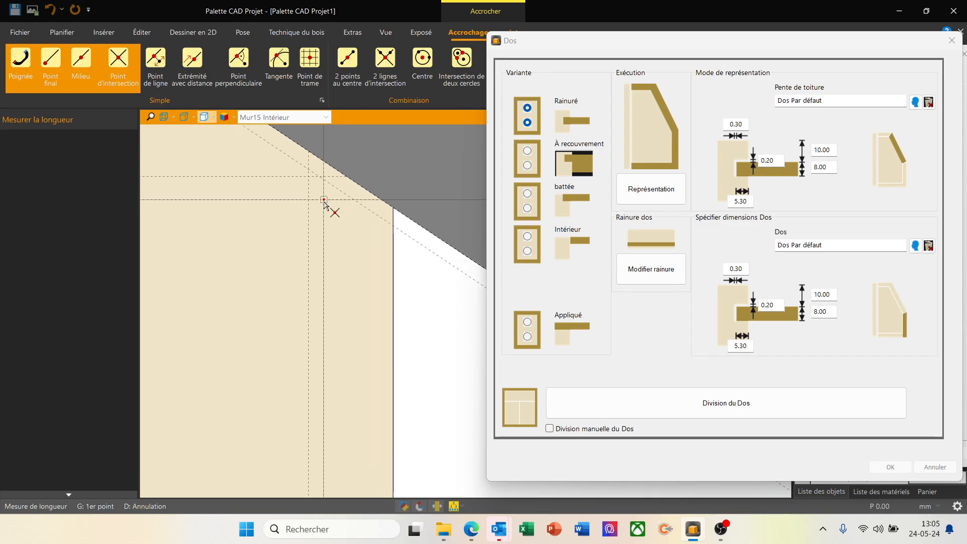
pyautogui.click(324, 200)
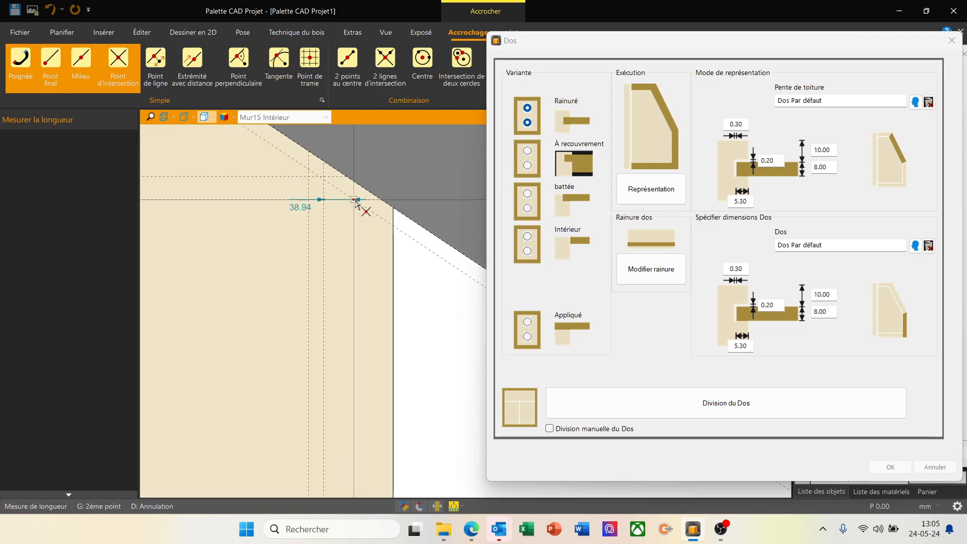
pyautogui.click(356, 201)
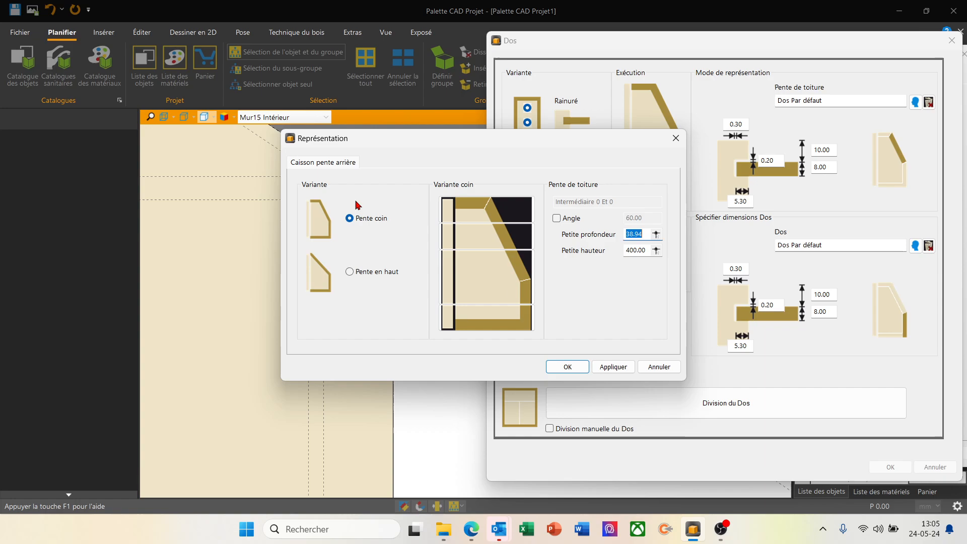
# - Take the slope's Petite hauteur from where the sloped guide meets the low wall's guide line straight down to the floor, and accept the back settings
pyautogui.click(655, 250)
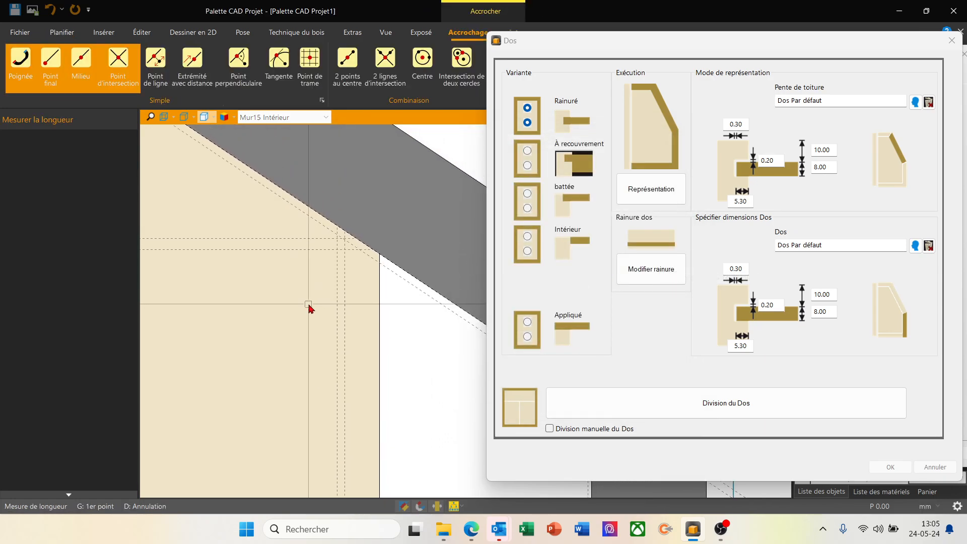
pyautogui.scroll(-4, 308, 305)
pyautogui.scroll(9, 448, 353)
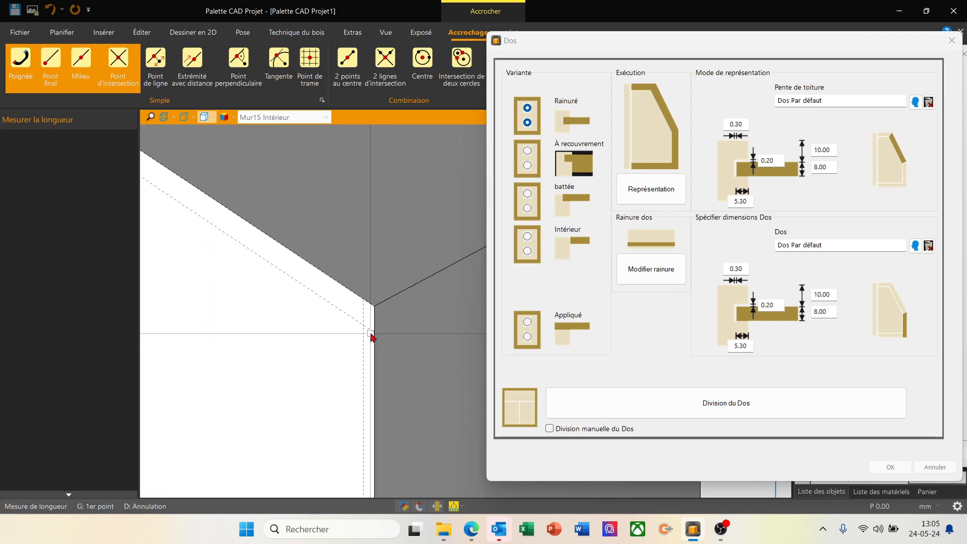
pyautogui.click(370, 334)
pyautogui.scroll(-2, 364, 328)
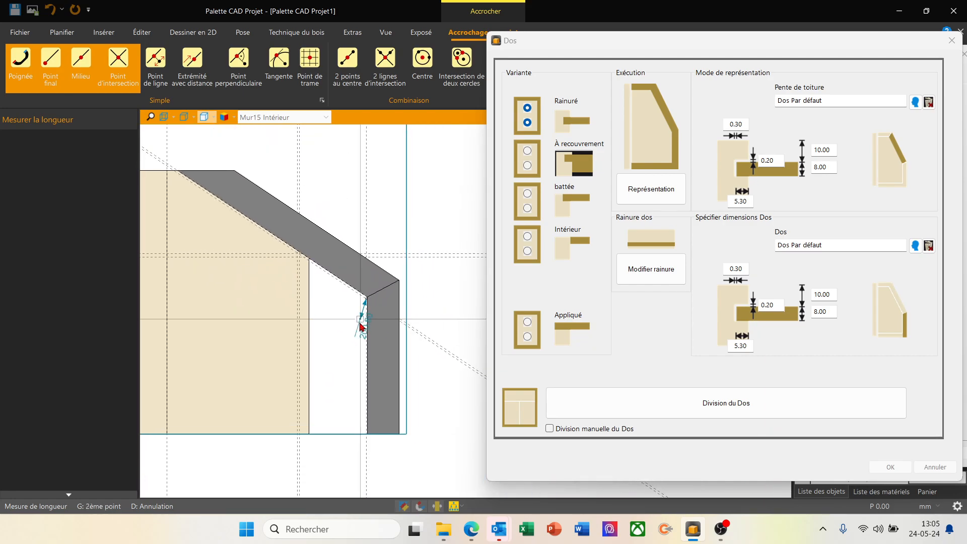
pyautogui.scroll(5, 366, 436)
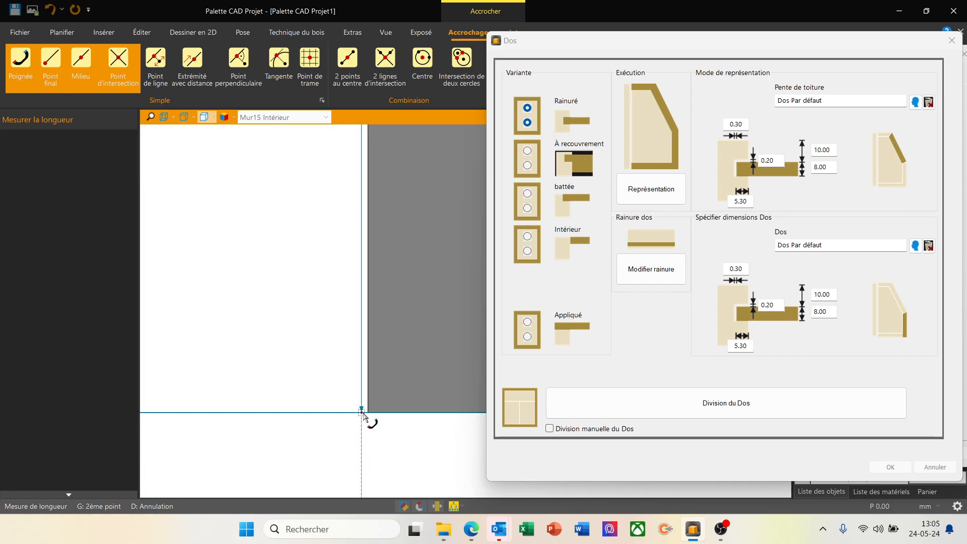
pyautogui.click(363, 414)
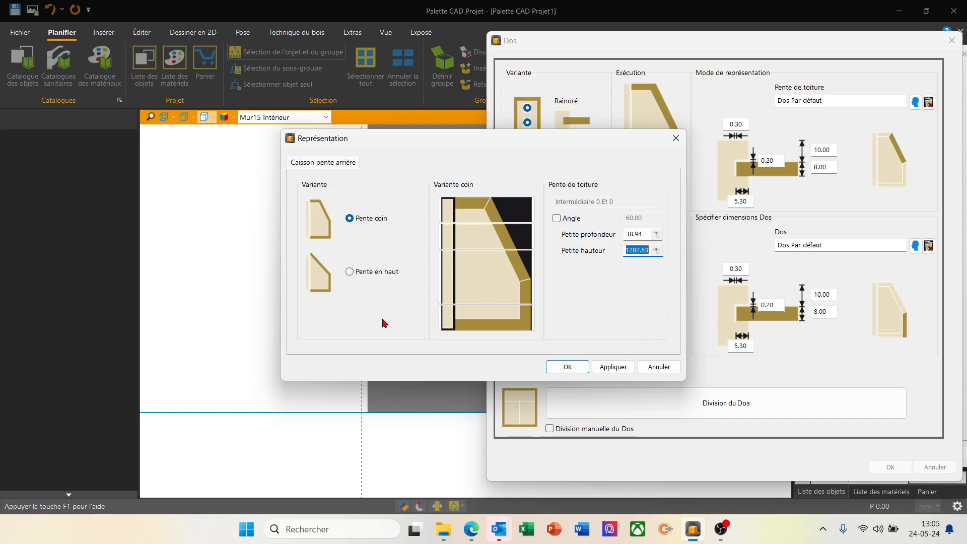
pyautogui.click(568, 367)
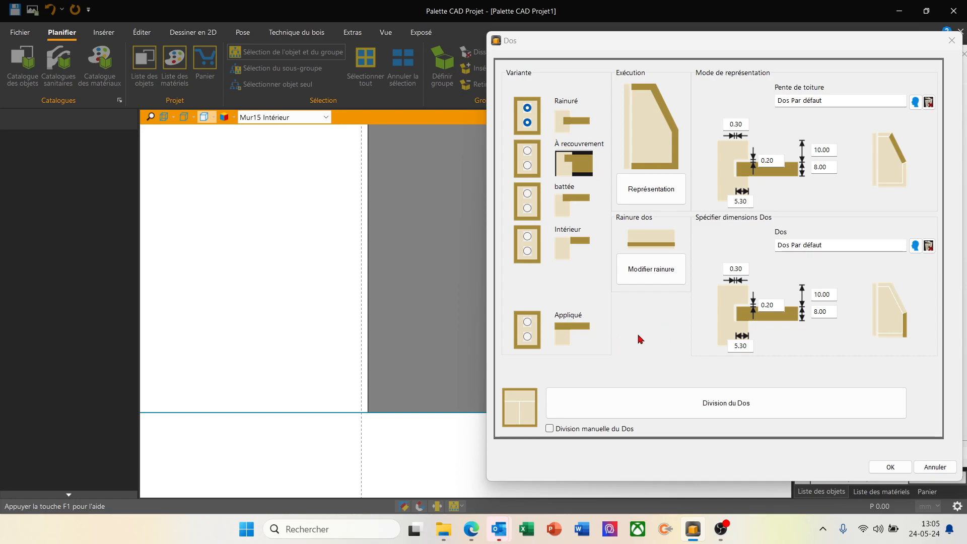
pyautogui.click(889, 467)
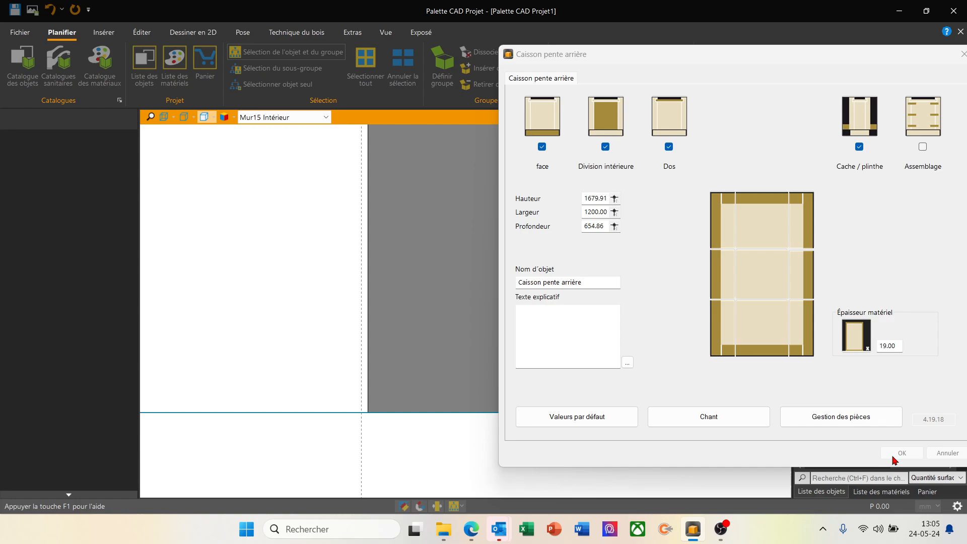
# - Finish the cabinet configuration and place the cabinet in the plan view with its side against the cover panel
pyautogui.click(895, 458)
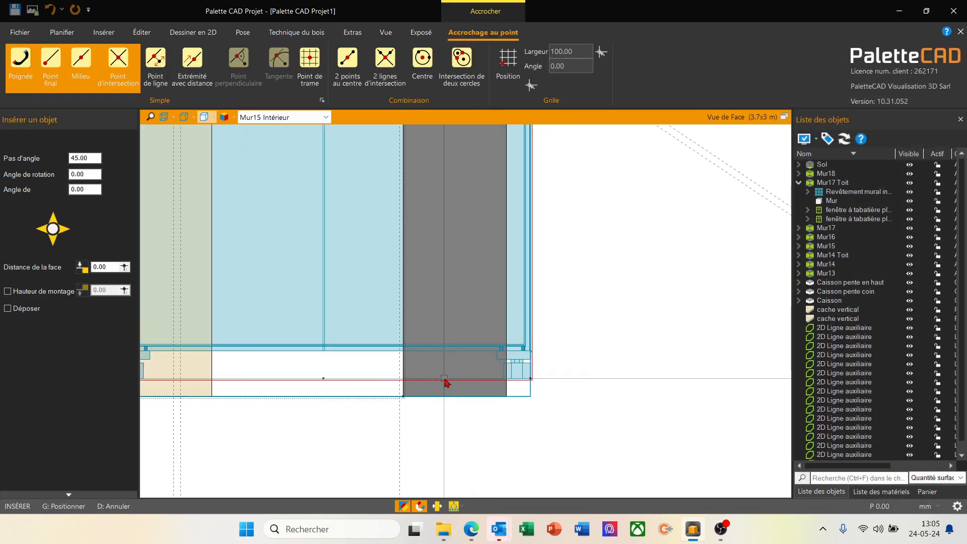
pyautogui.scroll(-5, 445, 383)
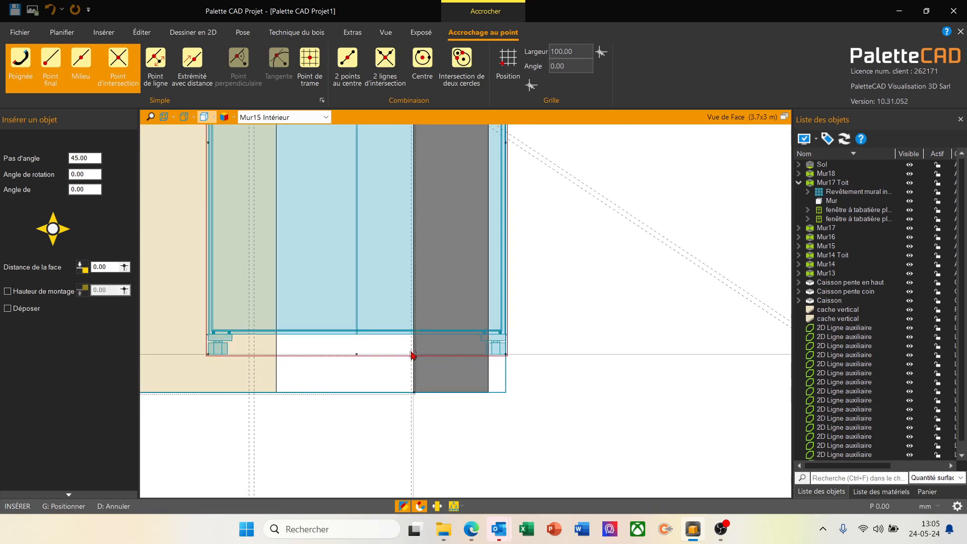
pyautogui.doubleClick(384, 121)
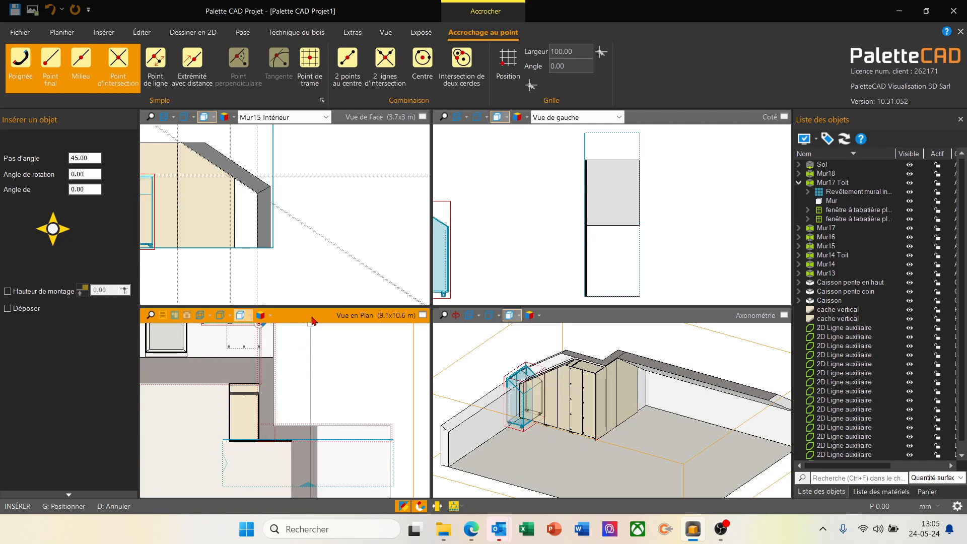
pyautogui.scroll(-3, 292, 488)
pyautogui.moveTo(285, 487); pyautogui.dragTo(320, 443, button='middle')
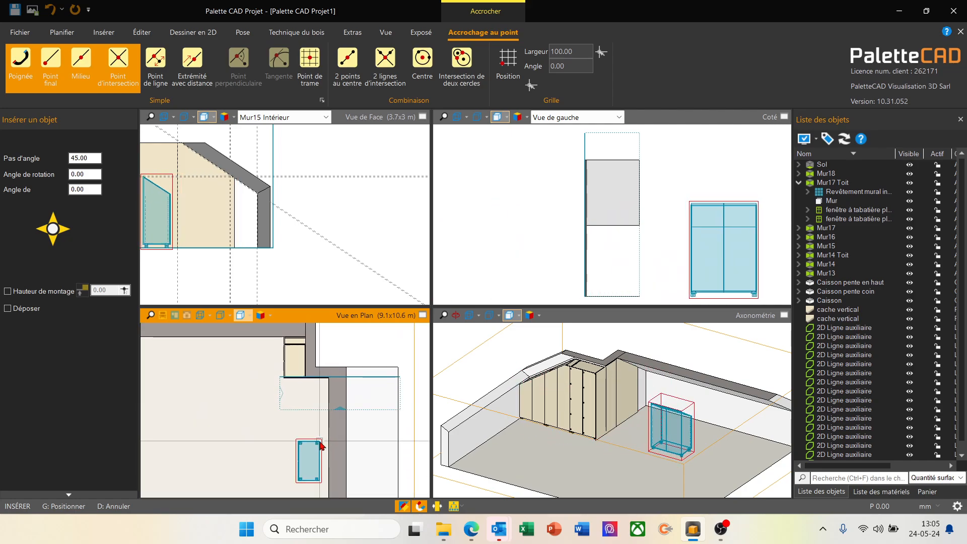
pyautogui.scroll(1, 320, 446)
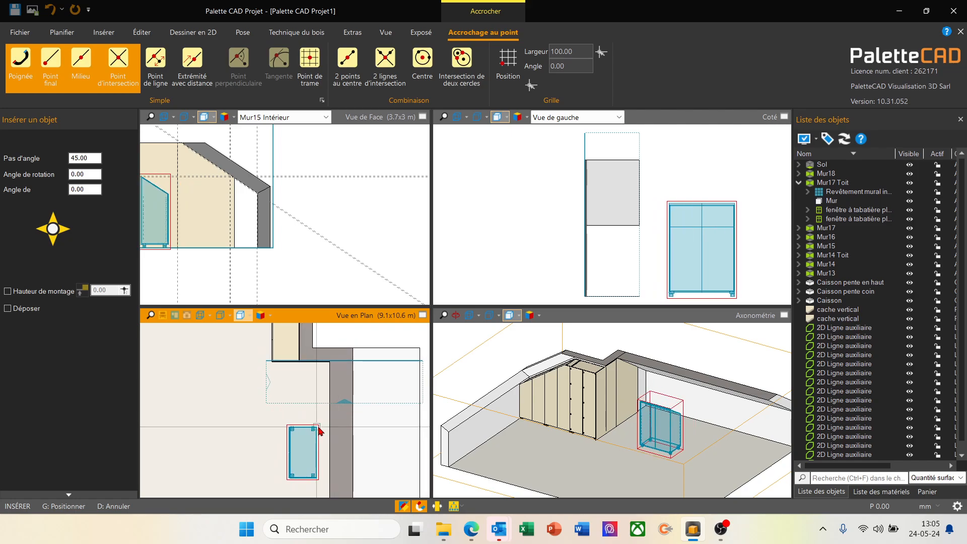
pyautogui.scroll(-2, 347, 426)
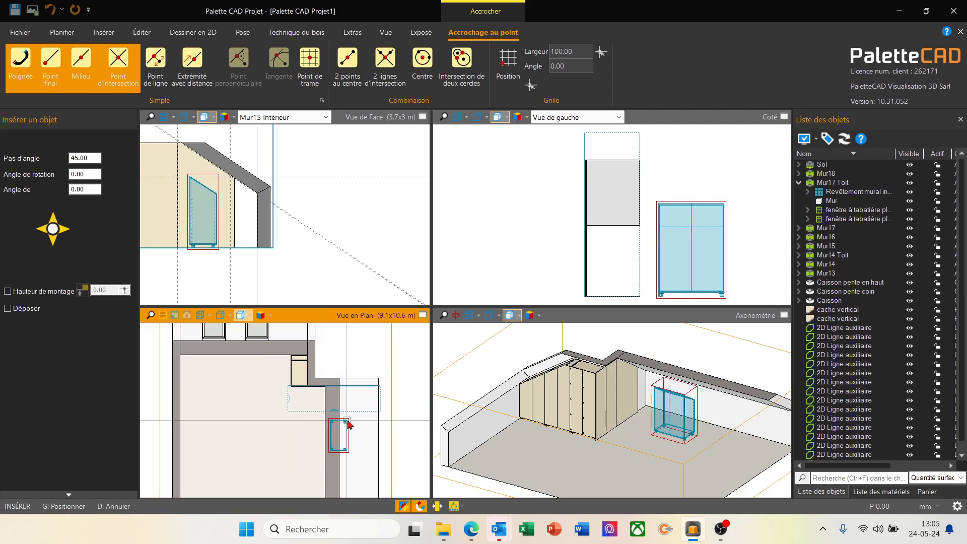
pyautogui.scroll(1, 349, 425)
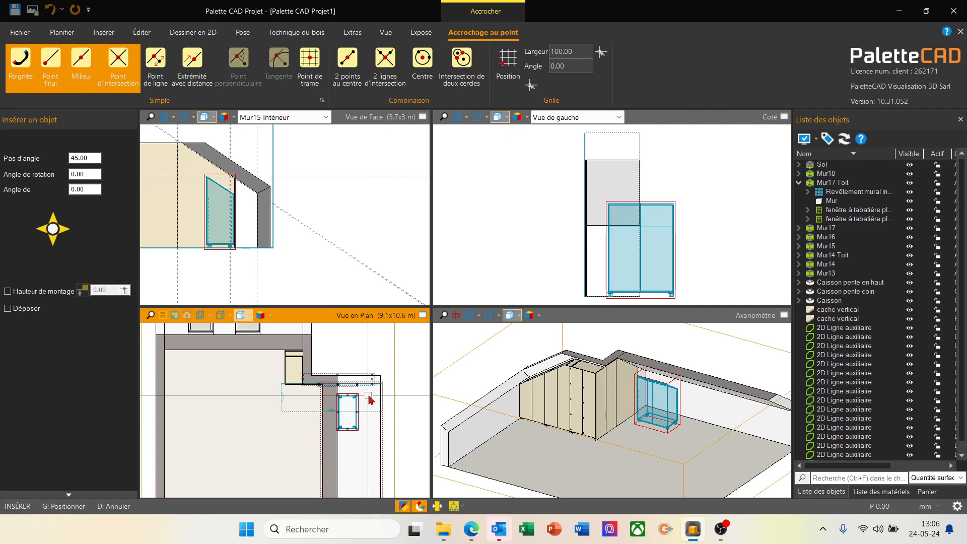
pyautogui.scroll(5, 370, 400)
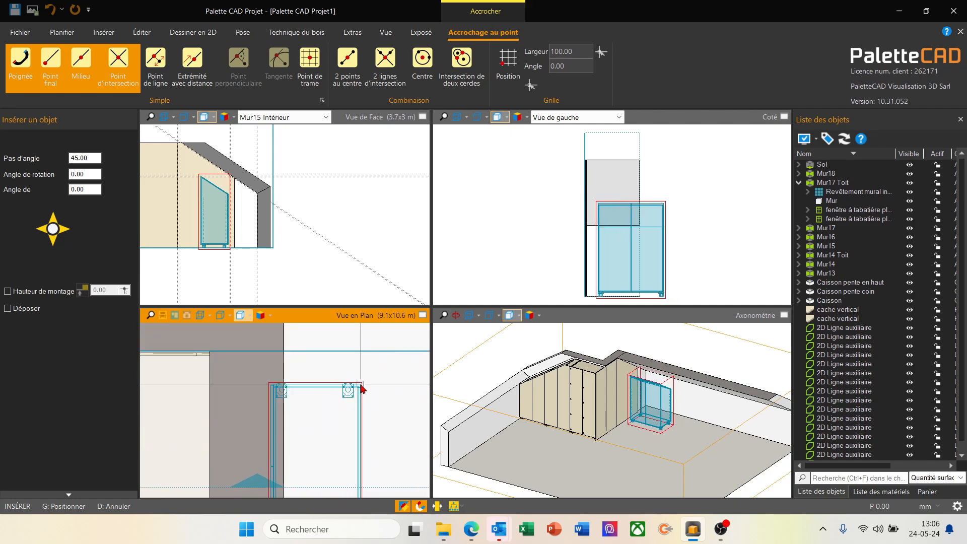
pyautogui.scroll(2, 226, 370)
pyautogui.moveTo(161, 367); pyautogui.dragTo(367, 388, button='middle')
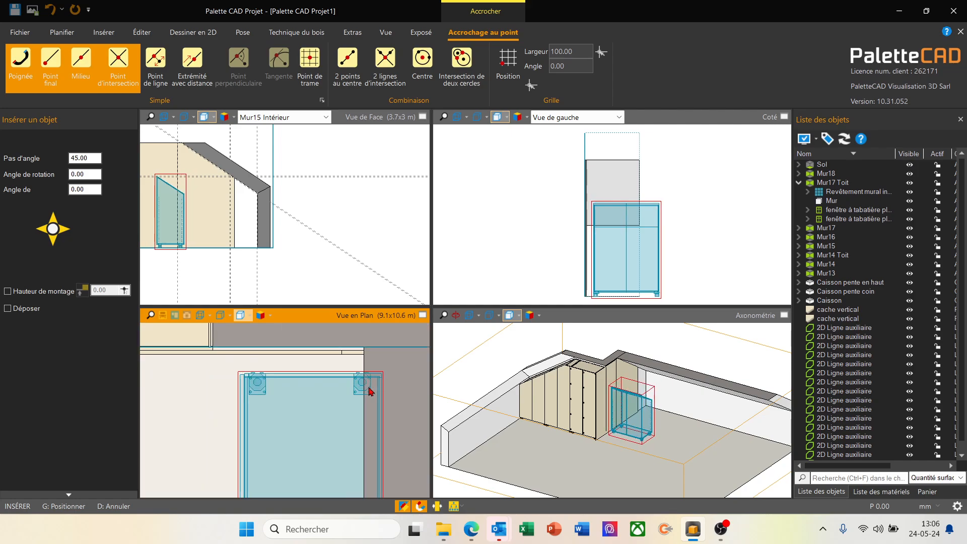
pyautogui.click(347, 360)
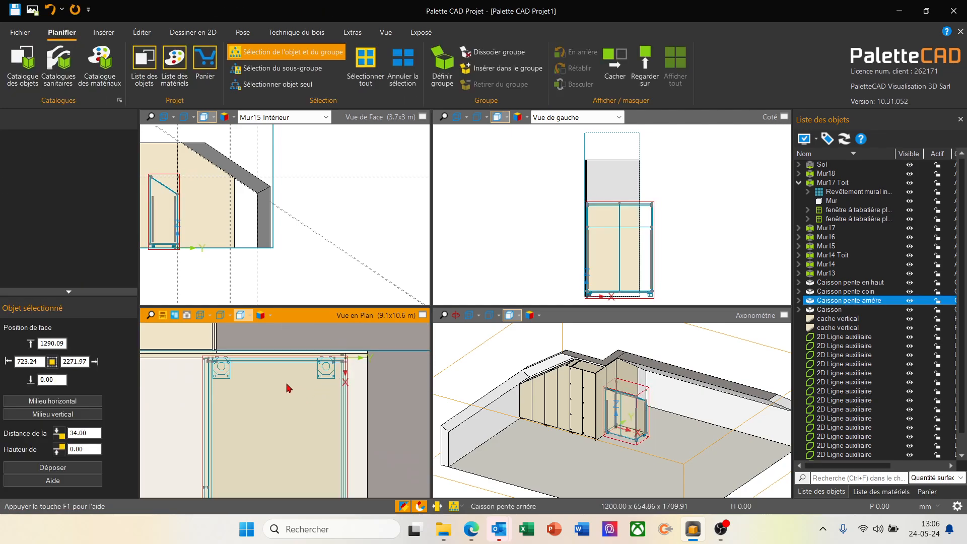
# - Move the sloped cabinet in the enlarged front view, from its upper front corner to the crossing of the upper horizontal and outer vertical guides
pyautogui.doubleClick(340, 120)
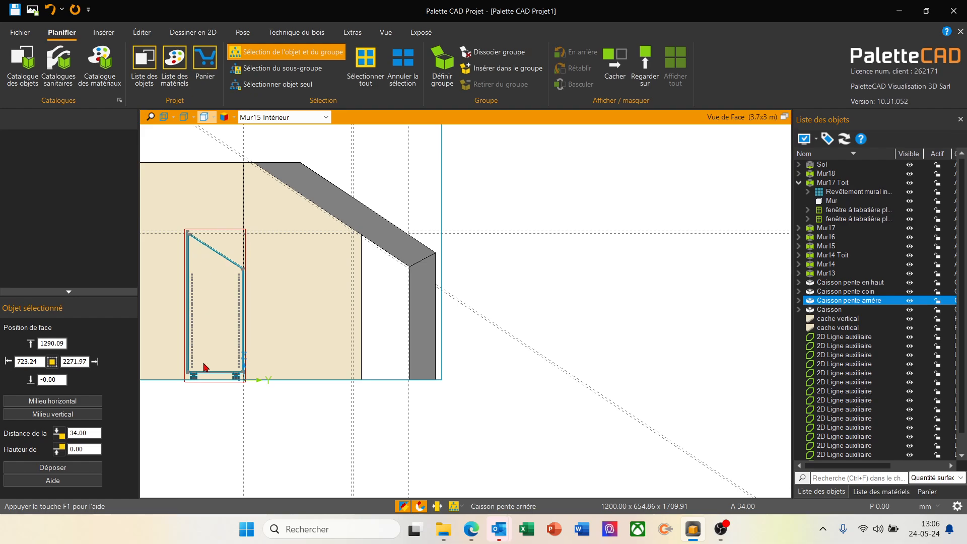
pyautogui.scroll(5, 204, 366)
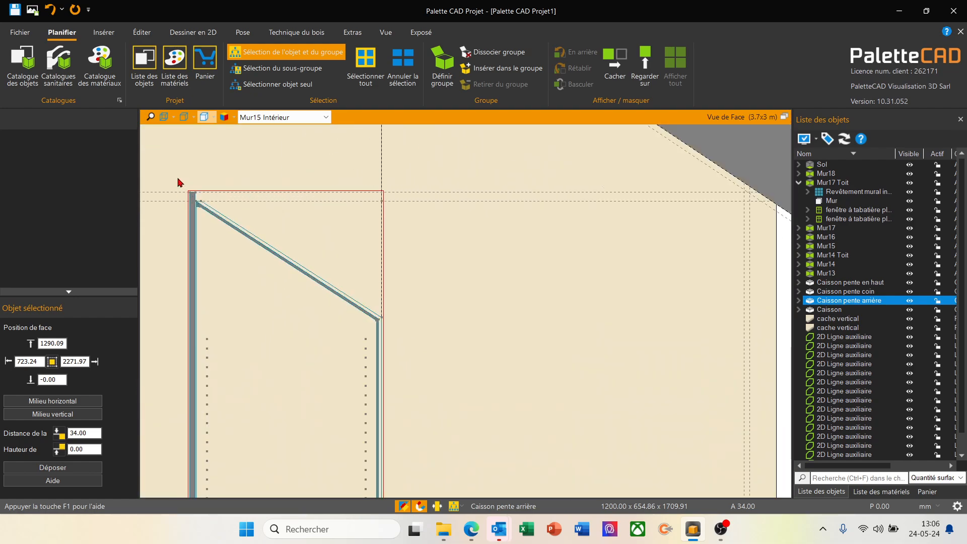
pyautogui.scroll(4, 177, 179)
pyautogui.press('d')
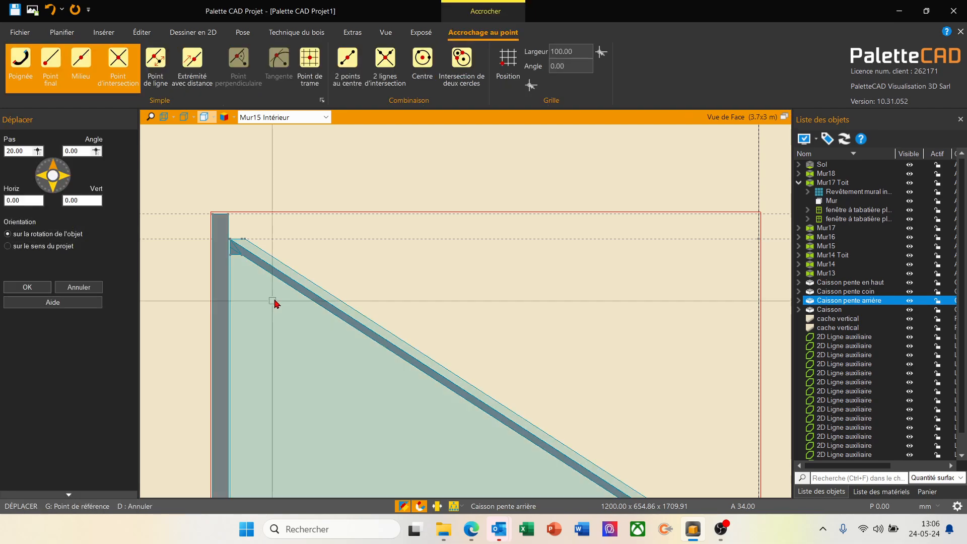
pyautogui.click(213, 215)
pyautogui.scroll(-3, 214, 259)
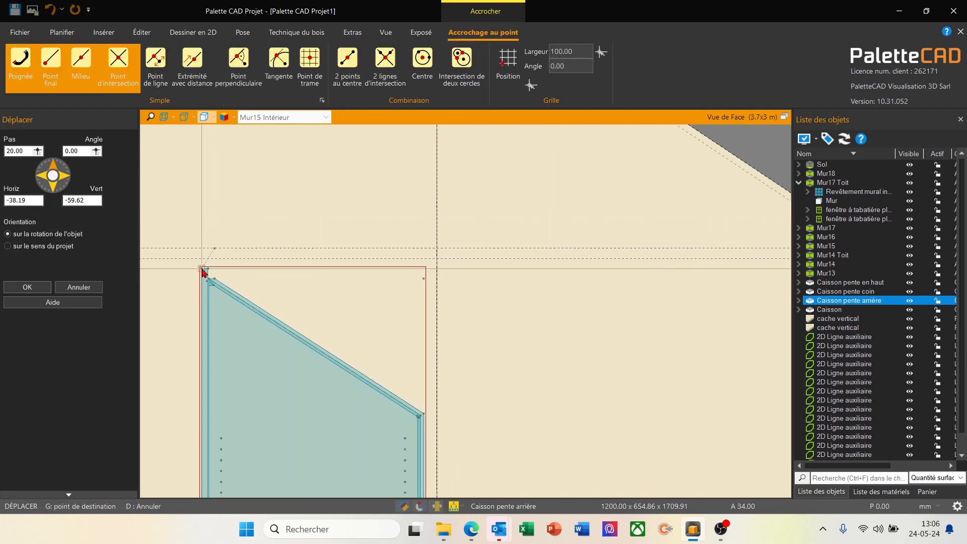
pyautogui.scroll(-4, 201, 269)
pyautogui.scroll(7, 447, 267)
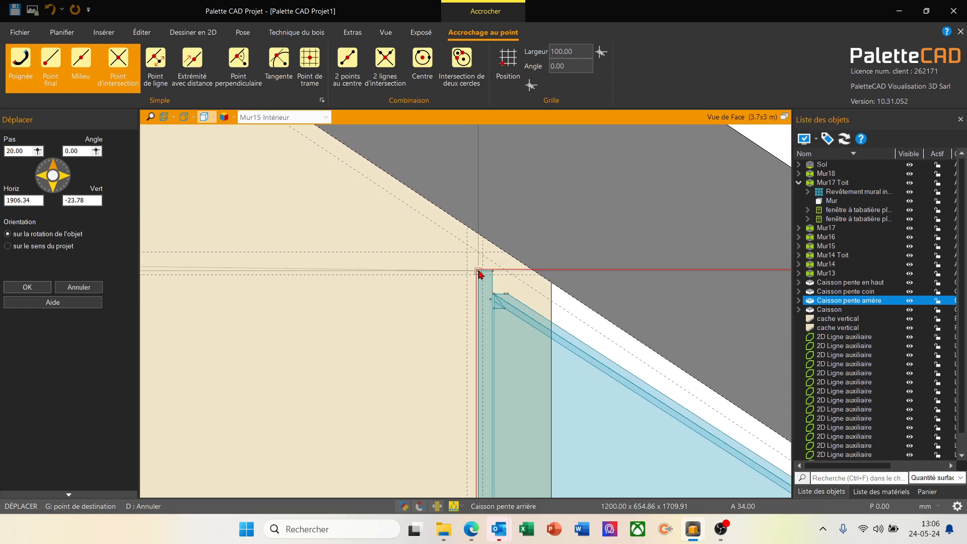
pyautogui.scroll(2, 476, 269)
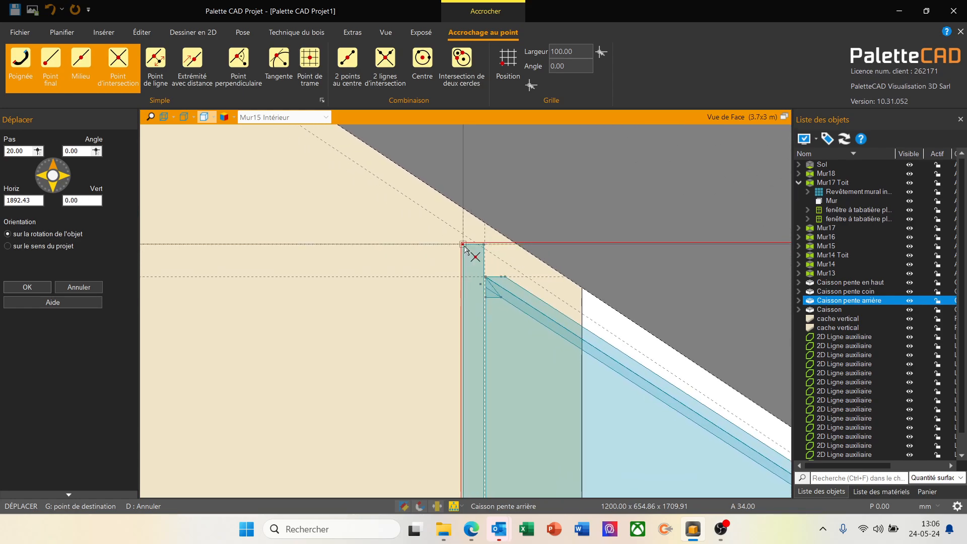
pyautogui.click(464, 246)
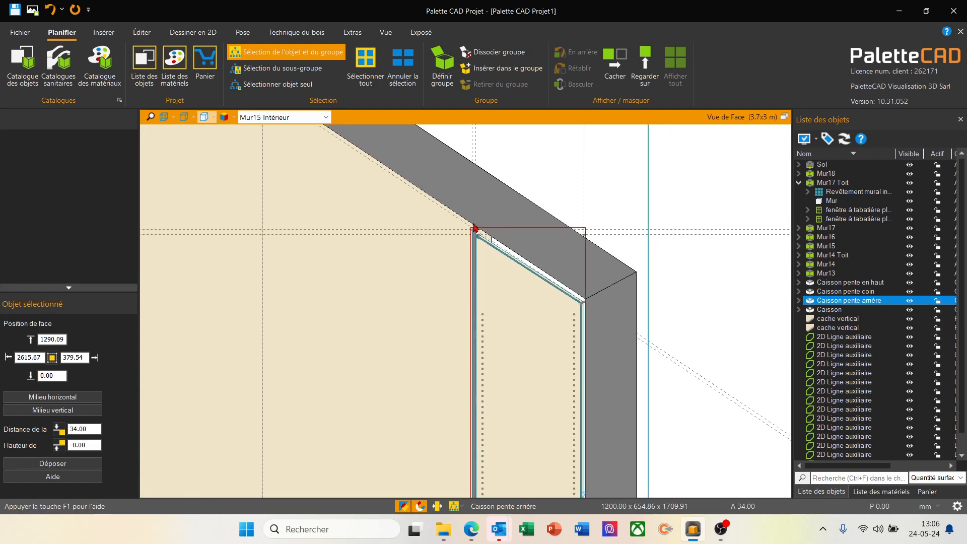
# - Examine the cabinet's fit against the guide lines at the floor and along the roof slope
pyautogui.scroll(-2, 478, 237)
pyautogui.scroll(5, 469, 464)
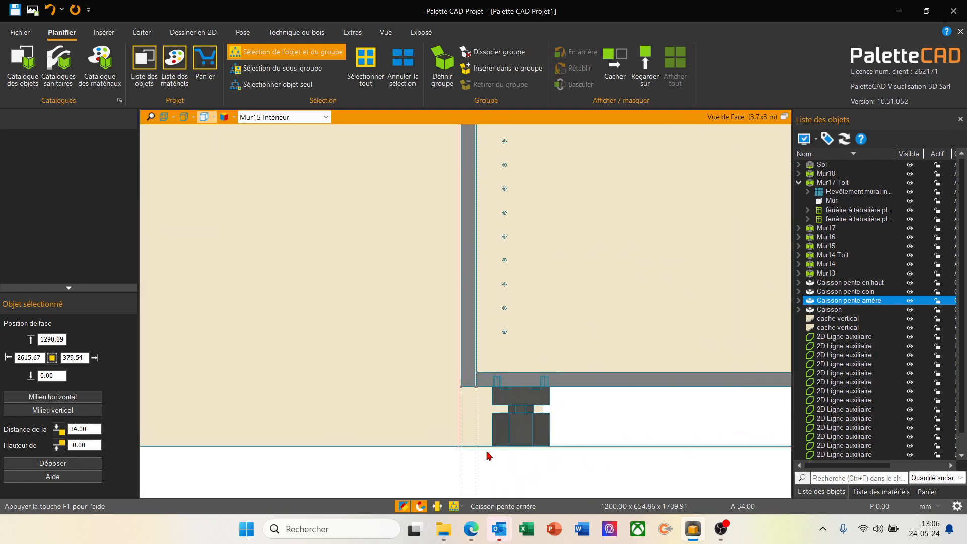
pyautogui.scroll(-3, 488, 455)
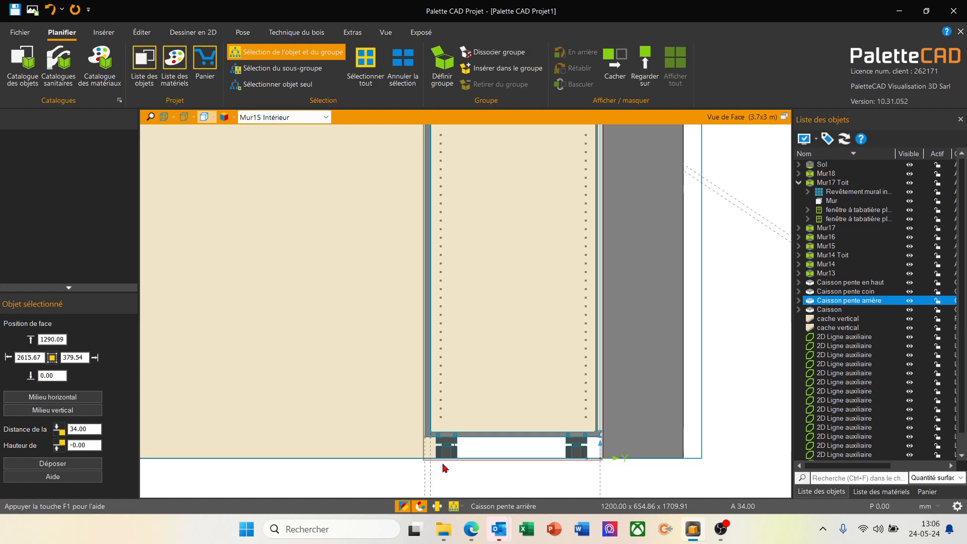
pyautogui.scroll(-1, 471, 346)
pyautogui.scroll(4, 448, 217)
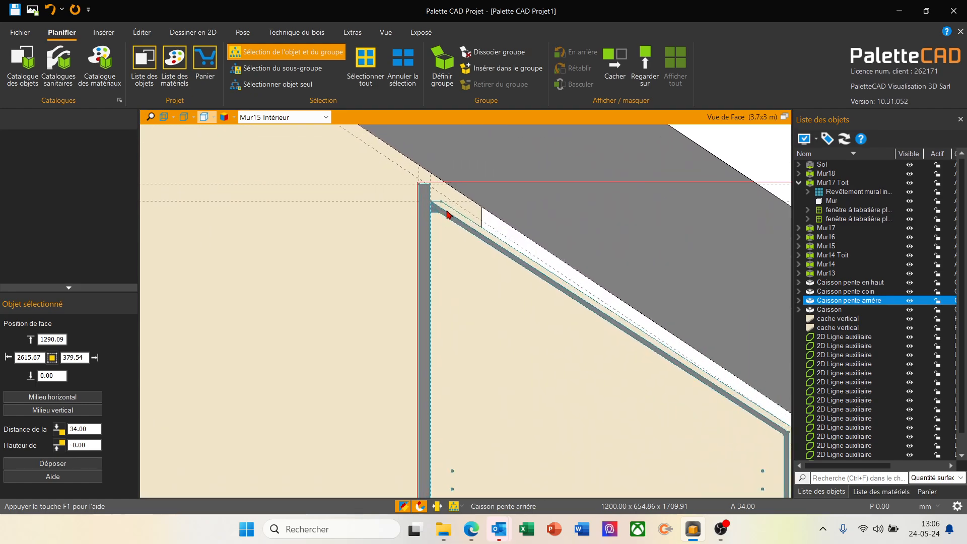
pyautogui.scroll(4, 448, 215)
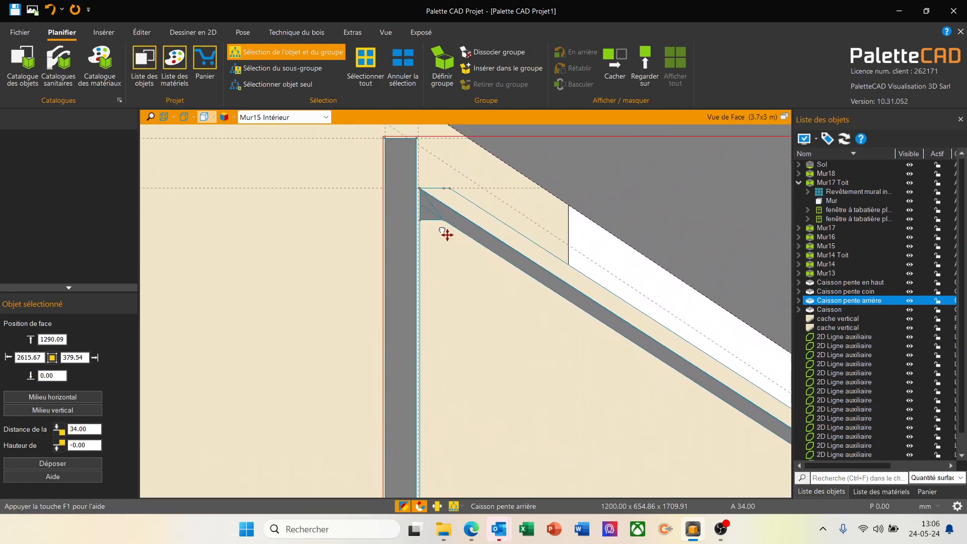
pyautogui.scroll(-2, 446, 235)
pyautogui.scroll(-1, 487, 283)
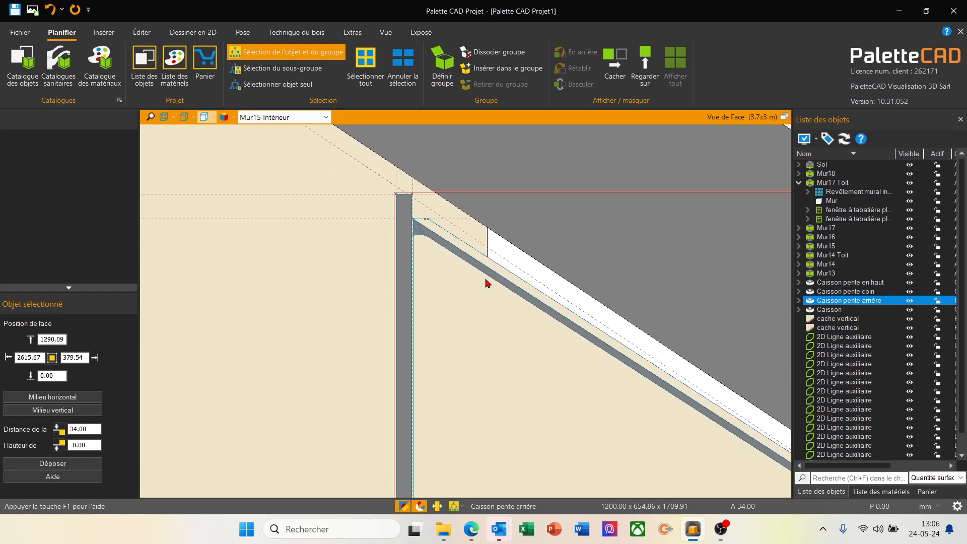
pyautogui.scroll(-1, 397, 305)
pyautogui.scroll(-1, 401, 296)
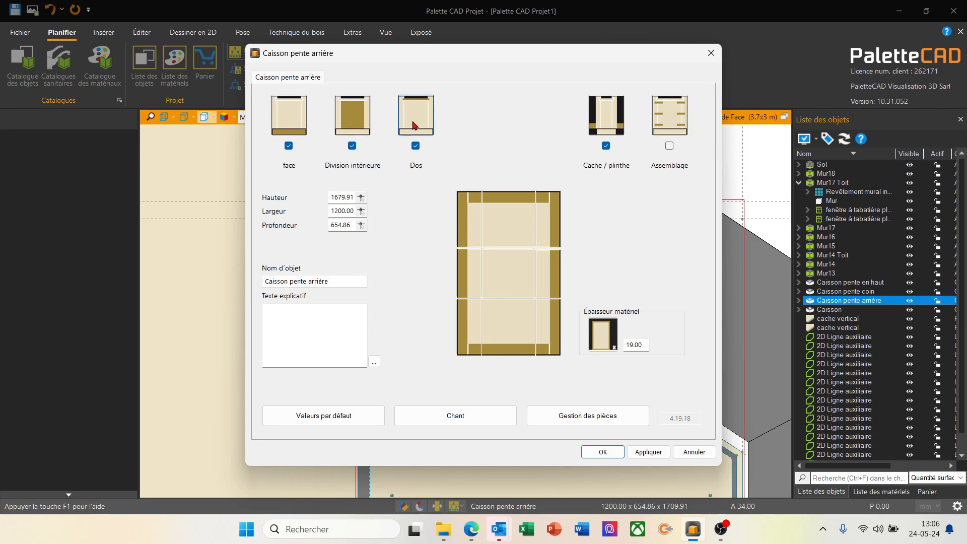
# - Change the cabinet's sloped back to the Intérieur variant with 0 offset and 19 mm thickness, and accept the cabinet settings
pyautogui.click(413, 125)
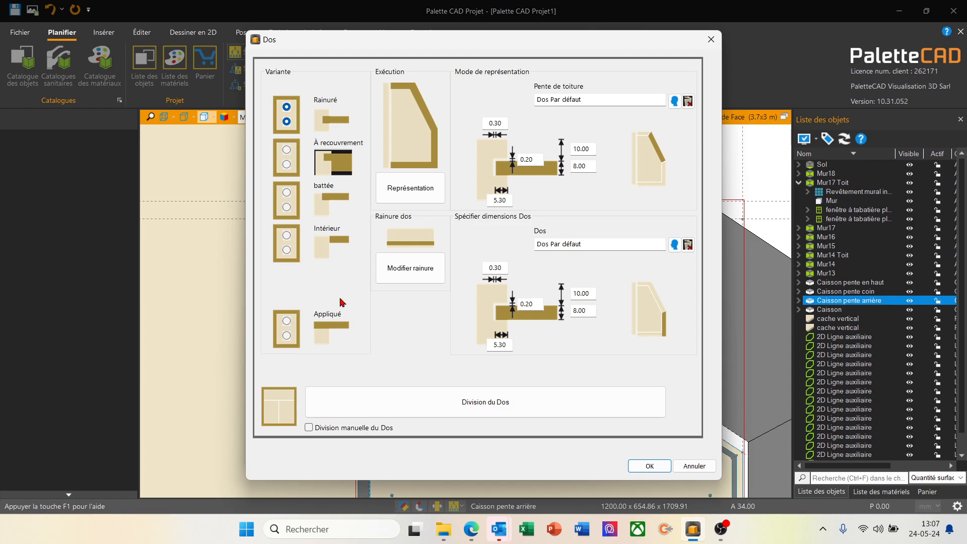
pyautogui.click(286, 235)
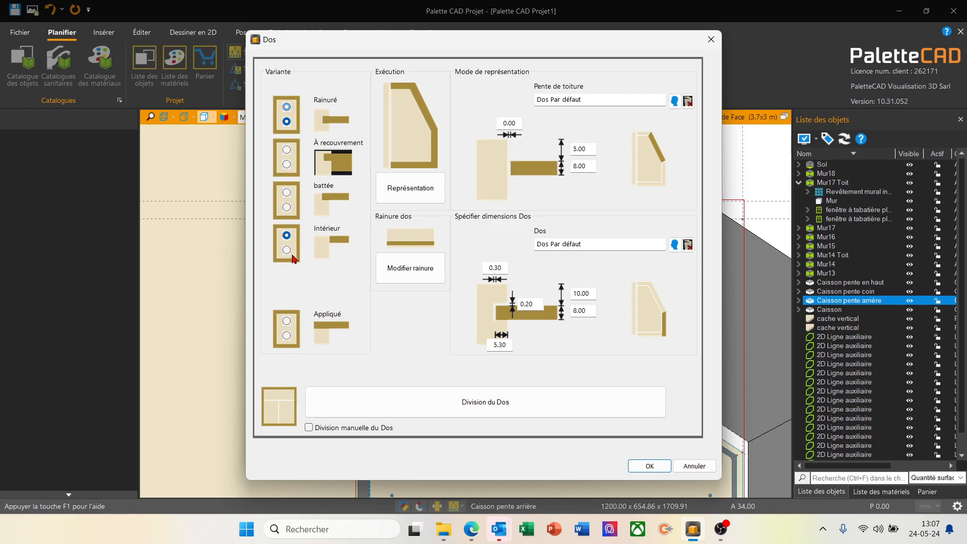
pyautogui.doubleClick(591, 150)
pyautogui.write('0')
pyautogui.press('Return')
pyautogui.doubleClick(592, 166)
pyautogui.write('19')
pyautogui.click(639, 467)
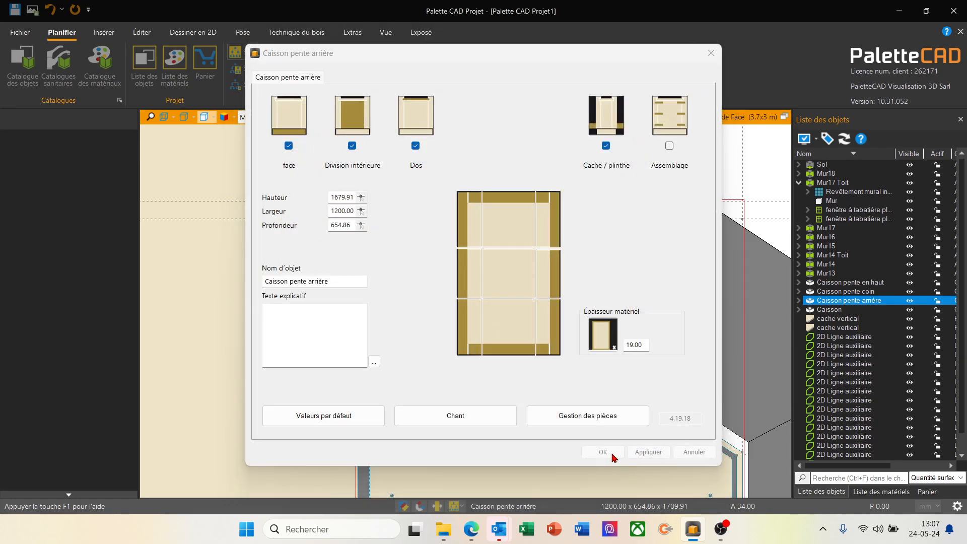
pyautogui.click(612, 455)
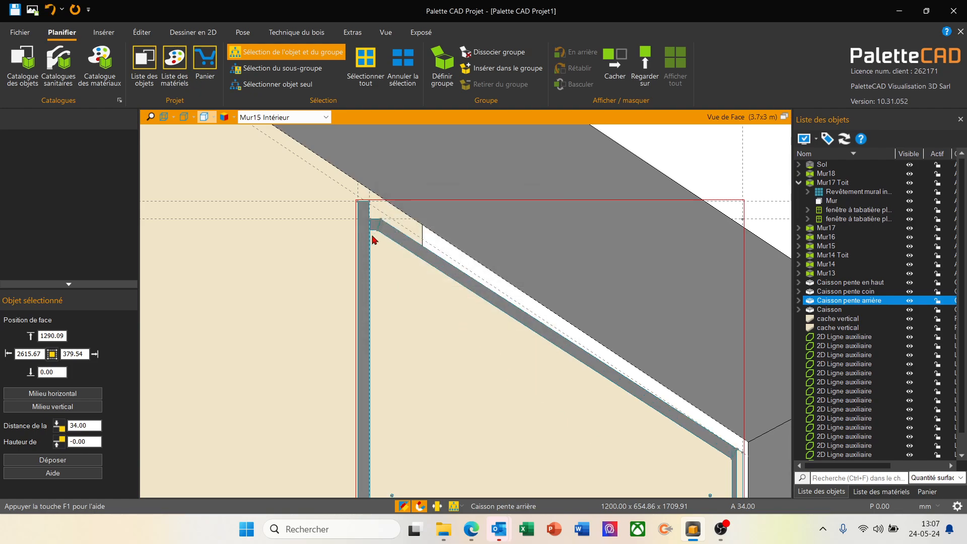
pyautogui.scroll(8, 367, 211)
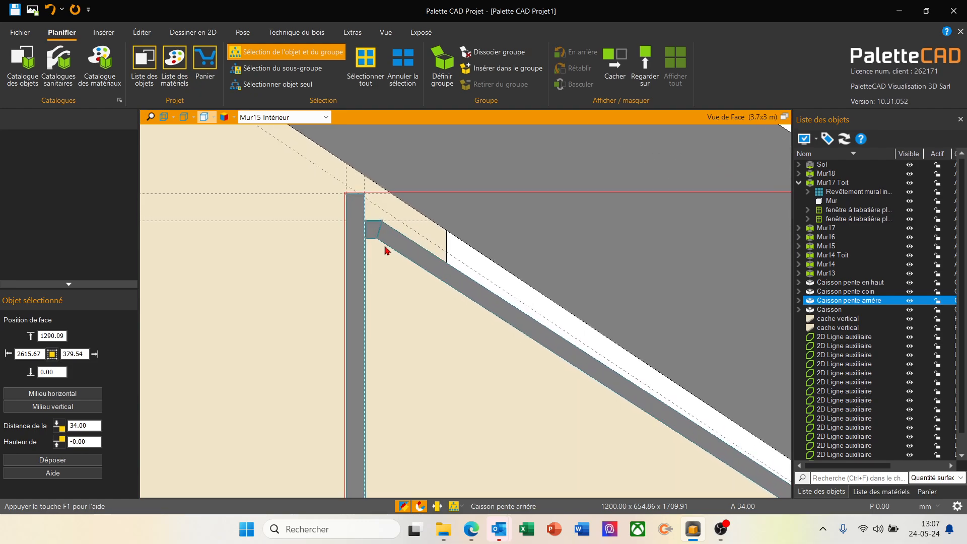
pyautogui.scroll(-6, 376, 217)
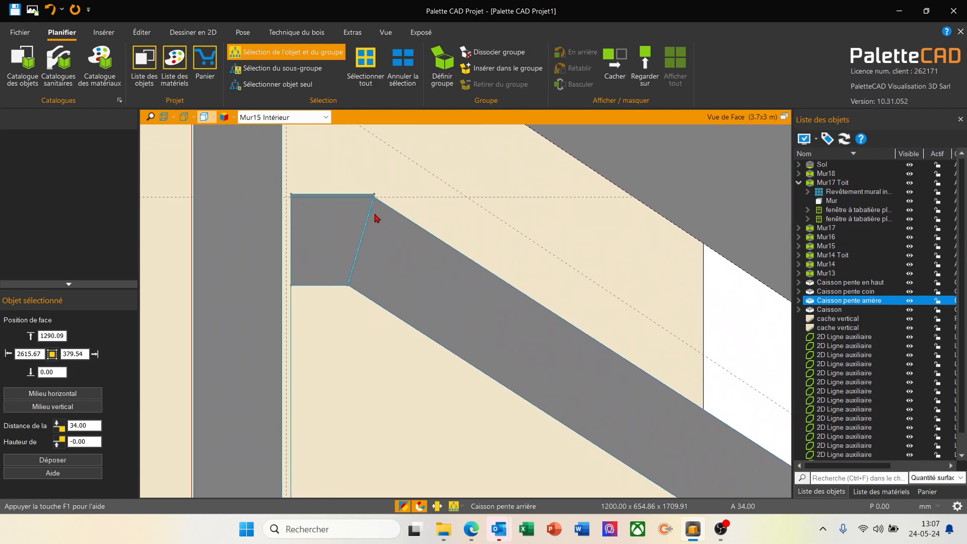
pyautogui.scroll(-3, 432, 311)
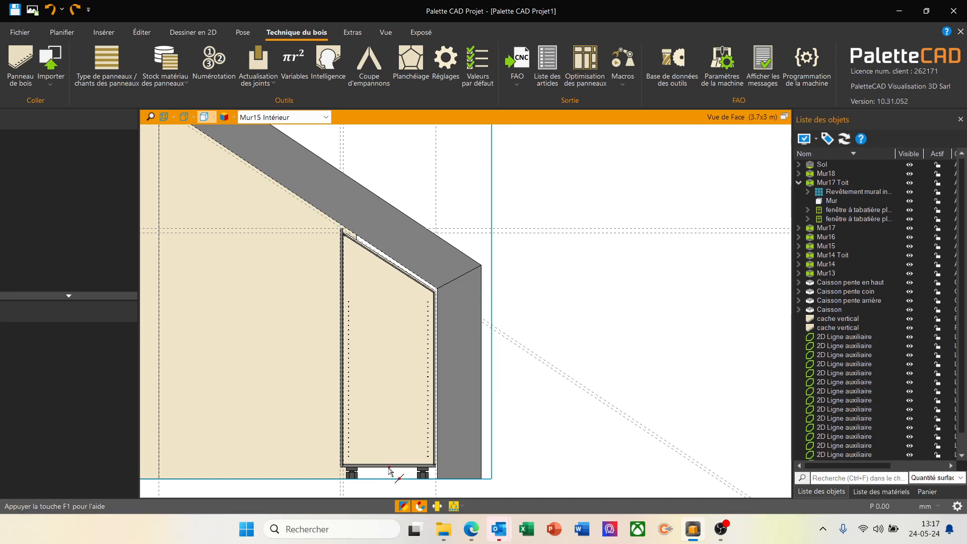
pyautogui.click(389, 466)
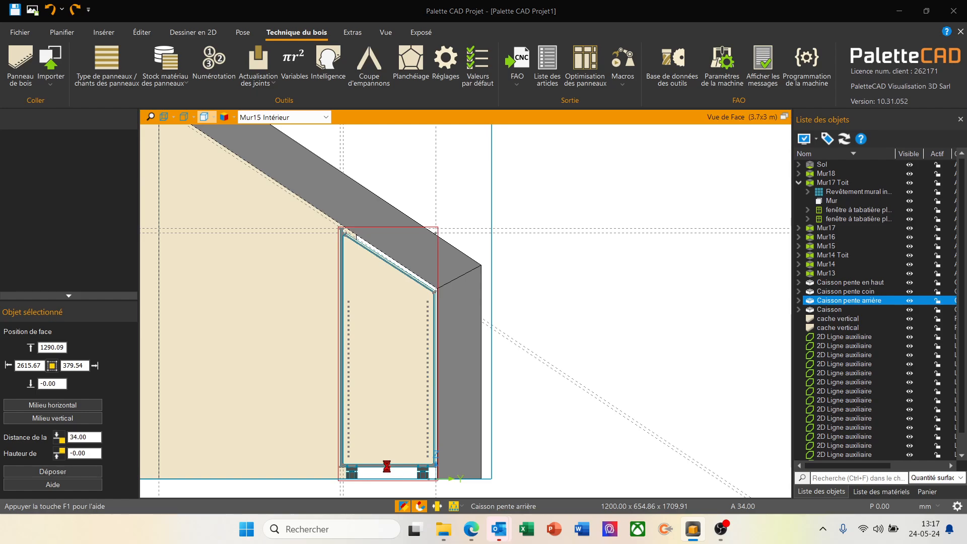
pyautogui.doubleClick(387, 466)
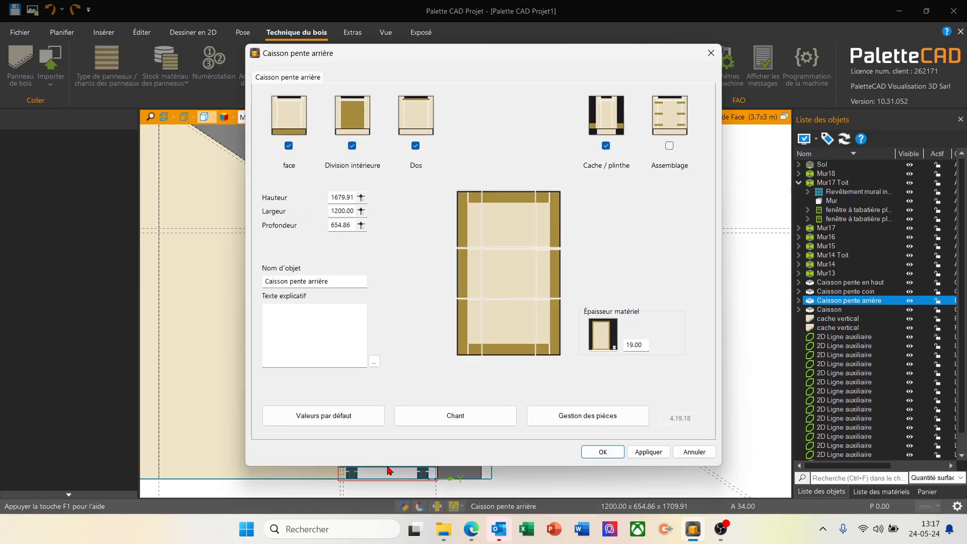
pyautogui.click(694, 452)
# - In the back's slope, retake Petite profondeur (58.94) along the lower horizontal guide, from the sloped guide to the outer vertical guide at the door front, and accept
pyautogui.scroll(2, 330, 259)
pyautogui.scroll(4, 330, 259)
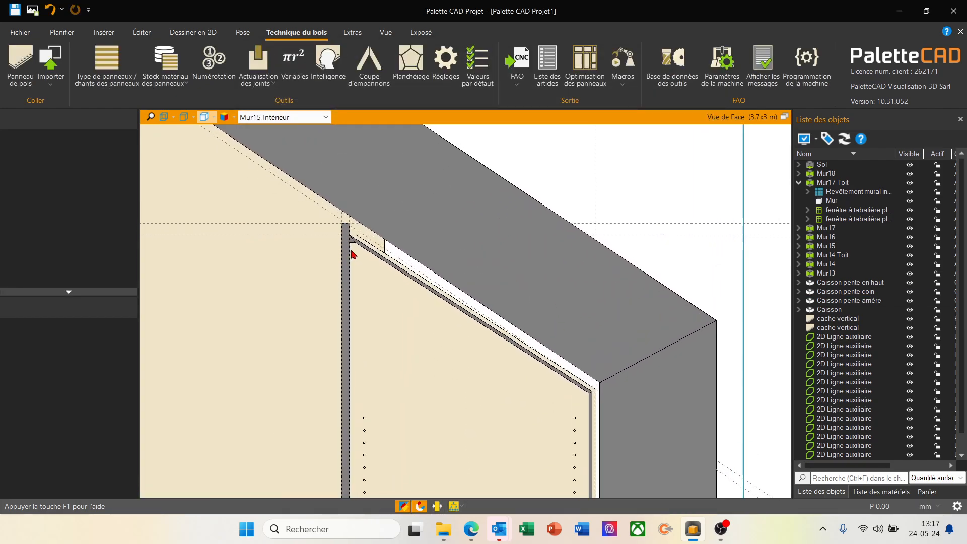
pyautogui.scroll(-1, 437, 320)
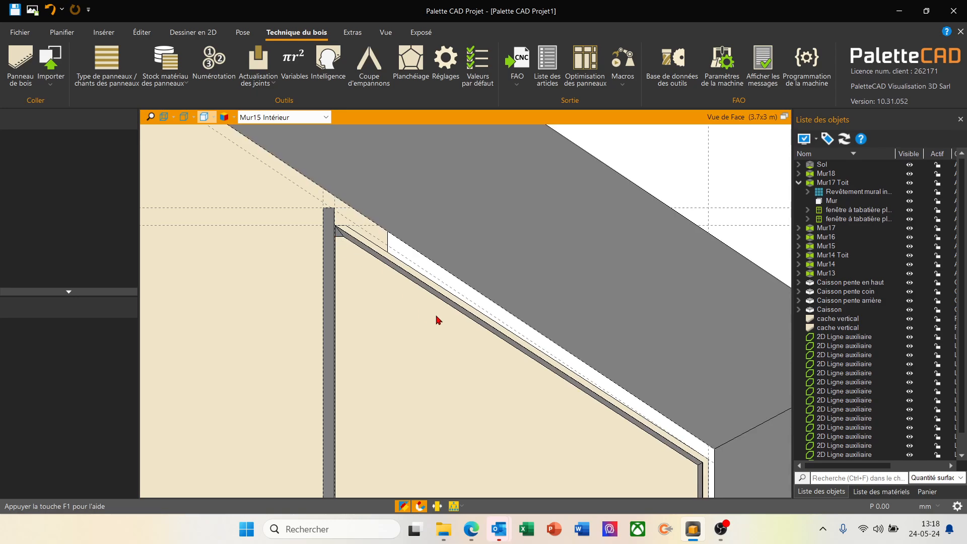
pyautogui.scroll(-3, 408, 290)
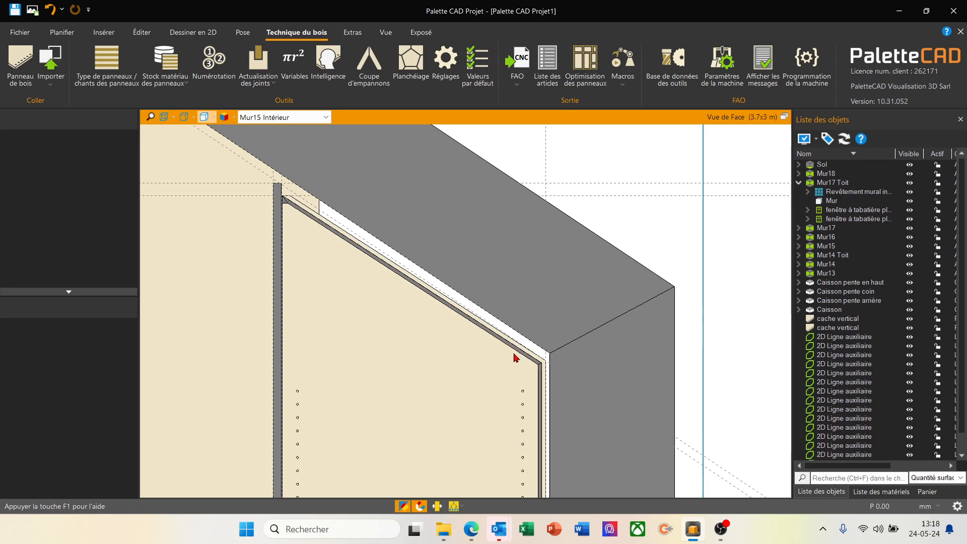
pyautogui.click(361, 276)
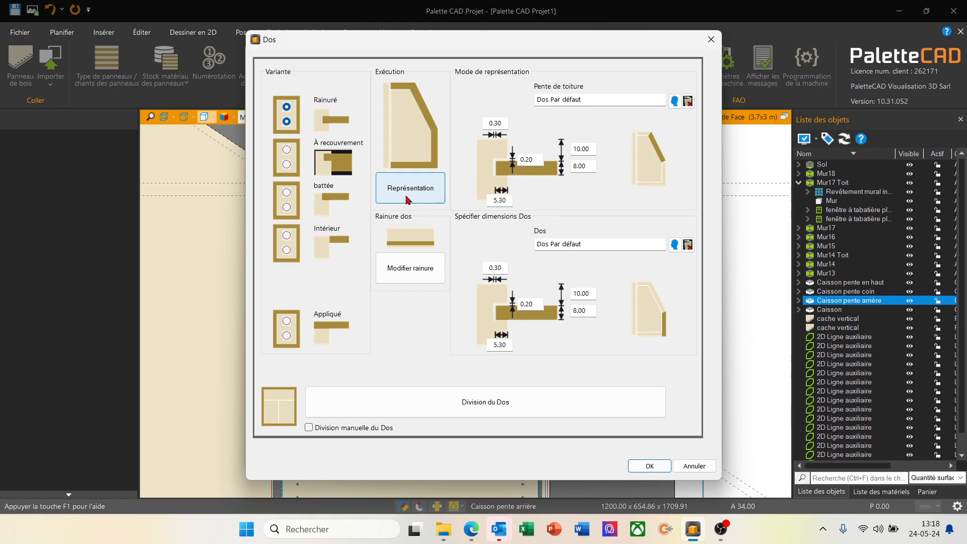
pyautogui.click(407, 199)
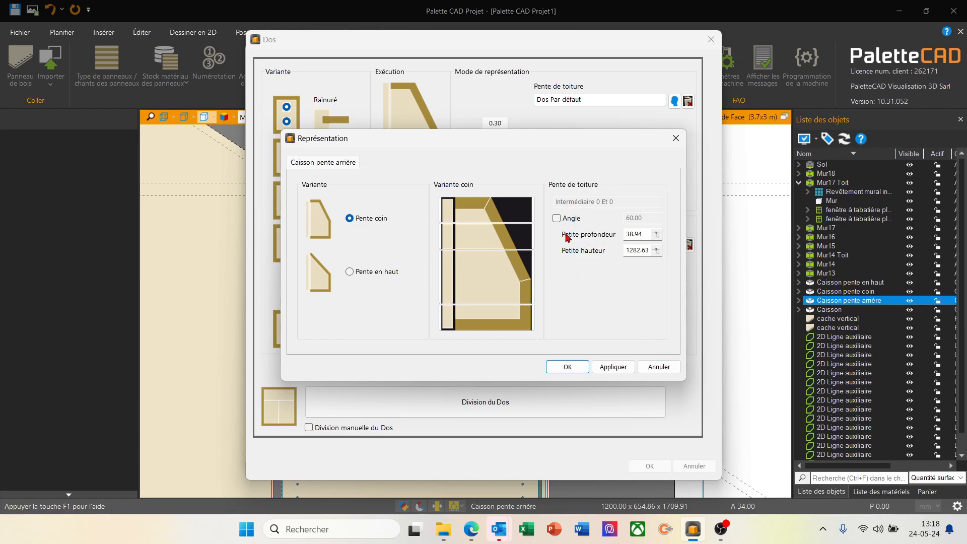
pyautogui.click(657, 237)
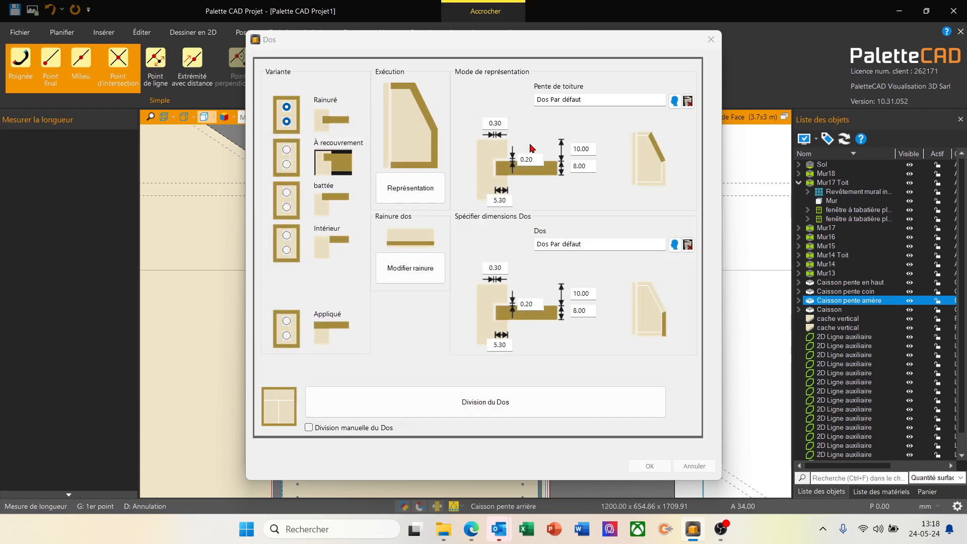
pyautogui.moveTo(501, 40); pyautogui.dragTo(746, 45)
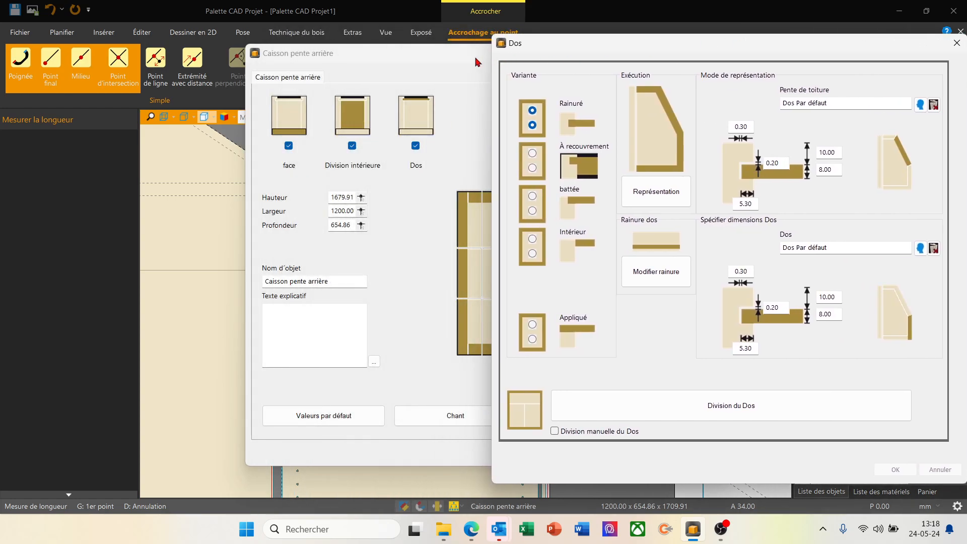
pyautogui.moveTo(439, 54); pyautogui.dragTo(693, 49)
pyautogui.scroll(3, 273, 207)
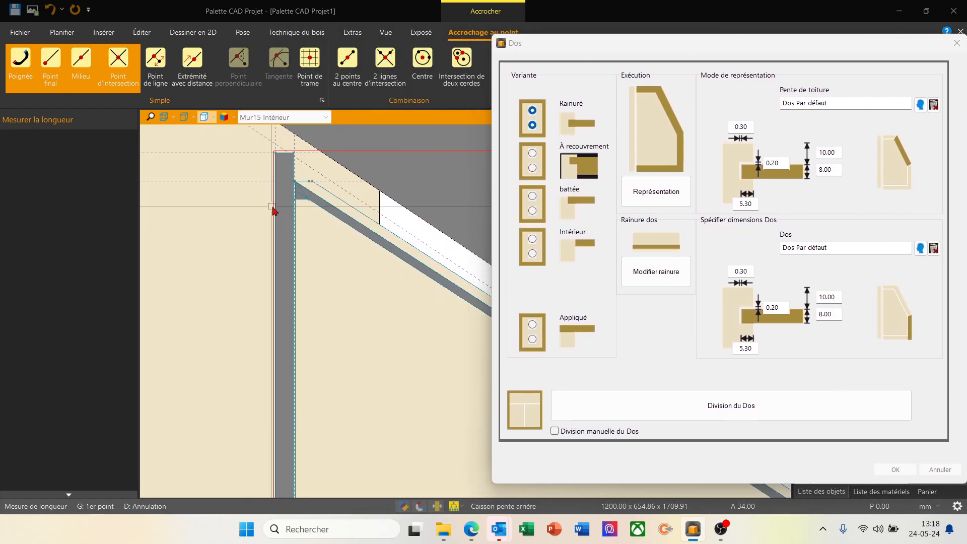
pyautogui.scroll(2, 273, 207)
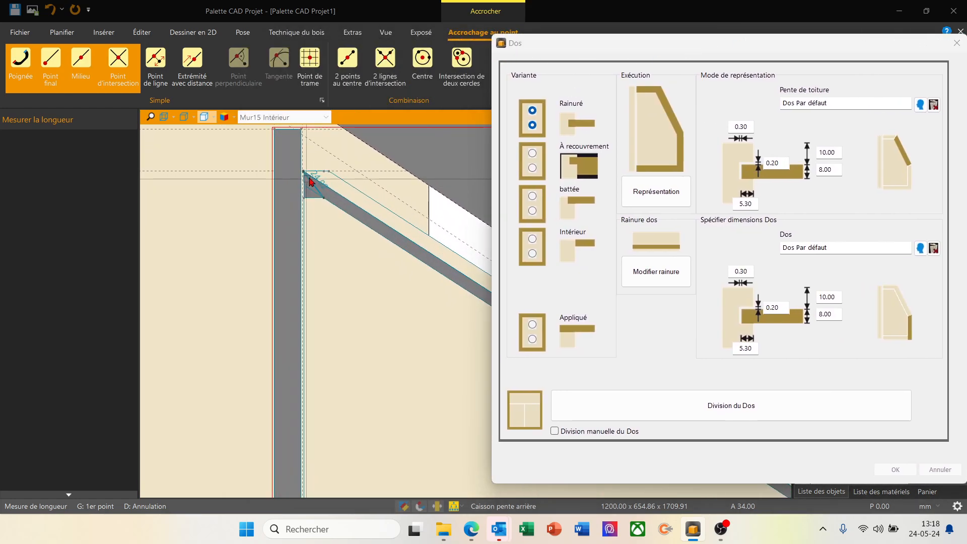
pyautogui.click(357, 172)
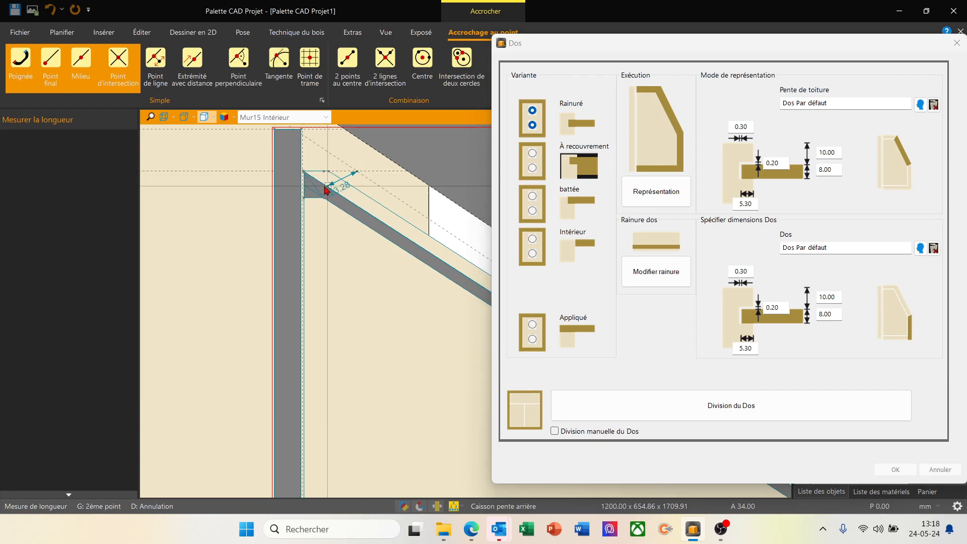
pyautogui.click(275, 172)
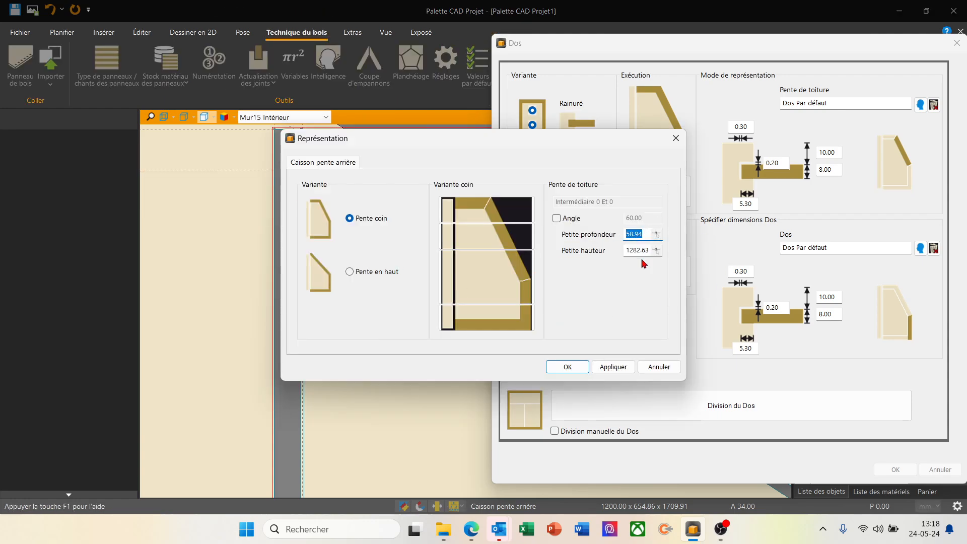
pyautogui.click(579, 371)
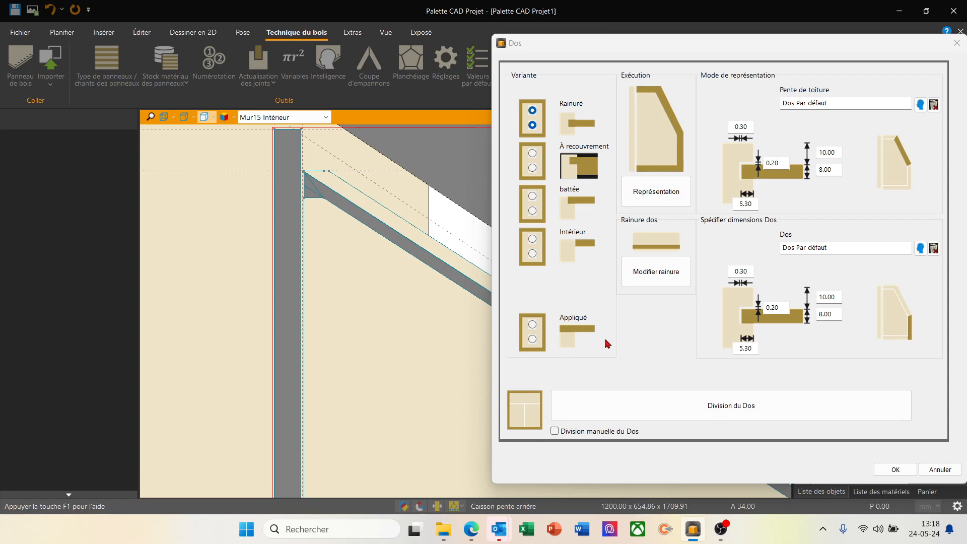
# - Set the cabinet's roof-slope back to the Intérieur variant with 0 offset and 19 mm thickness, and accept the back and cabinet settings
pyautogui.click(533, 240)
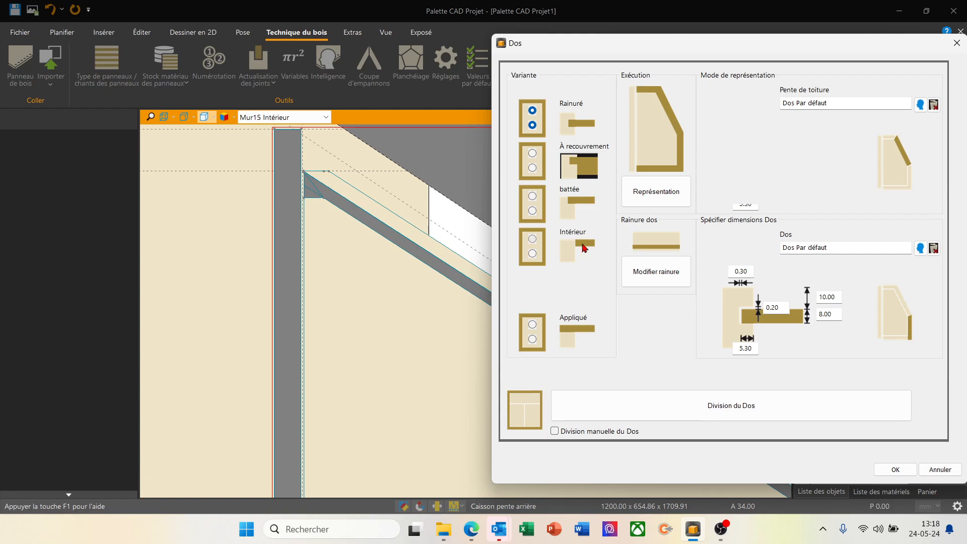
pyautogui.doubleClick(834, 153)
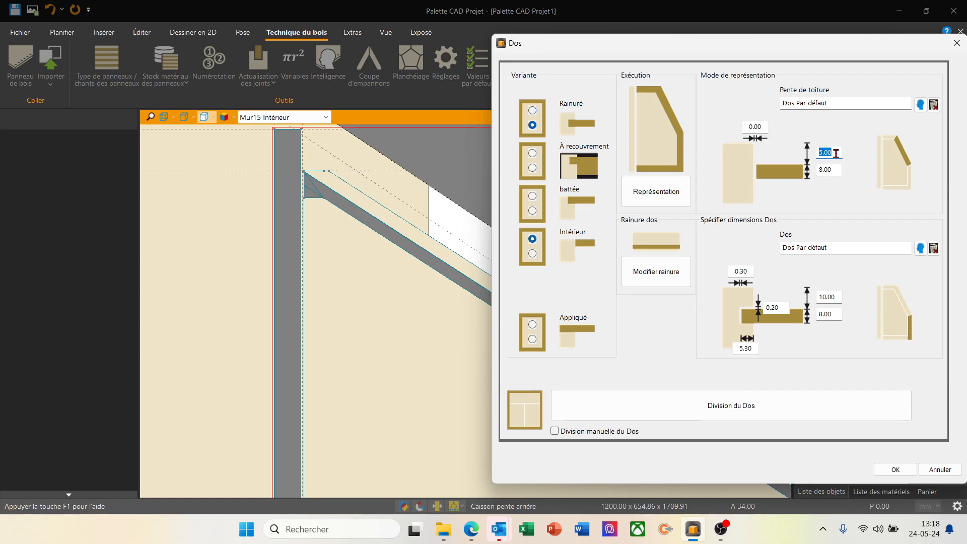
pyautogui.write('0')
pyautogui.press('Return')
pyautogui.hotkey('shift', 'Tab')
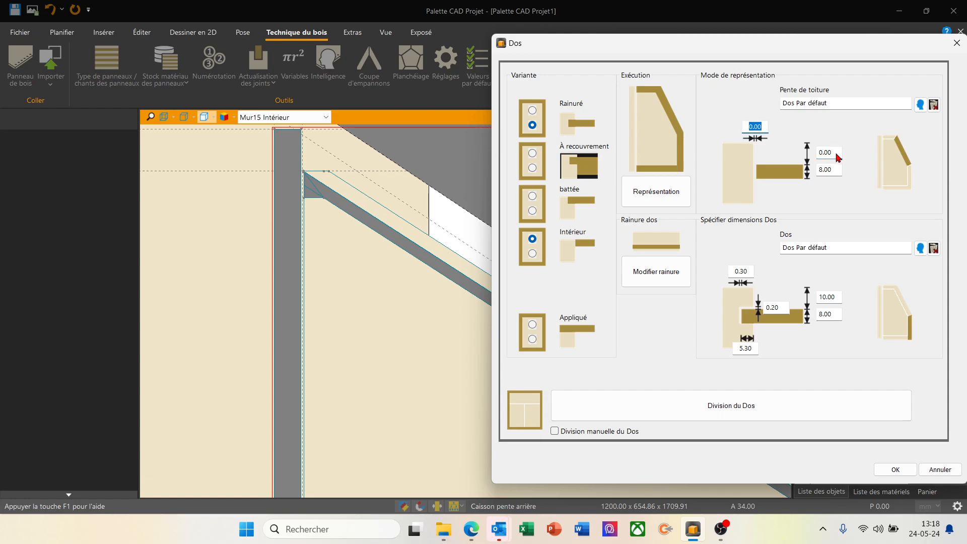
pyautogui.press('Tab')
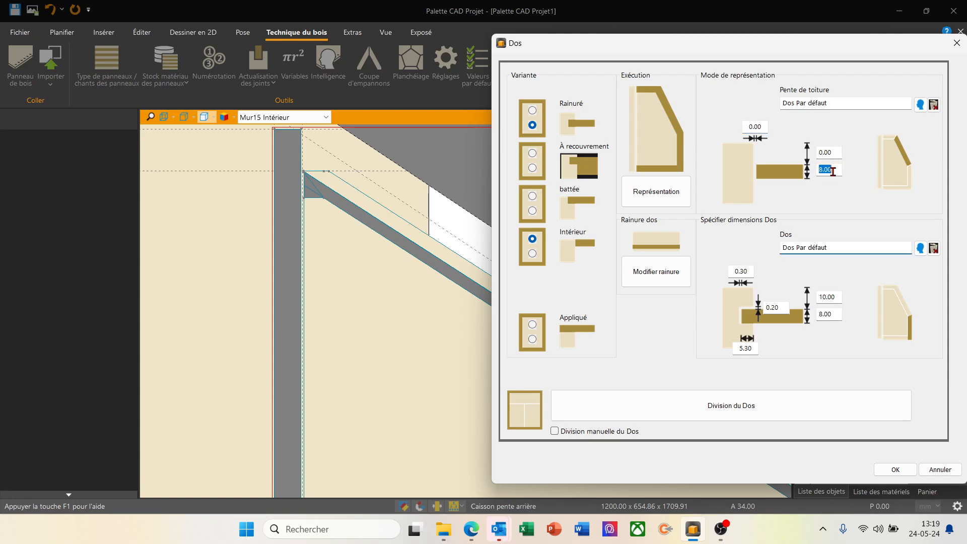
pyautogui.doubleClick(835, 170)
pyautogui.write('19')
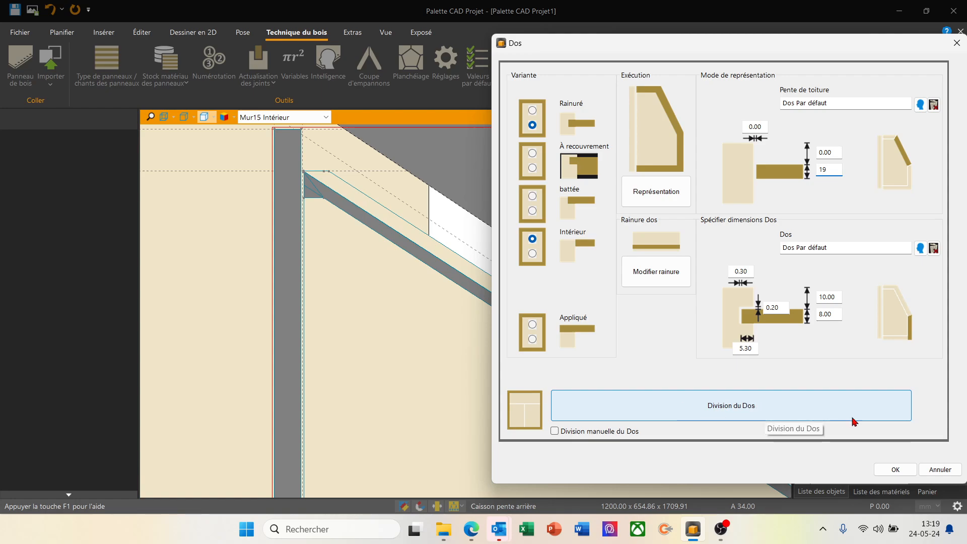
pyautogui.click(894, 470)
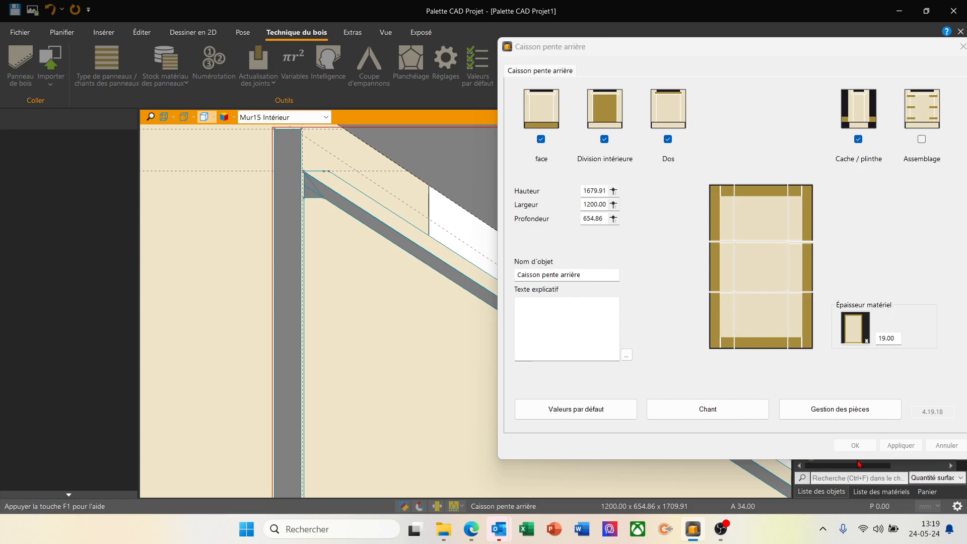
pyautogui.click(855, 445)
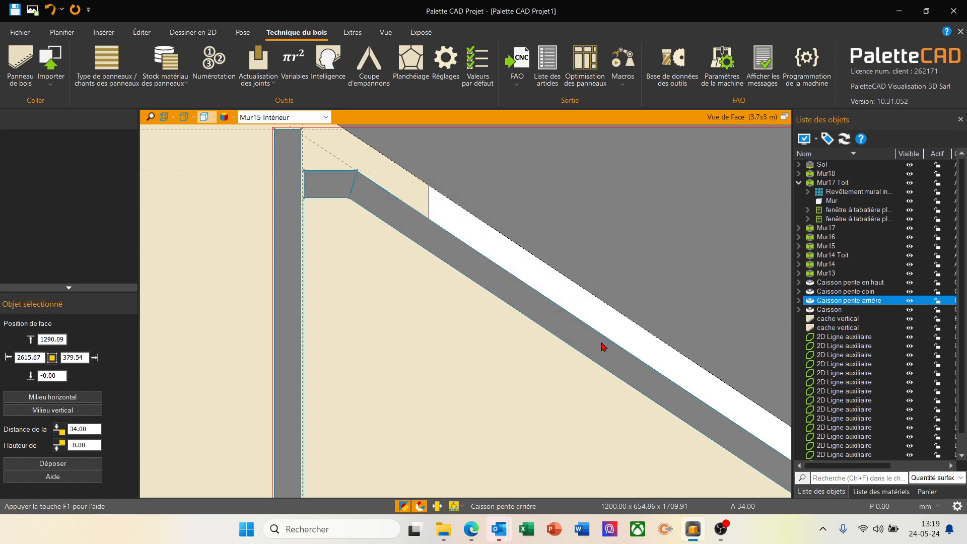
# - Update the configurator of the selected rear-sloped cabinet and acknowledge the message
pyautogui.scroll(4, 353, 170)
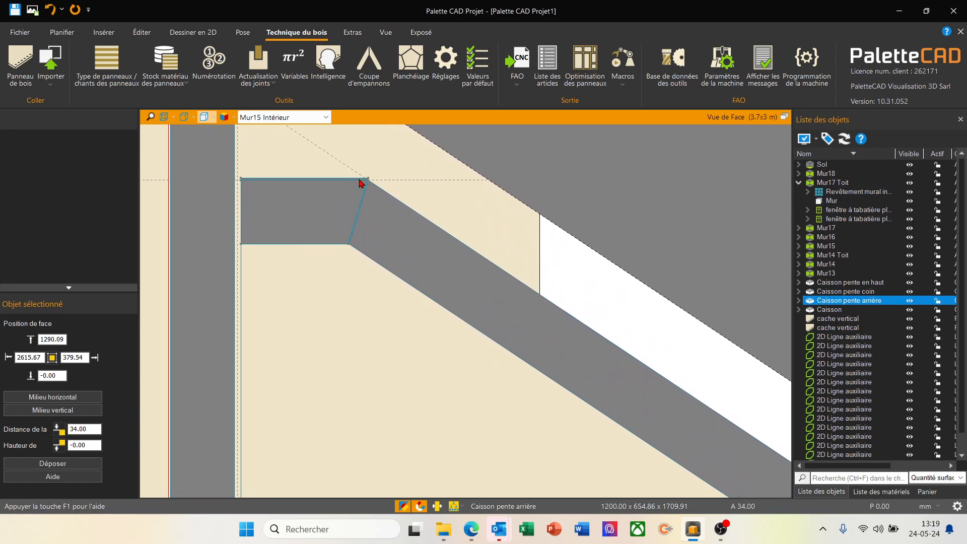
pyautogui.scroll(-3, 400, 188)
pyautogui.scroll(5, 382, 217)
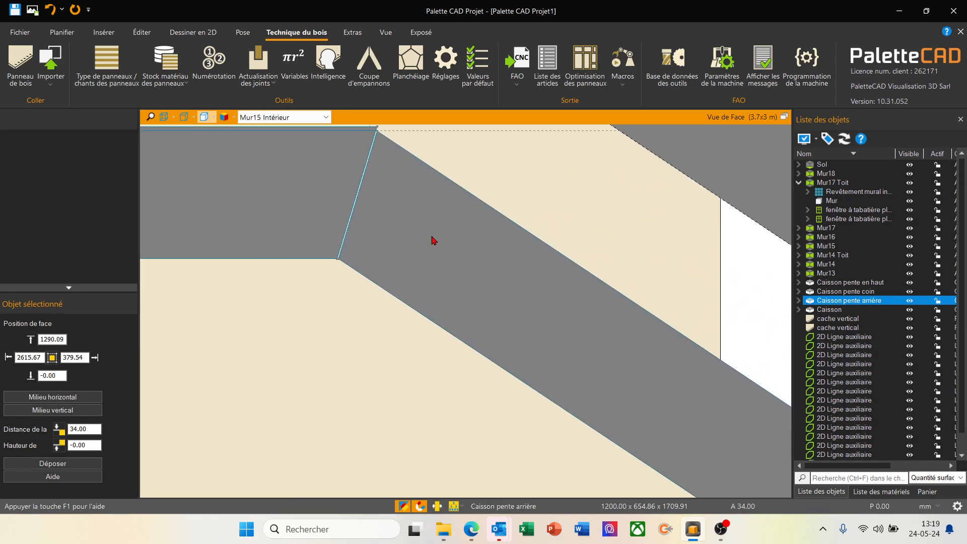
pyautogui.scroll(-1, 371, 254)
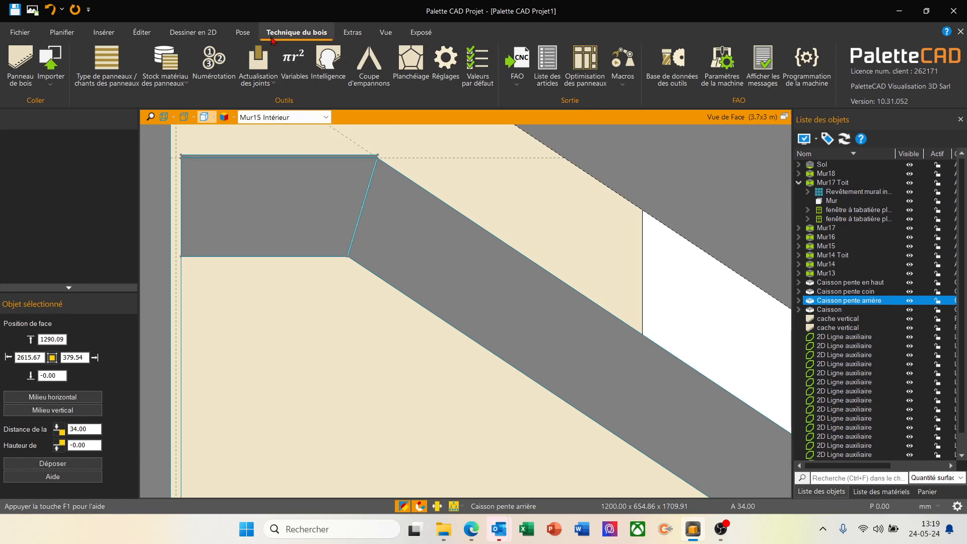
pyautogui.click(624, 63)
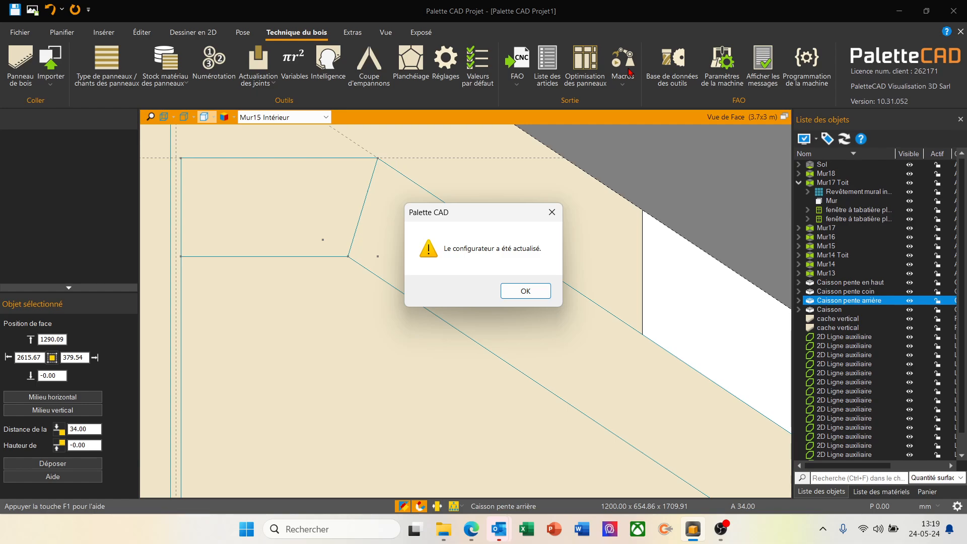
pyautogui.click(533, 294)
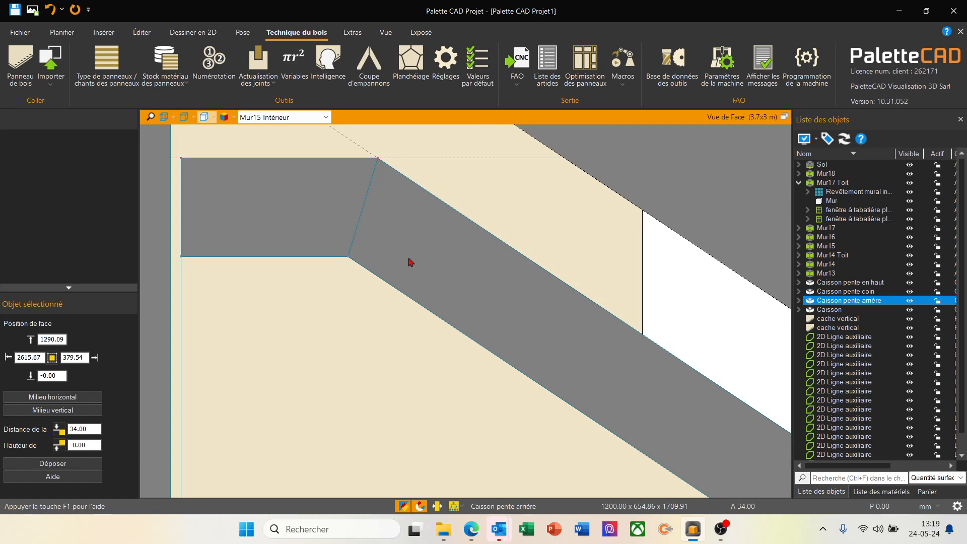
# - Examine the cabinet's side profile against the guides, from the upper joint along the roof slope down to the feet
pyautogui.scroll(-5, 410, 262)
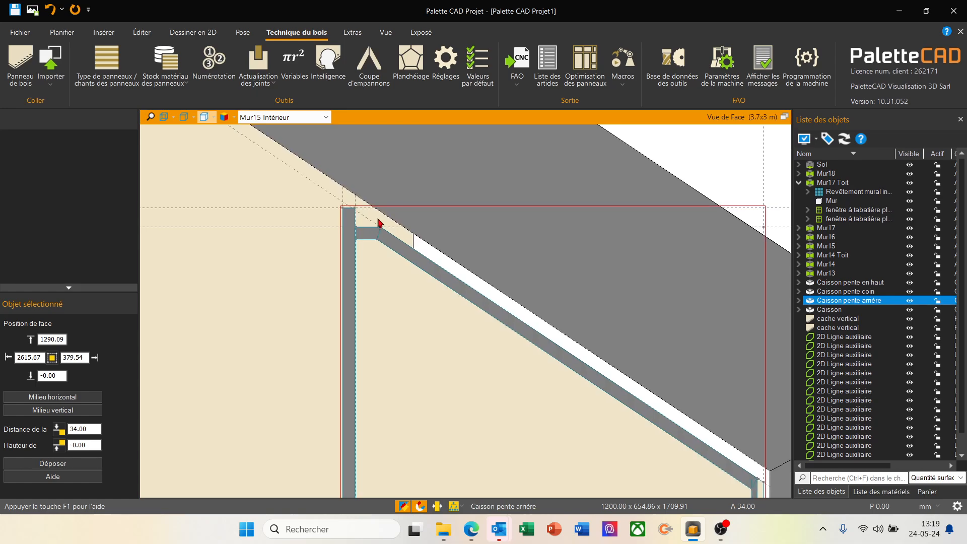
pyautogui.scroll(5, 380, 222)
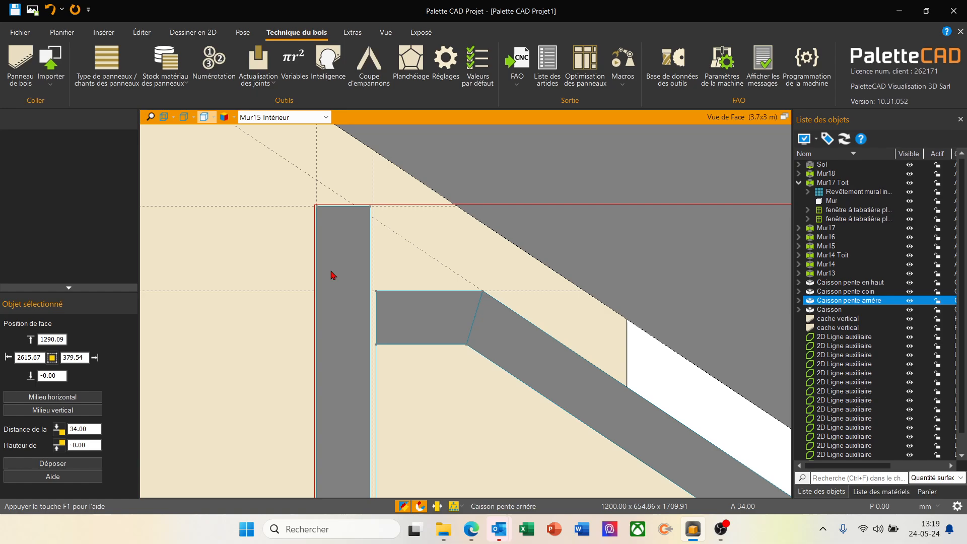
pyautogui.scroll(-6, 399, 248)
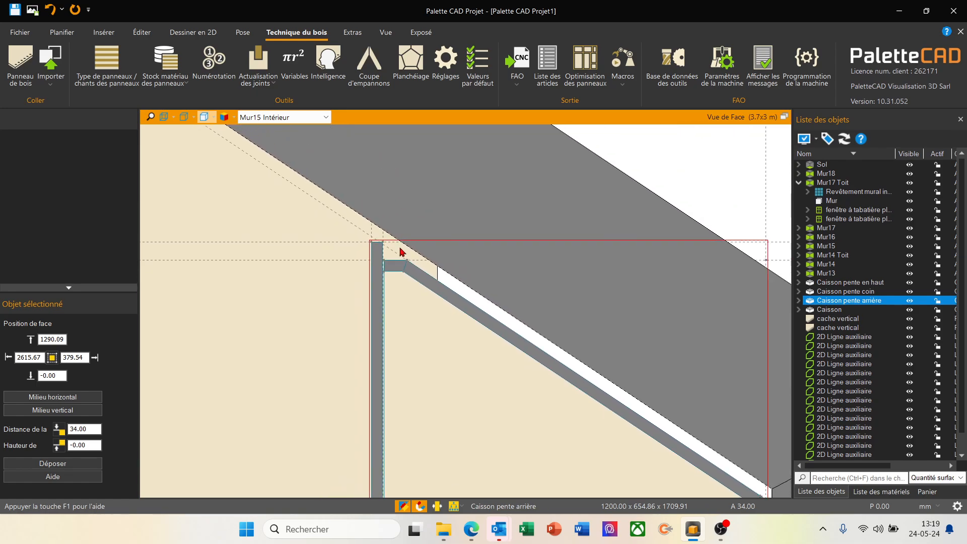
pyautogui.moveTo(524, 390); pyautogui.dragTo(476, 310, button='middle')
pyautogui.scroll(-5, 446, 318)
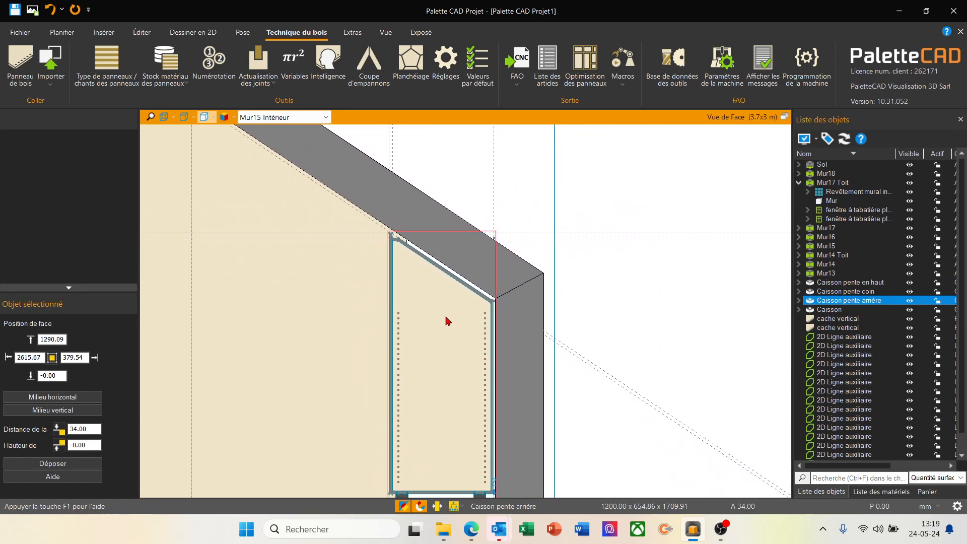
pyautogui.moveTo(492, 415); pyautogui.dragTo(456, 367, button='middle')
pyautogui.scroll(2, 413, 451)
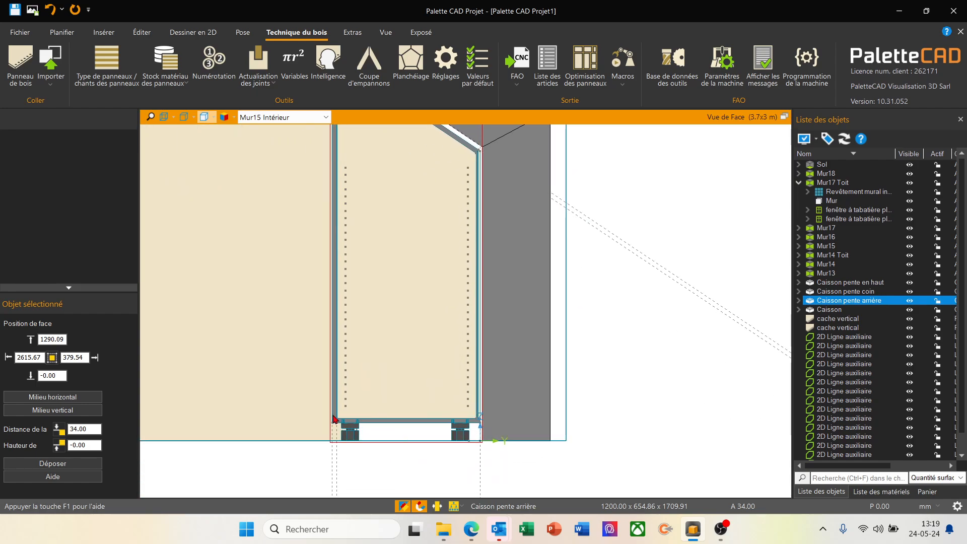
pyautogui.scroll(-2, 325, 401)
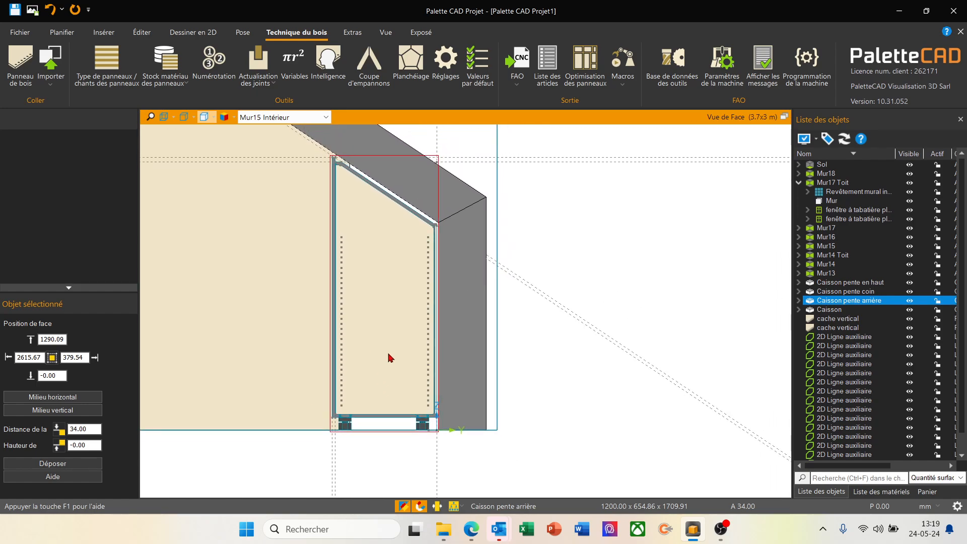
# - Restore the four-view layout and select Mur14 to show its interior elevation in the front view
pyautogui.doubleClick(580, 120)
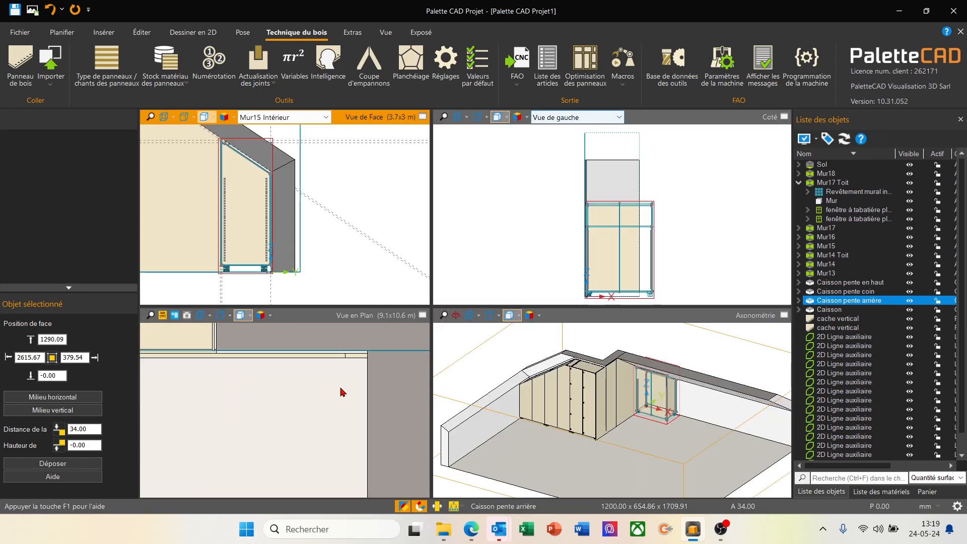
pyautogui.click(315, 321)
pyautogui.scroll(-1, 307, 359)
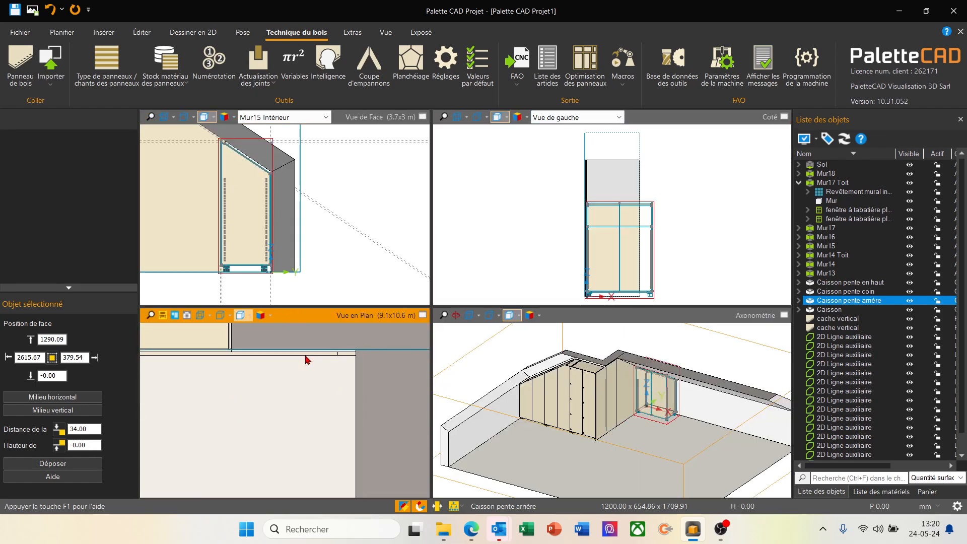
pyautogui.scroll(-4, 307, 359)
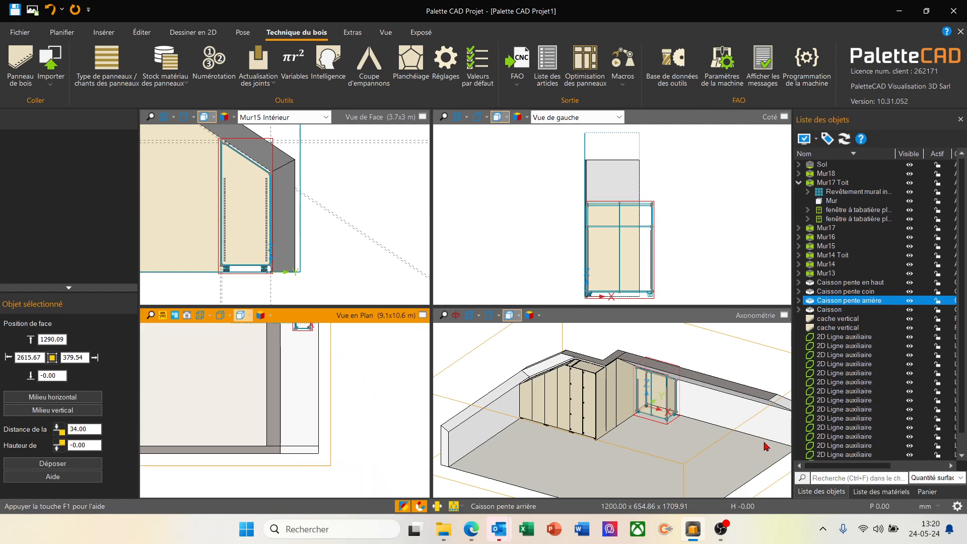
pyautogui.click(720, 416)
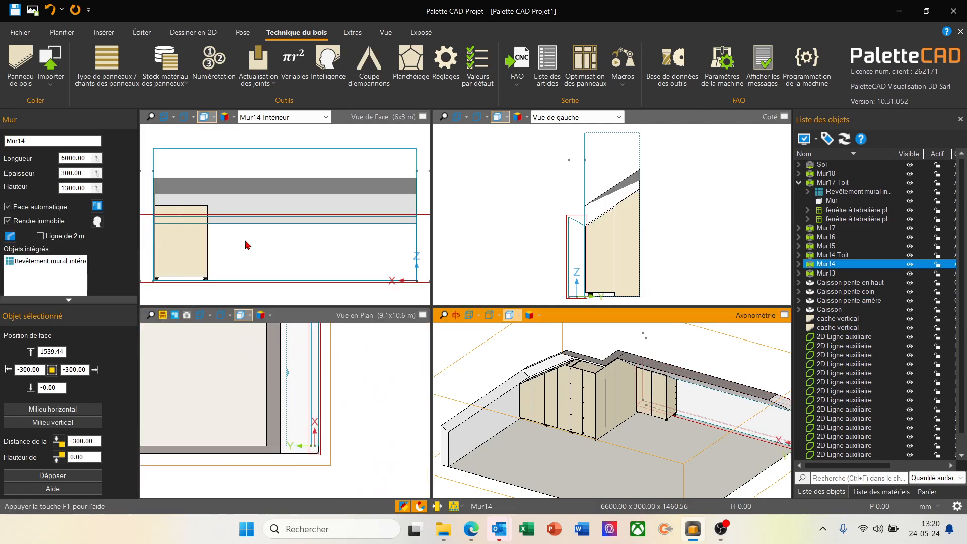
# - Copy the rear-sloped cabinet four times side by side along Mur14 with a spacing of 0 between objects
pyautogui.click(191, 260)
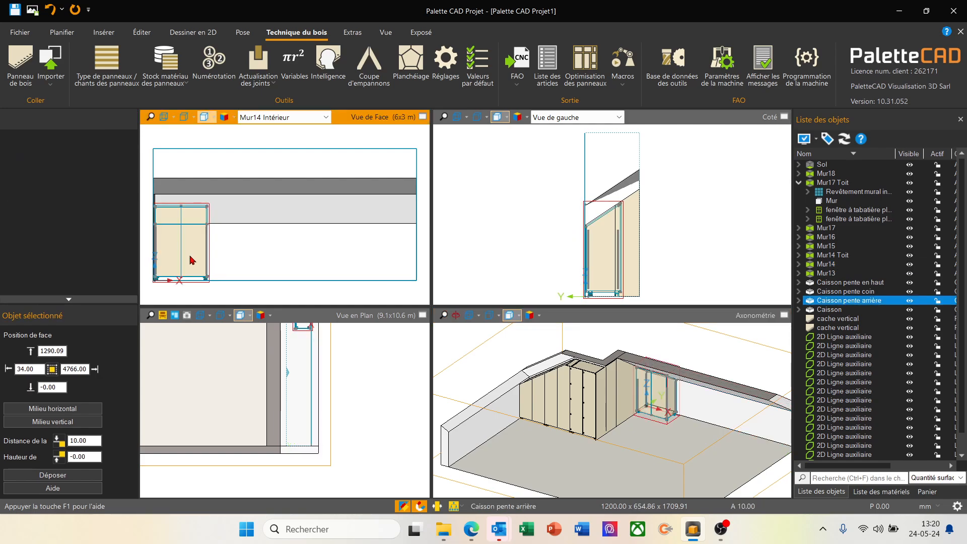
pyautogui.hotkey('ctrl', 'c')
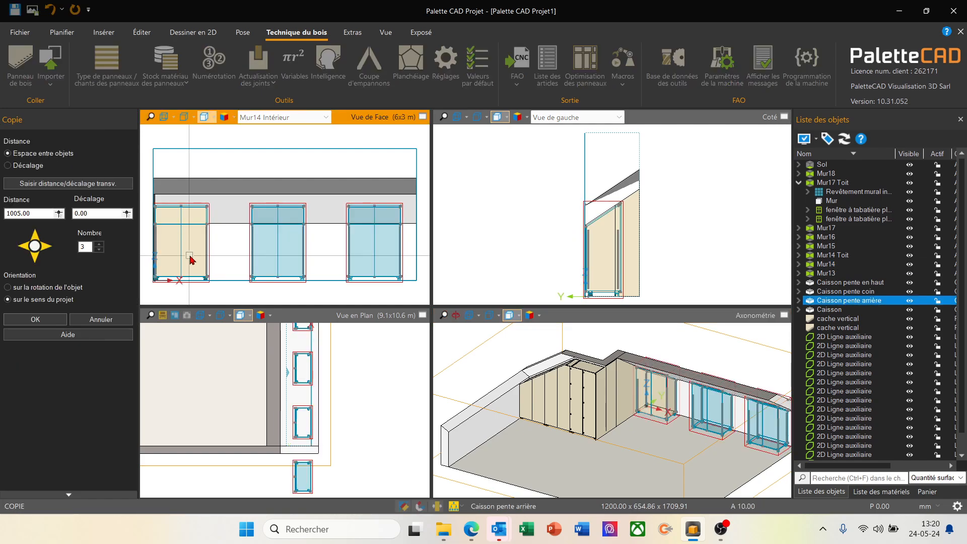
pyautogui.doubleClick(37, 212)
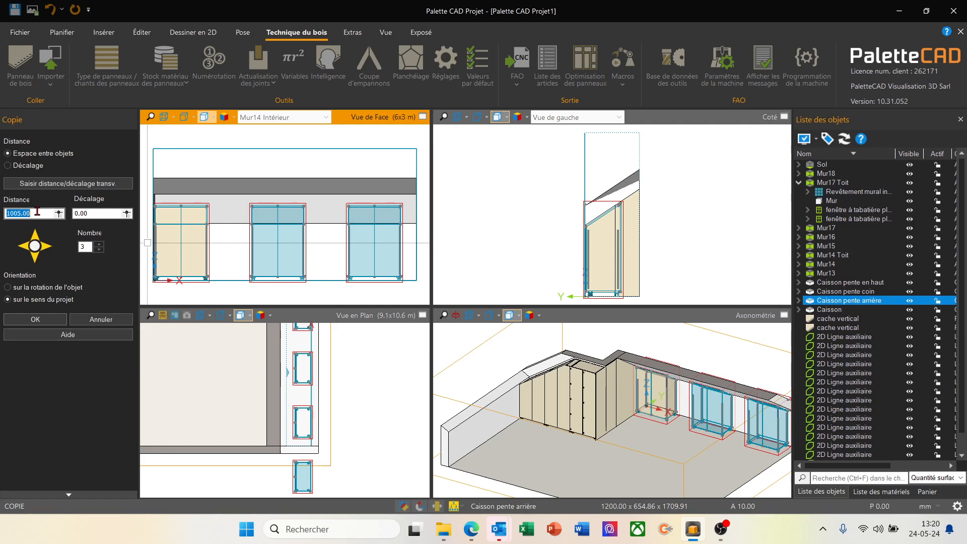
pyautogui.write('0')
pyautogui.click(100, 246)
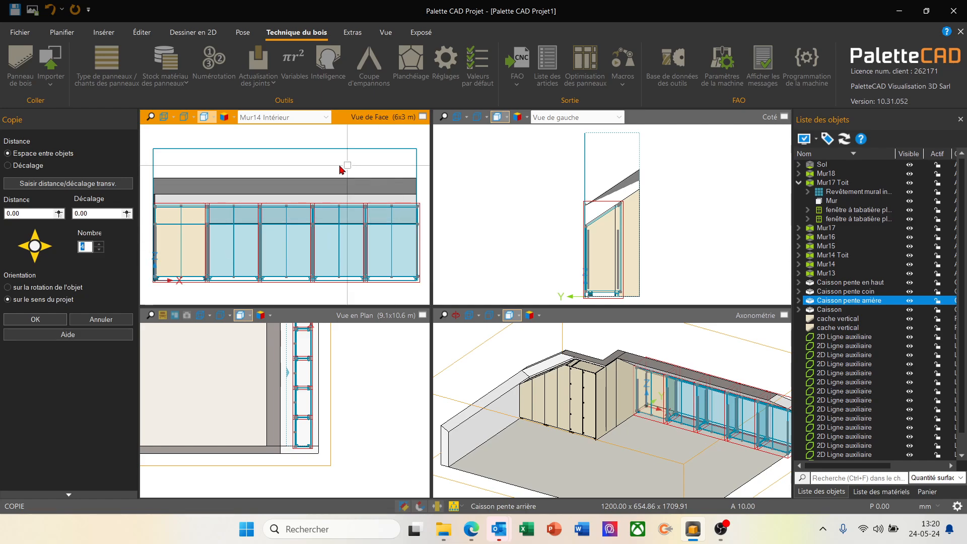
pyautogui.click(36, 319)
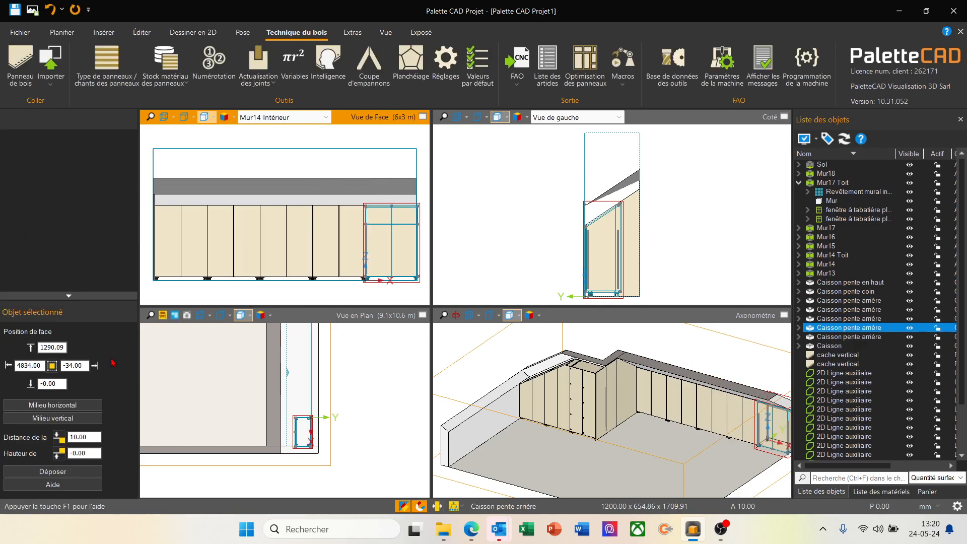
# - Examine the last cabinet against the far end of Mur14, and the complete cabinet row in the enlarged axonometric view
pyautogui.scroll(5, 416, 217)
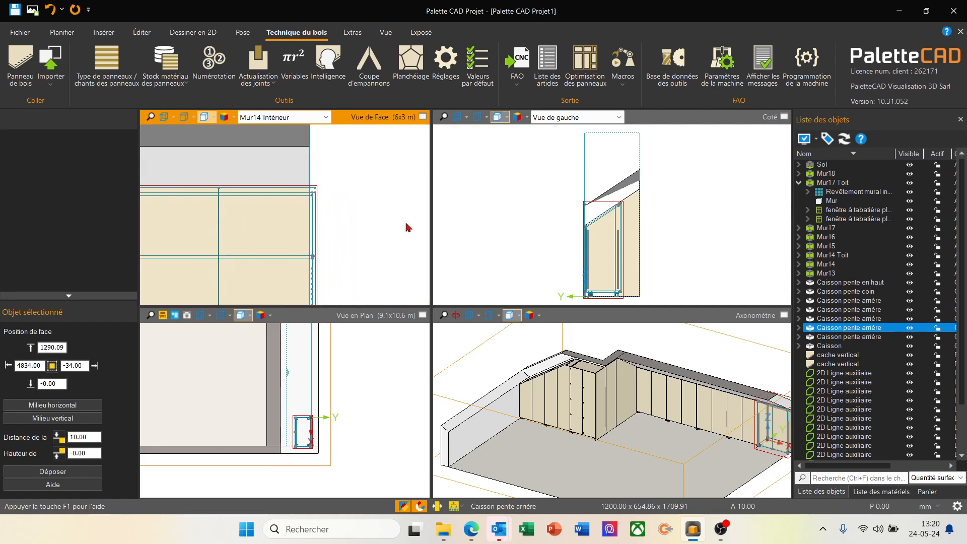
pyautogui.scroll(-2, 405, 217)
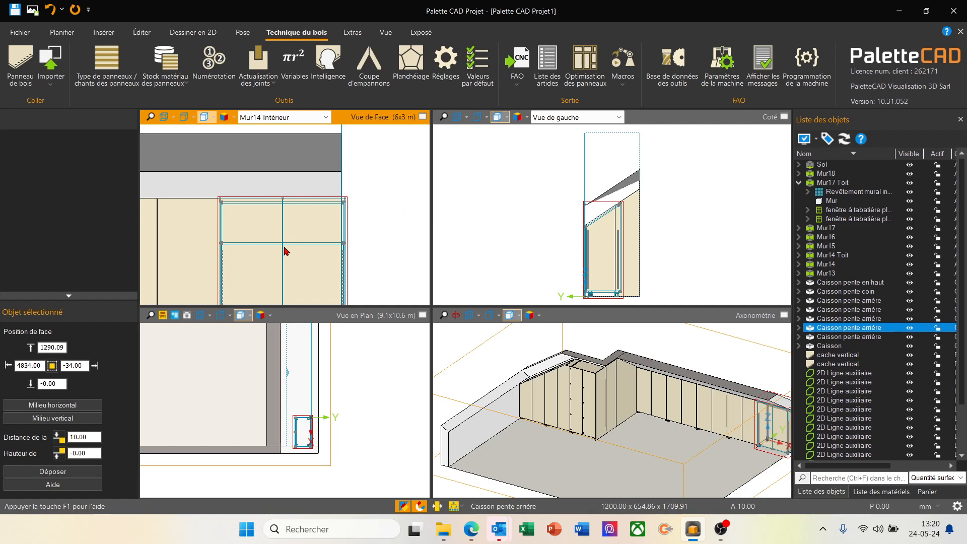
pyautogui.scroll(-1, 395, 241)
pyautogui.scroll(-1, 396, 240)
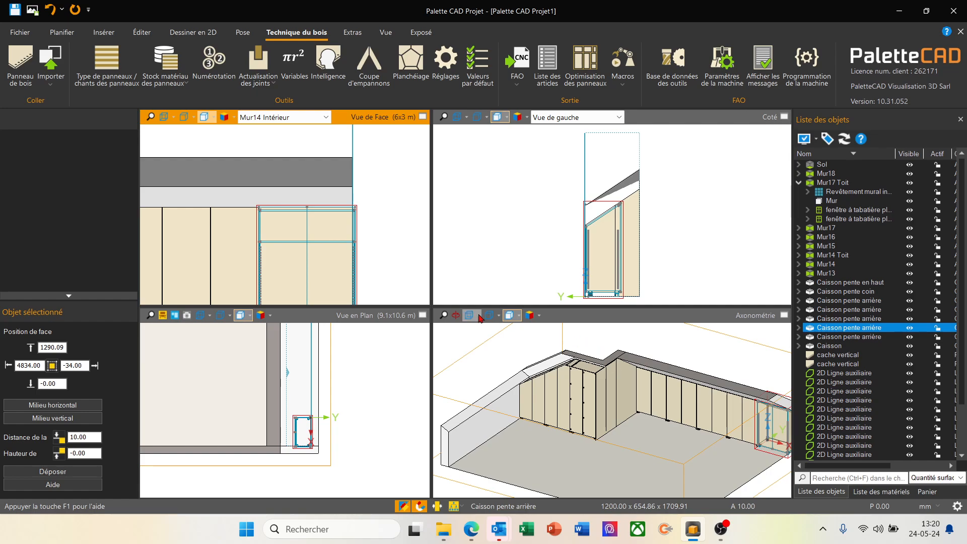
pyautogui.click(381, 391)
pyautogui.scroll(-2, 378, 390)
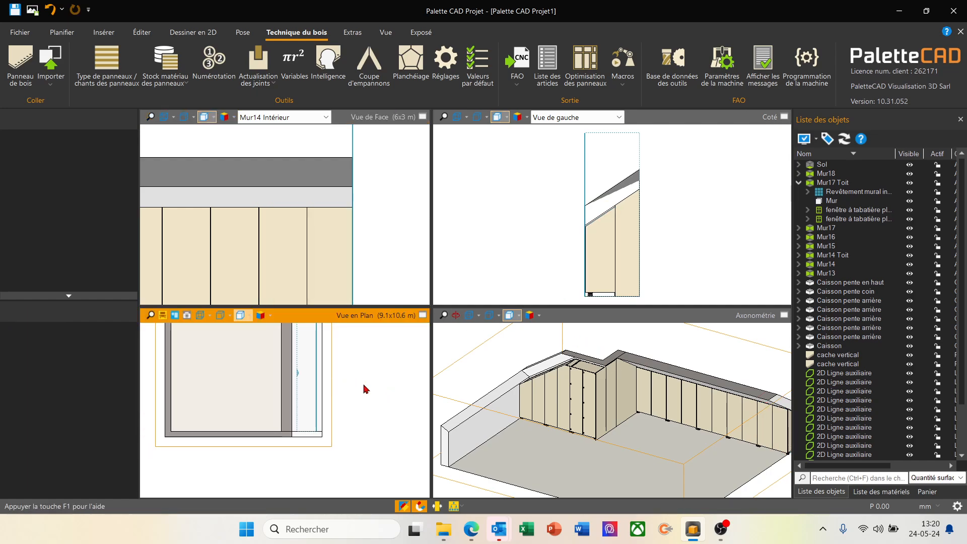
pyautogui.doubleClick(698, 319)
pyautogui.scroll(-1, 626, 371)
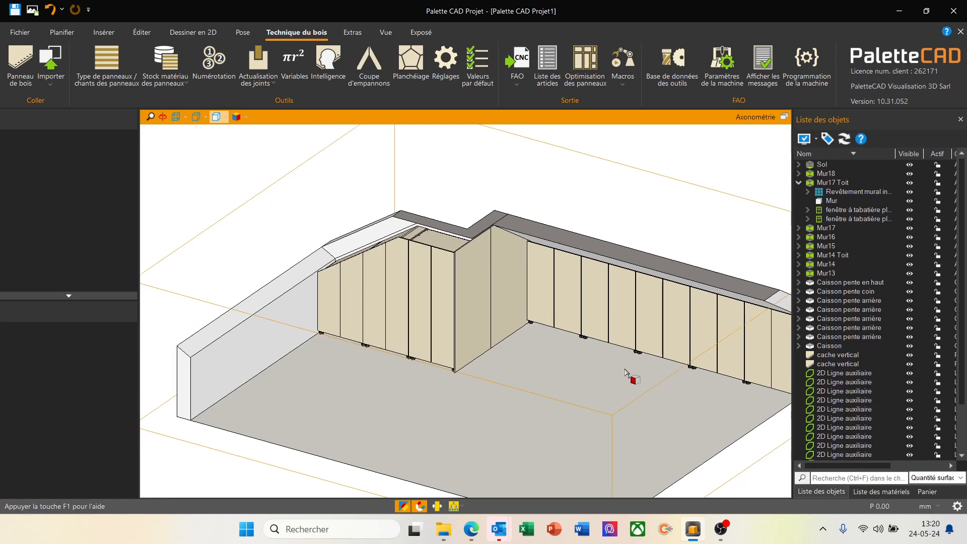
pyautogui.moveTo(648, 375); pyautogui.dragTo(581, 306, button='middle')
pyautogui.scroll(-1, 591, 351)
pyautogui.scroll(2, 574, 245)
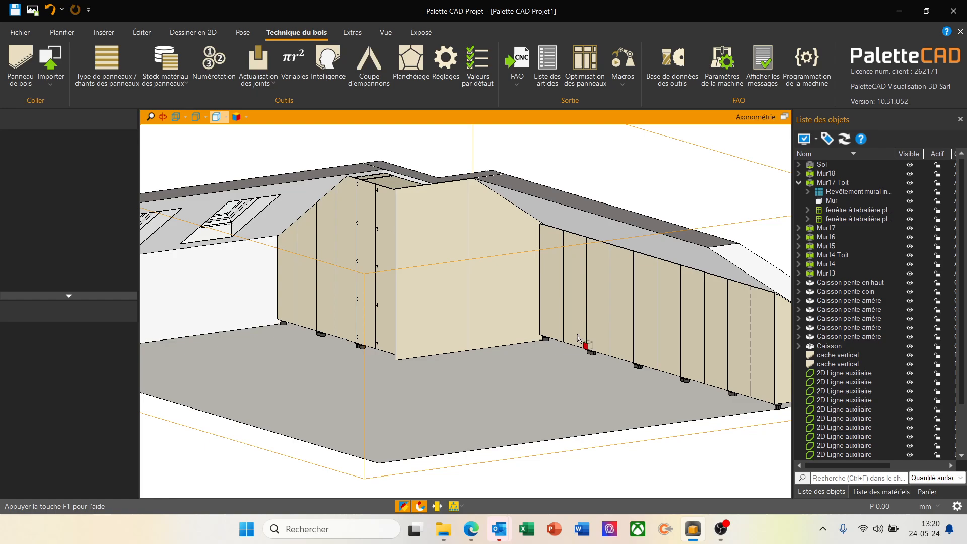
pyautogui.moveTo(632, 356); pyautogui.dragTo(433, 365, button='middle')
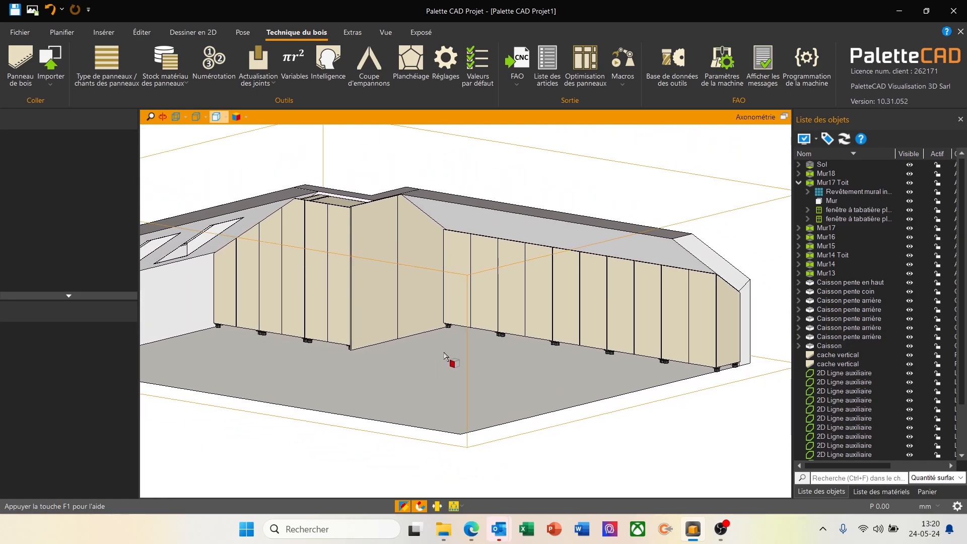